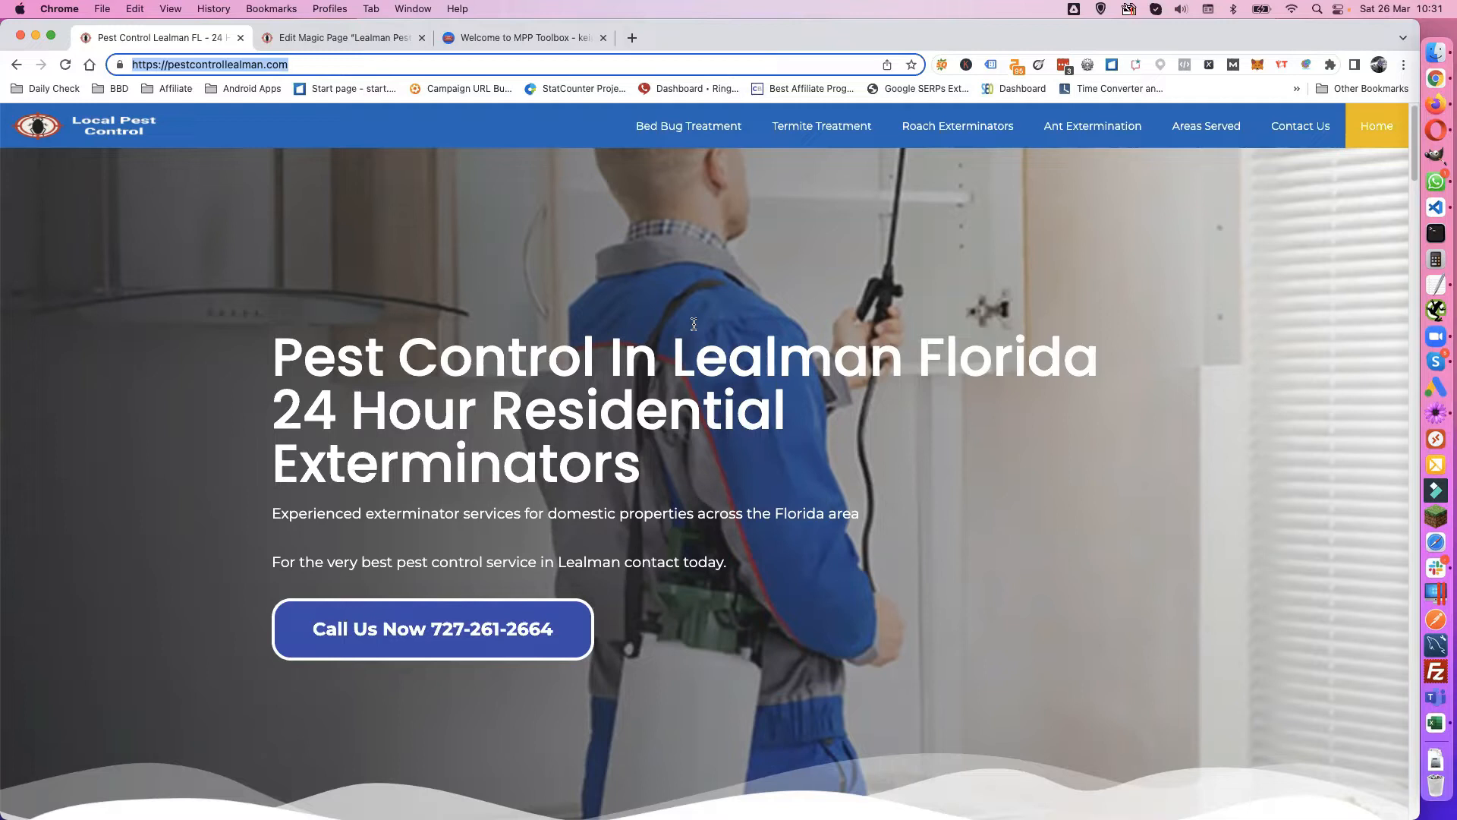
Step: Switch to the bed bug FAQ text file in TextEdit and enlarge its text by three increments
{"action": "scroll", "coordinate": [466, 416], "scroll_direction": "down", "scroll_amount": 8}
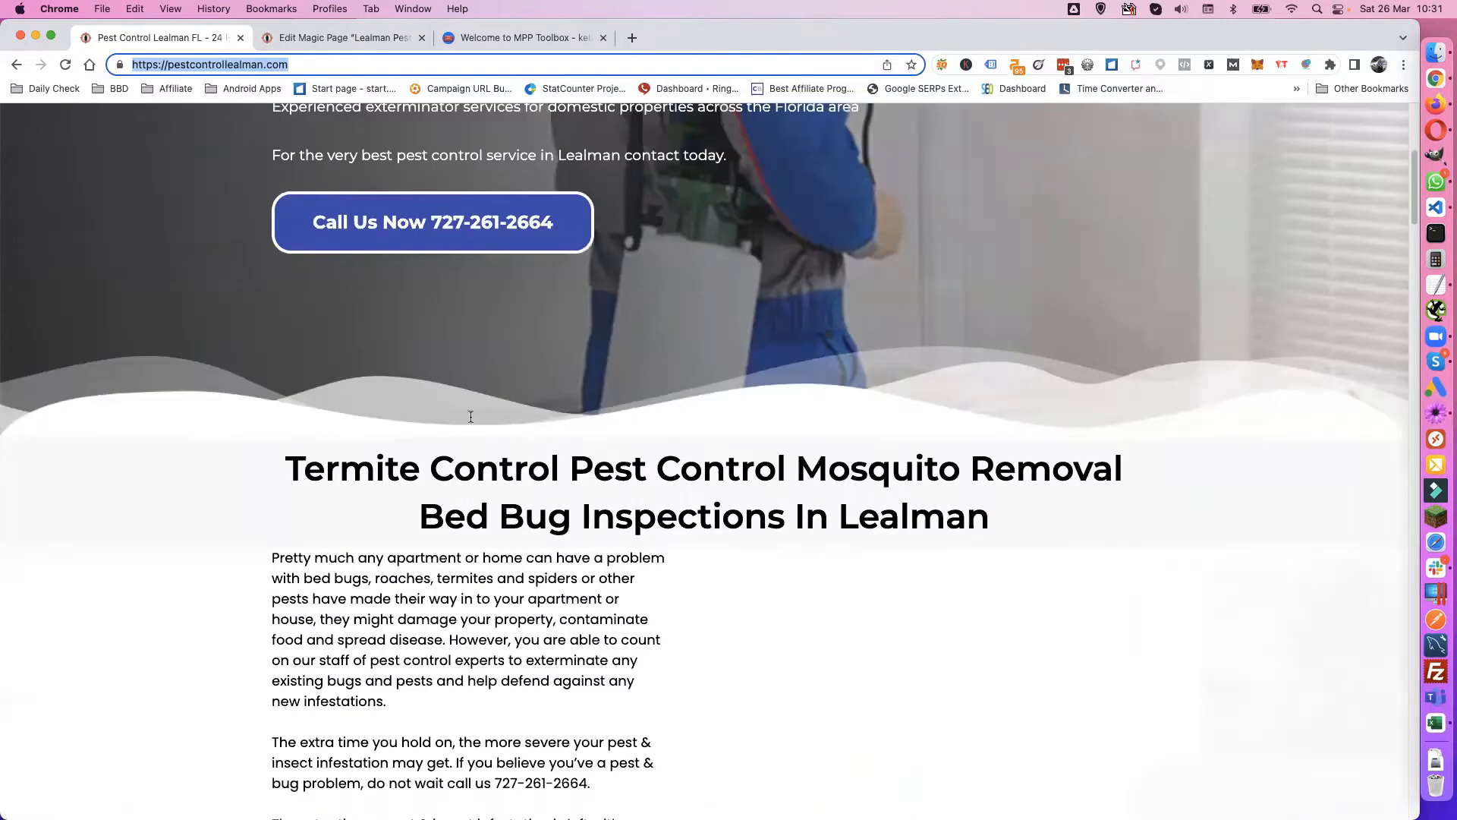
{"action": "scroll", "coordinate": [470, 379], "scroll_direction": "up", "scroll_amount": 10}
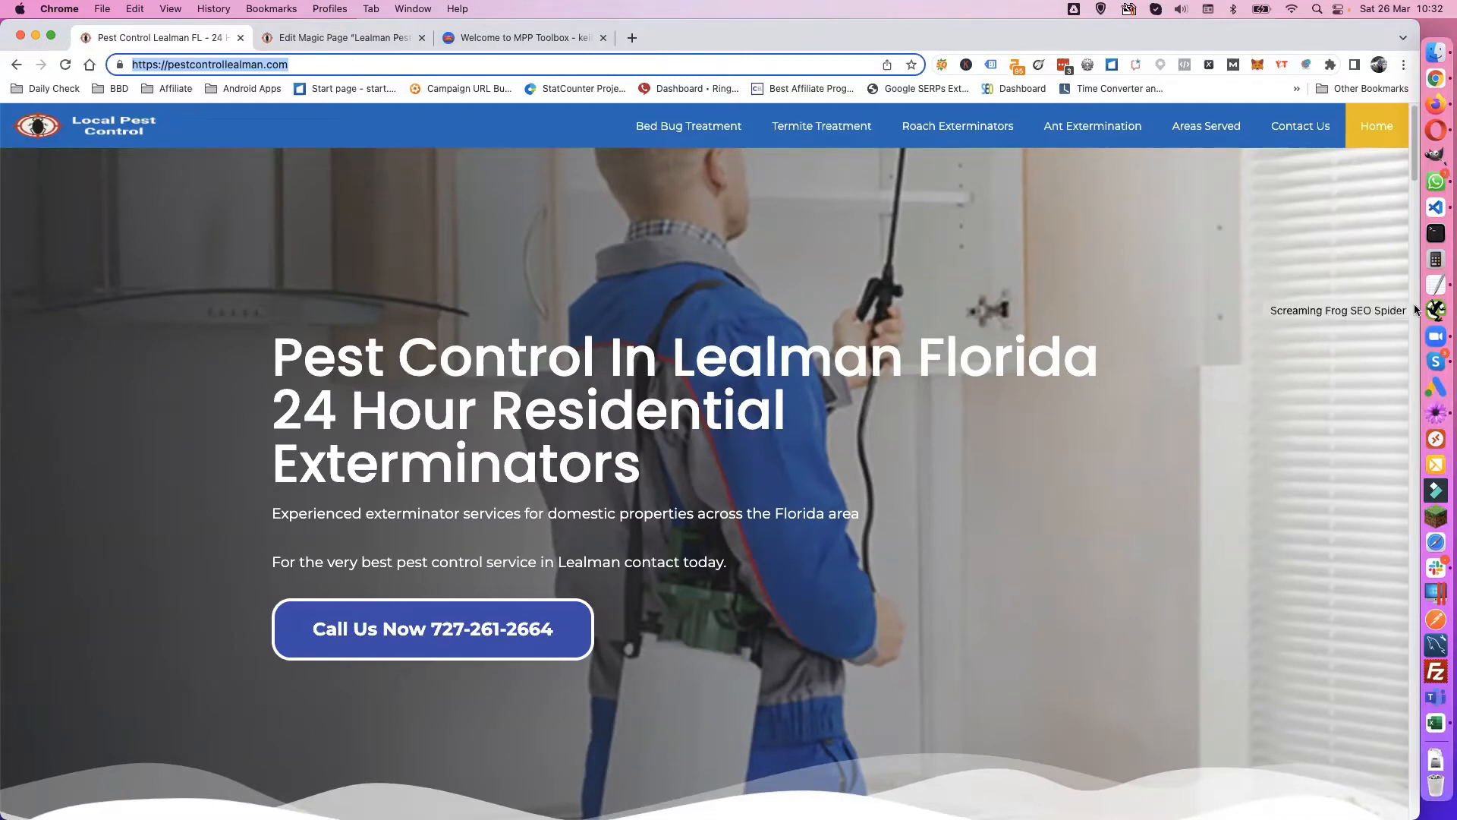
{"action": "left_click", "coordinate": [1436, 287]}
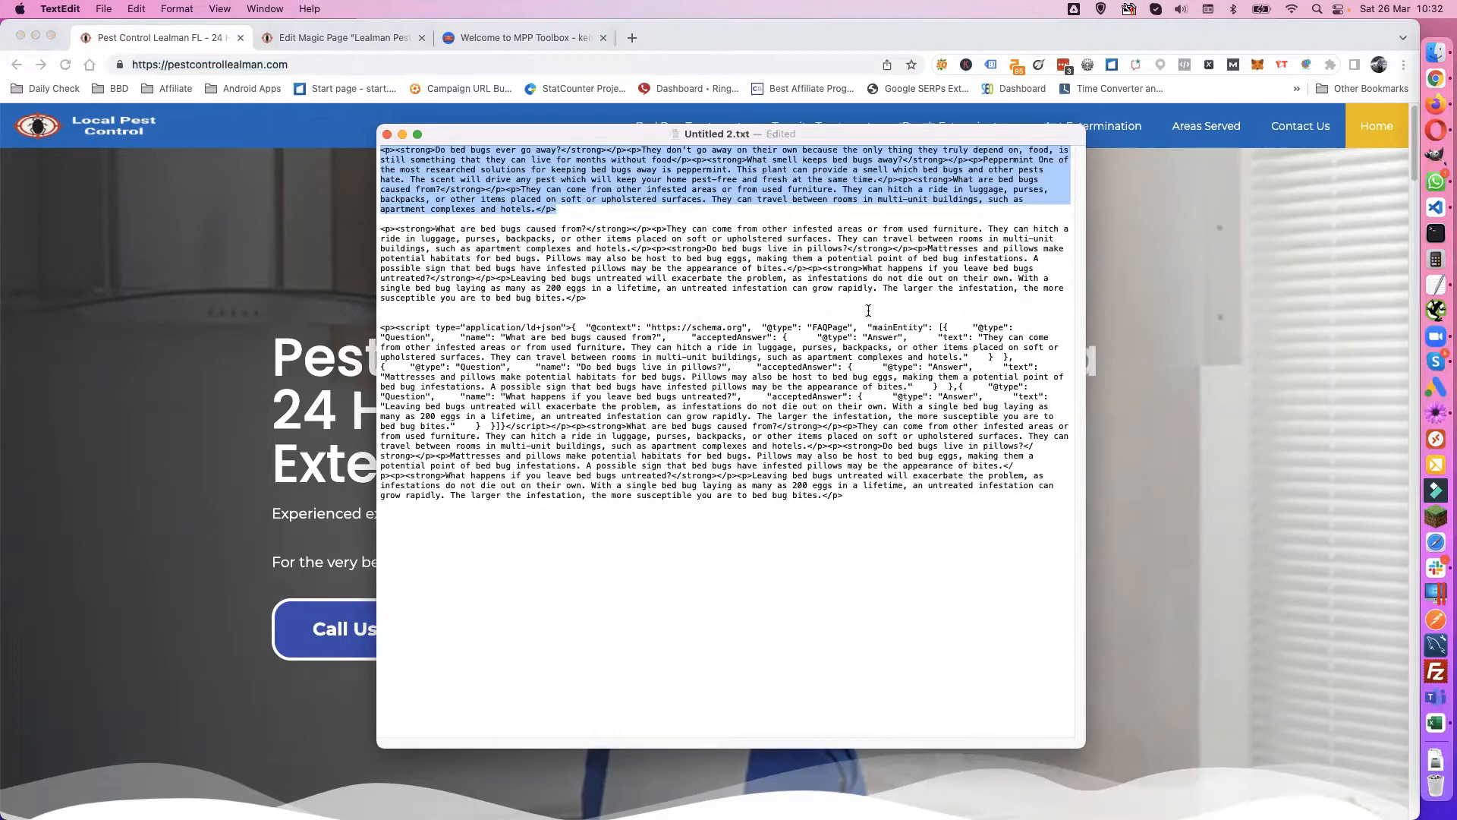
{"action": "key", "text": "super+plus"}
{"action": "key", "text": "super+plus"}
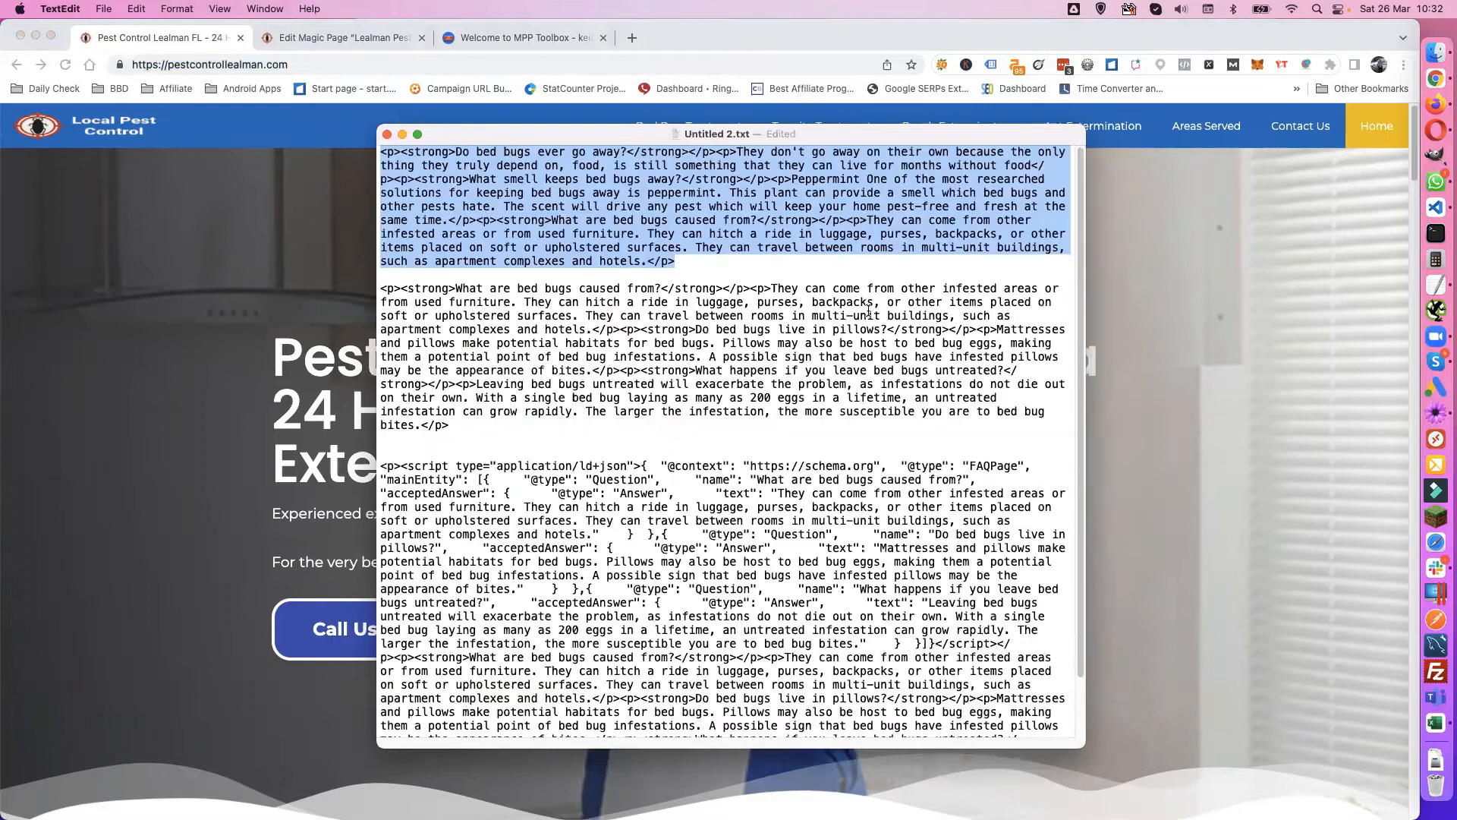
{"action": "key", "text": "super+plus"}
Step: Examine the first bed bug FAQ block and the paragraph tags around its questions and answers
{"action": "left_click", "coordinate": [627, 328]}
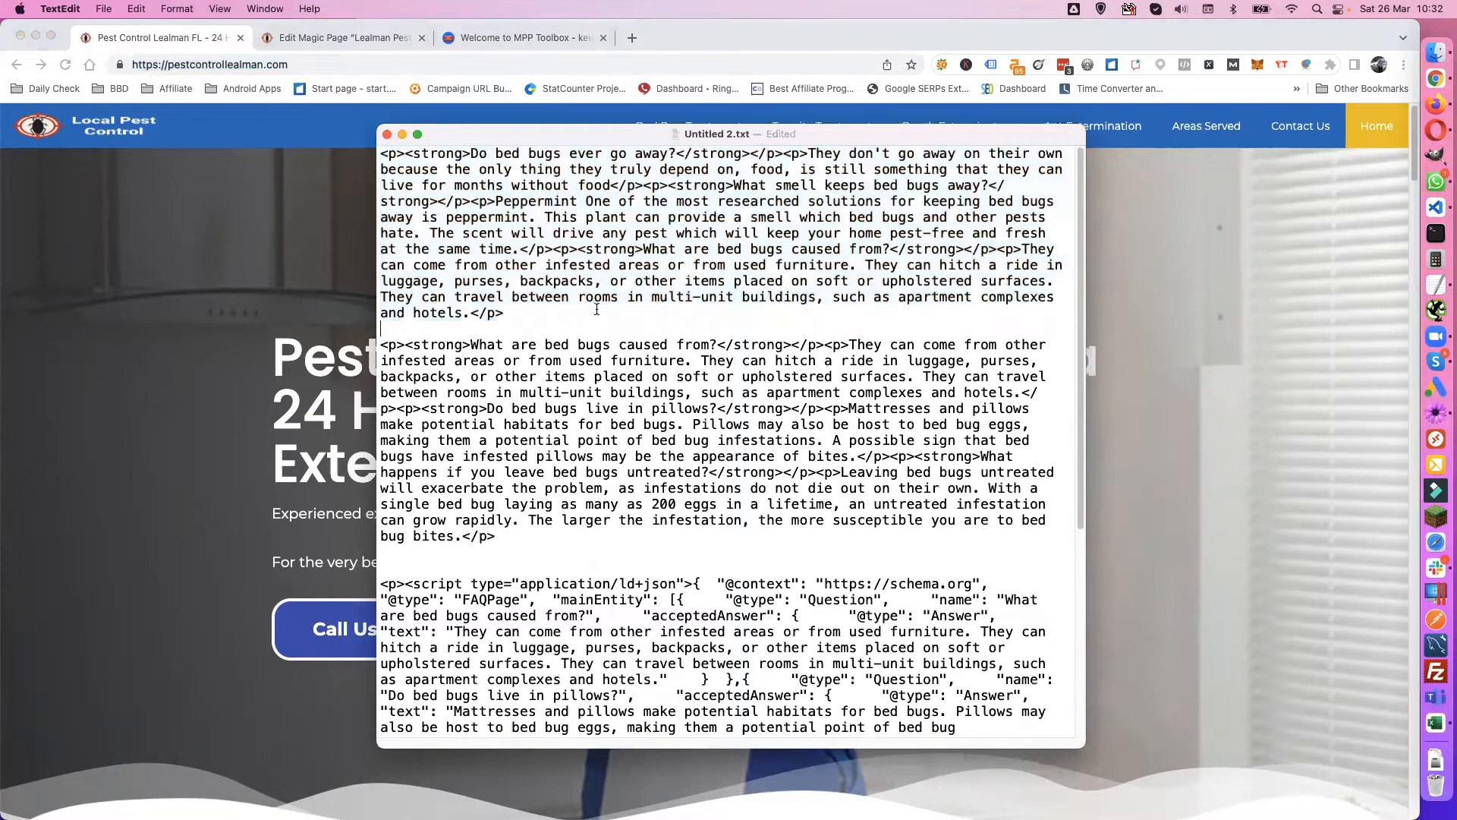
{"action": "left_click_drag", "start_coordinate": [506, 314], "coordinate": [381, 153]}
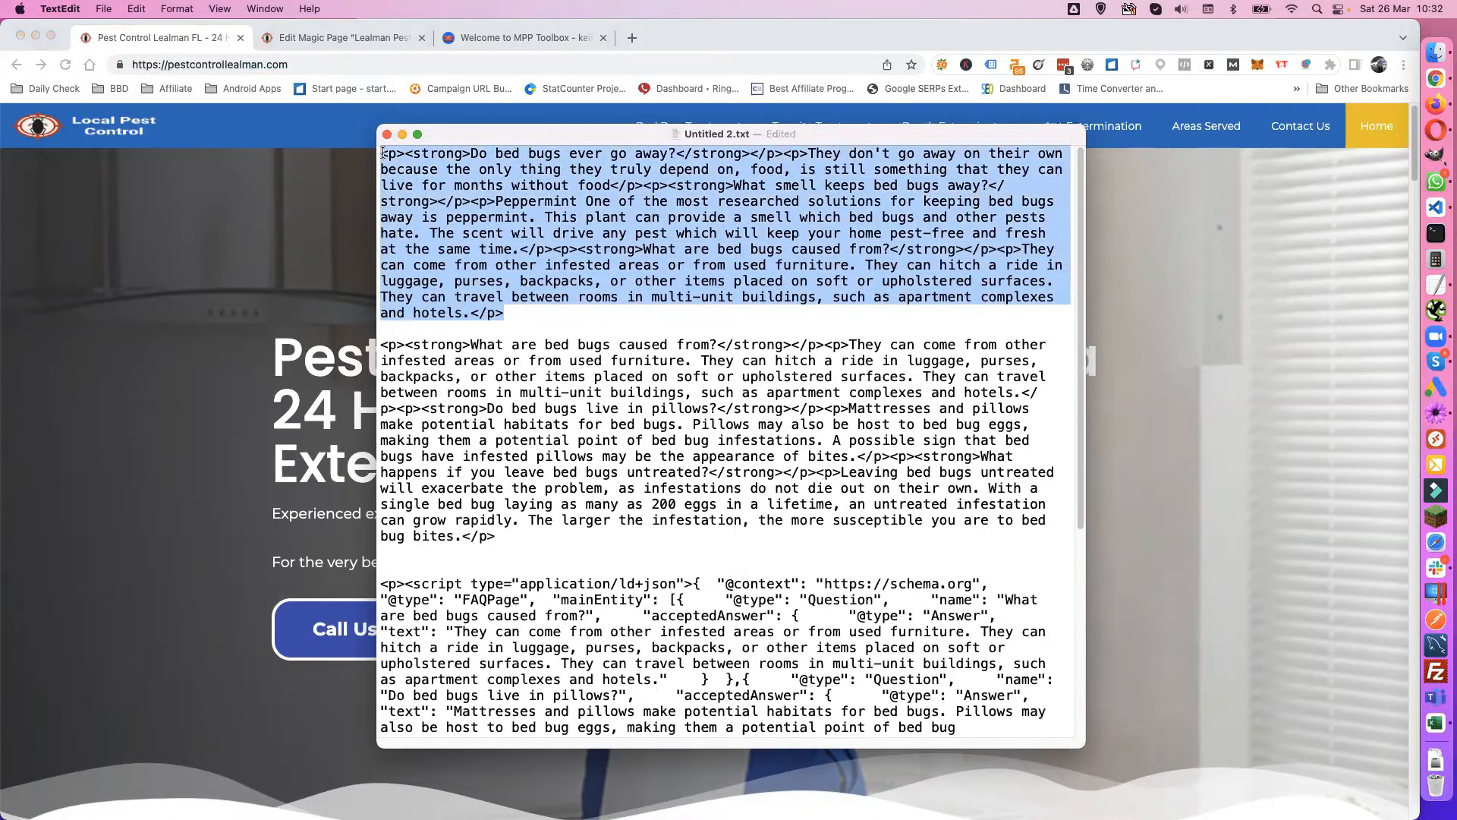
{"action": "left_click", "coordinate": [562, 282]}
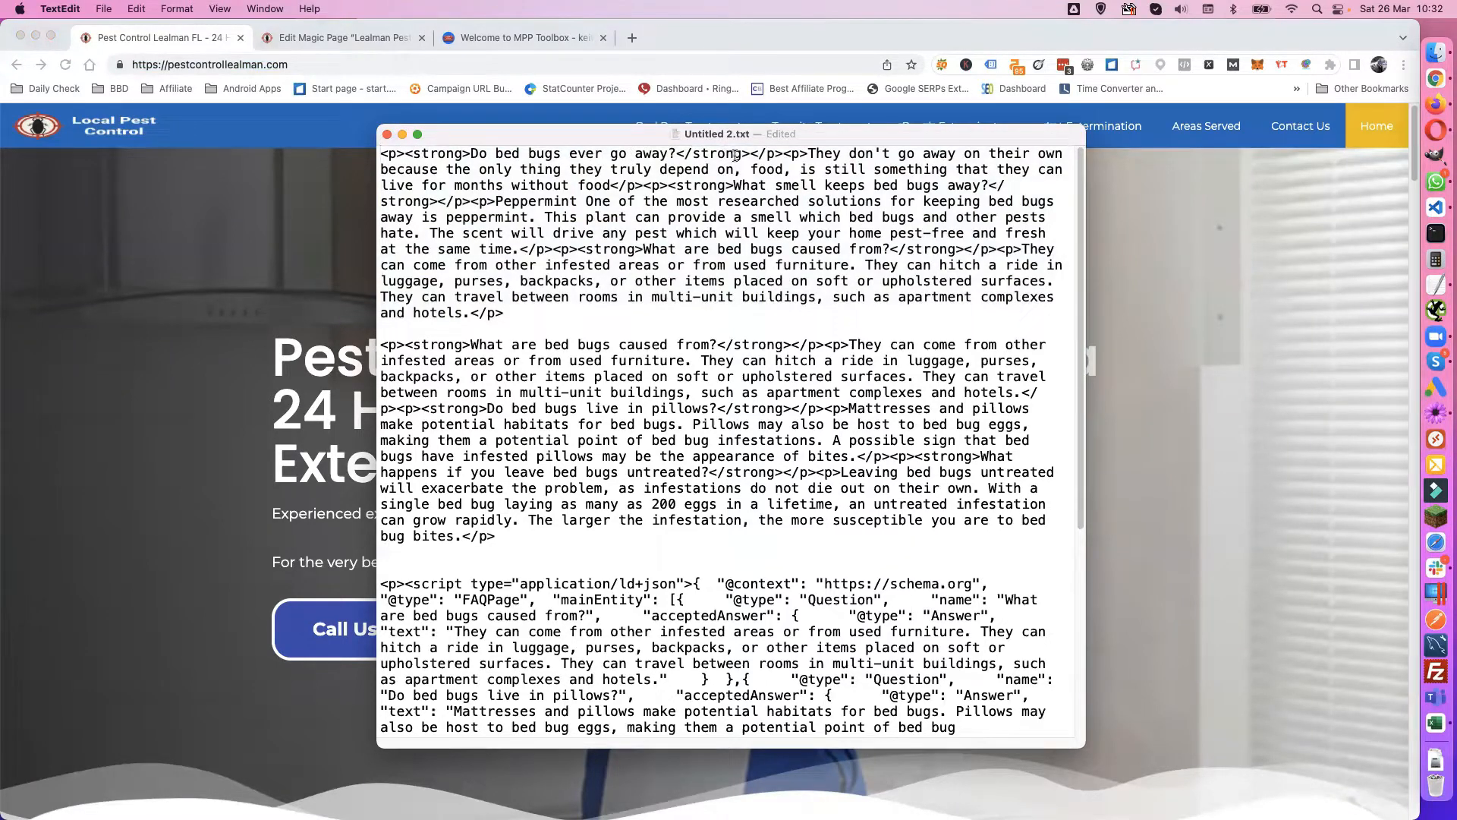
{"action": "left_click_drag", "start_coordinate": [758, 155], "coordinate": [783, 154]}
{"action": "left_click_drag", "start_coordinate": [784, 154], "coordinate": [809, 154]}
Step: Insert line breaks before the second and third questions of the first FAQ block to separate them
{"action": "left_click", "coordinate": [673, 183]}
{"action": "key", "text": "Return"}
{"action": "key", "text": "Return"}
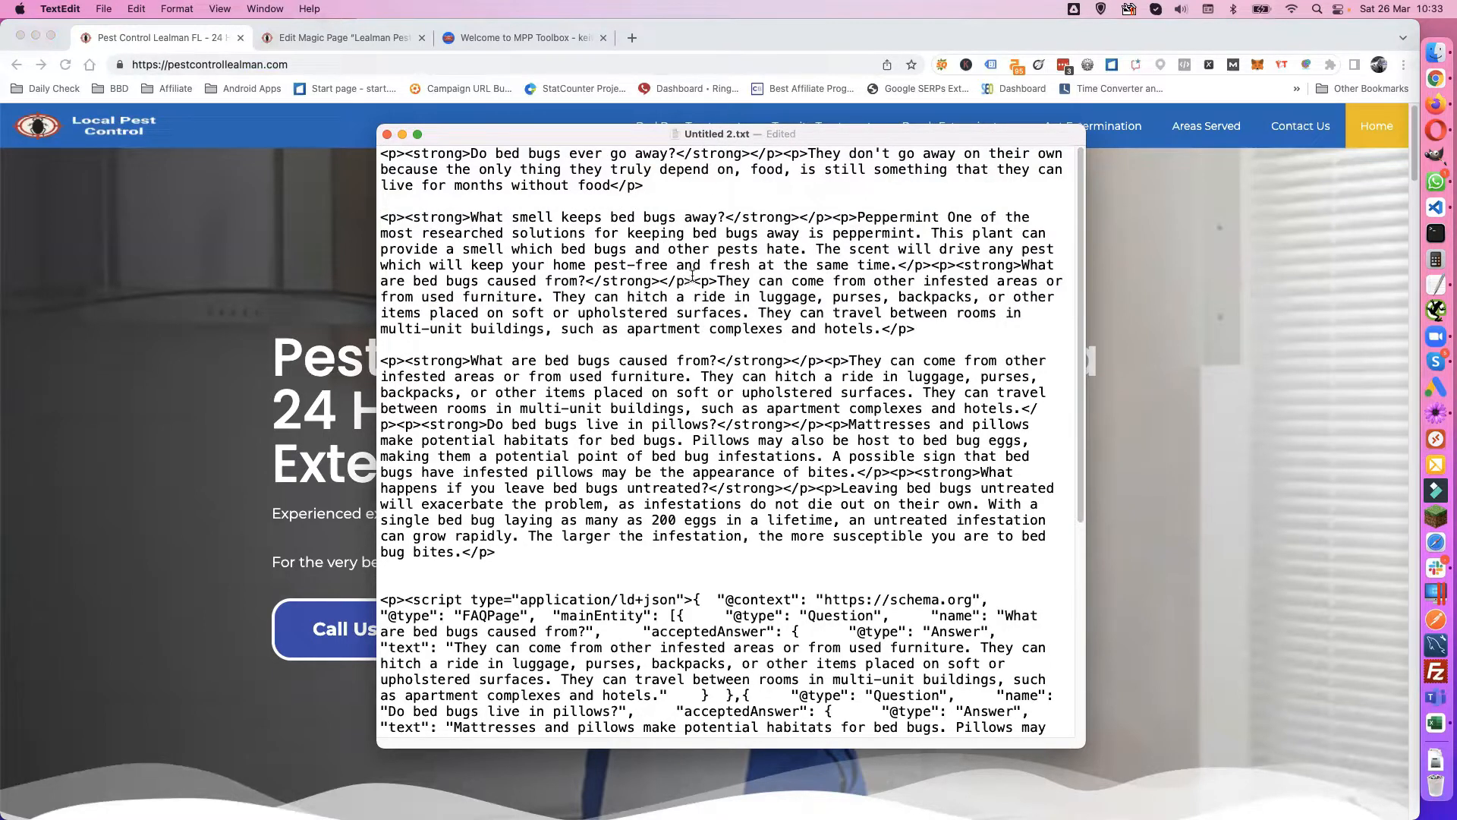
{"action": "left_click", "coordinate": [932, 265]}
{"action": "key", "text": "Return"}
{"action": "key", "text": "Return"}
{"action": "key", "text": "Return"}
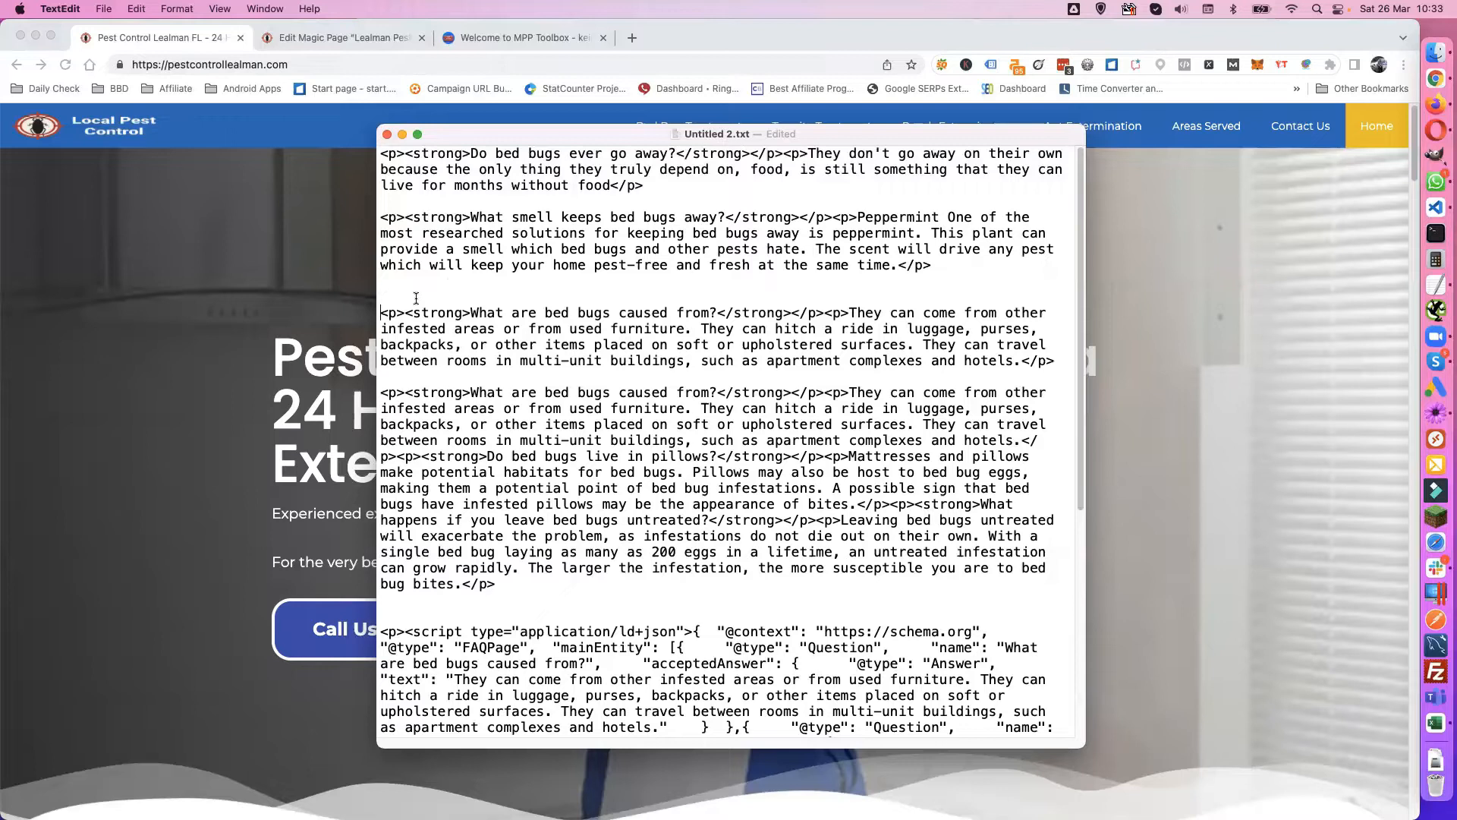
Step: Remove the added line breaks so the first FAQ block is one continuous line of HTML again
{"action": "left_click", "coordinate": [385, 314]}
{"action": "key", "text": "BackSpace"}
{"action": "key", "text": "BackSpace"}
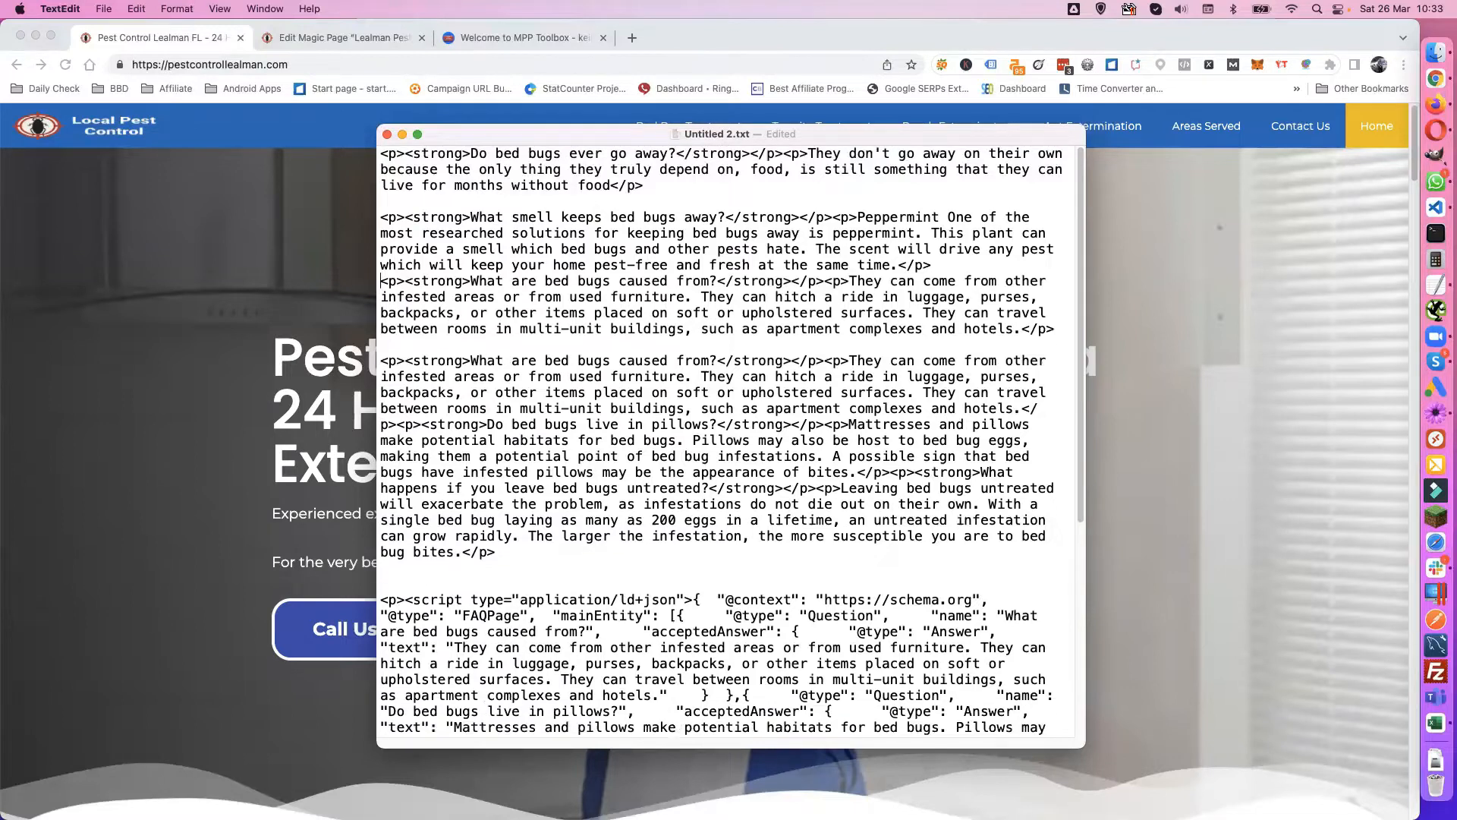
{"action": "key", "text": "BackSpace"}
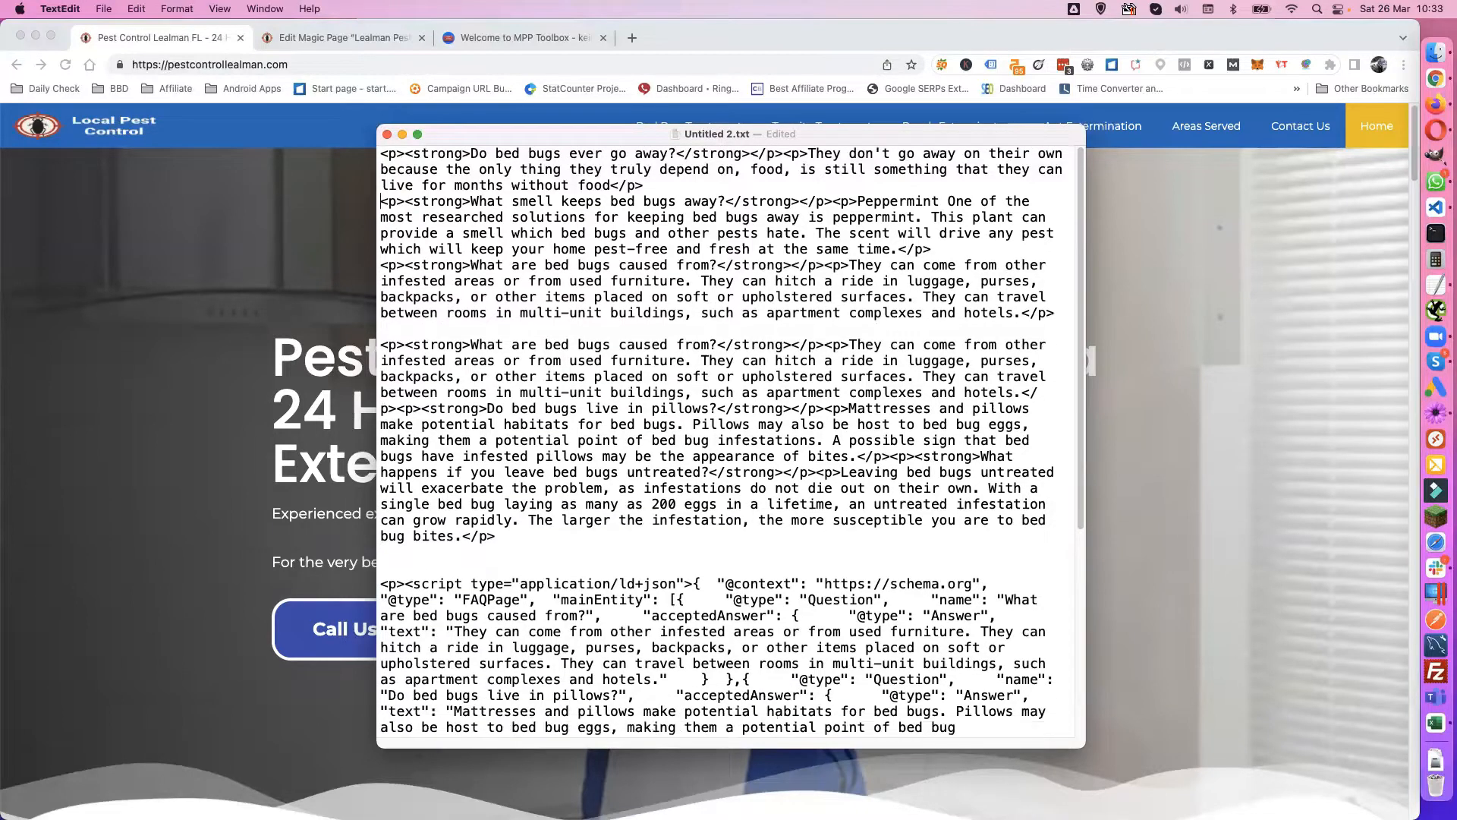
{"action": "key", "text": "BackSpace"}
{"action": "left_click", "coordinate": [592, 247]}
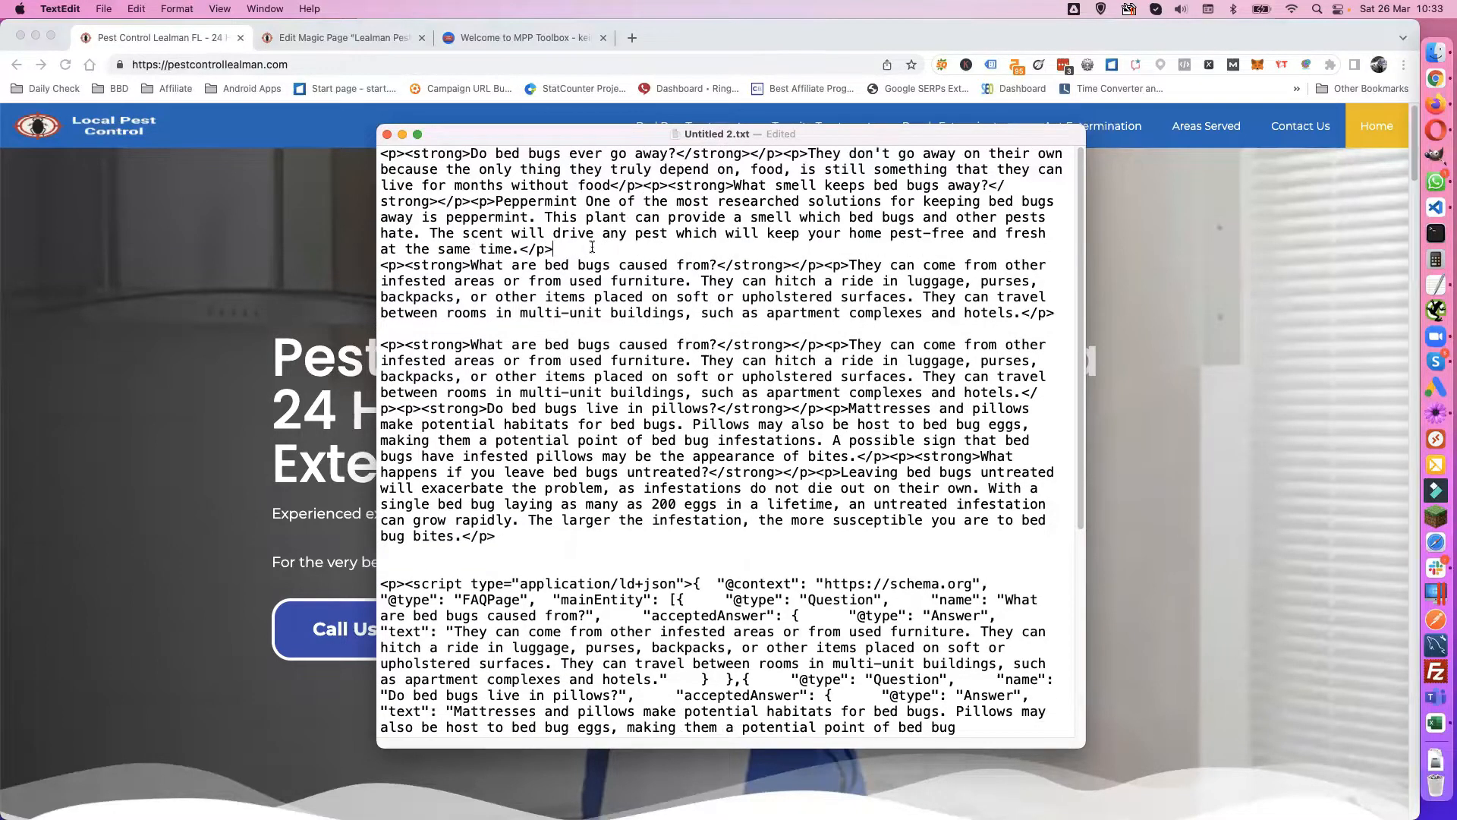
{"action": "key", "text": "Delete"}
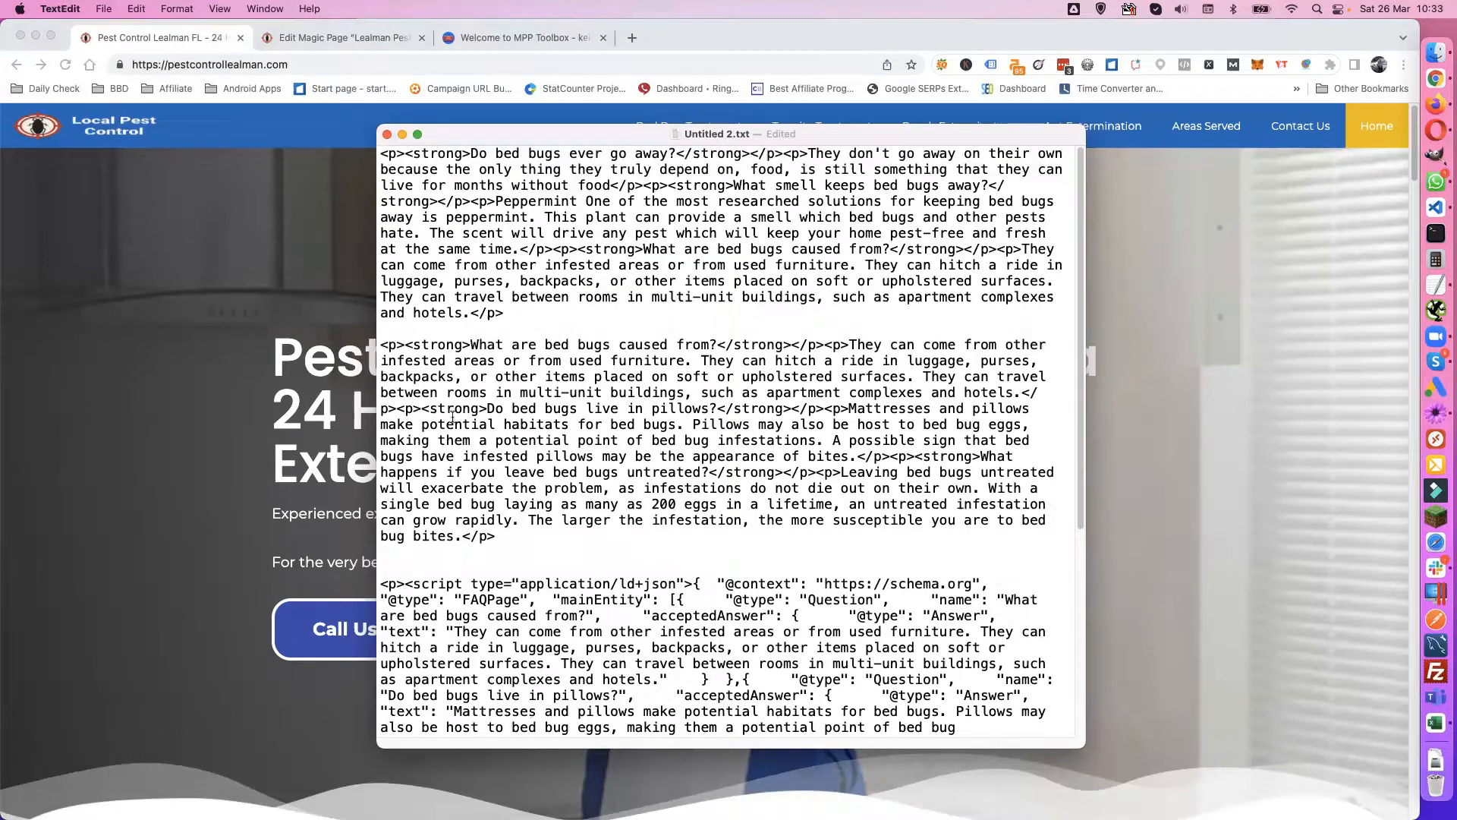
Step: Examine the third FAQ block, which begins with the JSON-LD FAQPage schema script
{"action": "scroll", "coordinate": [554, 349], "scroll_direction": "down", "scroll_amount": 2}
{"action": "scroll", "coordinate": [563, 357], "scroll_direction": "down", "scroll_amount": 12}
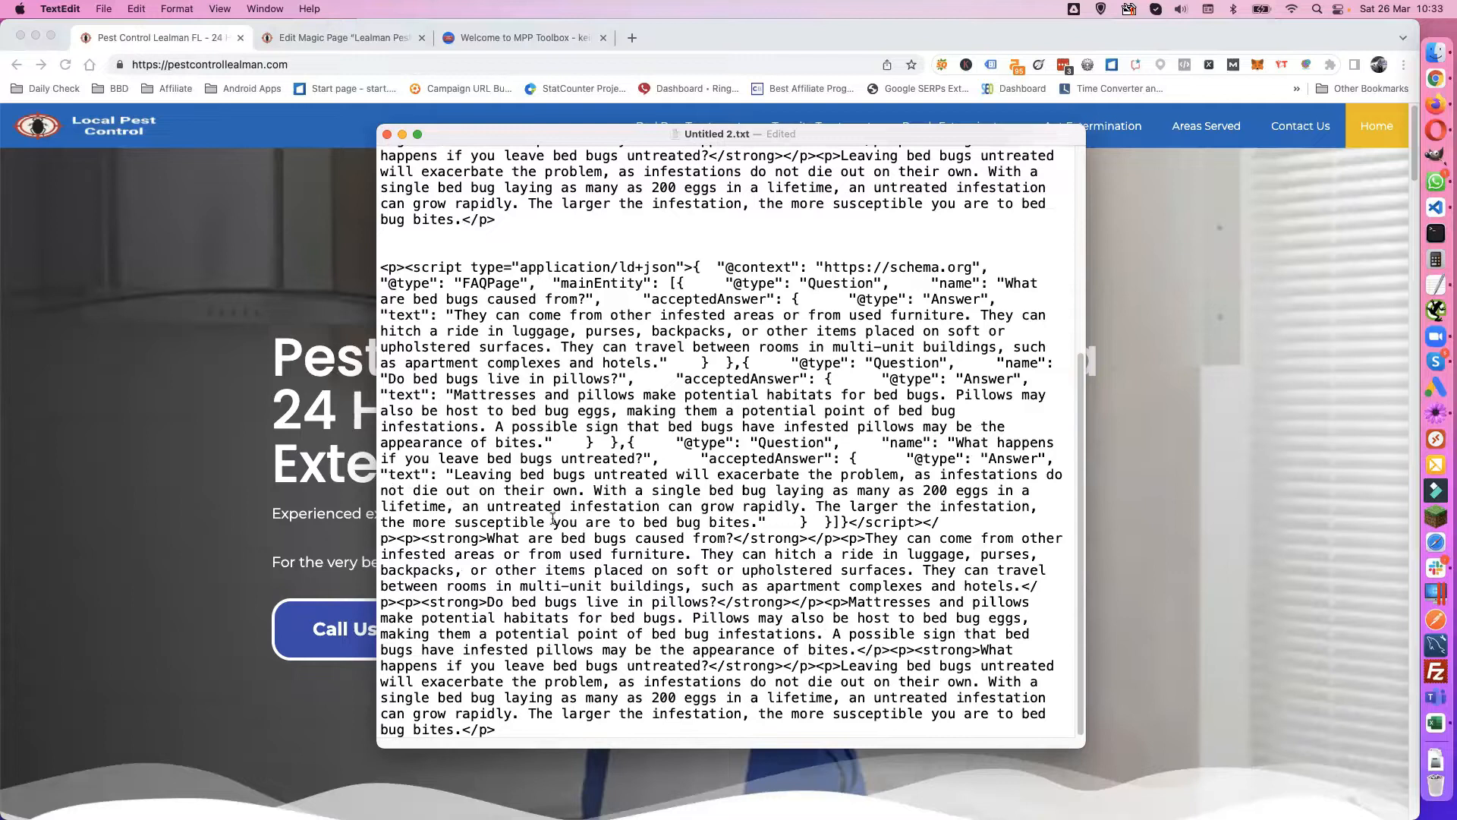
{"action": "left_click_drag", "start_coordinate": [380, 266], "coordinate": [577, 665]}
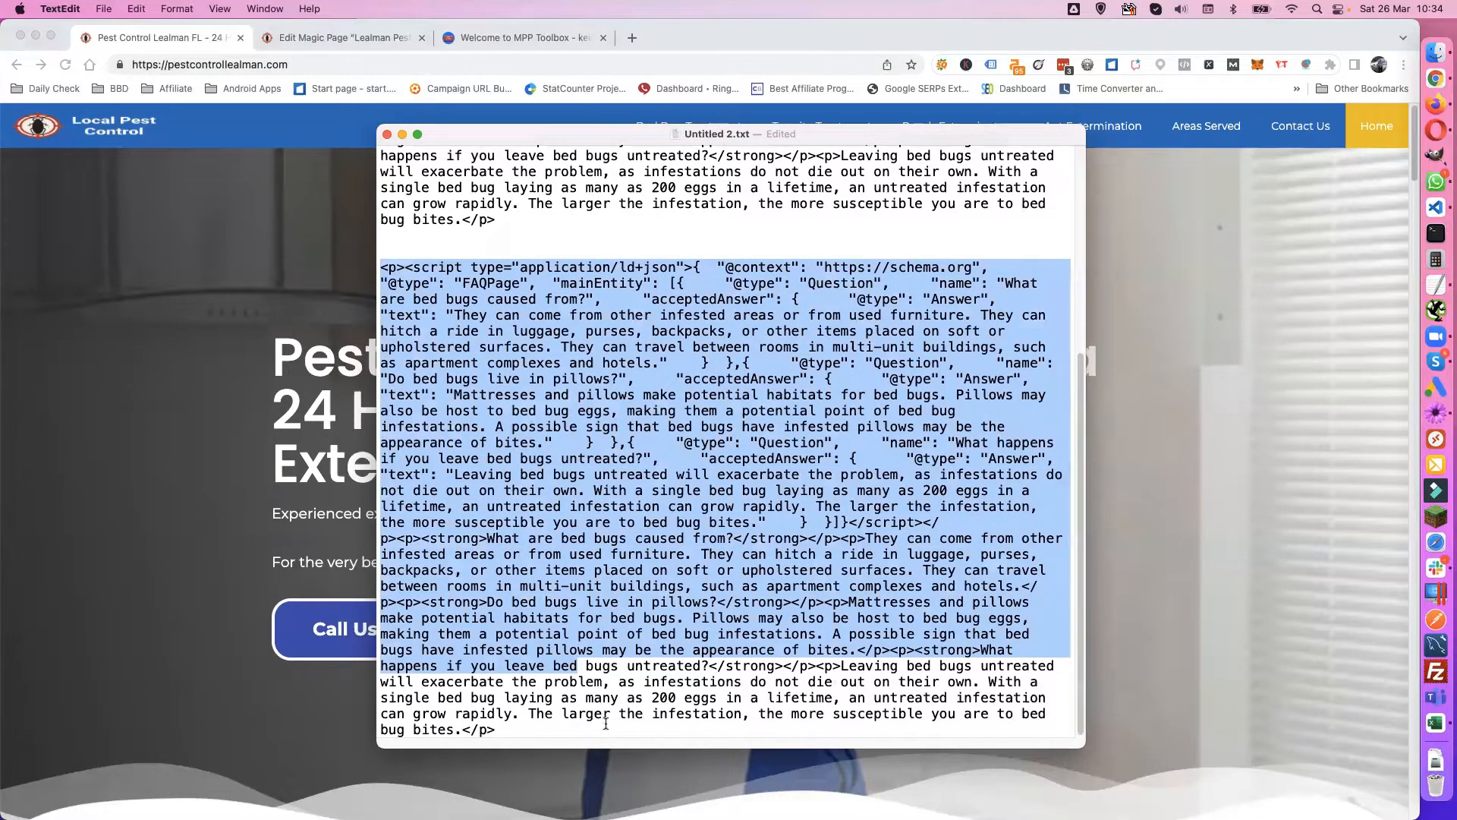
{"action": "key", "text": "super+shift+Down"}
{"action": "scroll", "coordinate": [532, 356], "scroll_direction": "up", "scroll_amount": 3}
{"action": "scroll", "coordinate": [531, 357], "scroll_direction": "up", "scroll_amount": 3}
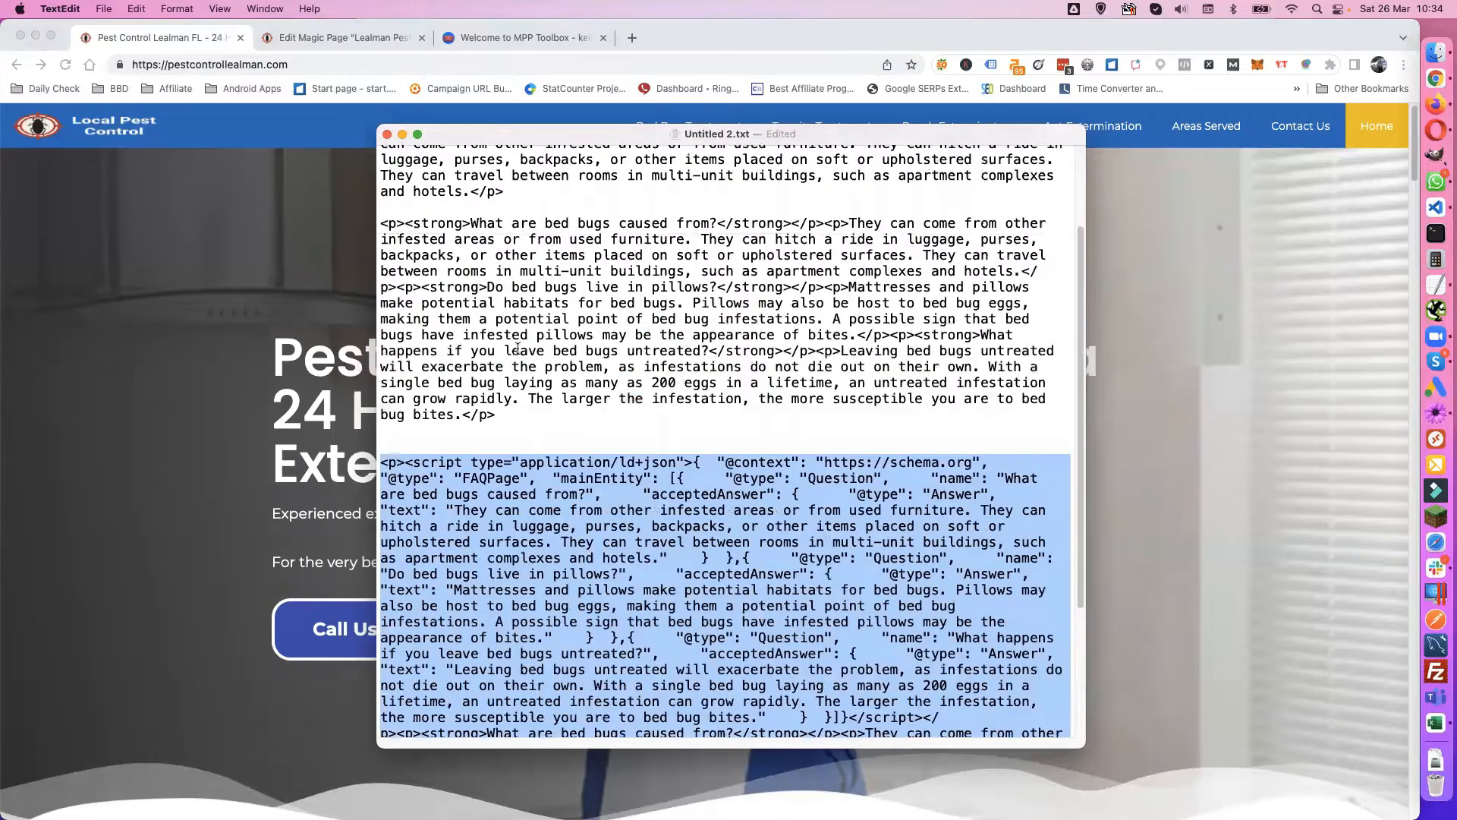
{"action": "left_click", "coordinate": [539, 401]}
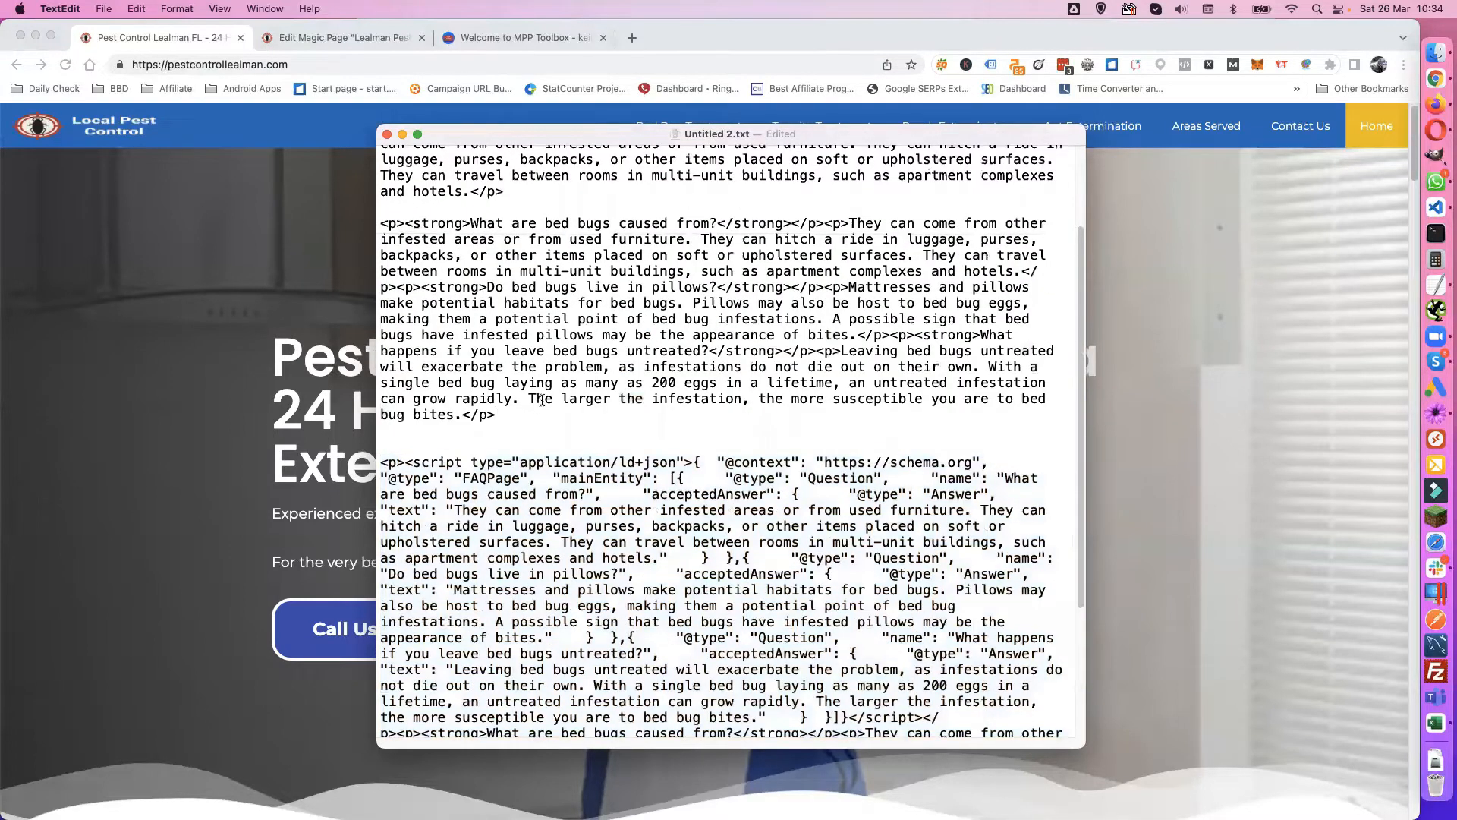
Step: Switch to the Edit Magic Page tab in Chrome and start a new spintax shortcode labelled bed-bug-faqs
{"action": "left_click", "coordinate": [335, 39]}
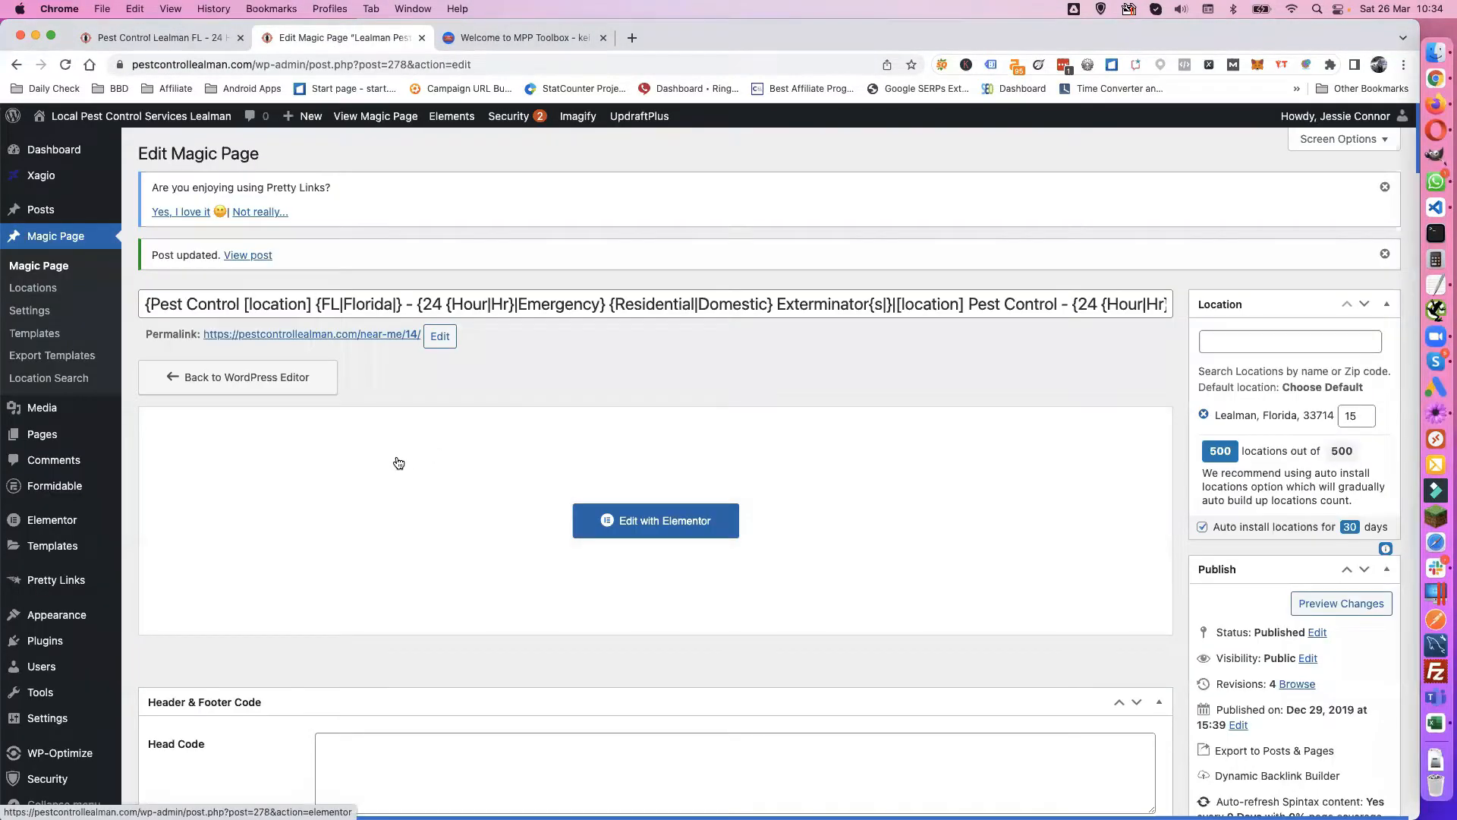
{"action": "scroll", "coordinate": [398, 462], "scroll_direction": "down", "scroll_amount": 7}
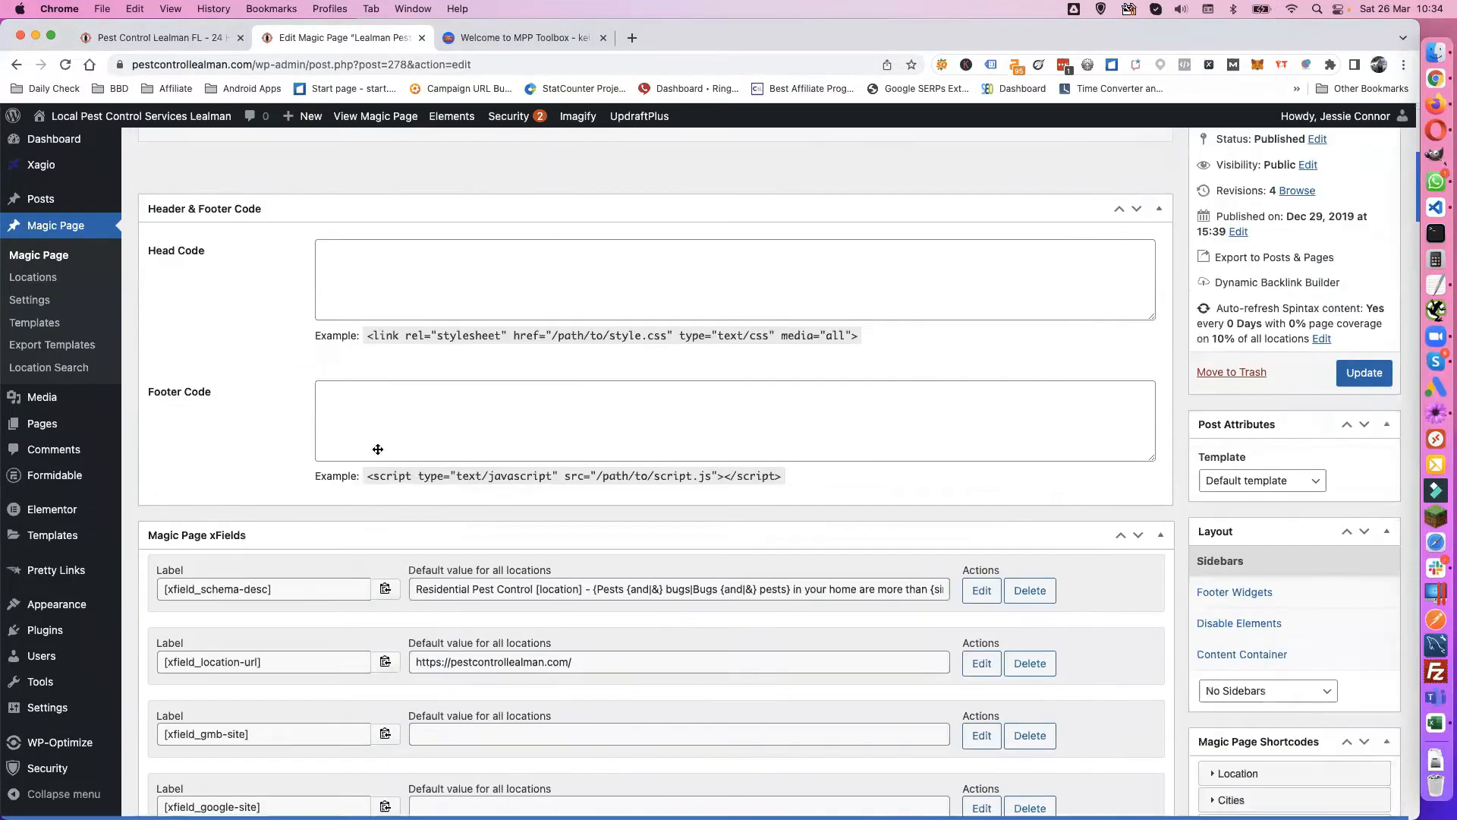
{"action": "scroll", "coordinate": [377, 450], "scroll_direction": "down", "scroll_amount": 20}
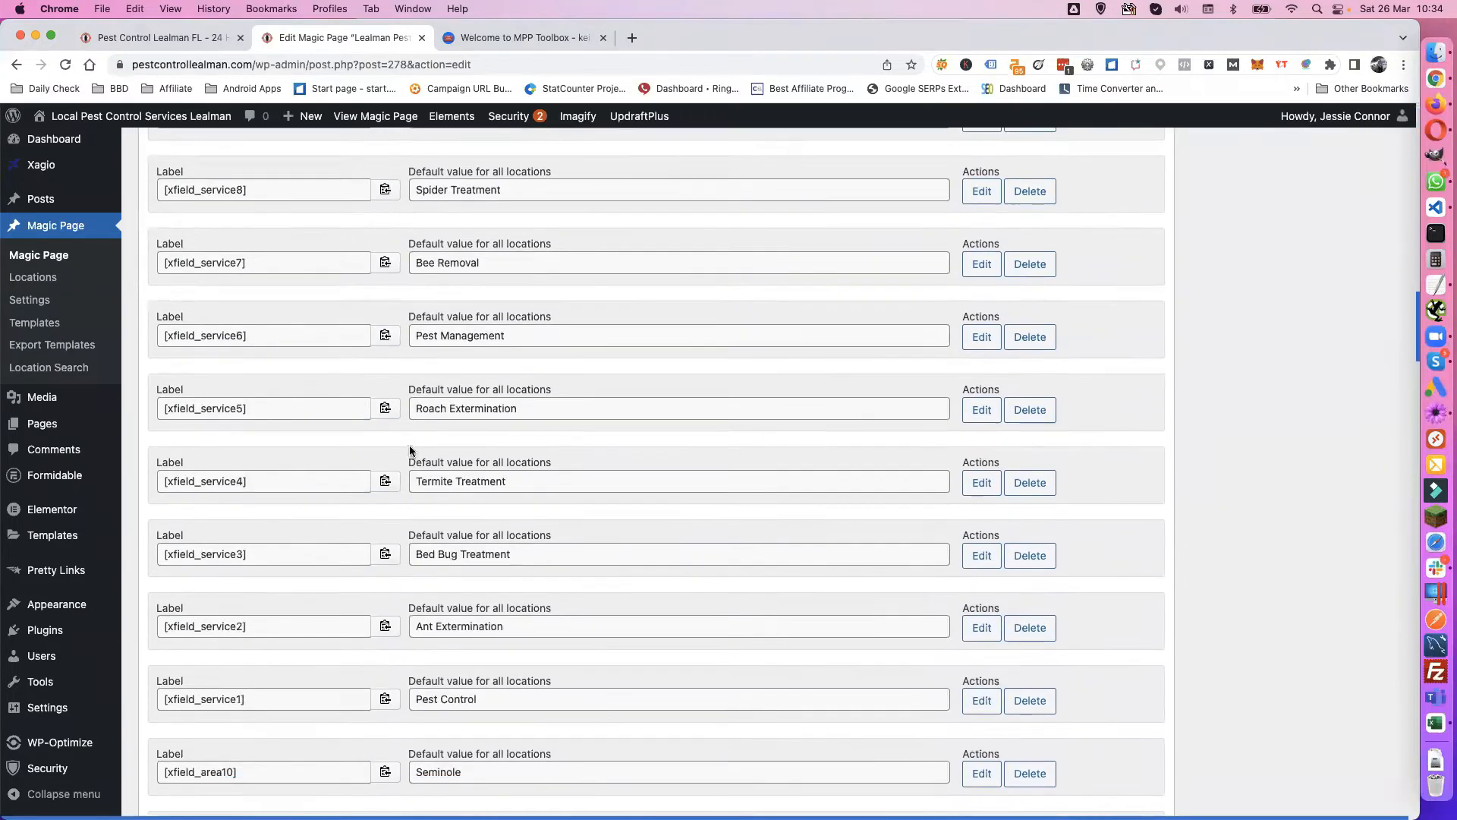
{"action": "scroll", "coordinate": [410, 451], "scroll_direction": "down", "scroll_amount": 20}
{"action": "scroll", "coordinate": [413, 453], "scroll_direction": "down", "scroll_amount": 20}
{"action": "scroll", "coordinate": [411, 450], "scroll_direction": "down", "scroll_amount": 3}
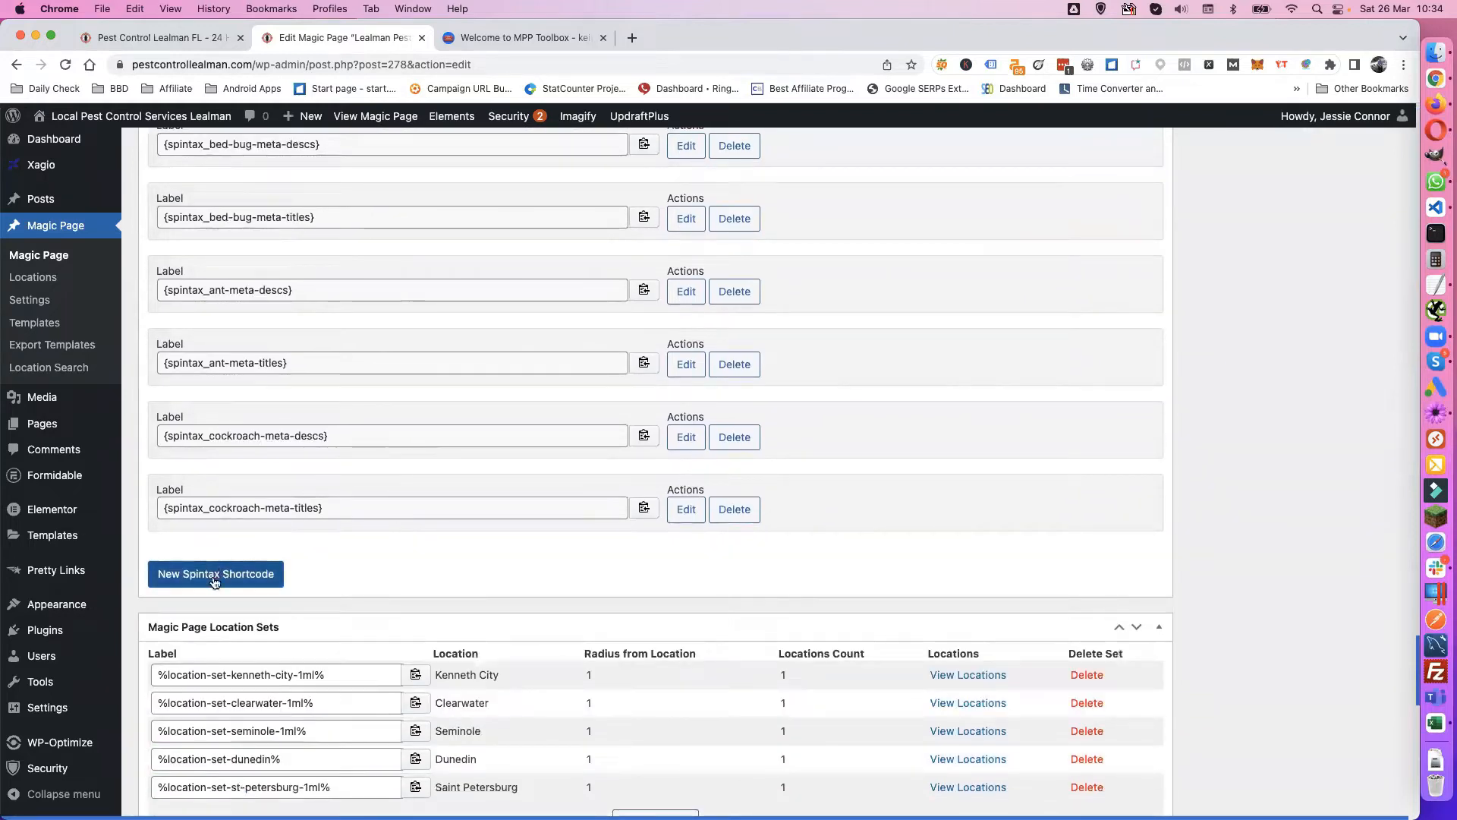
{"action": "left_click", "coordinate": [215, 578]}
{"action": "left_click", "coordinate": [247, 583]}
{"action": "type", "text": "bed"}
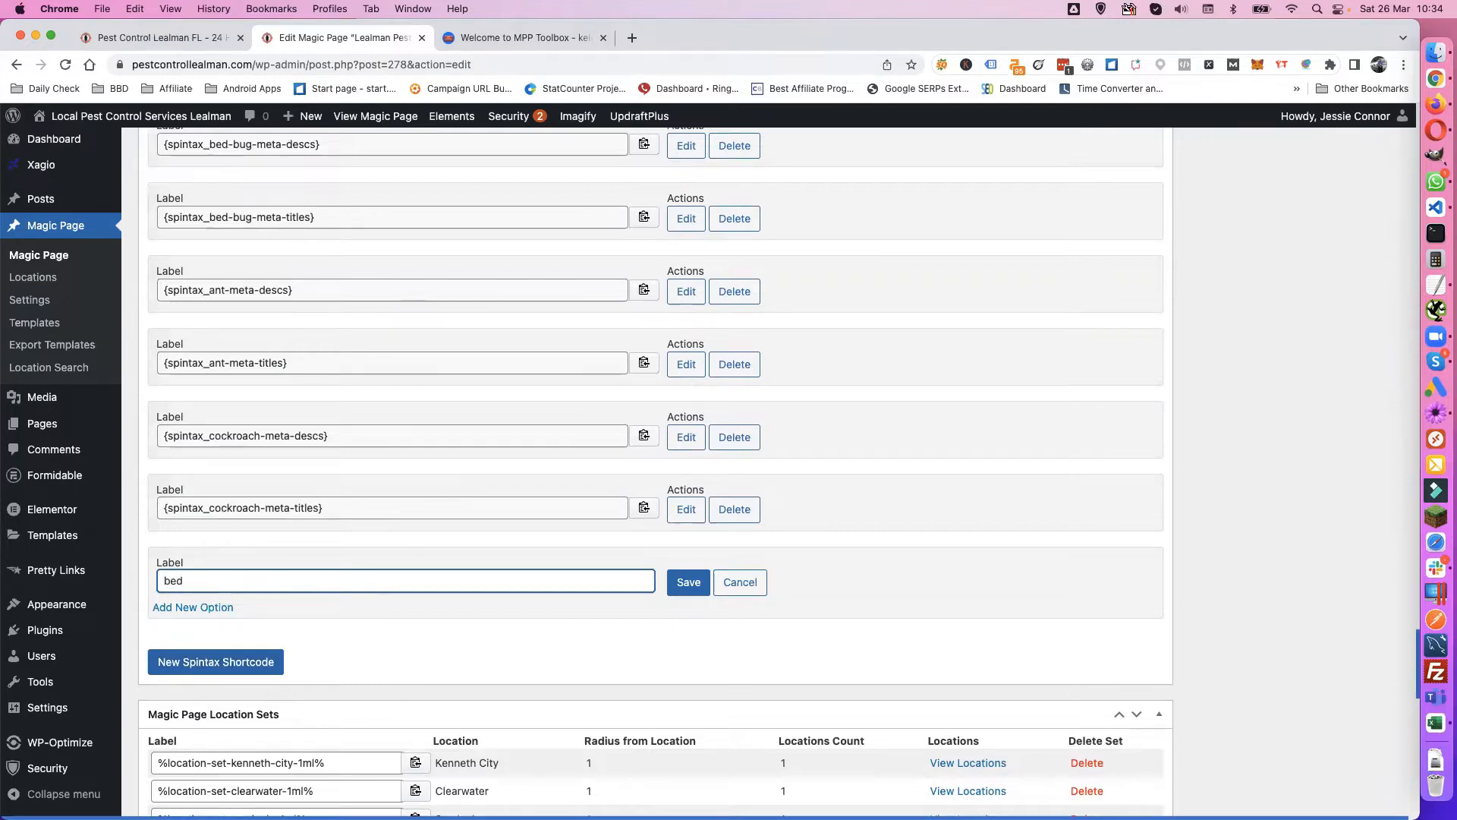
{"action": "type", "text": "-bug-faqs"}
Step: Add a first option to the bed-bug-faqs shortcode containing the first FAQ block copied from TextEdit
{"action": "left_click", "coordinate": [197, 607]}
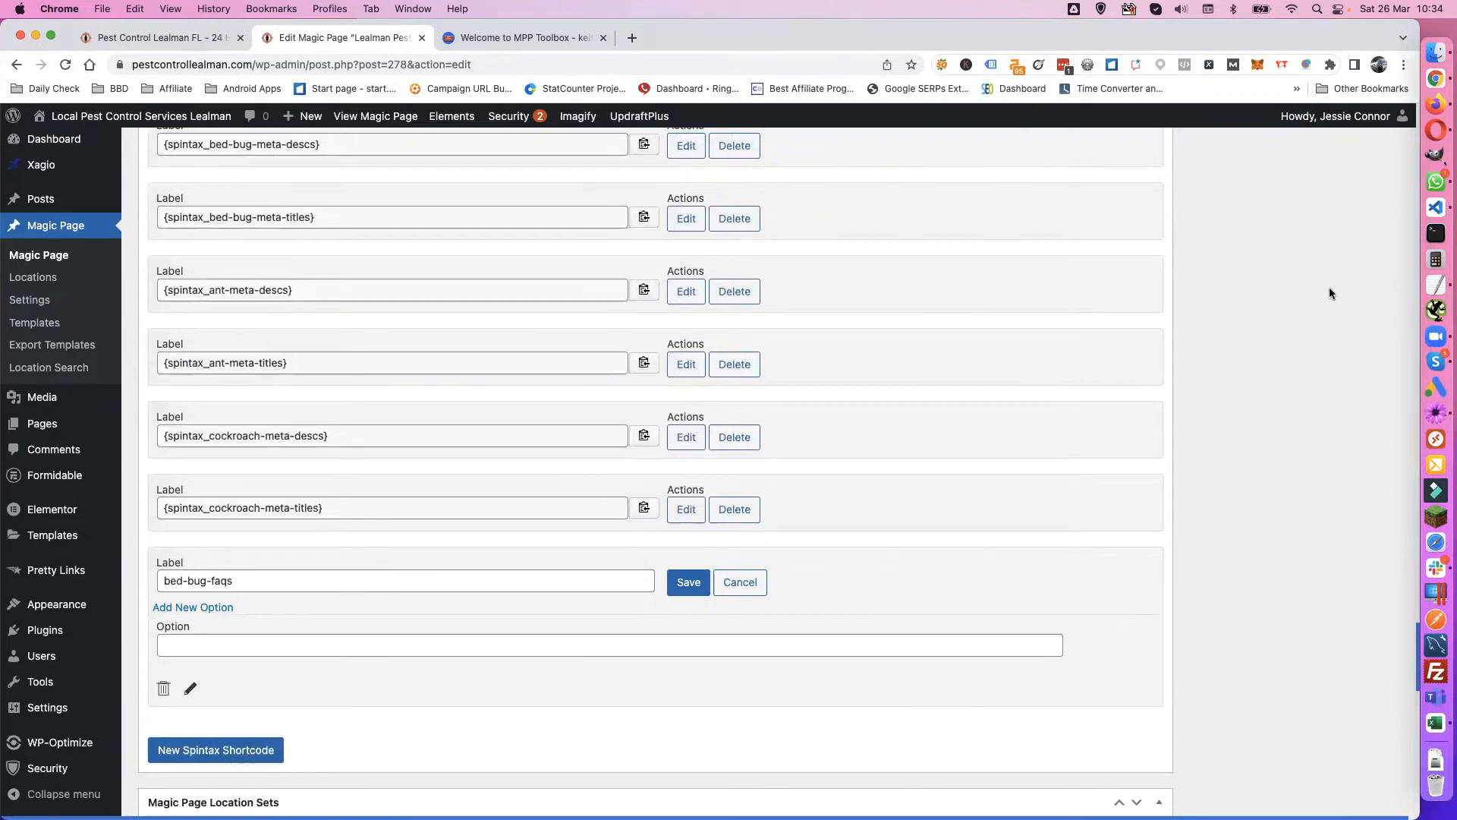
{"action": "left_click", "coordinate": [1436, 287]}
{"action": "scroll", "coordinate": [539, 423], "scroll_direction": "up", "scroll_amount": 5}
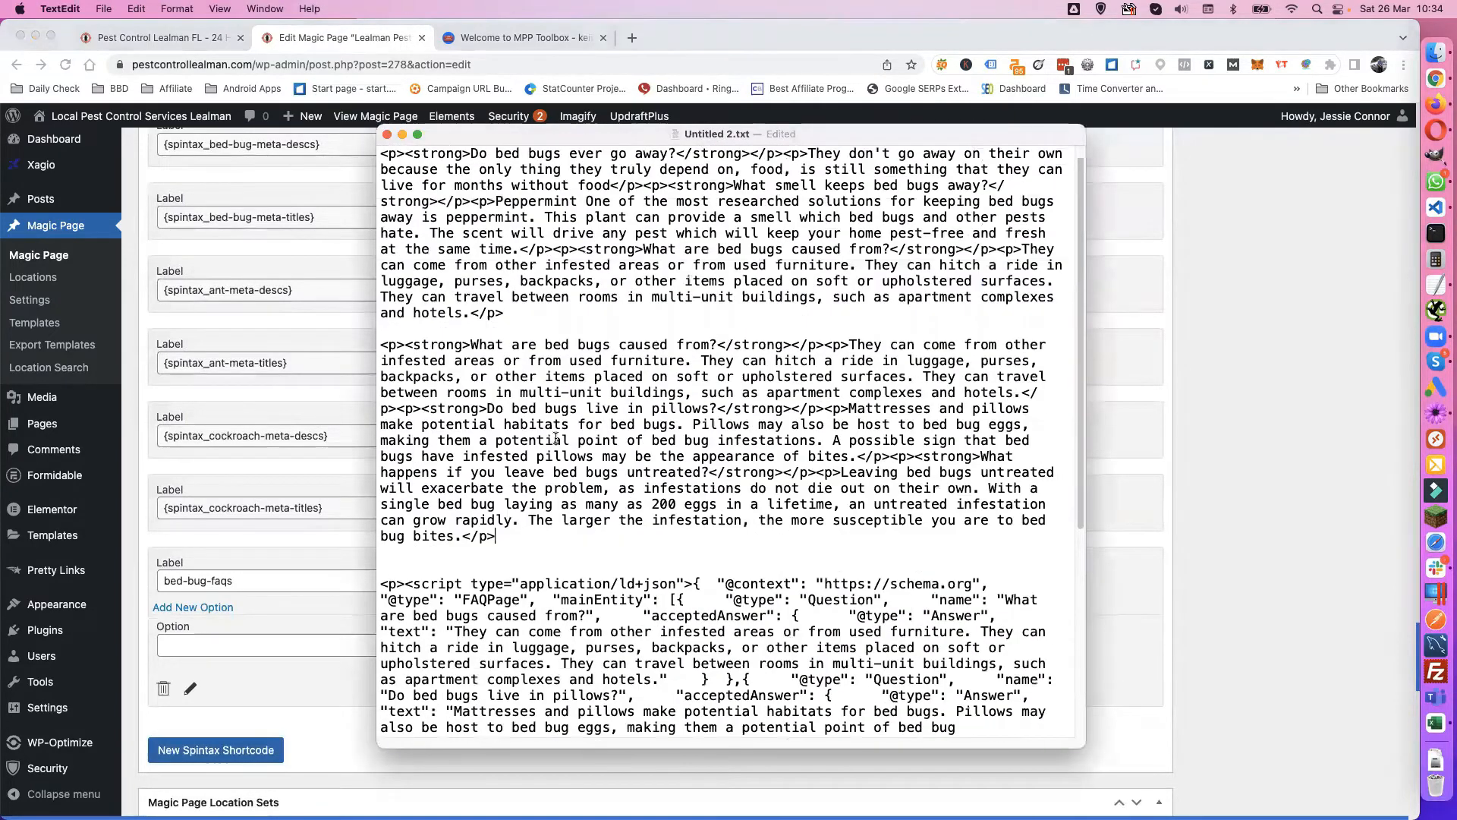
{"action": "left_click_drag", "start_coordinate": [503, 312], "coordinate": [361, 156]}
{"action": "key", "text": "super+c"}
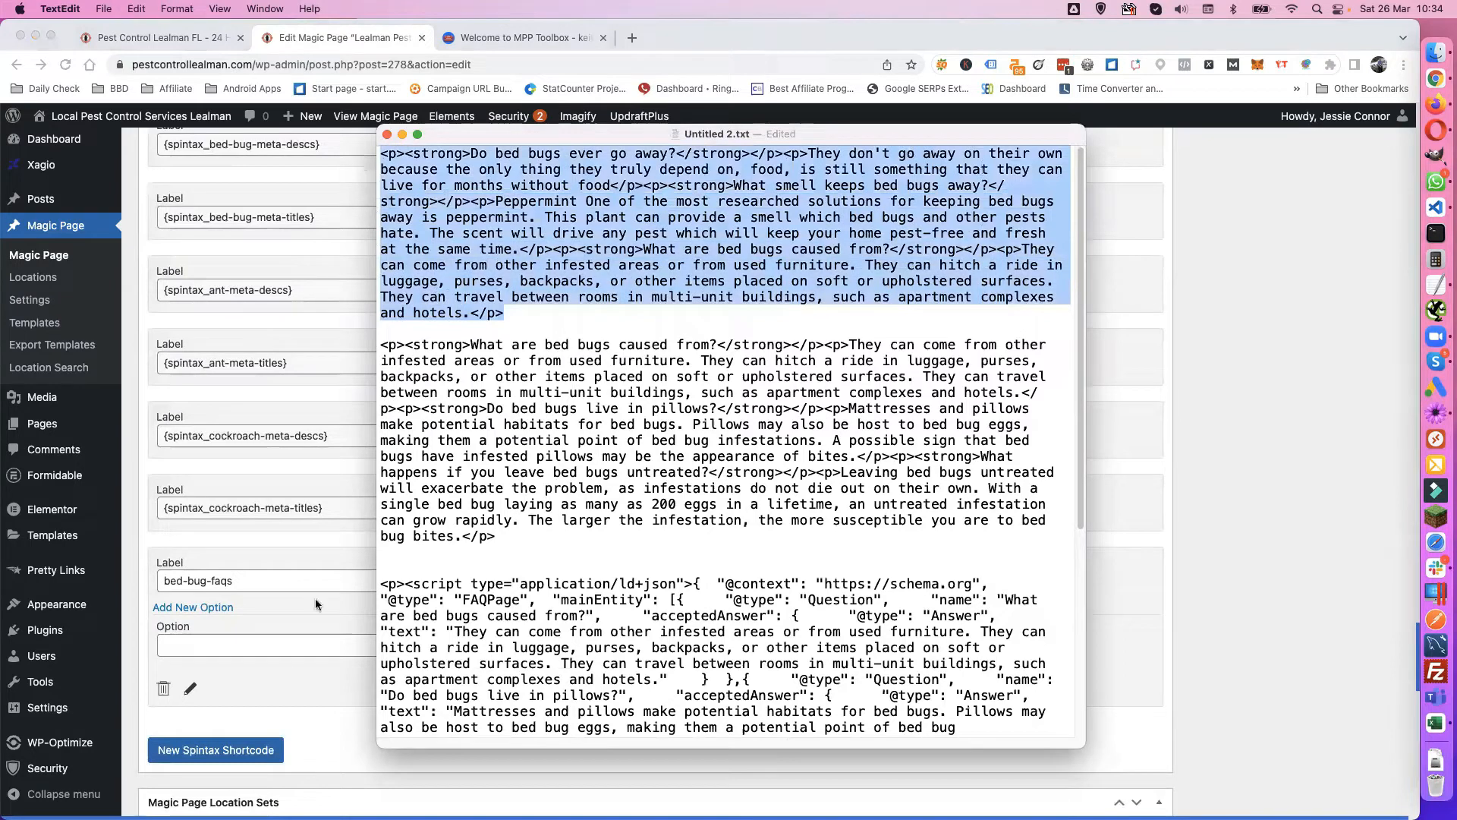
{"action": "left_click", "coordinate": [230, 644]}
{"action": "key", "text": "super+v"}
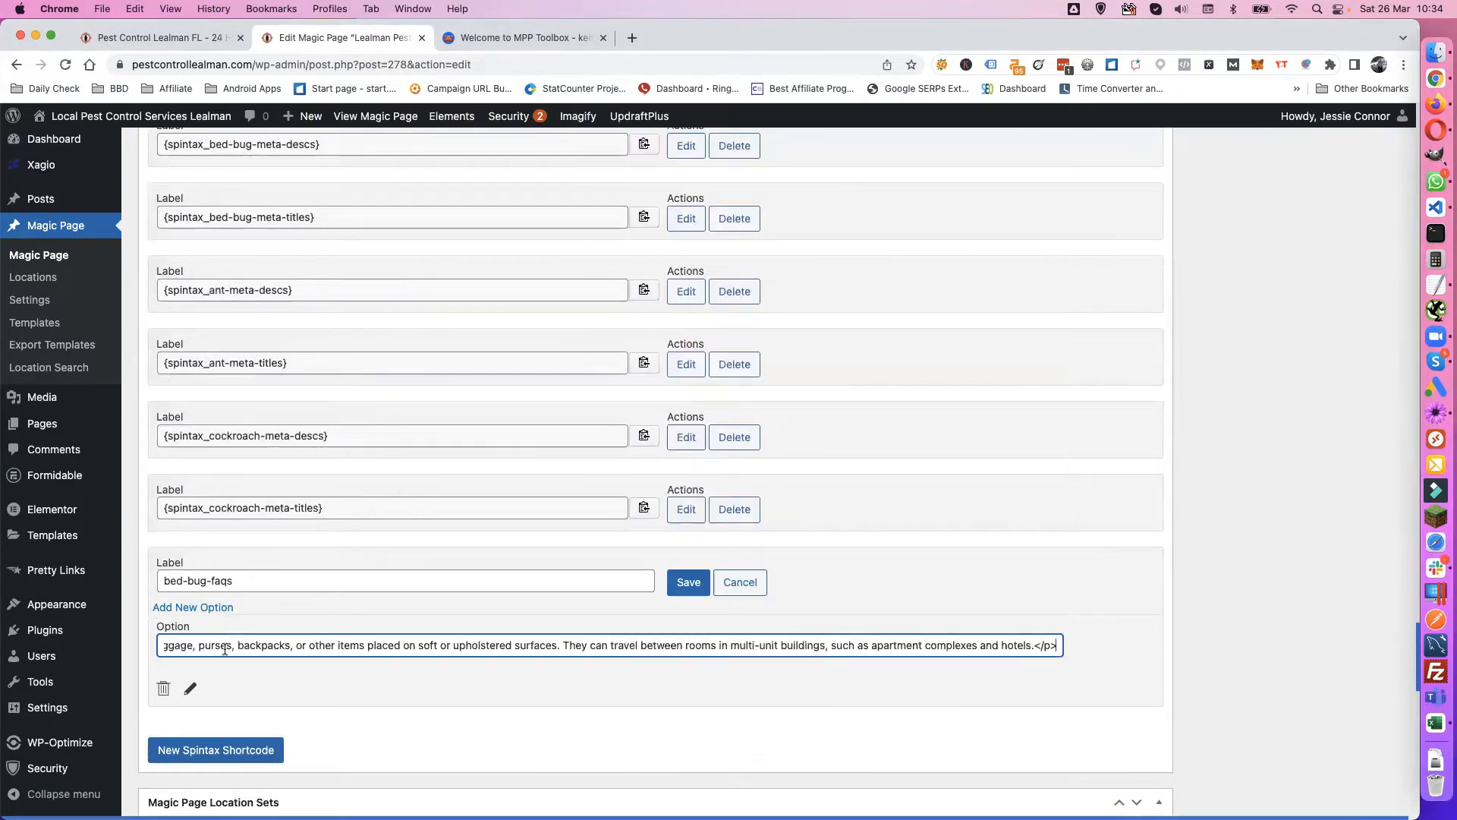
Step: Add a second option to bed-bug-faqs containing the FAQ block that starts with "What are bed bugs caused from?"
{"action": "left_click", "coordinate": [220, 612]}
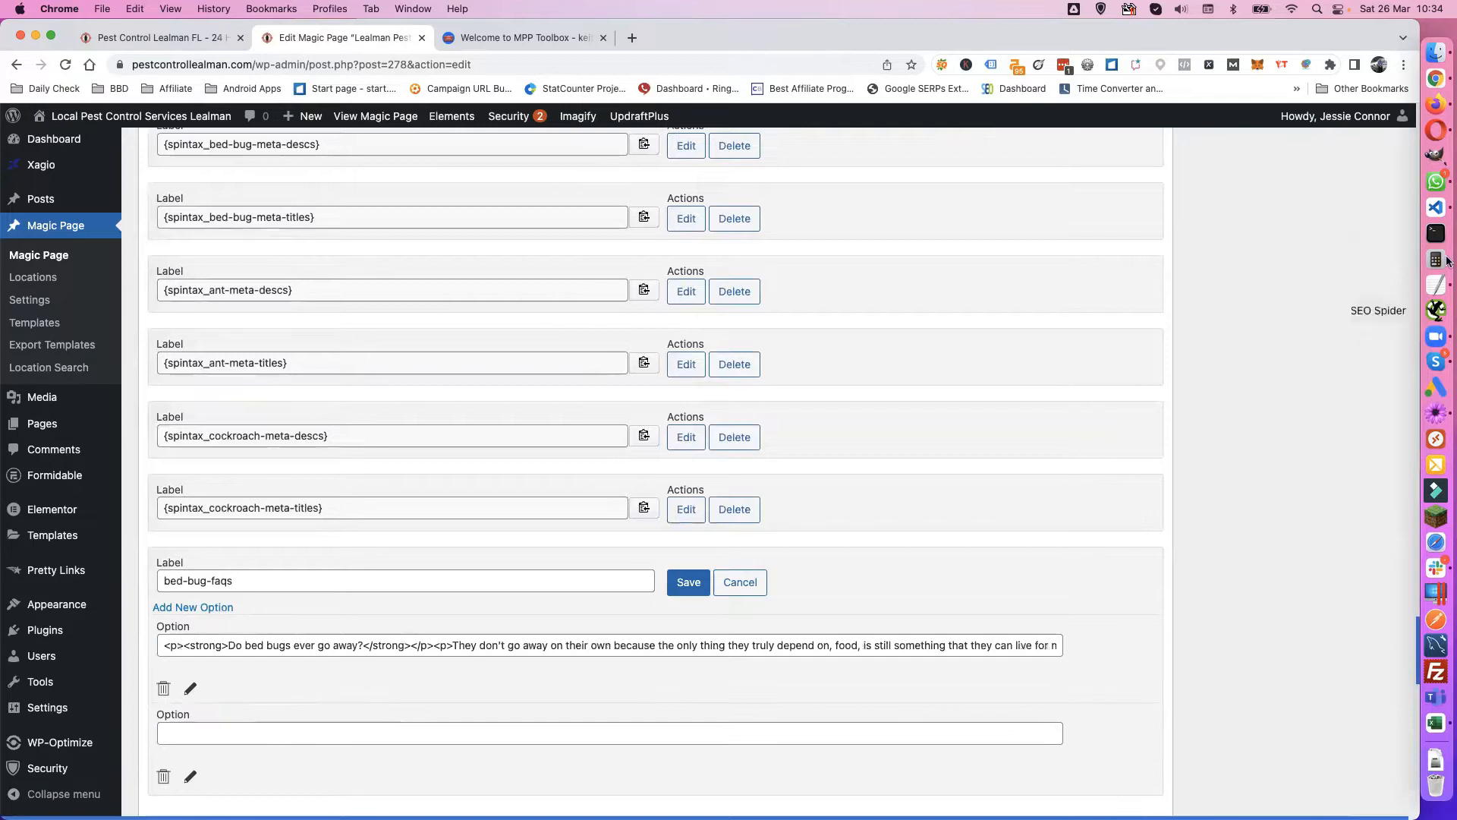
{"action": "left_click", "coordinate": [1436, 287]}
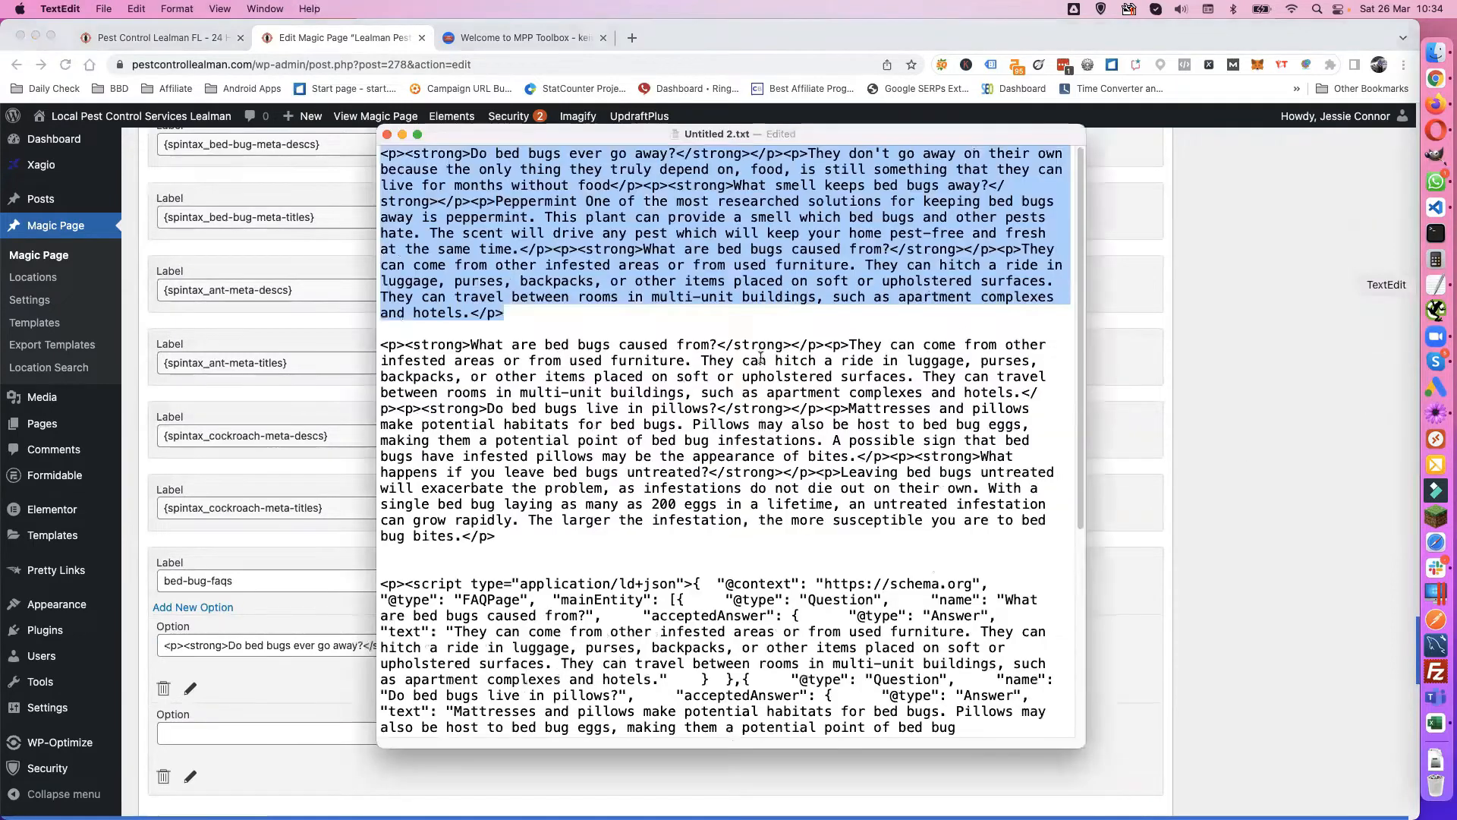
{"action": "left_click_drag", "start_coordinate": [495, 536], "coordinate": [470, 536]}
{"action": "left_click_drag", "start_coordinate": [352, 401], "coordinate": [348, 346]}
{"action": "left_click", "coordinate": [200, 729]}
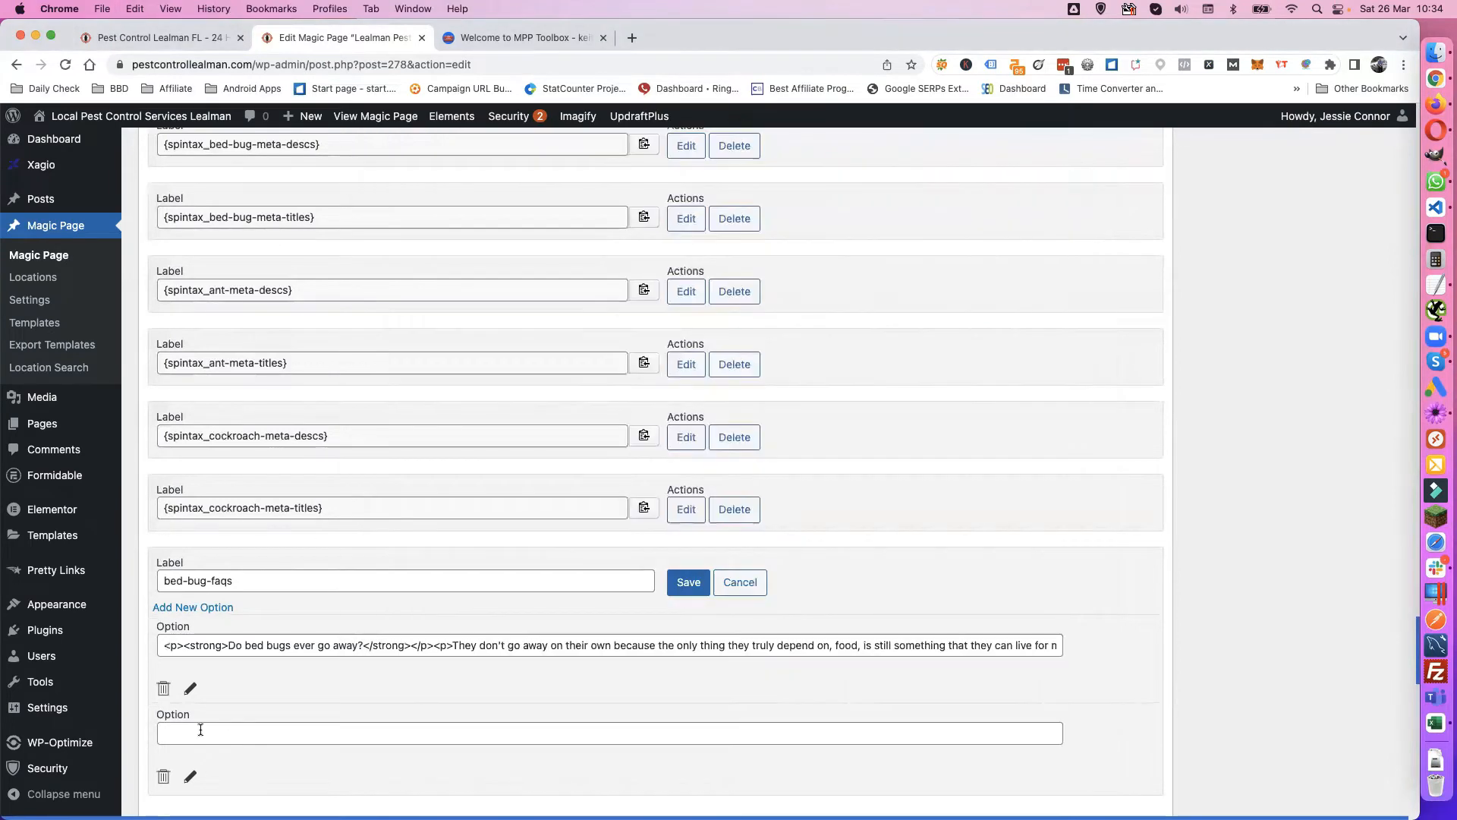
{"action": "key", "text": "super+v"}
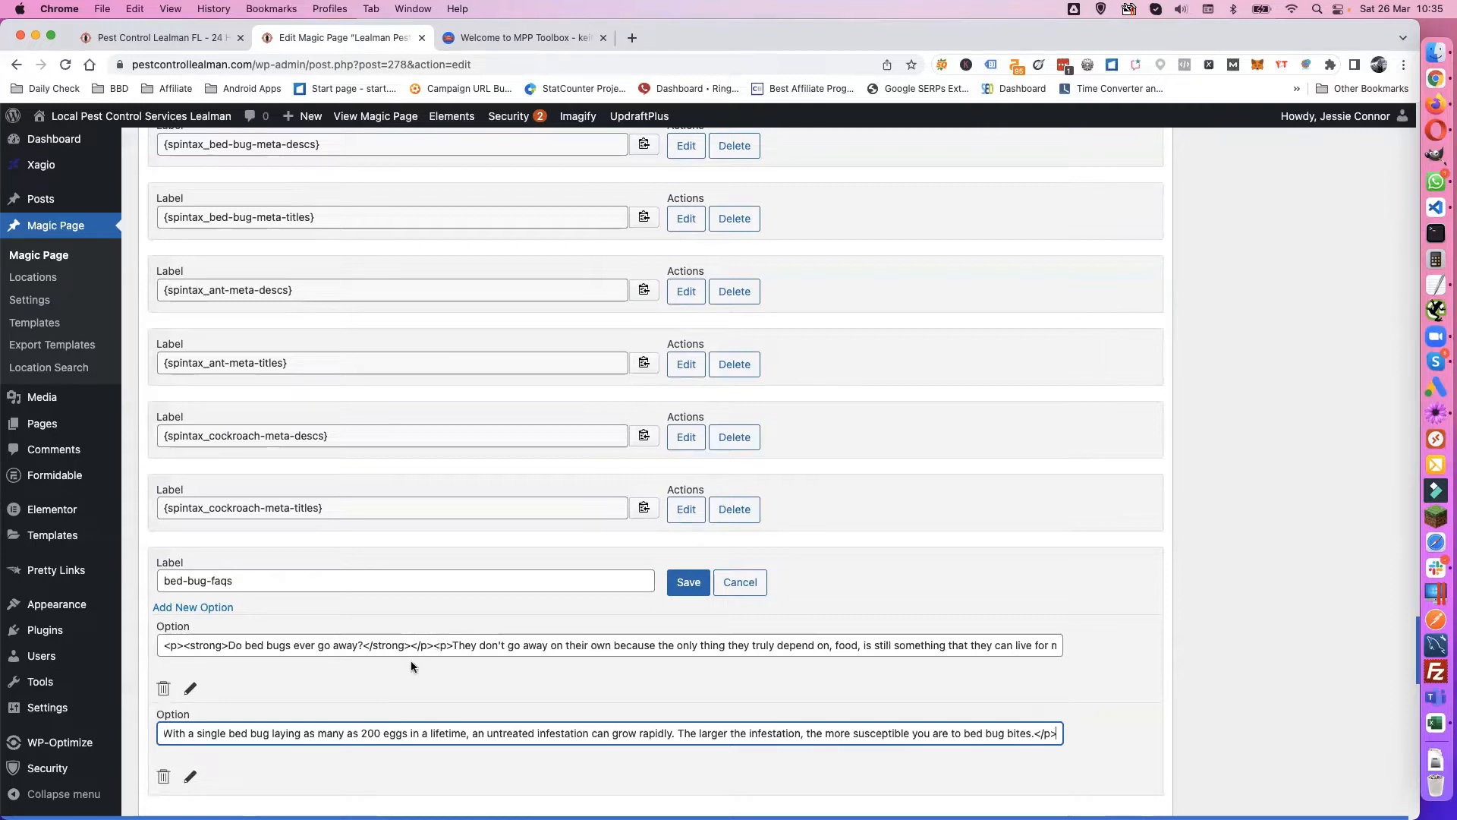
Step: Switch to TextEdit and examine the third FAQ block, comparing its JSON-LD FAQPage script and visible questions with the block above it
{"action": "scroll", "coordinate": [411, 660], "scroll_direction": "down", "scroll_amount": 3}
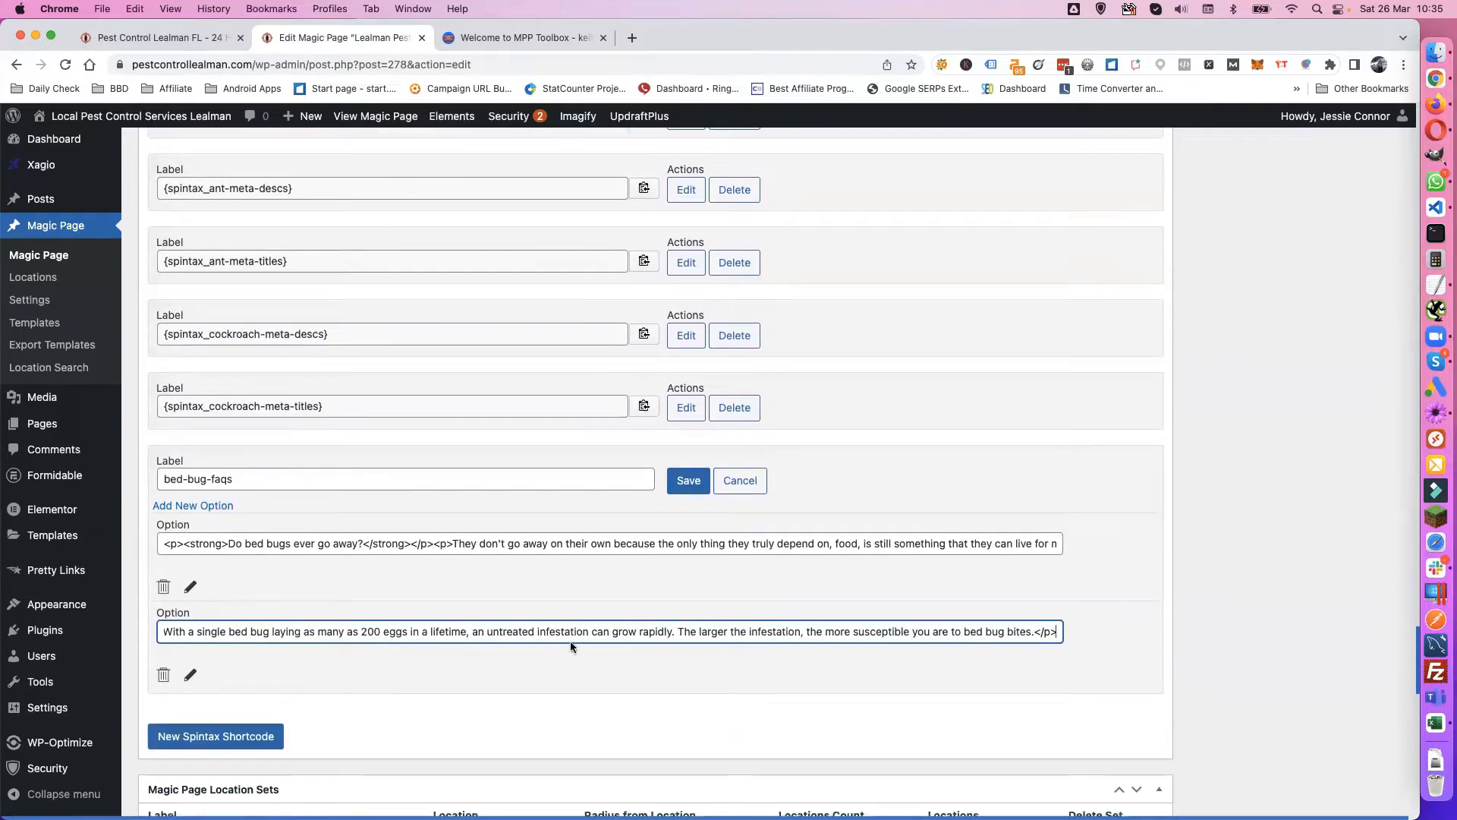
{"action": "left_click", "coordinate": [1439, 286]}
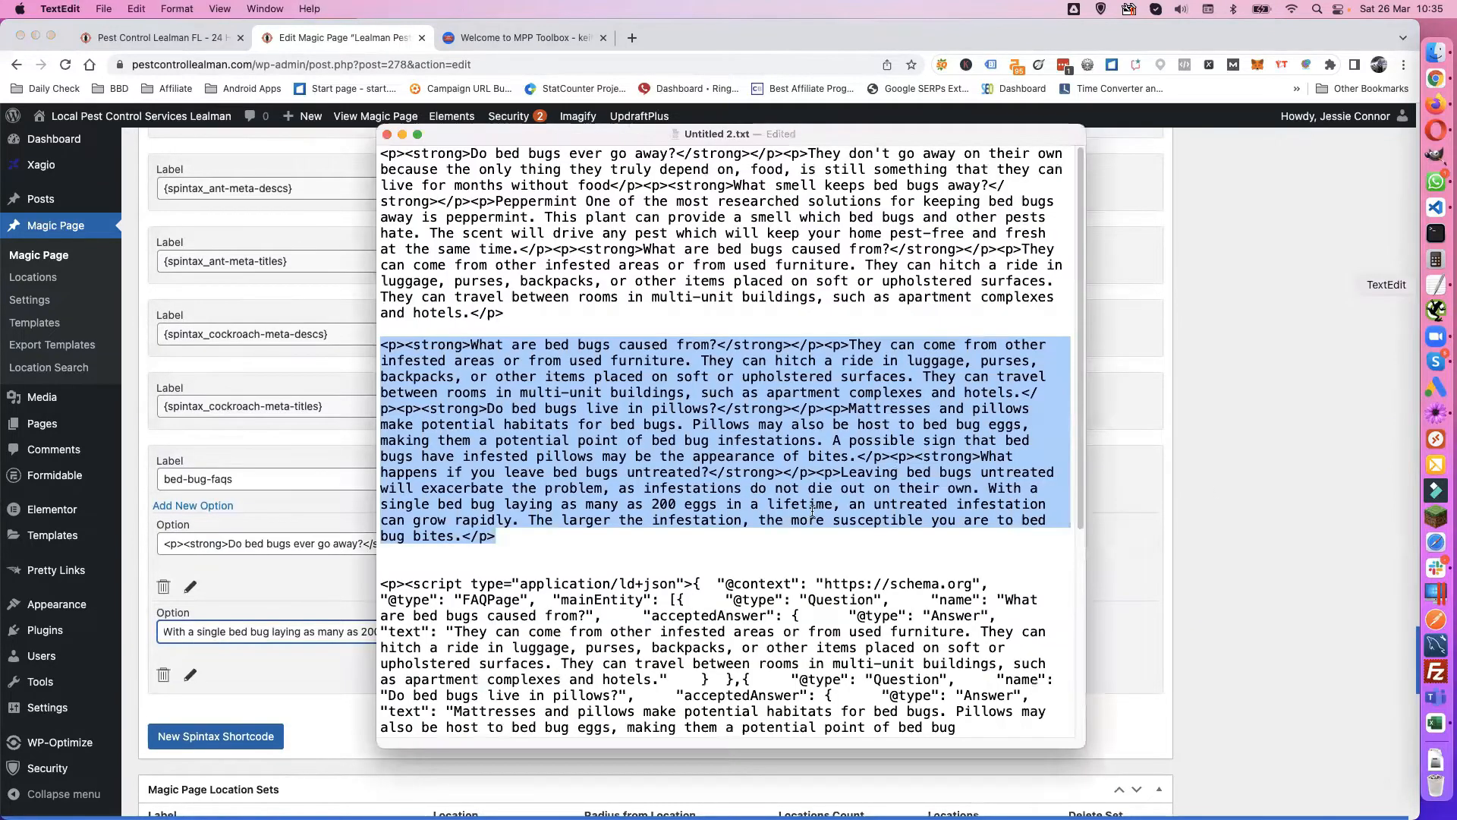
{"action": "scroll", "coordinate": [795, 554], "scroll_direction": "down", "scroll_amount": 3}
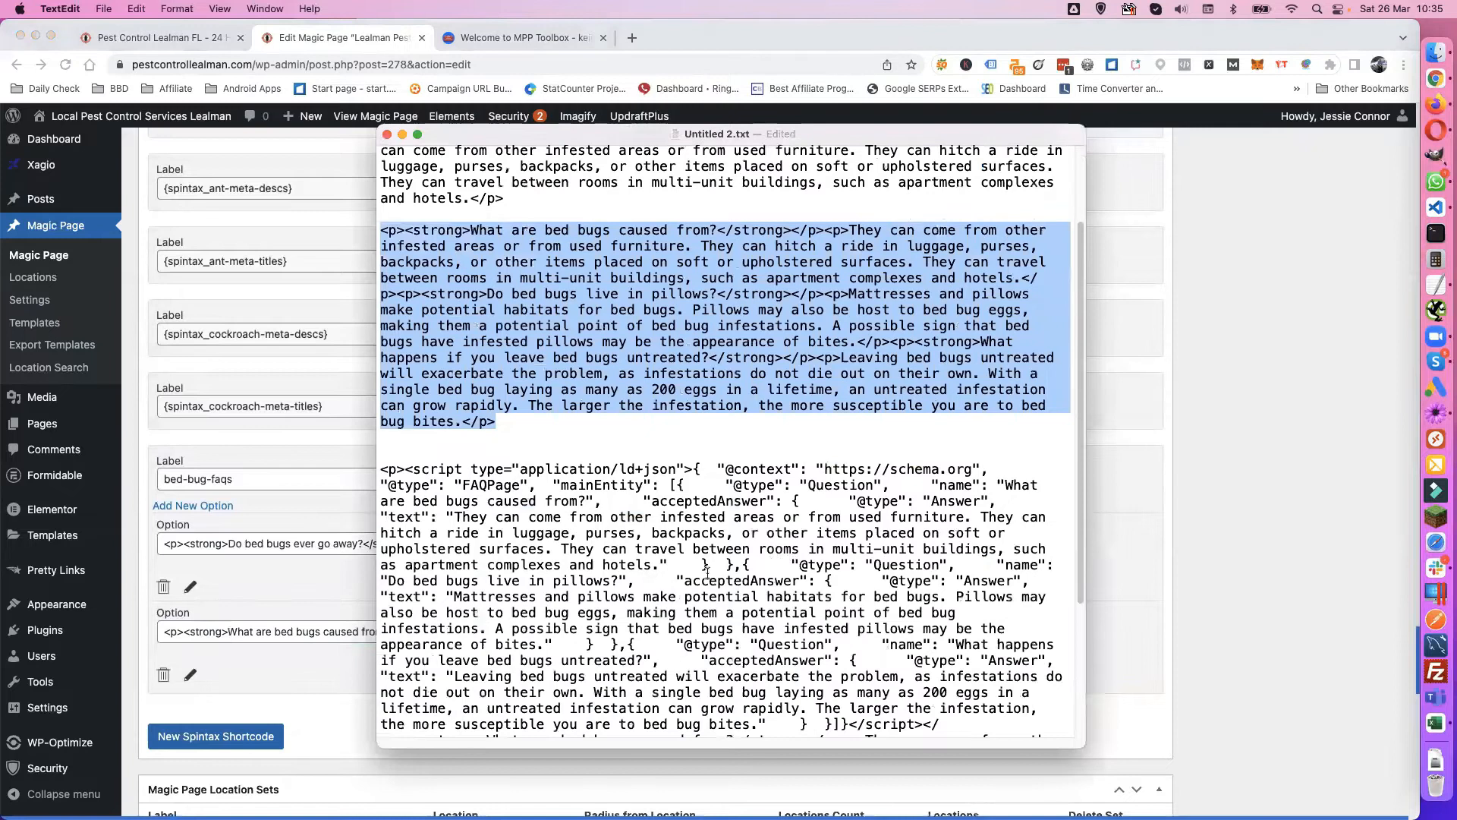
{"action": "scroll", "coordinate": [572, 571], "scroll_direction": "down", "scroll_amount": 2}
{"action": "scroll", "coordinate": [722, 621], "scroll_direction": "down", "scroll_amount": 1}
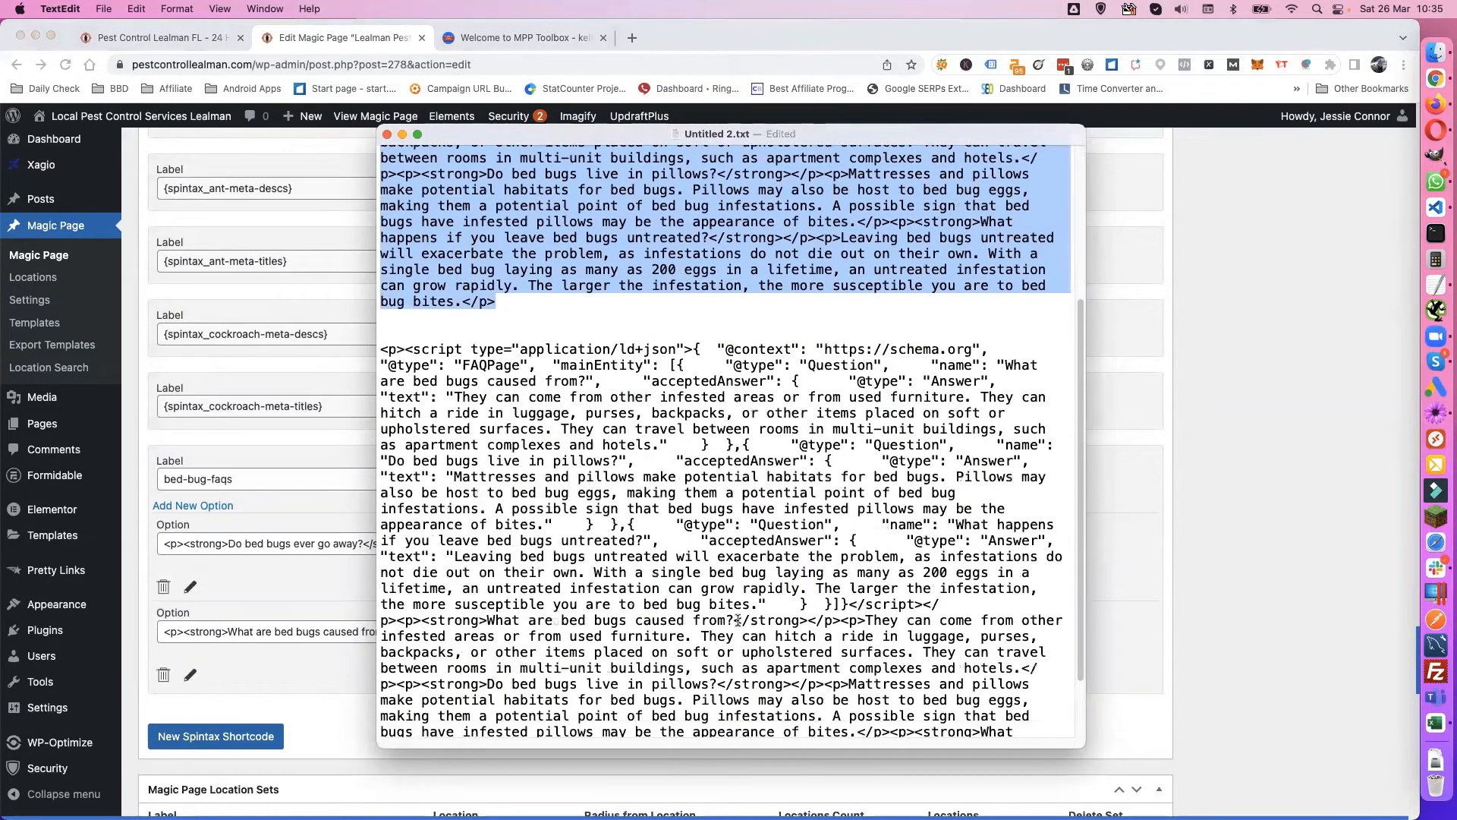
{"action": "left_click_drag", "start_coordinate": [381, 349], "coordinate": [375, 692]}
{"action": "left_click_drag", "start_coordinate": [379, 761], "coordinate": [380, 760]}
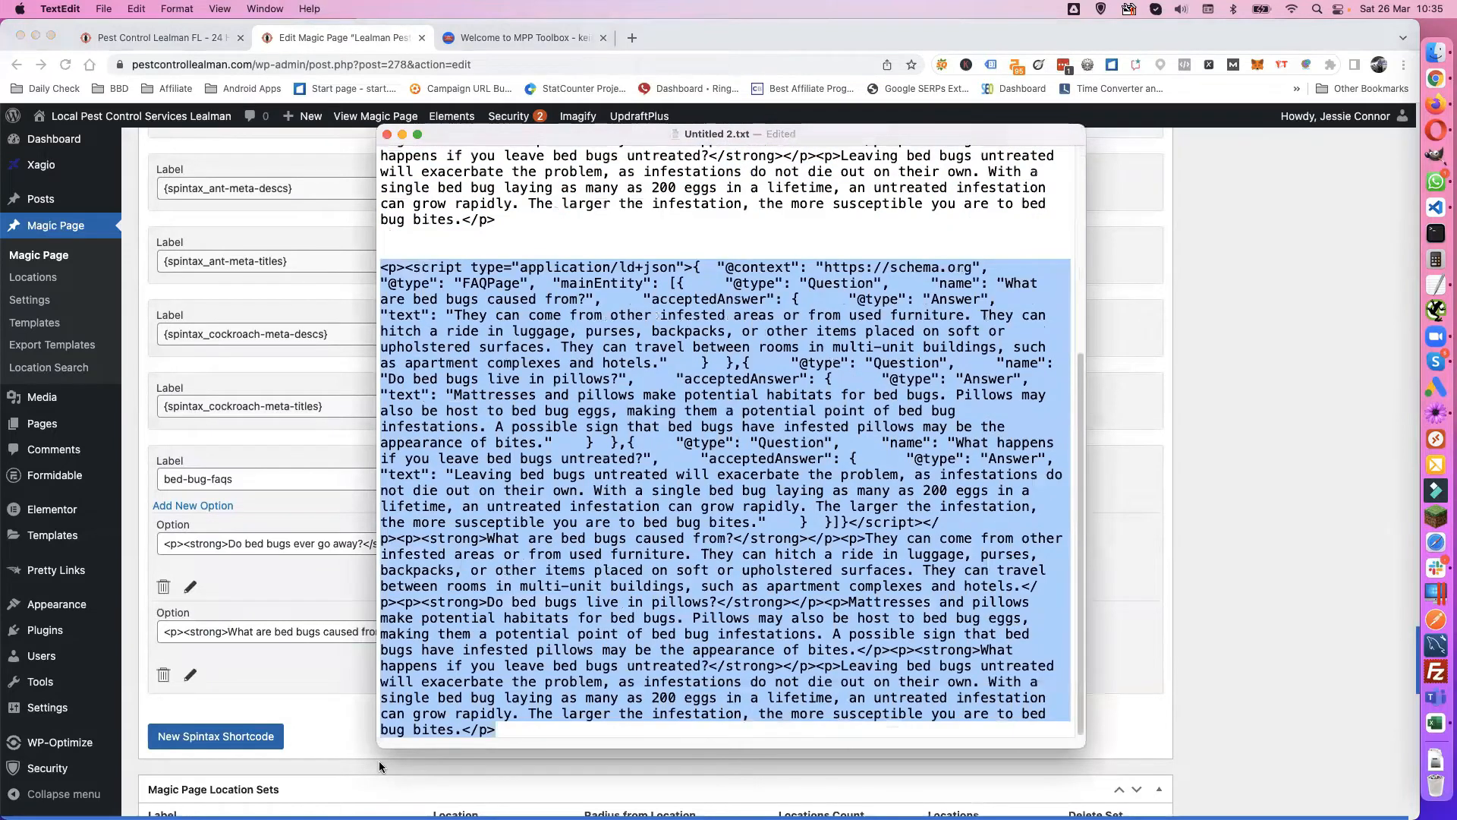
{"action": "left_click", "coordinate": [587, 638]}
{"action": "scroll", "coordinate": [583, 621], "scroll_direction": "down", "scroll_amount": 3}
{"action": "scroll", "coordinate": [581, 621], "scroll_direction": "up", "scroll_amount": 10}
{"action": "scroll", "coordinate": [577, 620], "scroll_direction": "up", "scroll_amount": 2}
{"action": "scroll", "coordinate": [600, 627], "scroll_direction": "down", "scroll_amount": 5}
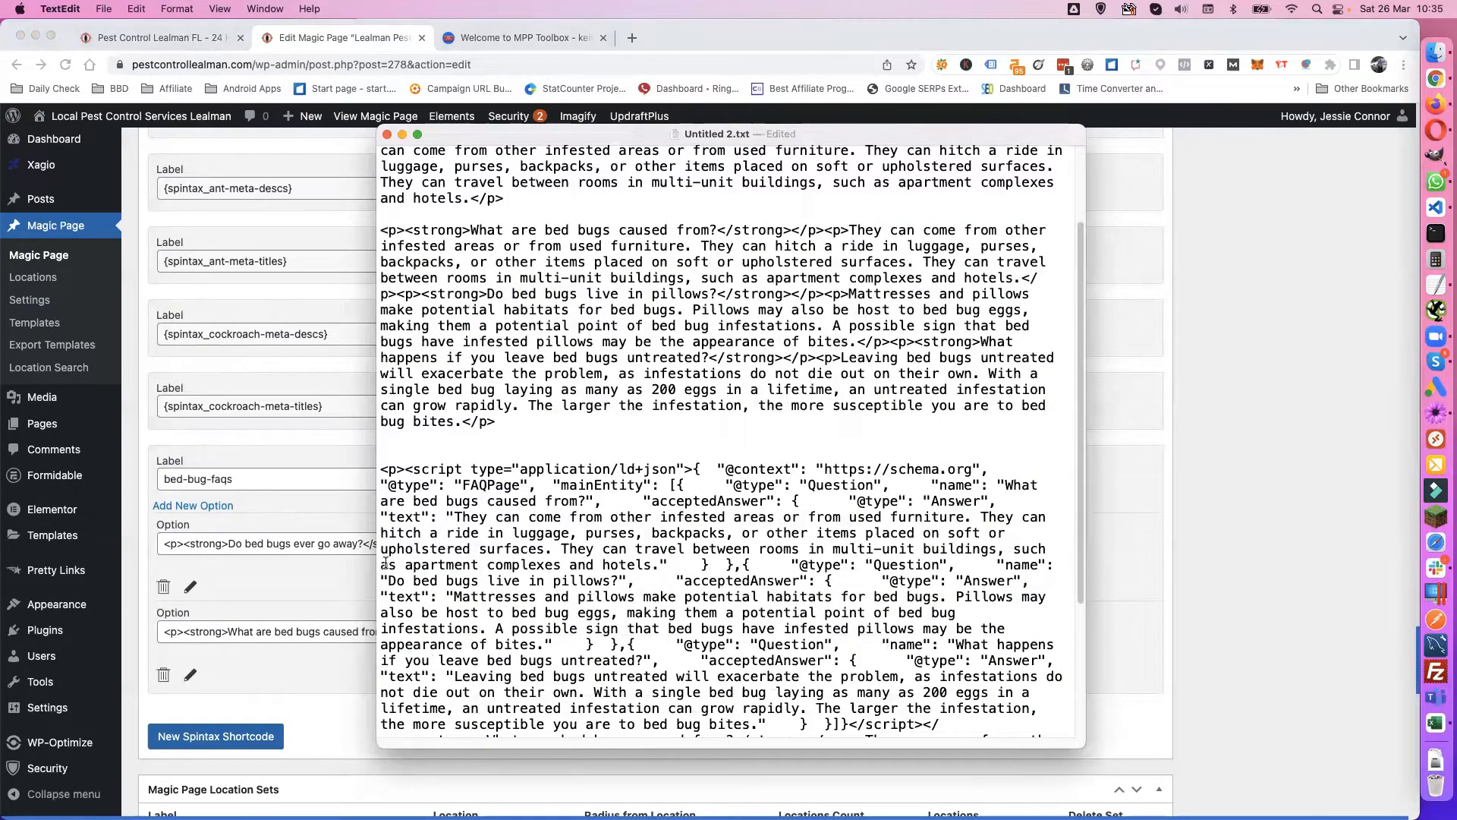
Step: Save the bed-bug-faqs spintax shortcode in Chrome and update the Magic Page
{"action": "left_click", "coordinate": [334, 584]}
{"action": "left_click", "coordinate": [688, 480]}
{"action": "scroll", "coordinate": [1207, 573], "scroll_direction": "up", "scroll_amount": 20}
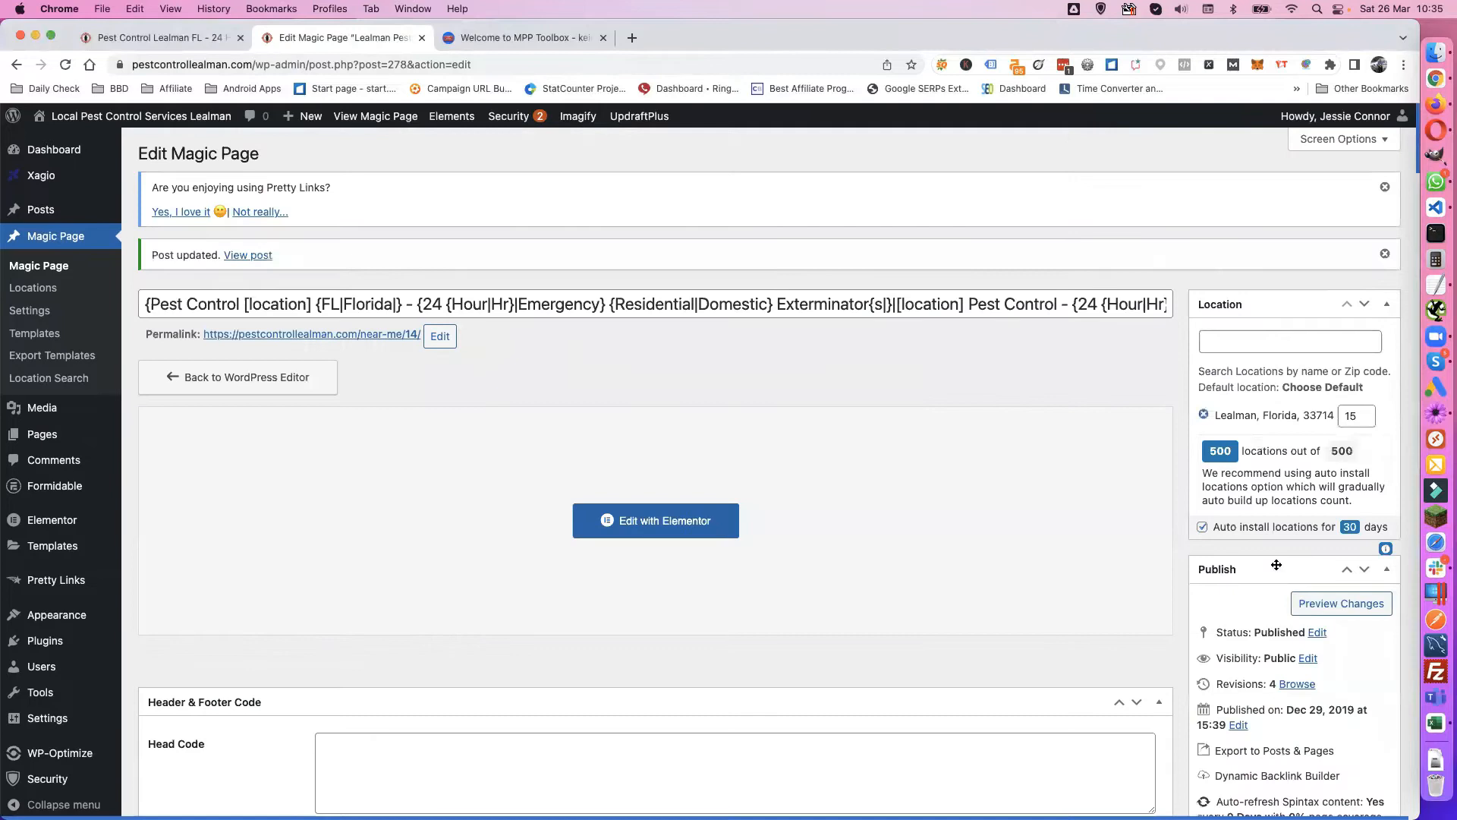
{"action": "scroll", "coordinate": [1275, 566], "scroll_direction": "down", "scroll_amount": 6}
{"action": "left_click", "coordinate": [1365, 401]}
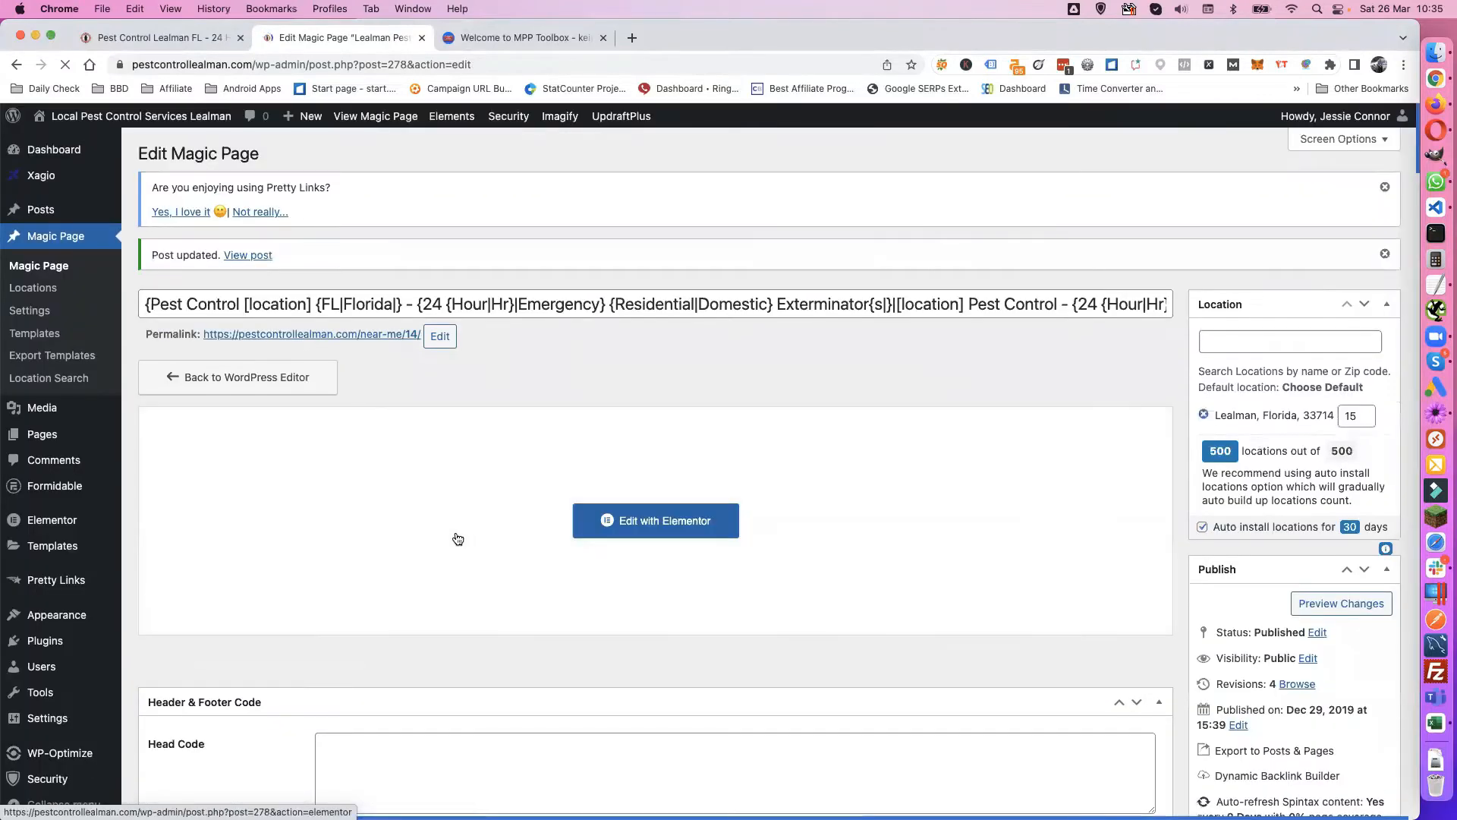
Step: Copy the {spintax_bed-bug-faqs} shortcode from the list of spintax shortcodes and open the Magic Page in Elementor
{"action": "scroll", "coordinate": [436, 533], "scroll_direction": "down", "scroll_amount": 10}
{"action": "scroll", "coordinate": [446, 539], "scroll_direction": "down", "scroll_amount": 20}
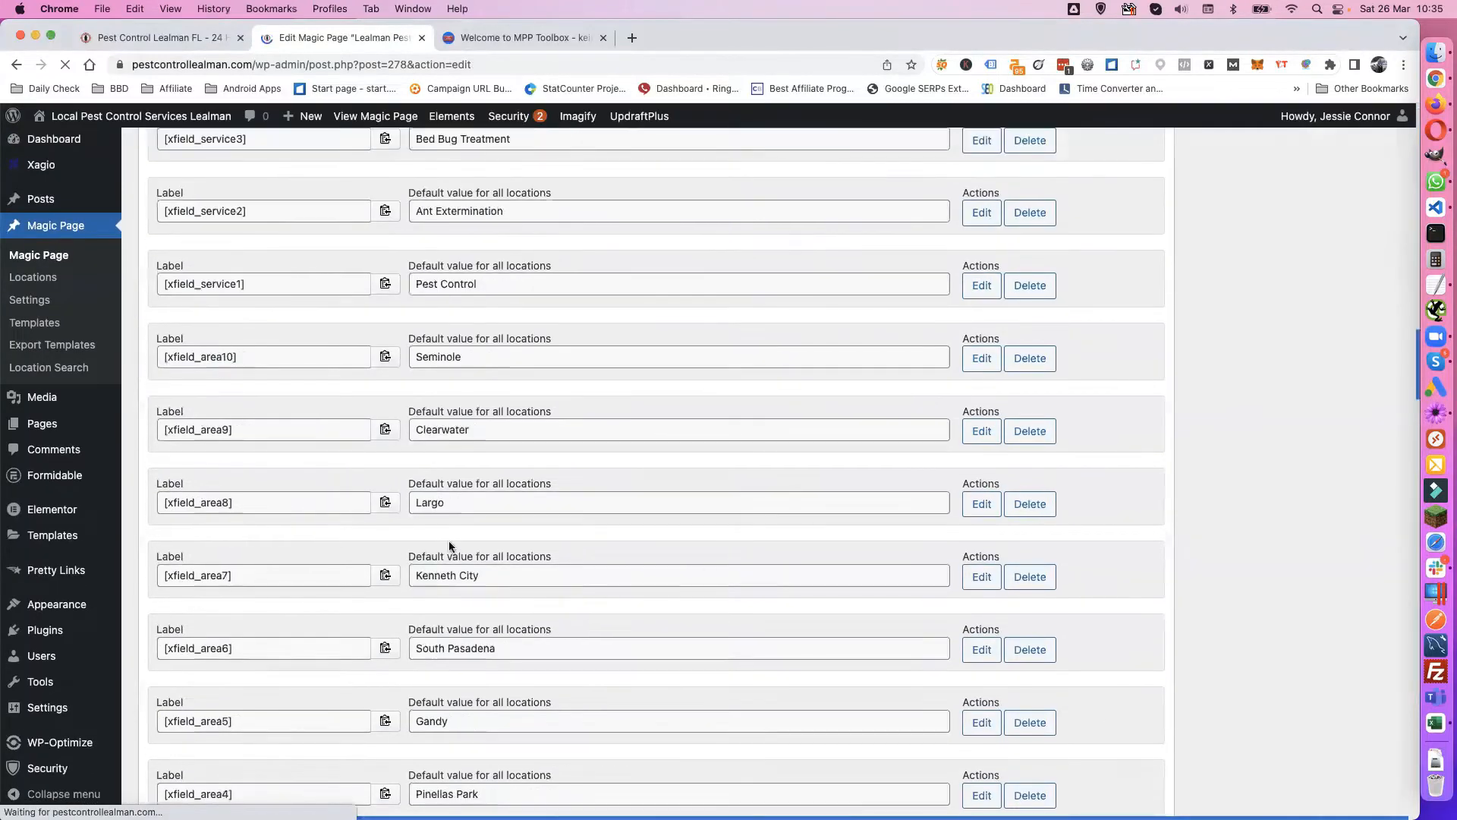
{"action": "scroll", "coordinate": [449, 540], "scroll_direction": "down", "scroll_amount": 20}
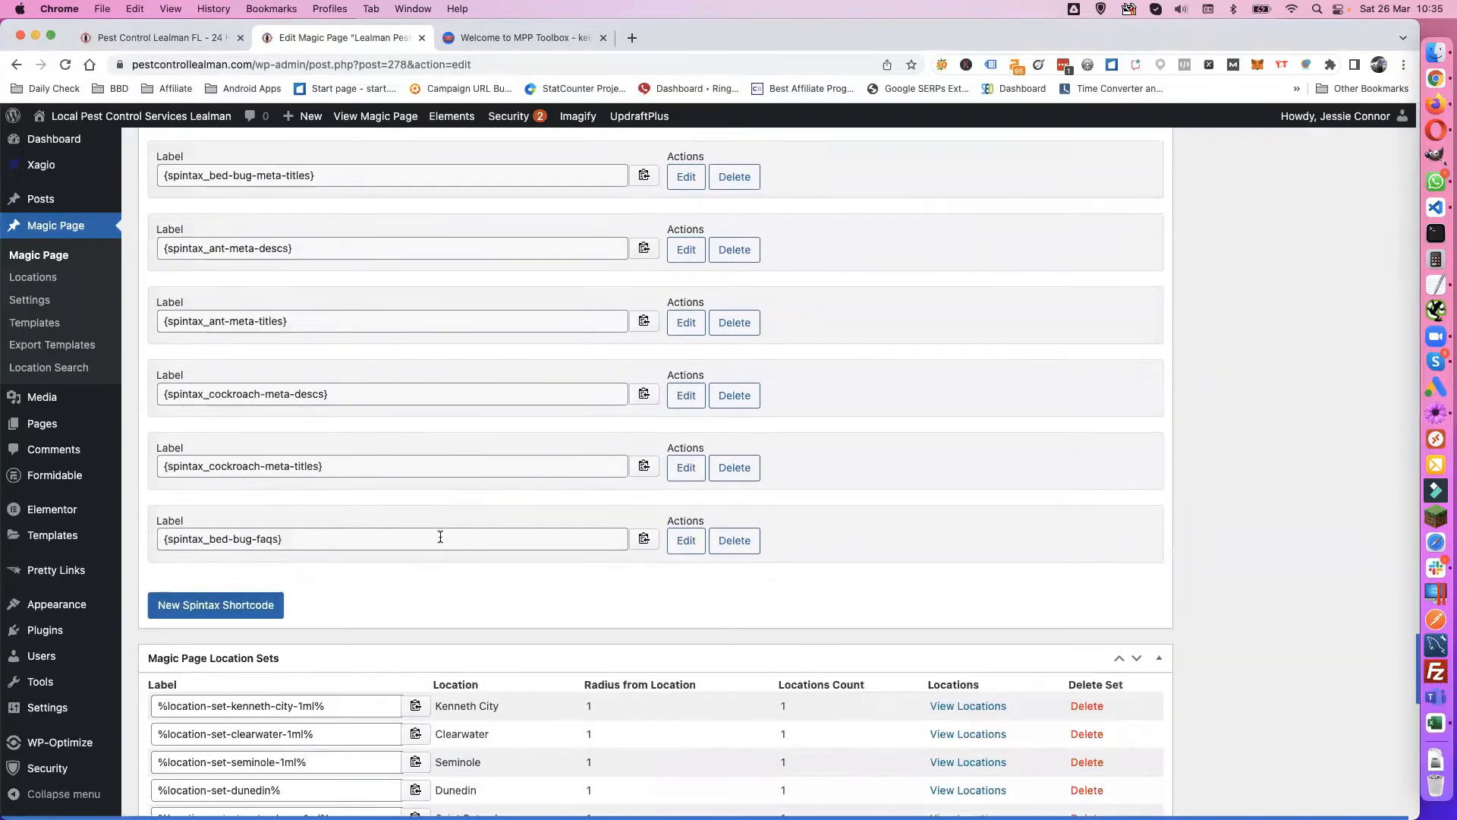
{"action": "left_click", "coordinate": [644, 539]}
{"action": "scroll", "coordinate": [481, 566], "scroll_direction": "up", "scroll_amount": 20}
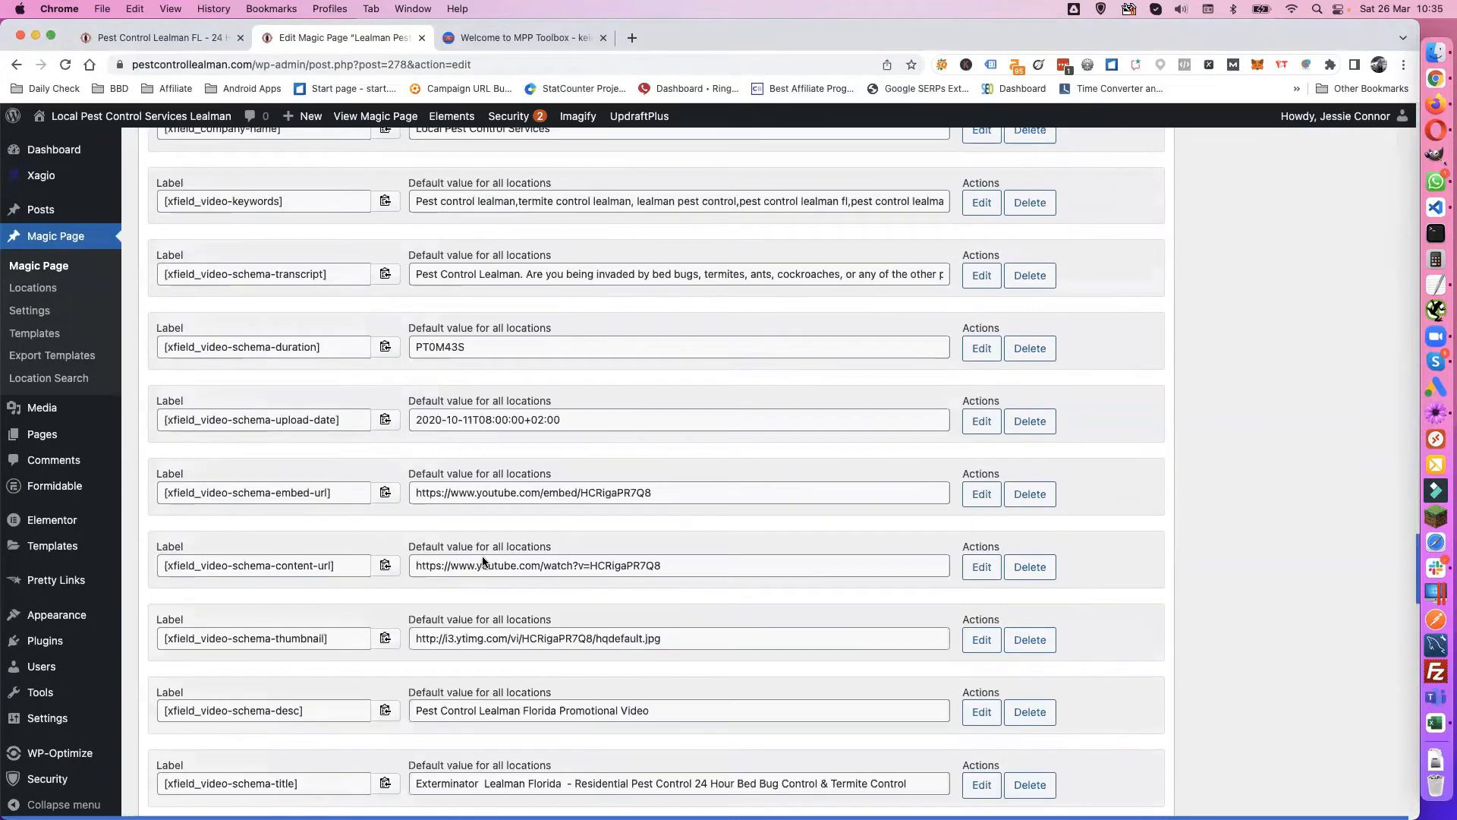
{"action": "scroll", "coordinate": [485, 558], "scroll_direction": "up", "scroll_amount": 15}
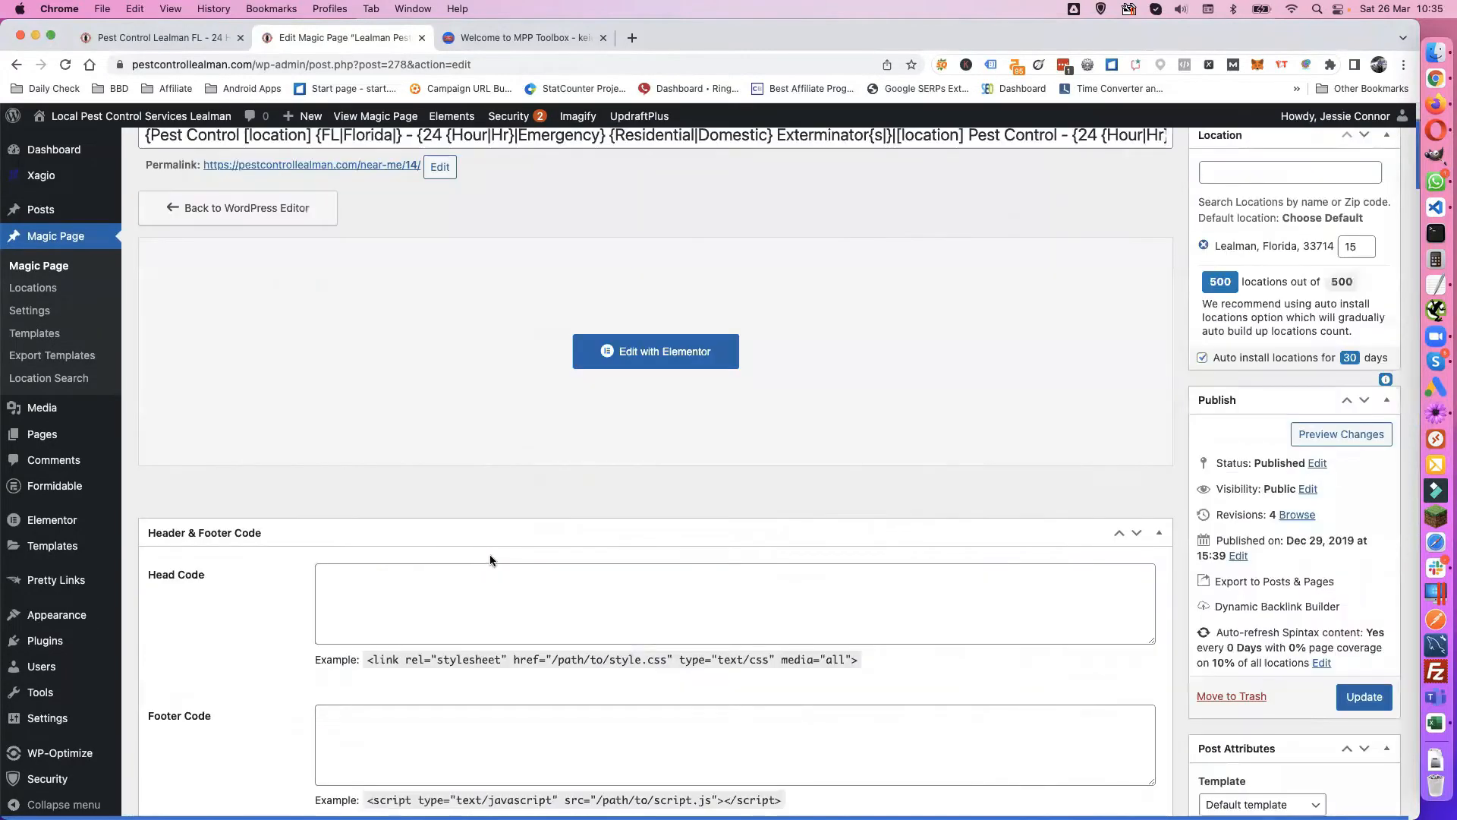
{"action": "left_click", "coordinate": [651, 358]}
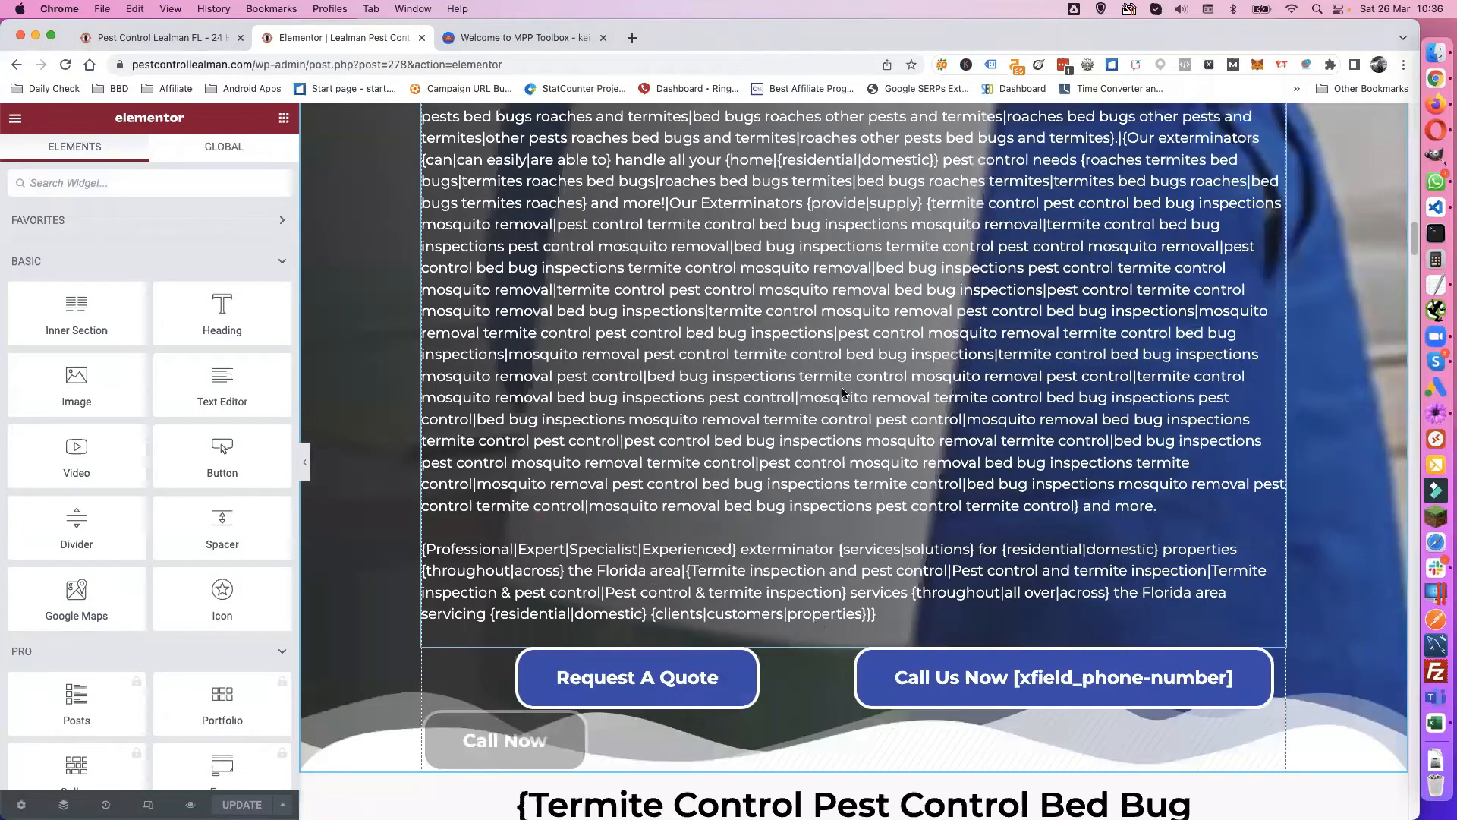
Step: Insert a new section with a Heading widget between the hero area and the large "Termite Control Pest Control" heading
{"action": "scroll", "coordinate": [835, 347], "scroll_direction": "down", "scroll_amount": 7}
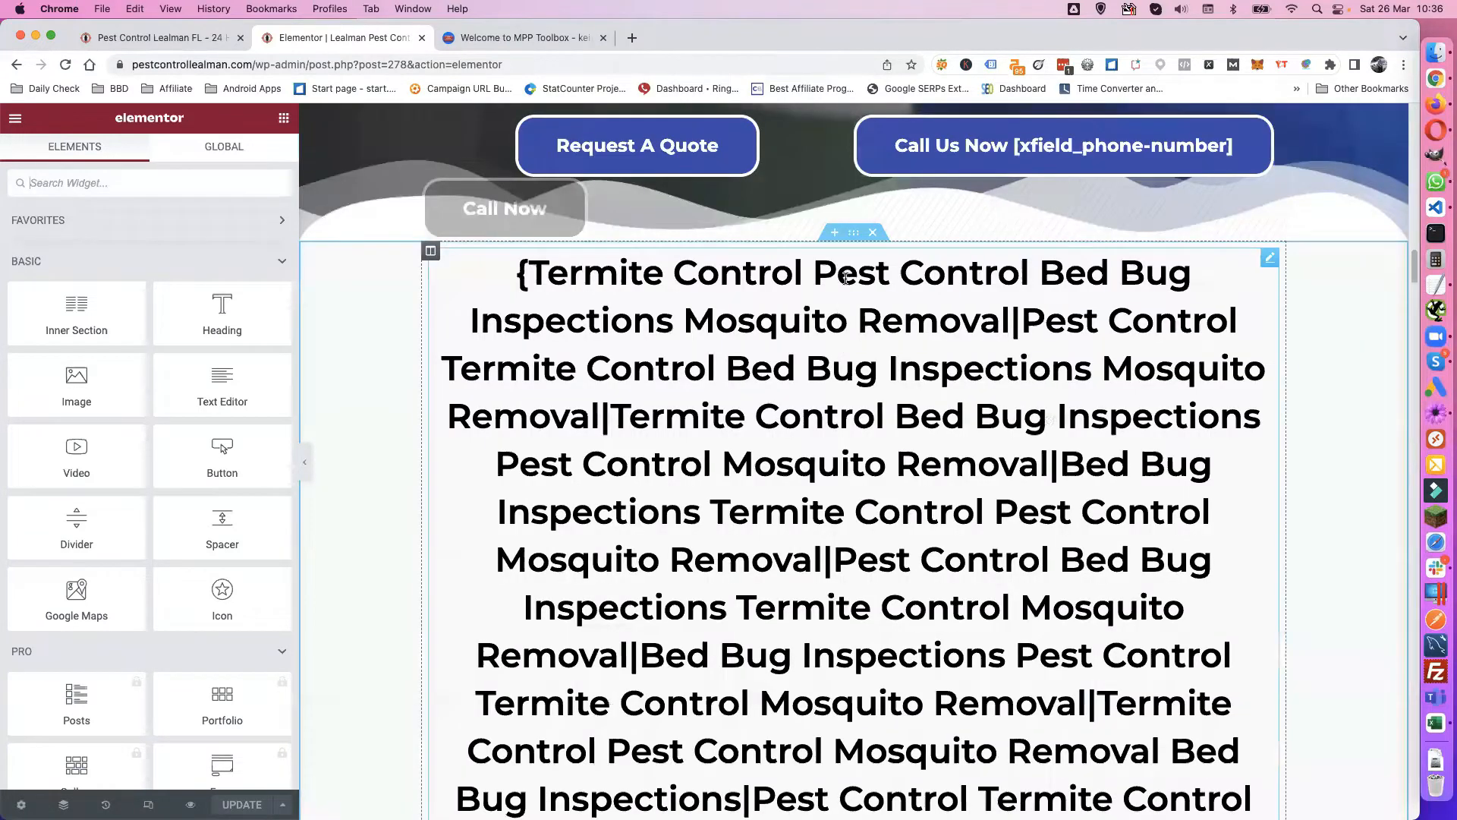
{"action": "left_click", "coordinate": [834, 235]}
{"action": "left_click_drag", "start_coordinate": [228, 309], "coordinate": [878, 303]}
Step: Replace the new heading's placeholder text with "Bed Bug FAQs"
{"action": "triple_click", "coordinate": [462, 259]}
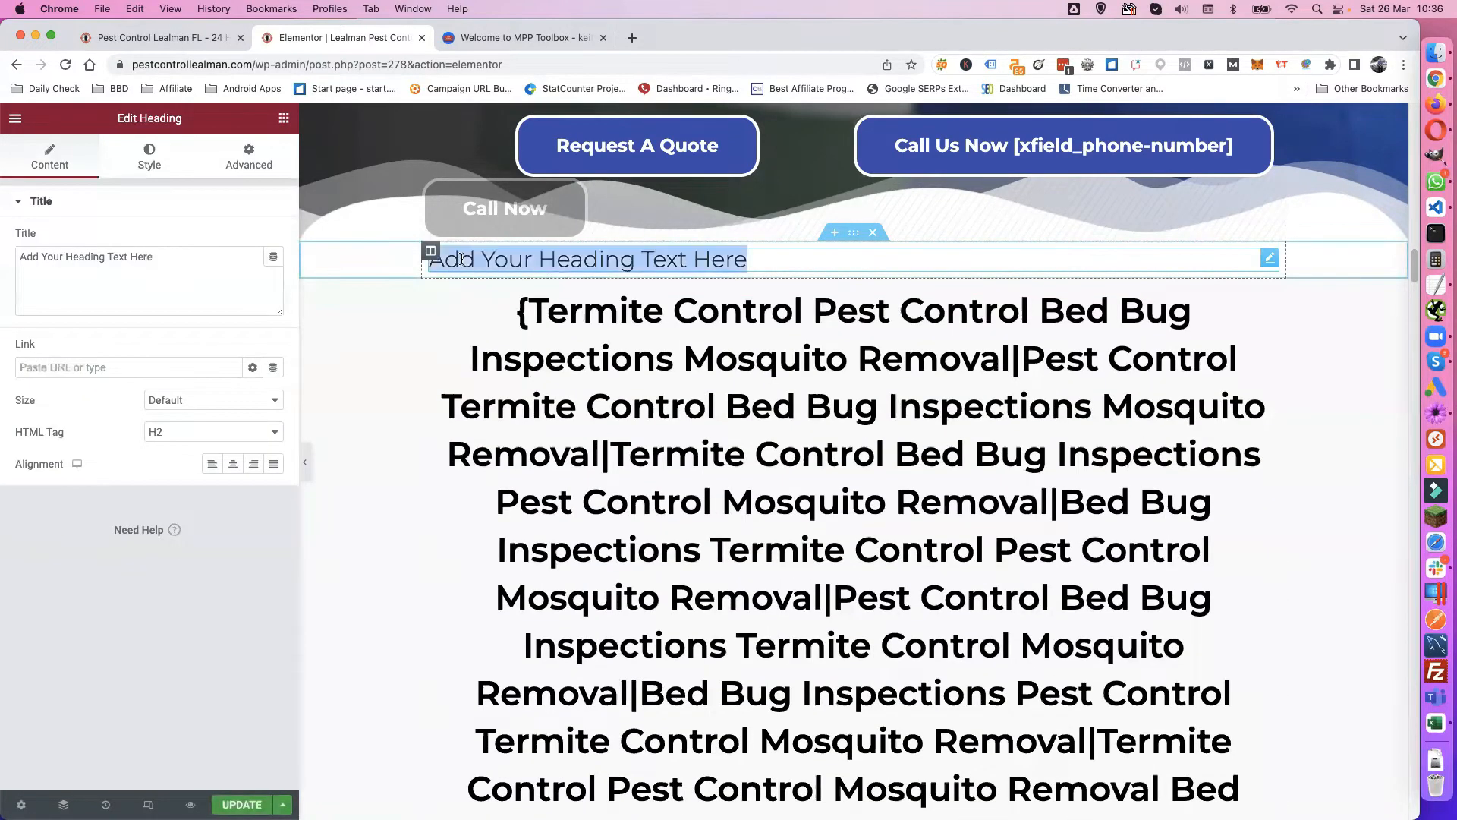
{"action": "type", "text": "Bed "}
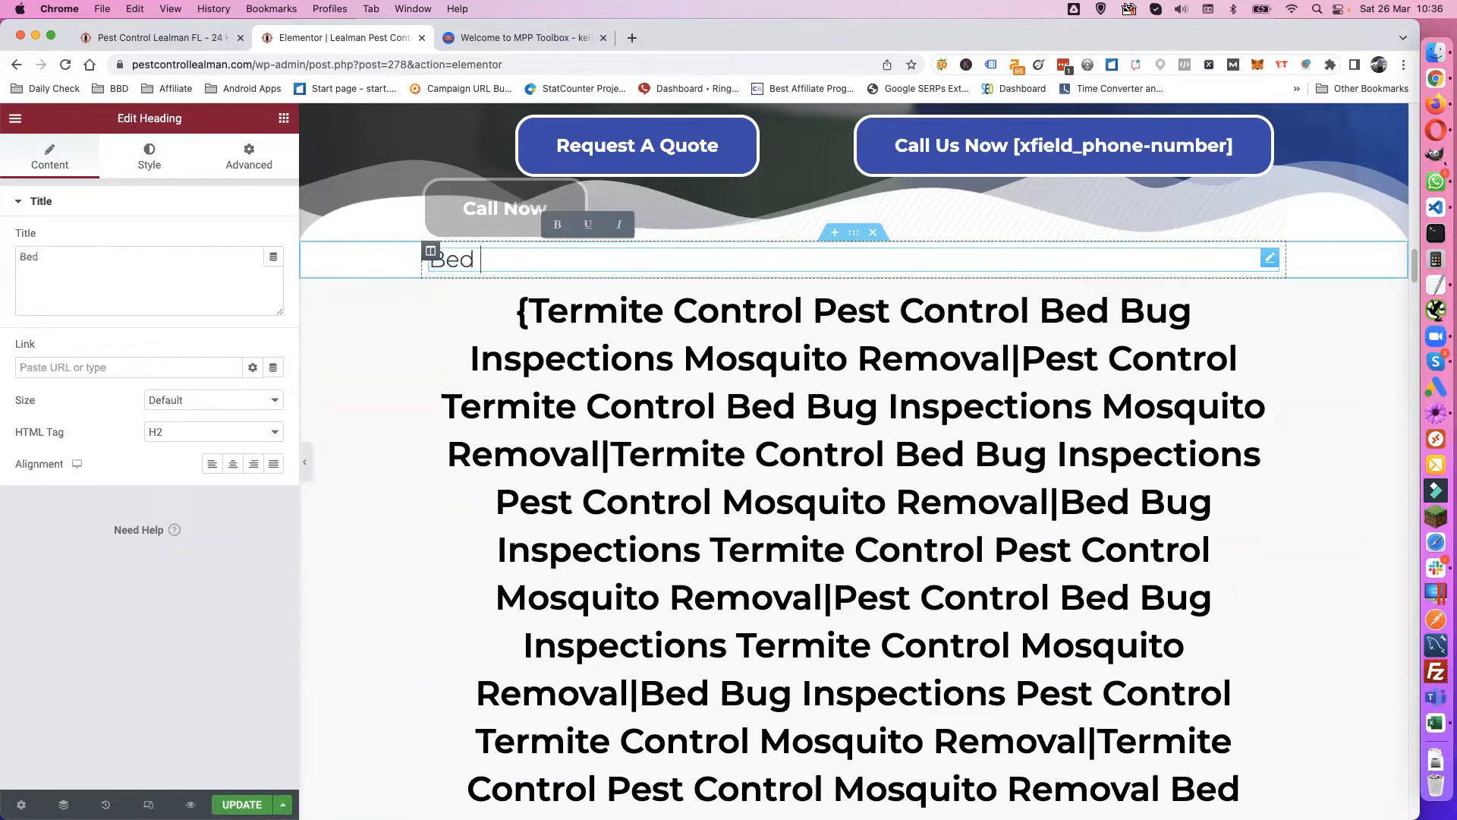
{"action": "type", "text": "Fug"}
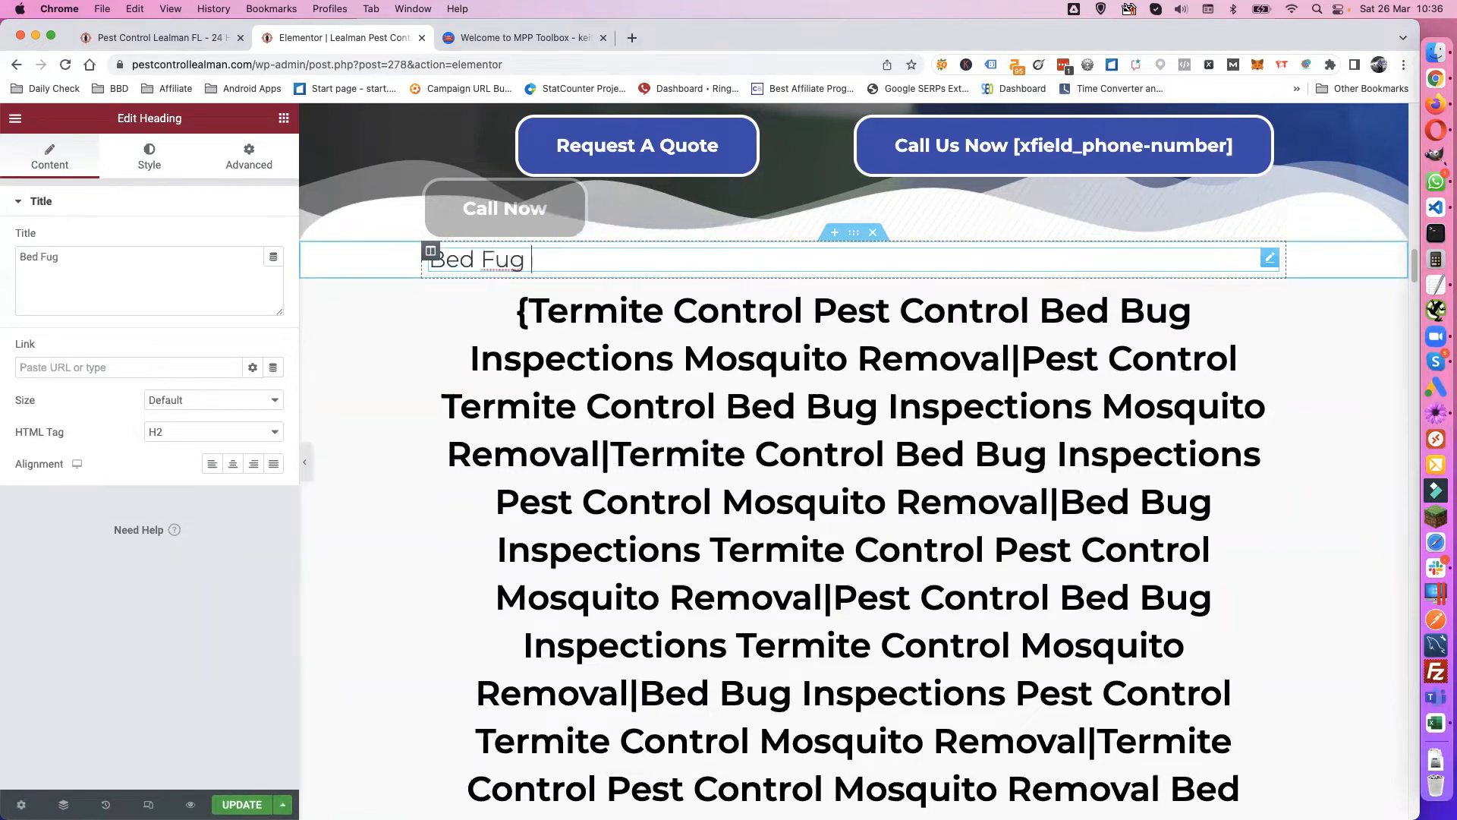
{"action": "key", "text": "BackSpace"}
{"action": "key", "text": "BackSpace"}
{"action": "key", "text": "BackSpace"}
{"action": "key", "text": "BackSpace"}
{"action": "type", "text": "Bug "}
{"action": "type", "text": "FAQa"}
{"action": "key", "text": "BackSpace"}
{"action": "type", "text": "s"}
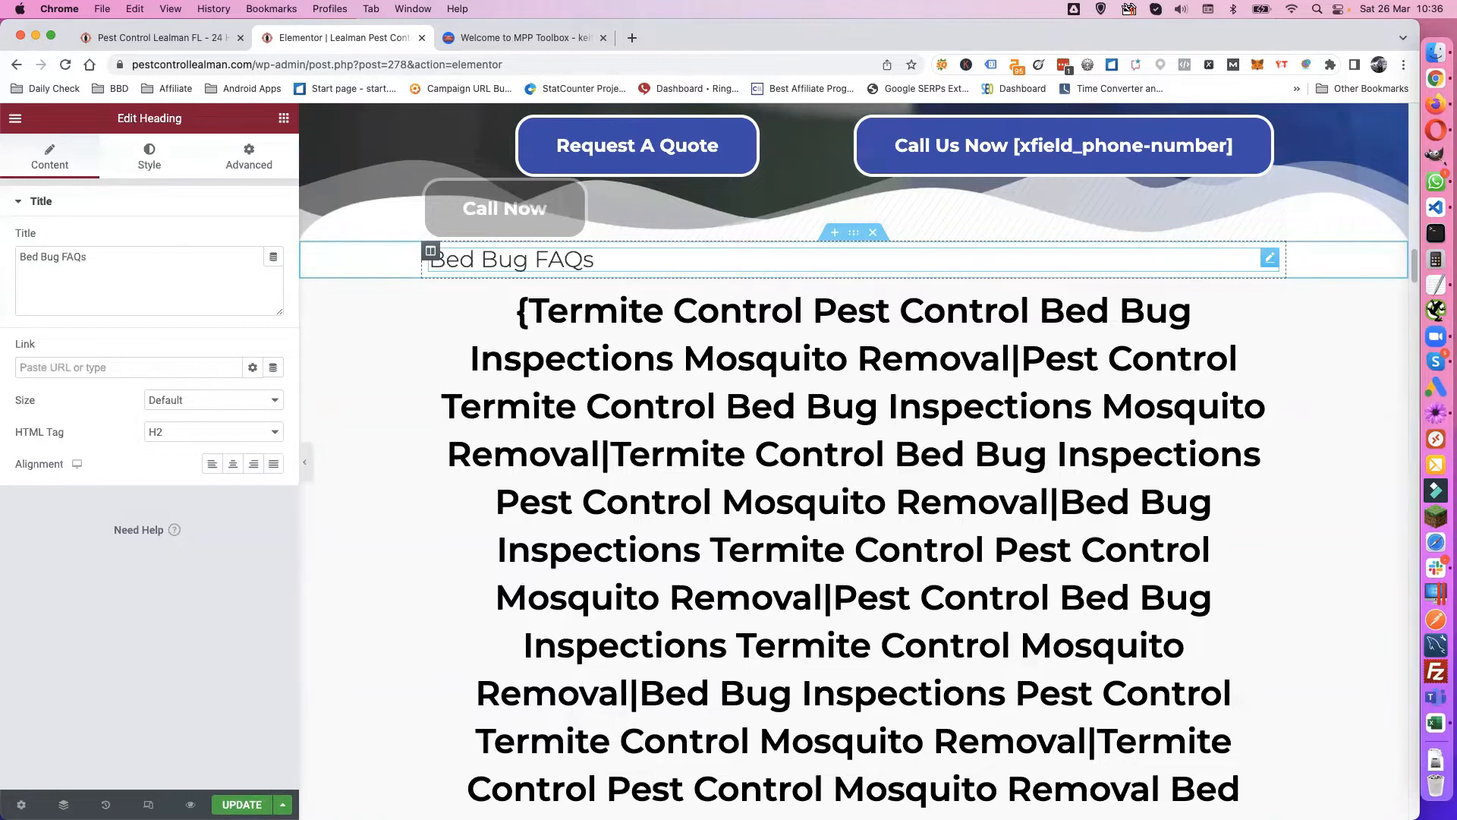
Step: Add a Text Editor widget below the Bed Bug FAQs heading, replace its text with {spintax_bed-bug-faqs}, and save the page
{"action": "left_click", "coordinate": [283, 117]}
{"action": "left_click_drag", "start_coordinate": [222, 379], "coordinate": [613, 277]}
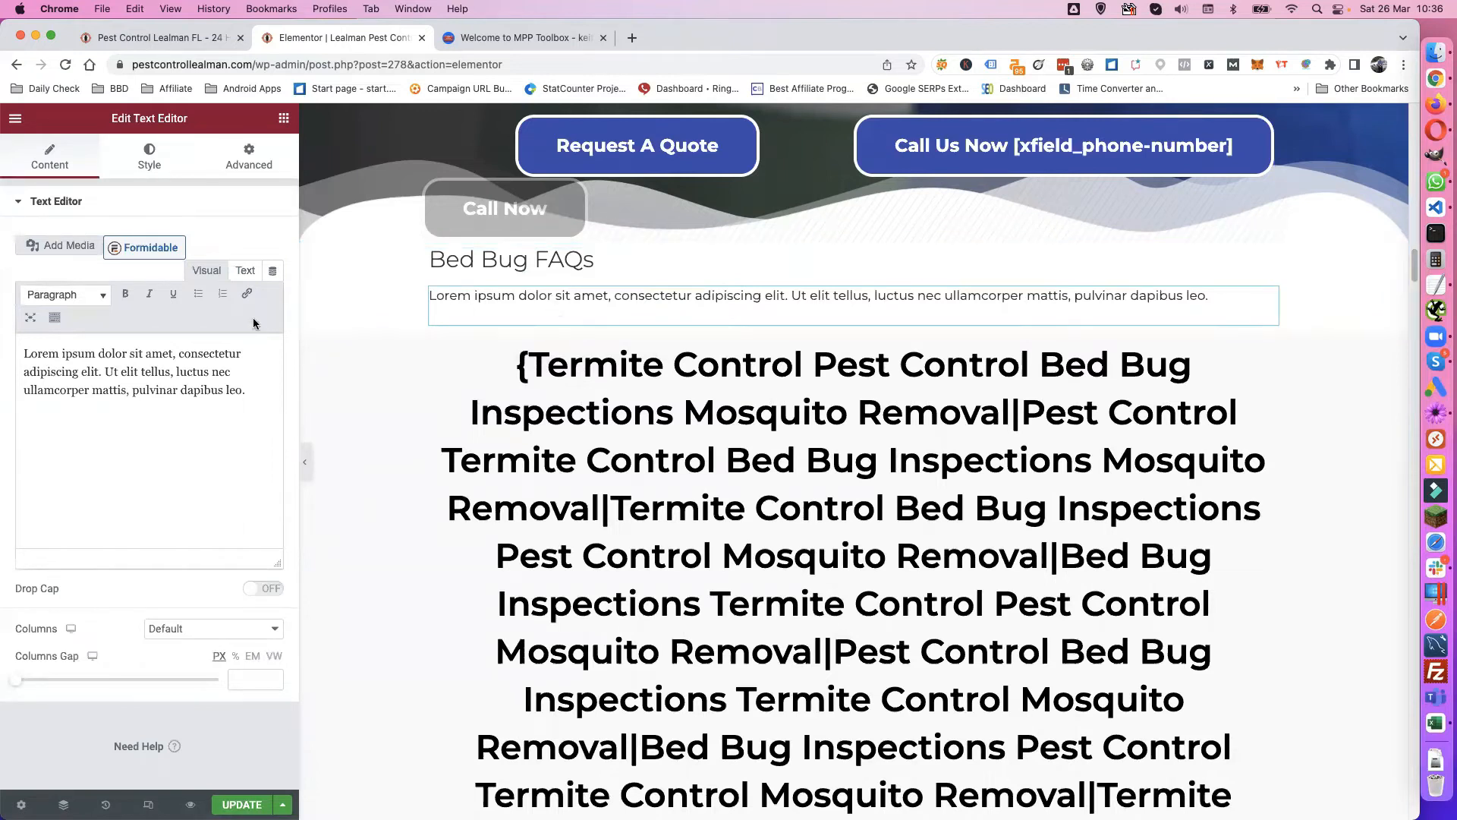
{"action": "left_click", "coordinate": [245, 271]}
{"action": "triple_click", "coordinate": [158, 338]}
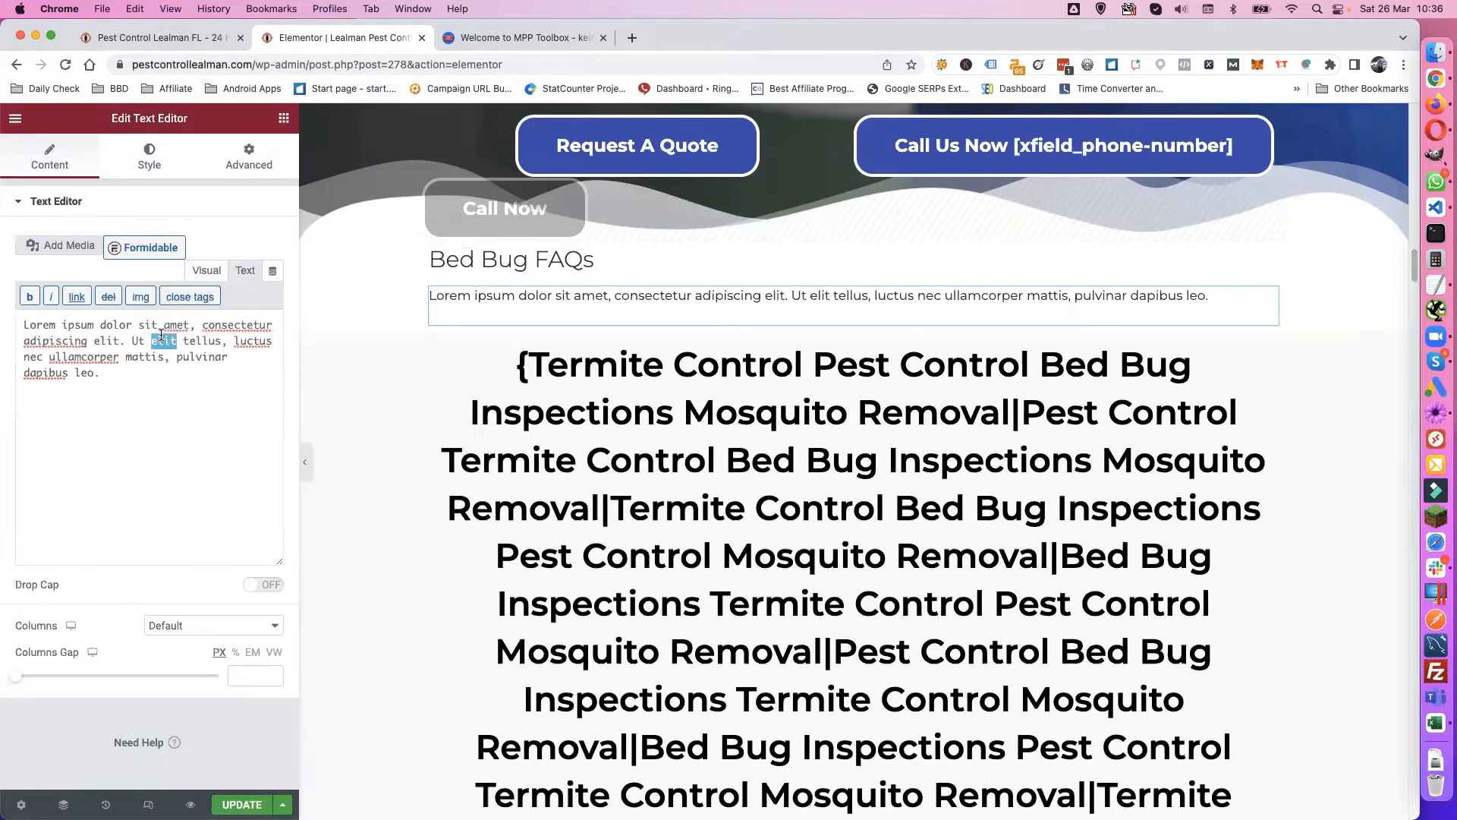
{"action": "type", "text": "{spintax_bed-bug-faqs}"}
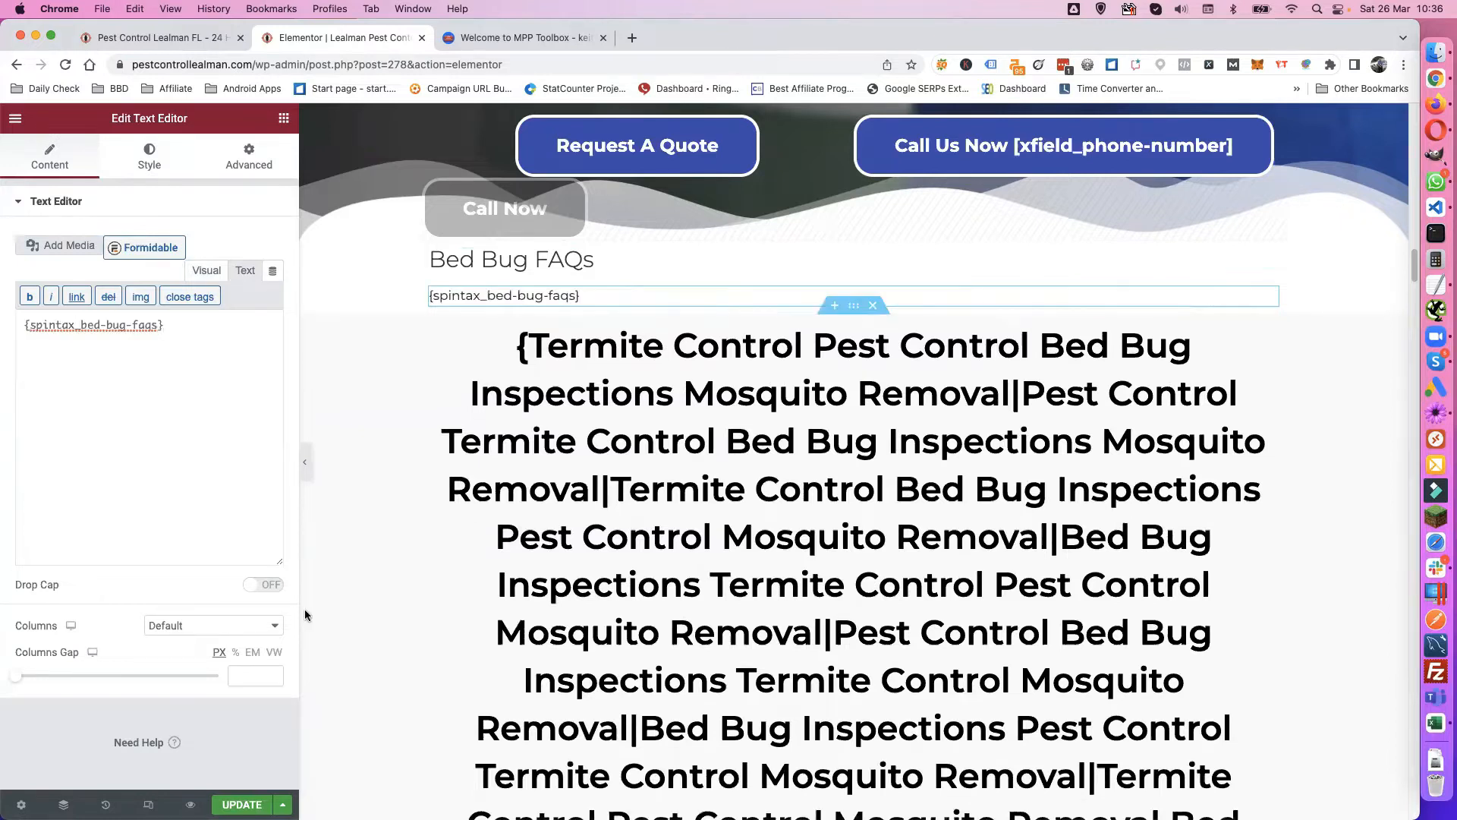
{"action": "key", "text": "super+s"}
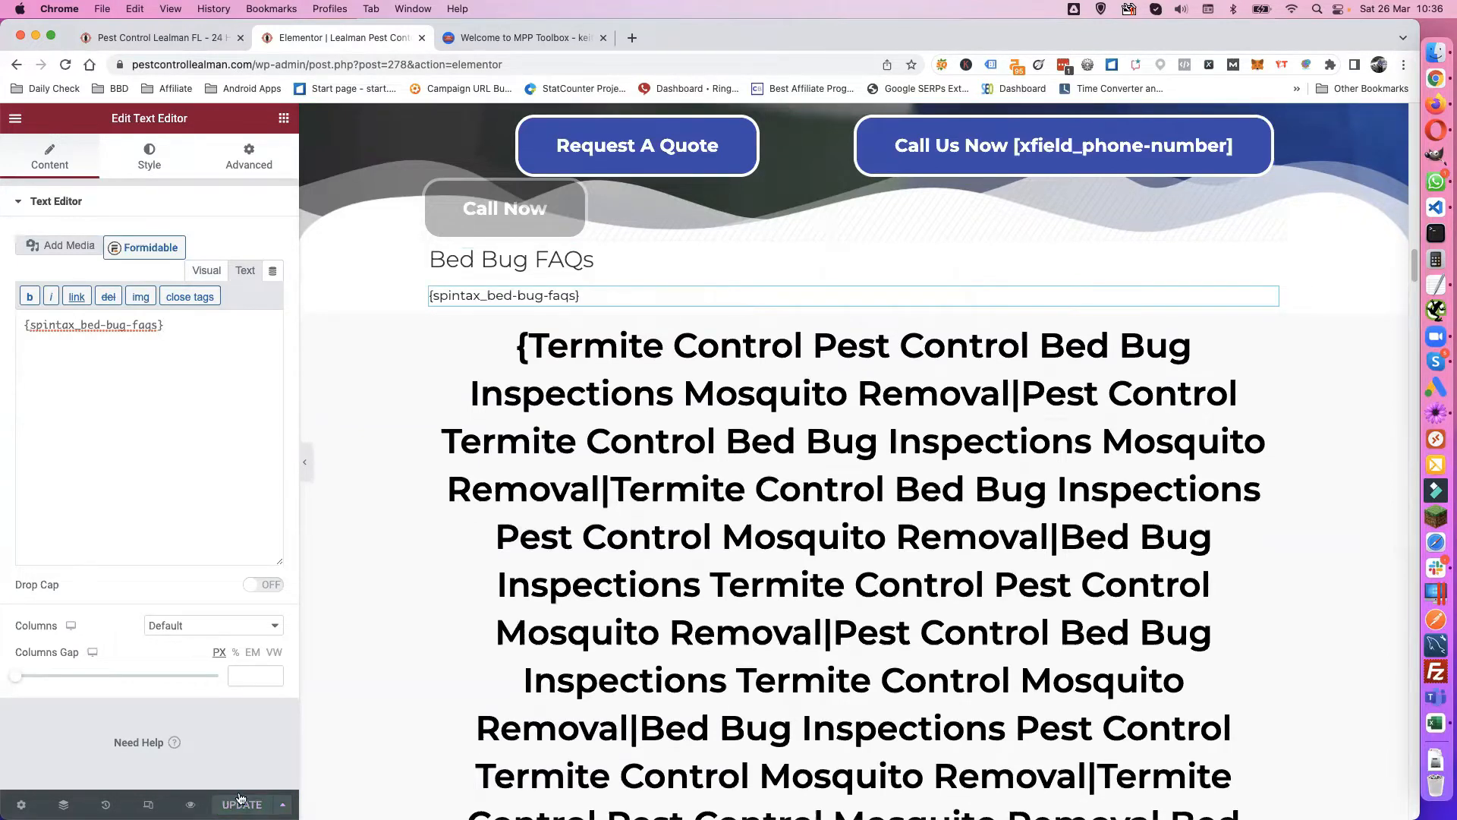
Step: Preview the Lealman page and examine its Bed Bug FAQs section, continuing down to the list of nearby locations
{"action": "left_click", "coordinate": [190, 804]}
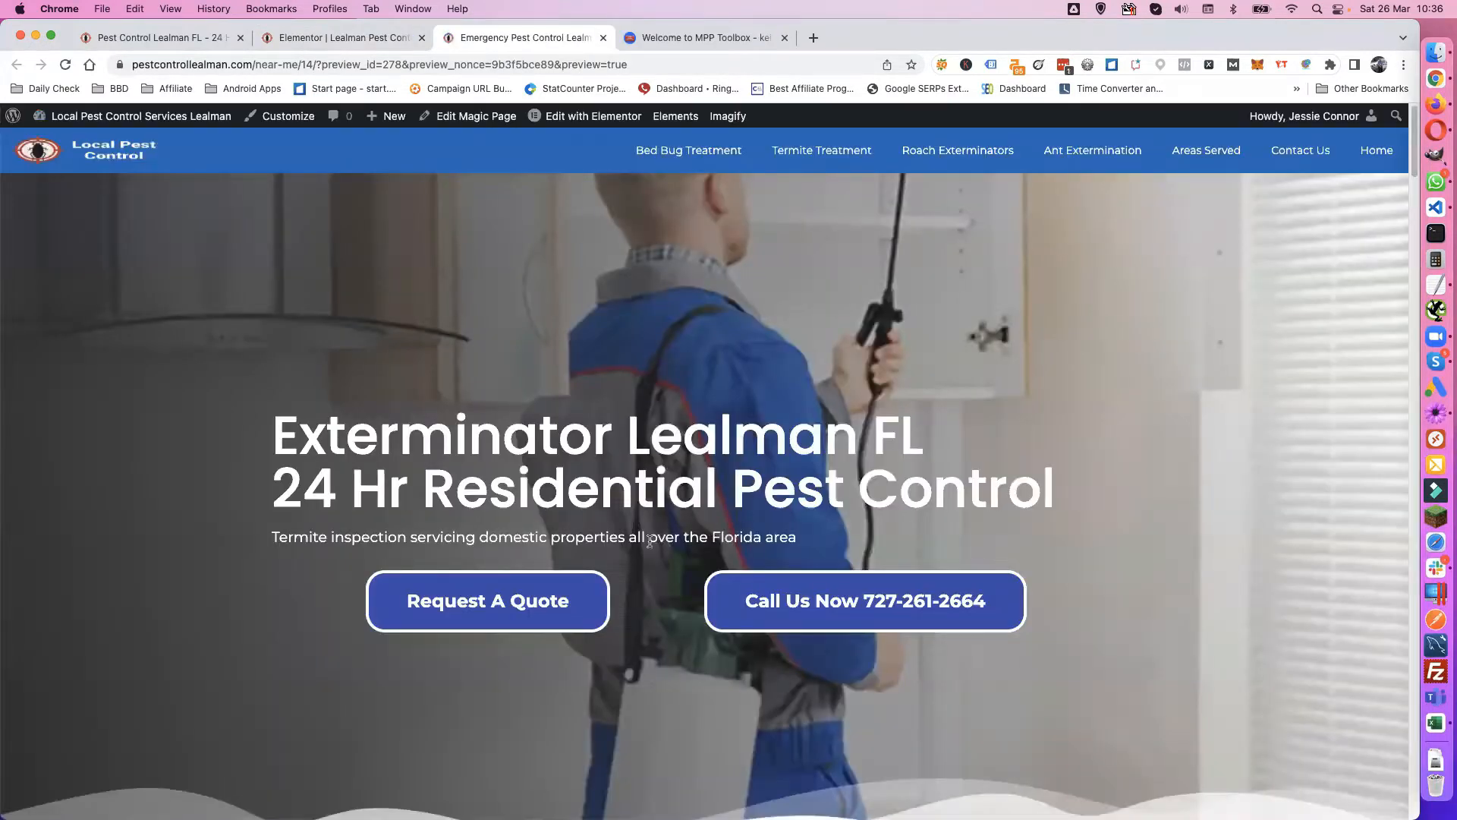
{"action": "scroll", "coordinate": [650, 552], "scroll_direction": "down", "scroll_amount": 8}
{"action": "scroll", "coordinate": [648, 551], "scroll_direction": "down", "scroll_amount": 1}
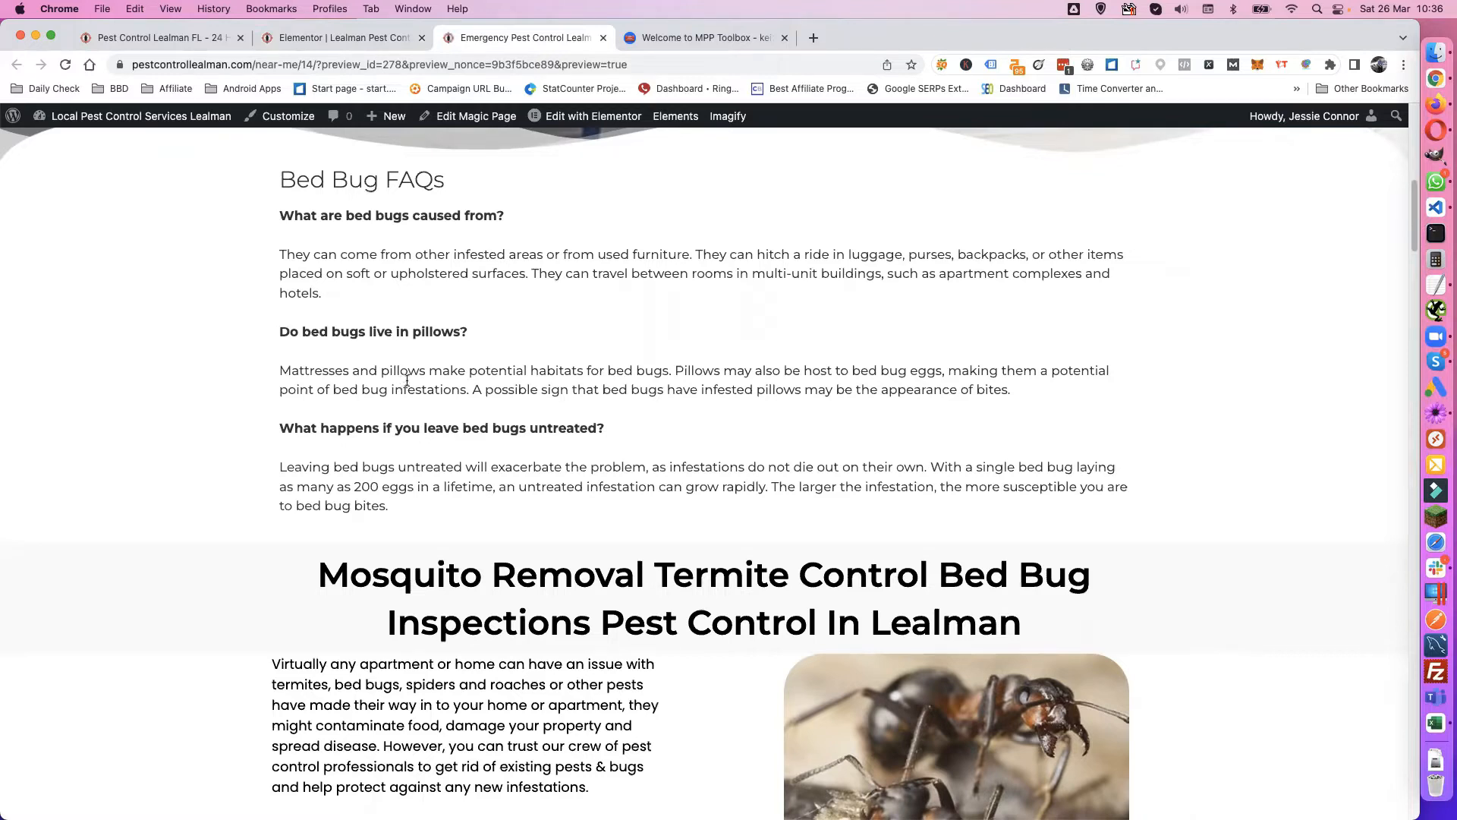
{"action": "scroll", "coordinate": [479, 388], "scroll_direction": "down", "scroll_amount": 5}
{"action": "scroll", "coordinate": [485, 383], "scroll_direction": "down", "scroll_amount": 10}
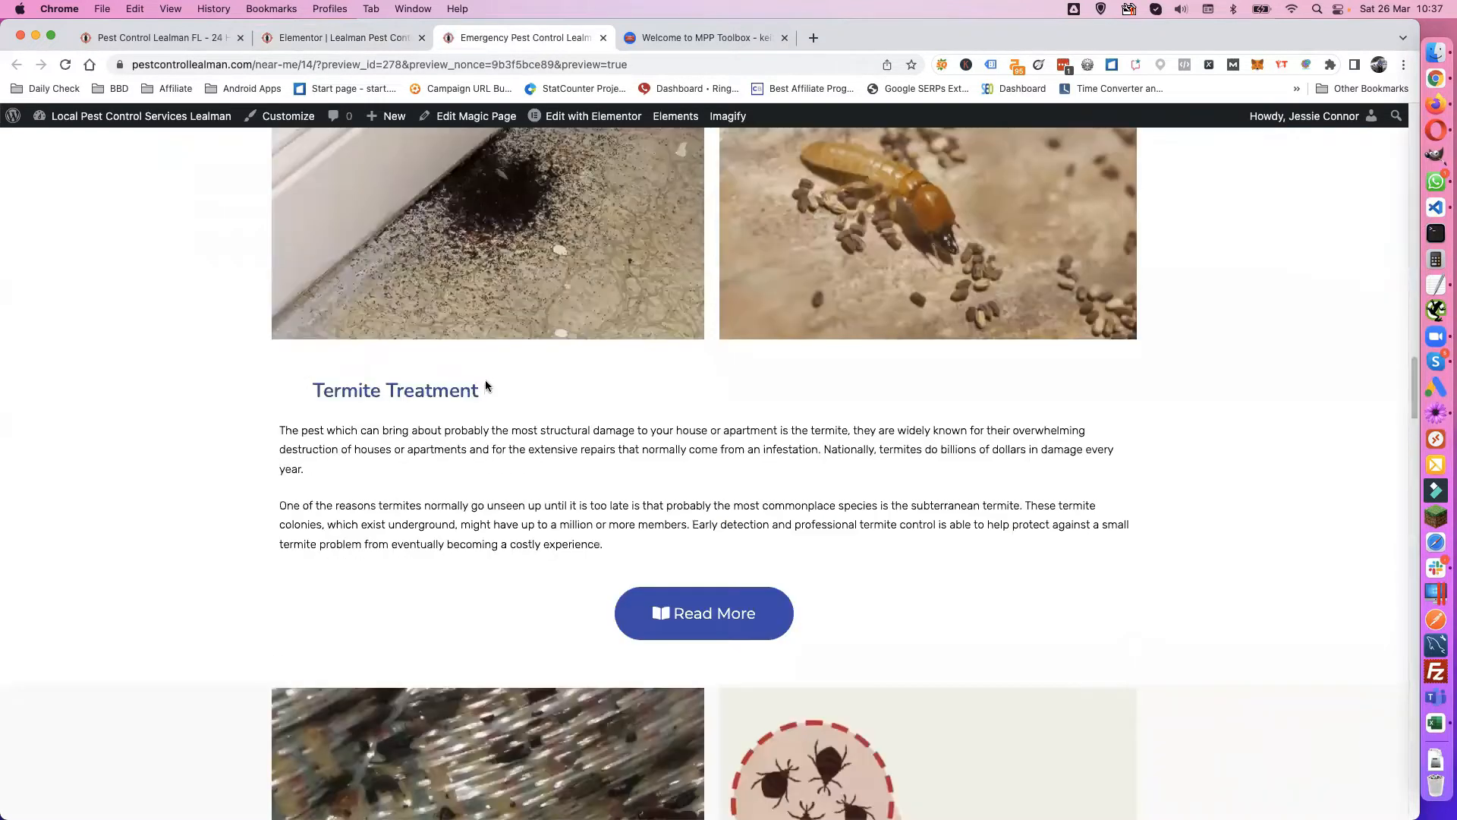
{"action": "scroll", "coordinate": [485, 380], "scroll_direction": "down", "scroll_amount": 15}
{"action": "scroll", "coordinate": [488, 381], "scroll_direction": "down", "scroll_amount": 10}
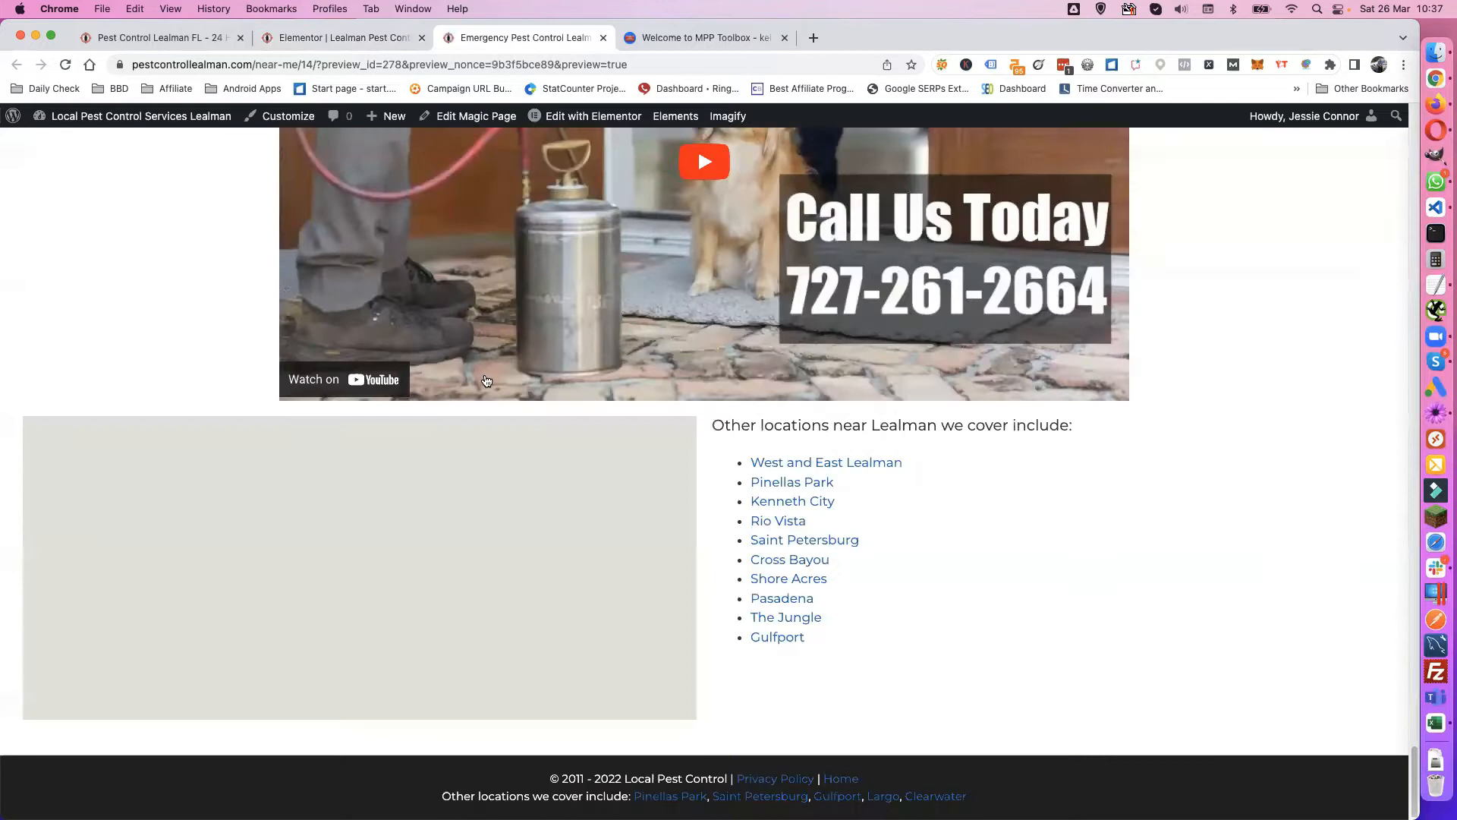
Step: Open the Gulfport location page and examine which questions its Bed Bug FAQs section contains
{"action": "left_click", "coordinate": [778, 639]}
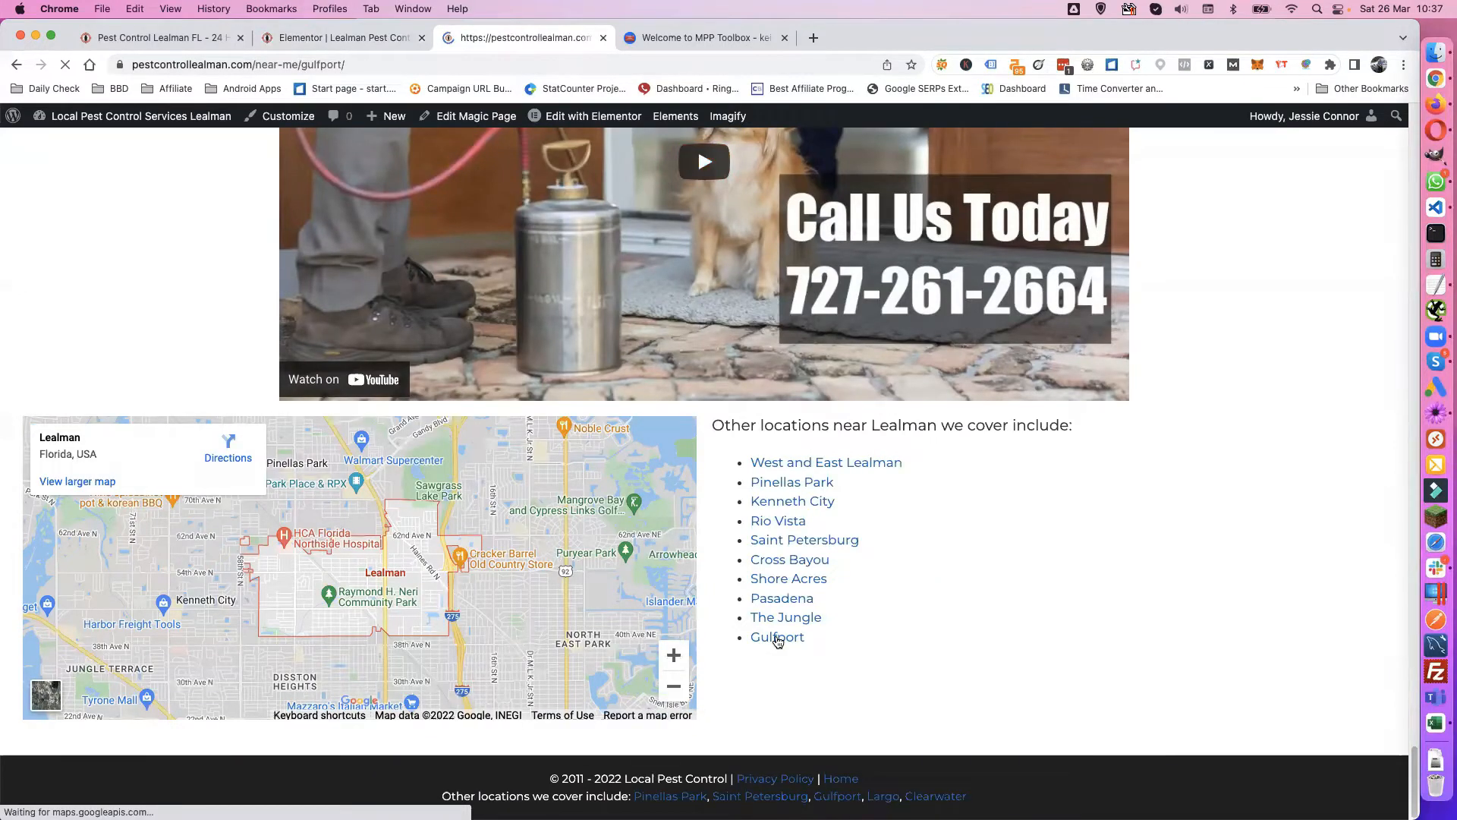
{"action": "scroll", "coordinate": [660, 521], "scroll_direction": "down", "scroll_amount": 8}
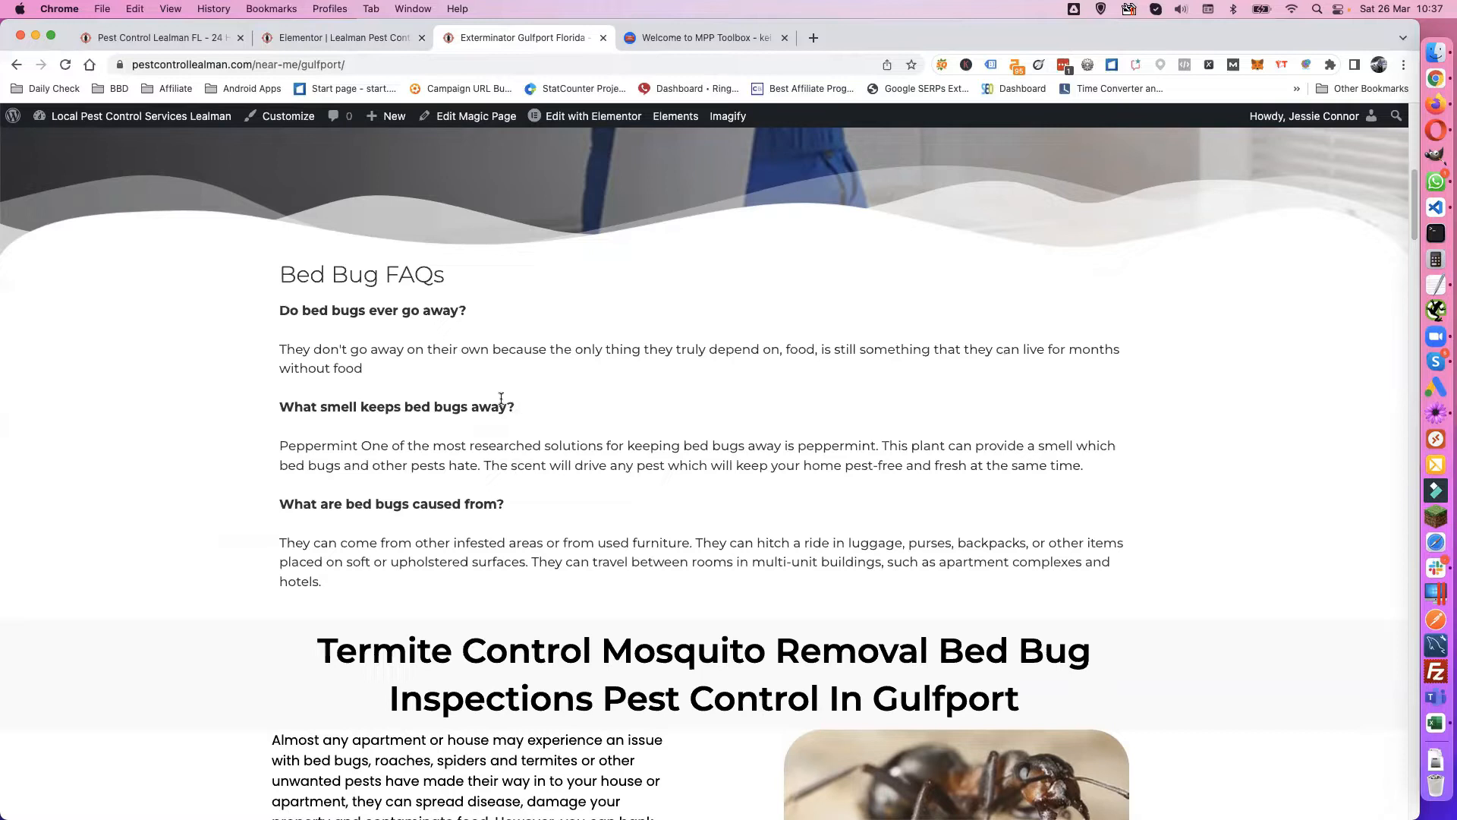
{"action": "scroll", "coordinate": [542, 450], "scroll_direction": "up", "scroll_amount": 2}
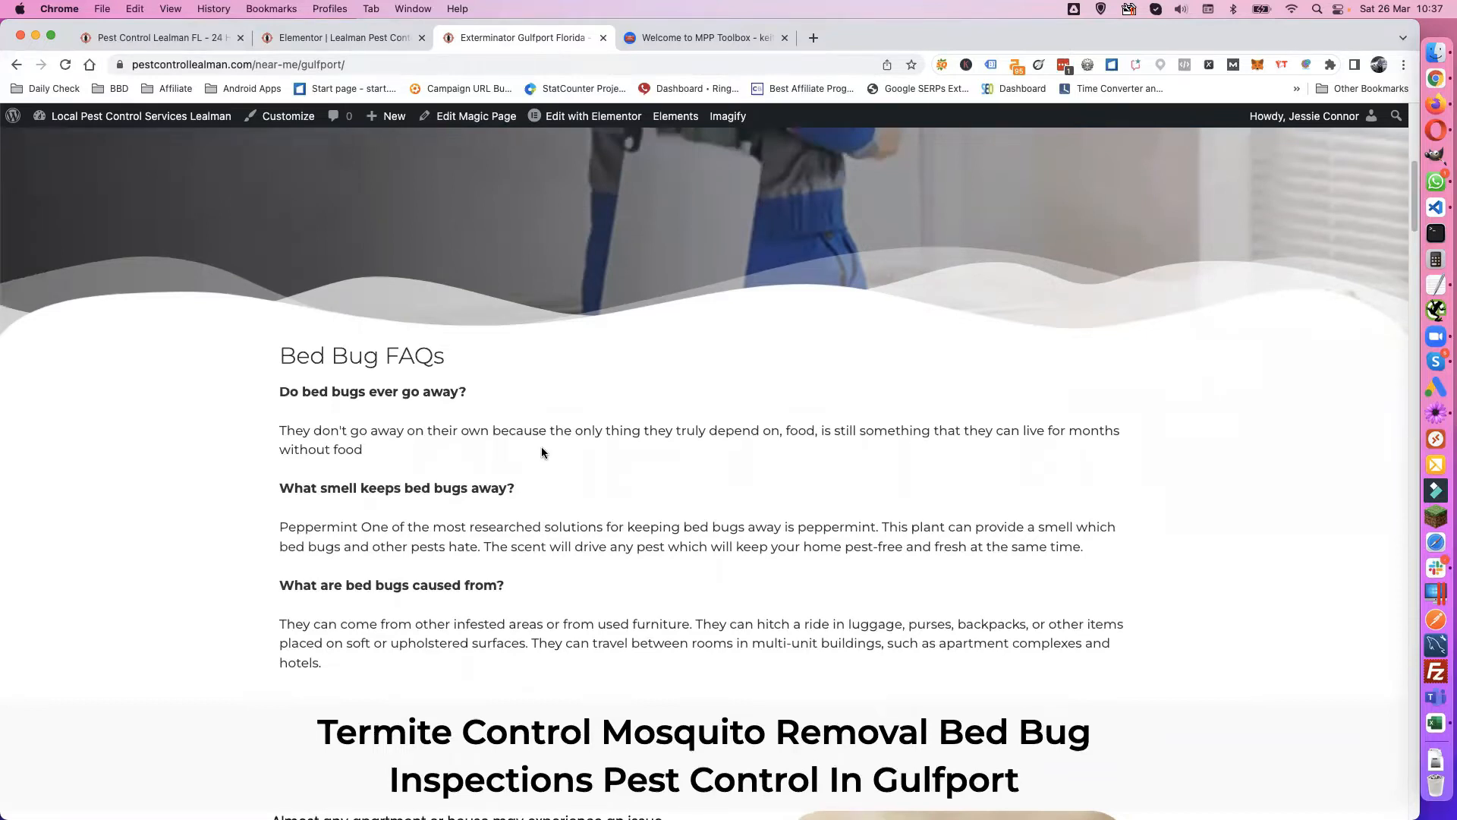
{"action": "scroll", "coordinate": [541, 446], "scroll_direction": "up", "scroll_amount": 5}
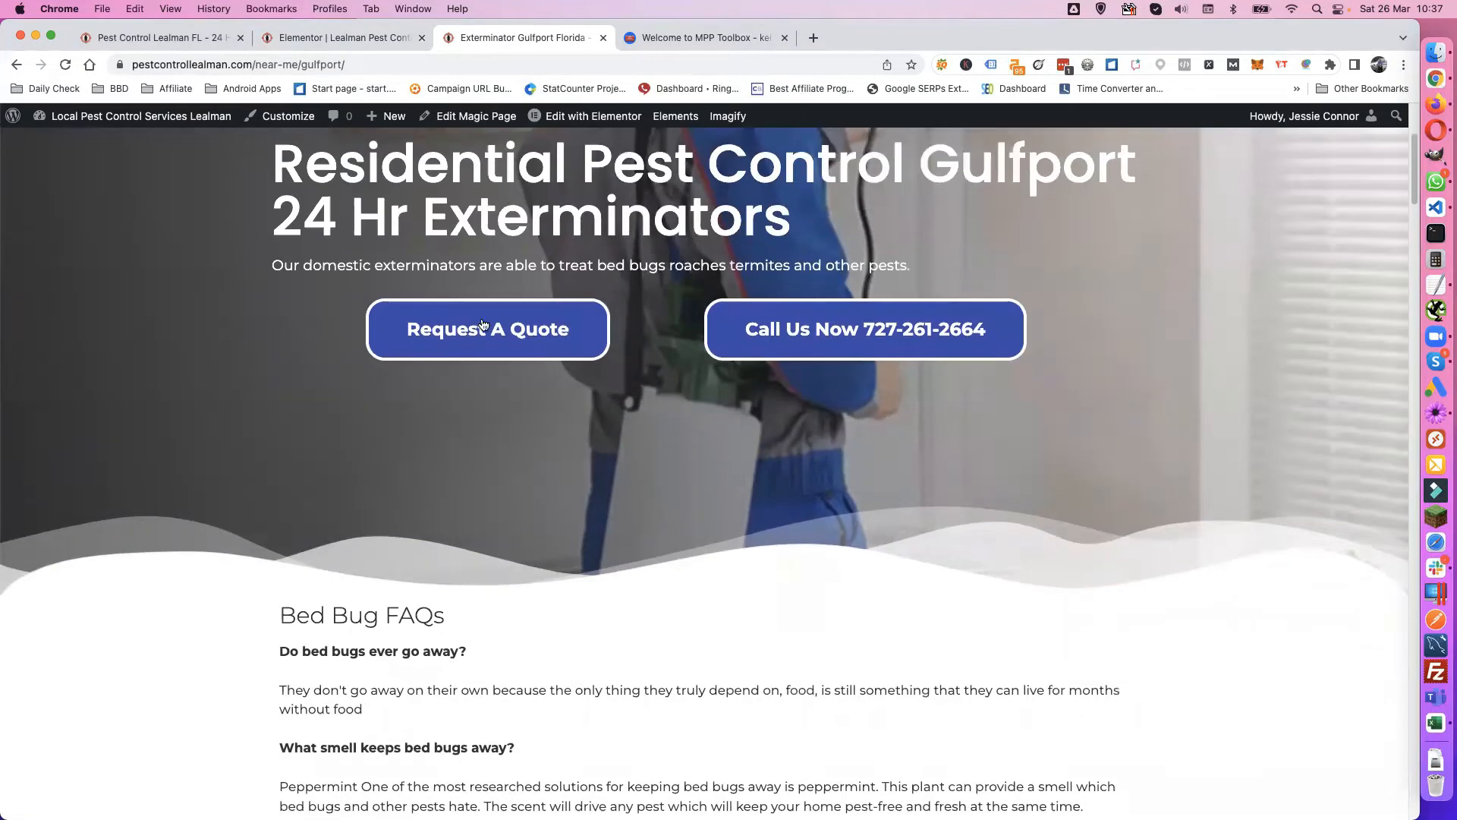
Step: Delete the Bed Bug FAQs section in Elementor, update the page, and reload the page preview in its browser tab
{"action": "left_click", "coordinate": [363, 34]}
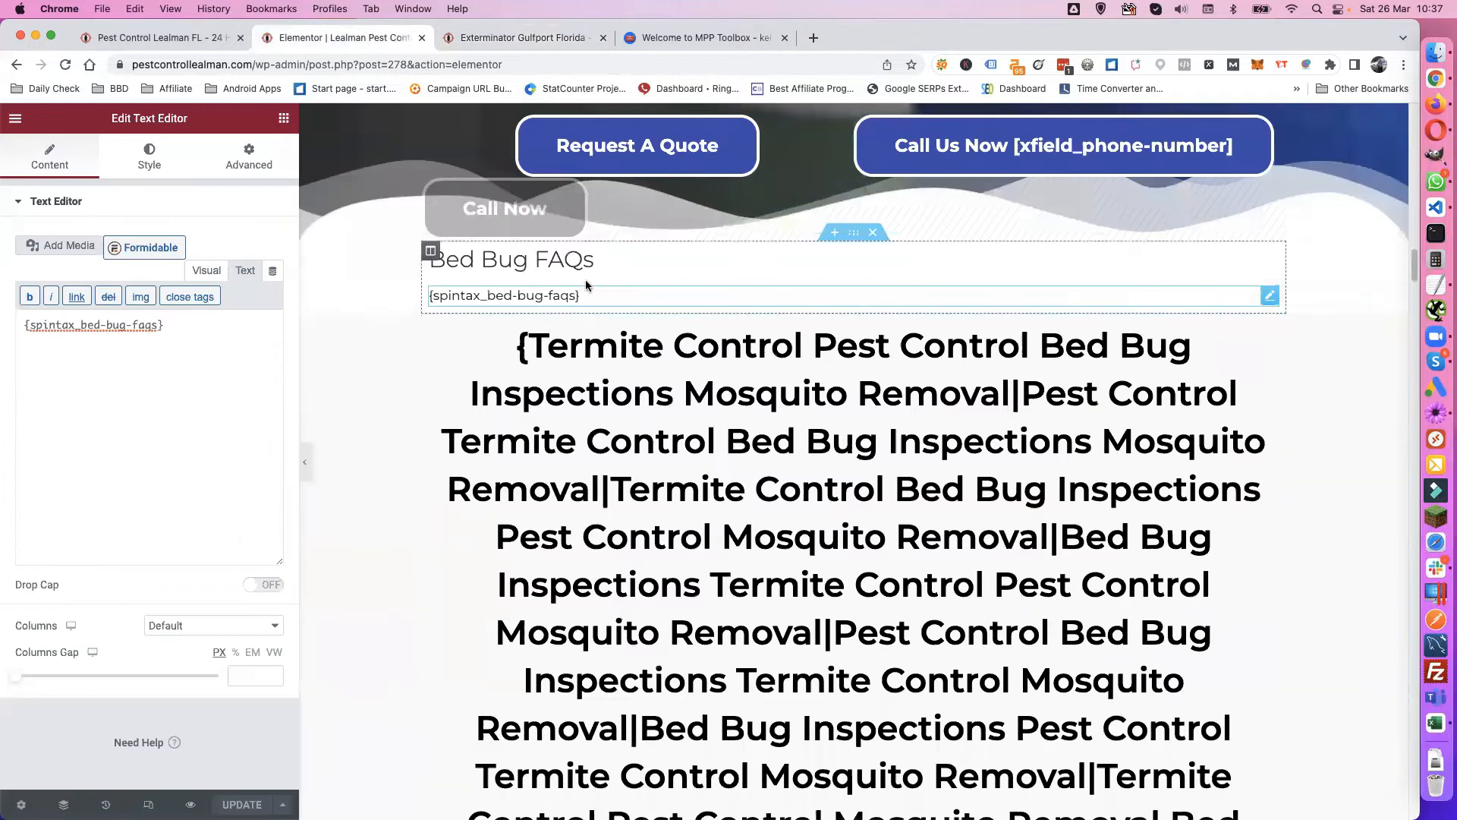
{"action": "left_click", "coordinate": [874, 236]}
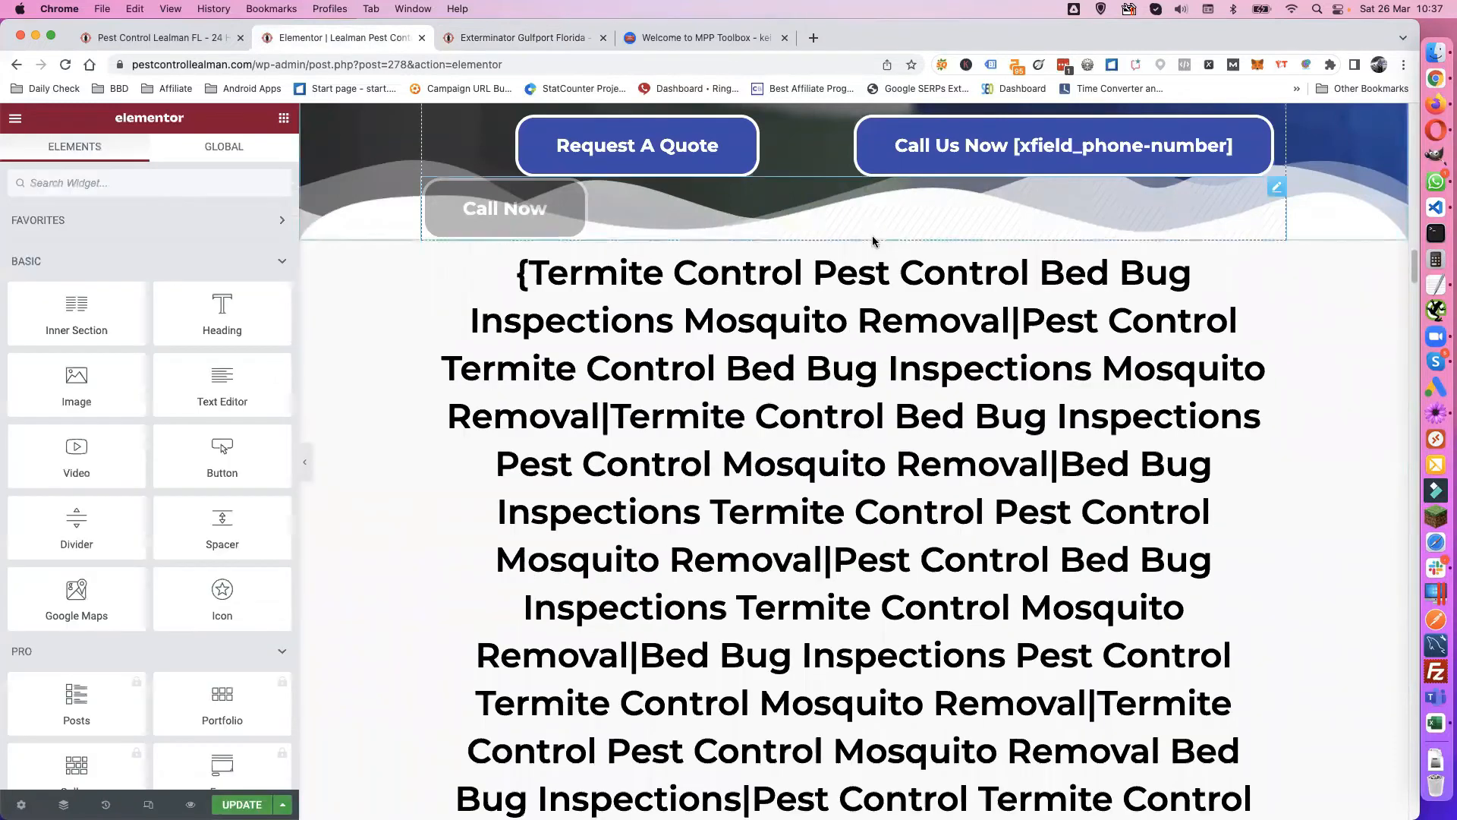
{"action": "scroll", "coordinate": [652, 425], "scroll_direction": "up", "scroll_amount": 3}
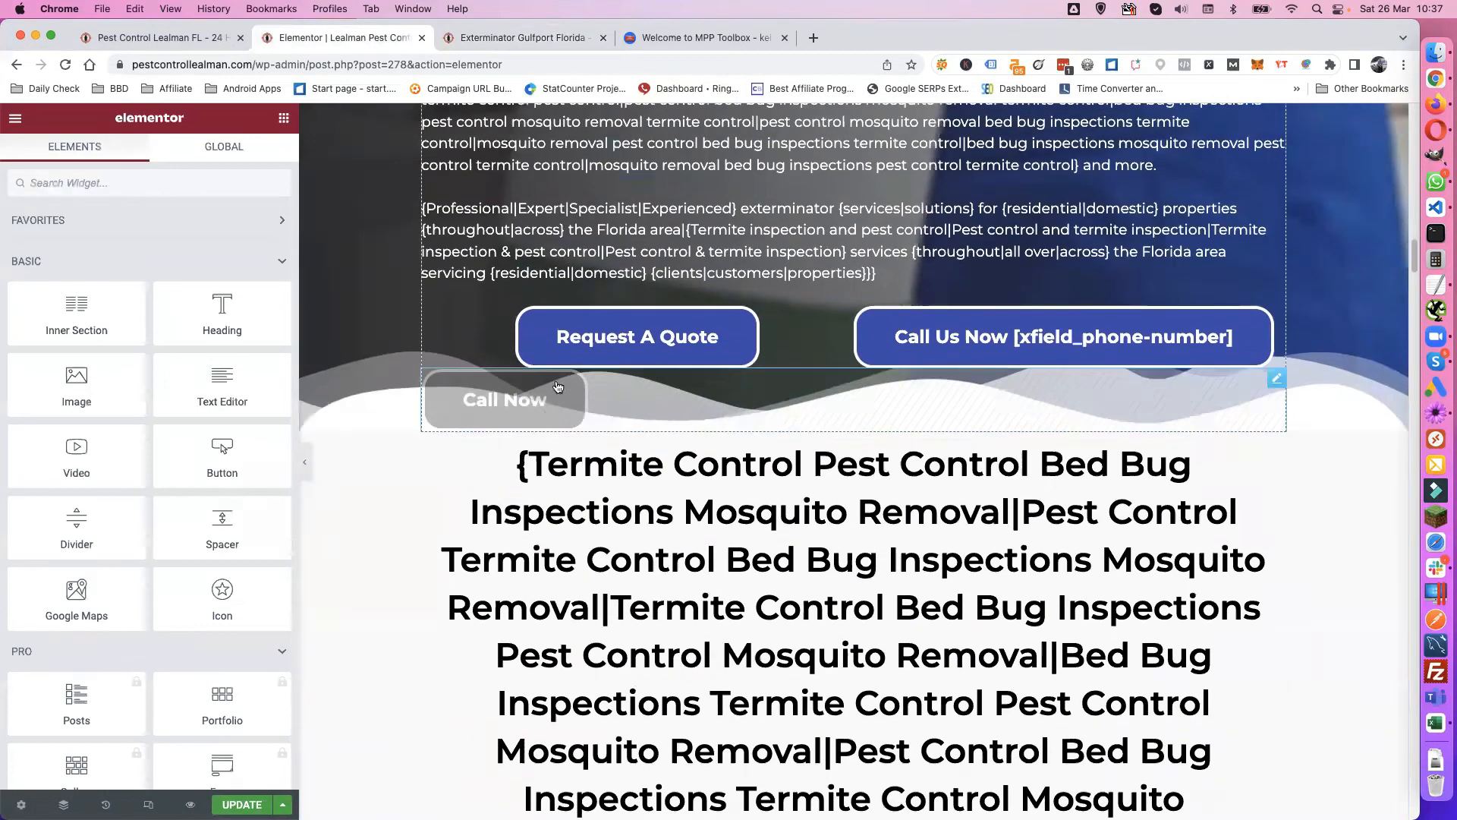
{"action": "left_click", "coordinate": [241, 804]}
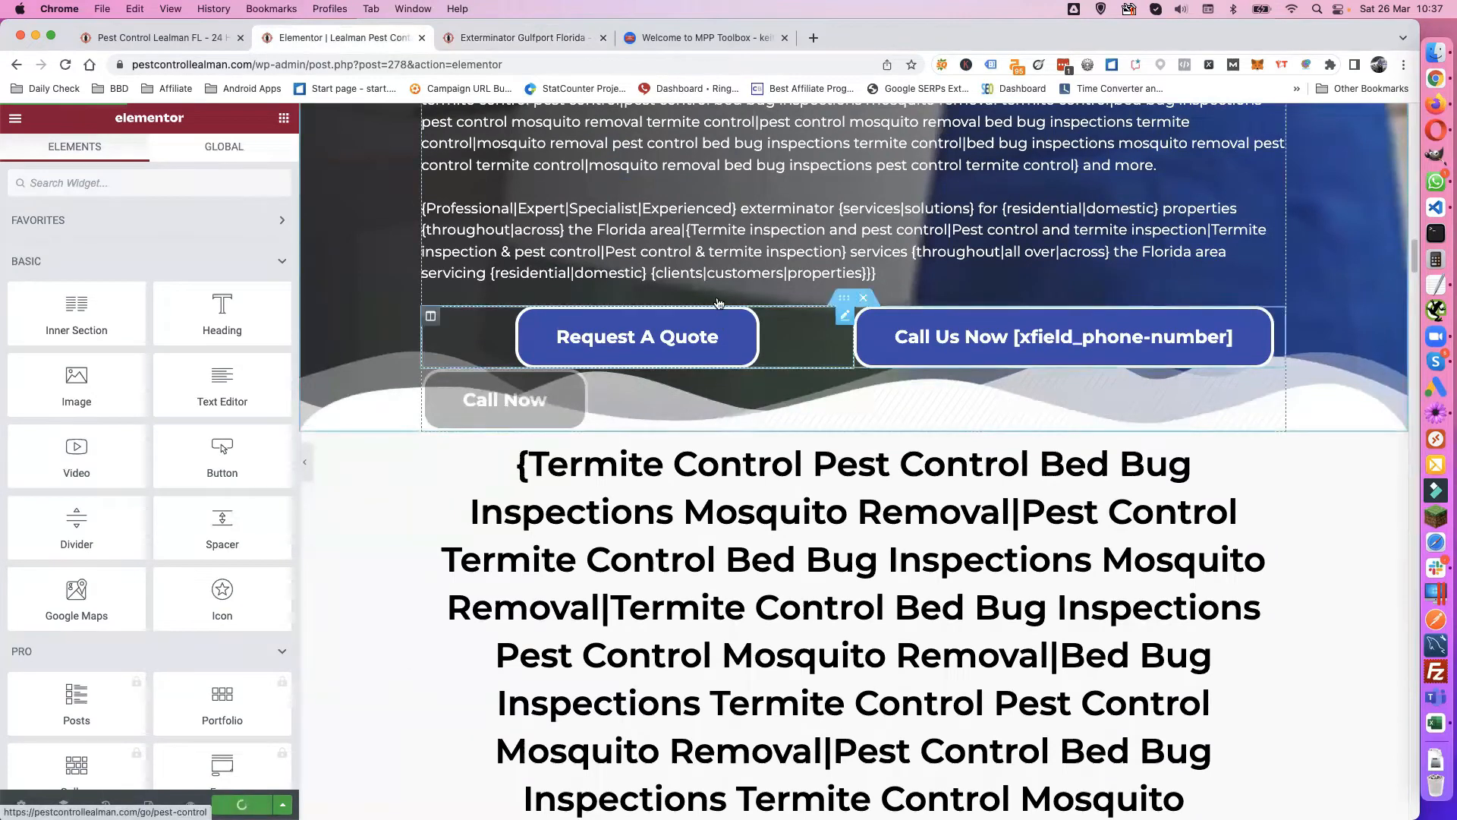
{"action": "left_click", "coordinate": [523, 37]}
{"action": "left_click", "coordinate": [61, 65]}
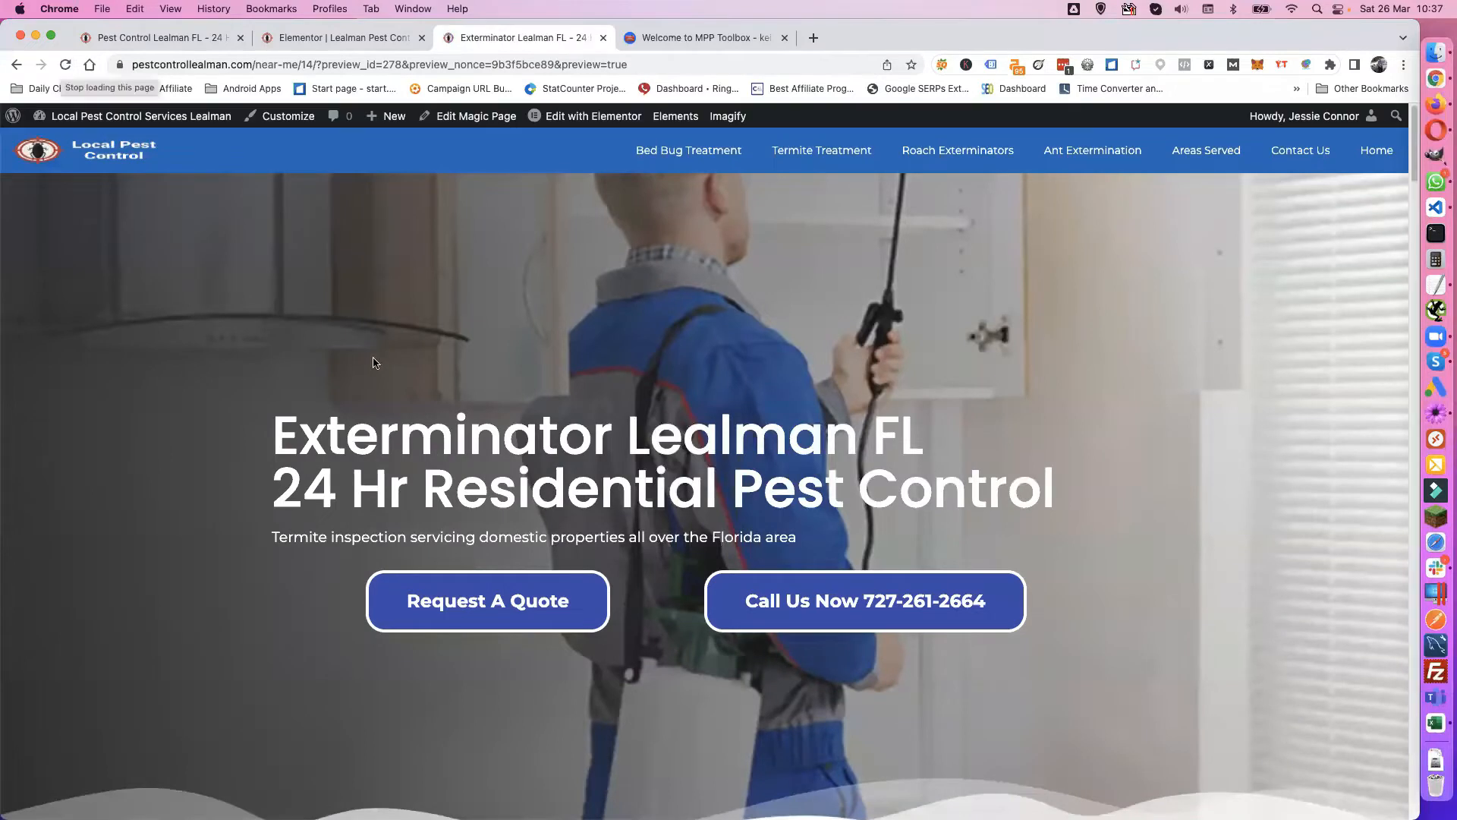
Step: Examine the reloaded Lealman preview page and return to the site's homepage browser tab
{"action": "scroll", "coordinate": [237, 349], "scroll_direction": "down", "scroll_amount": 8}
{"action": "scroll", "coordinate": [235, 348], "scroll_direction": "up", "scroll_amount": 5}
{"action": "scroll", "coordinate": [234, 341], "scroll_direction": "up", "scroll_amount": 4}
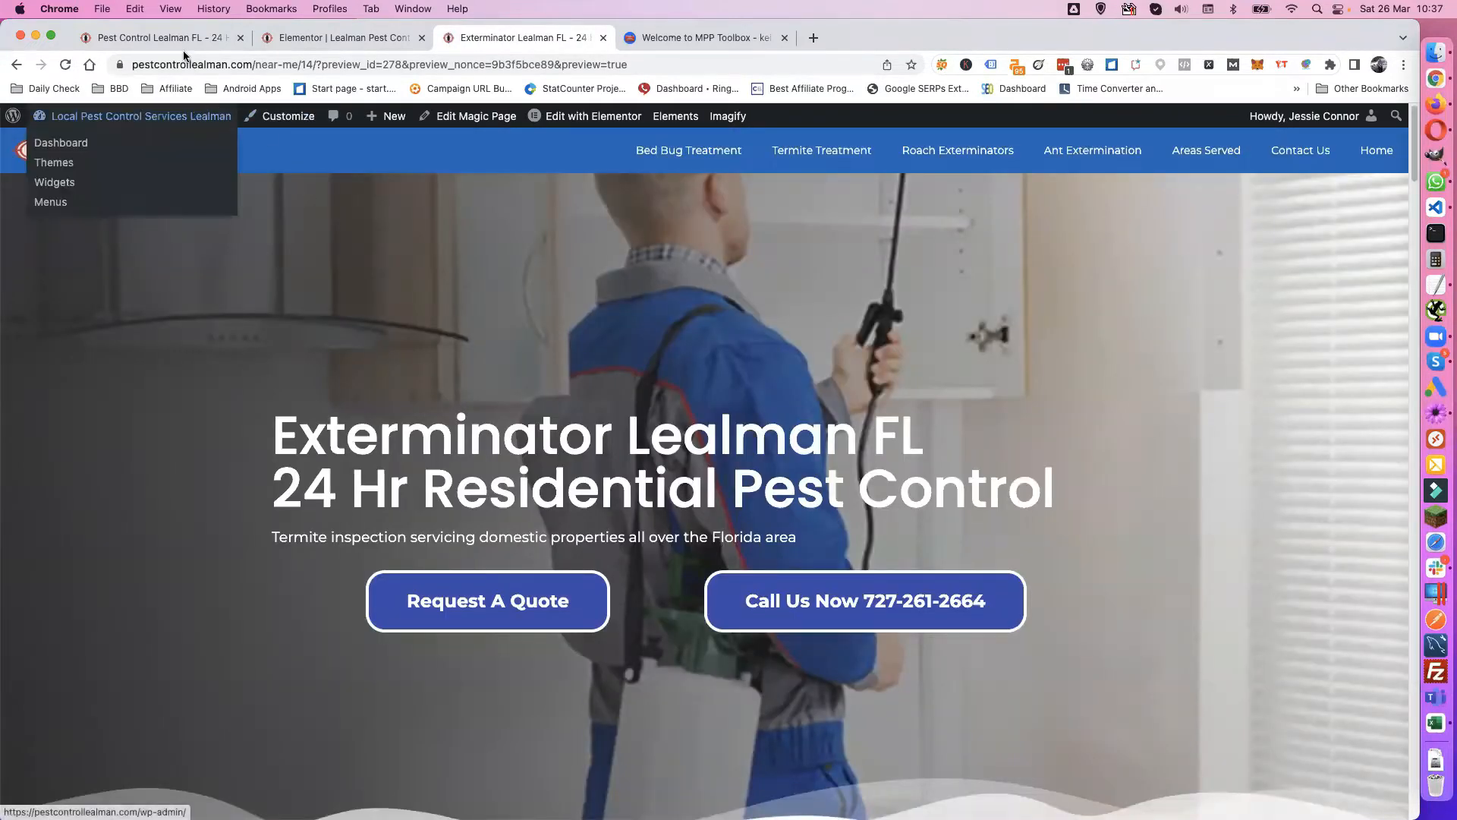
{"action": "left_click", "coordinate": [166, 37]}
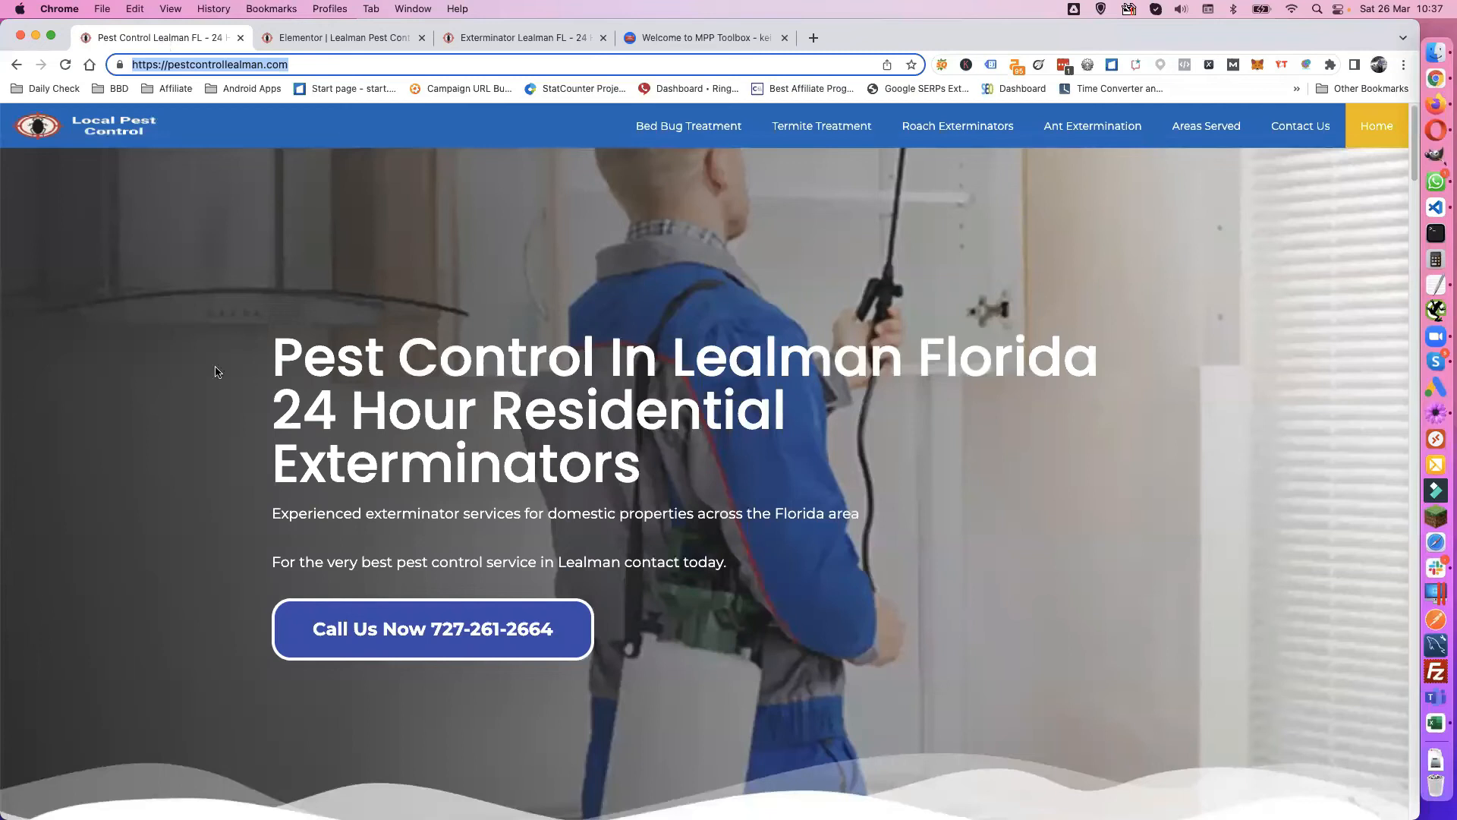
Step: Load google.com/ncr in a new browser tab
{"action": "left_click", "coordinate": [812, 38]}
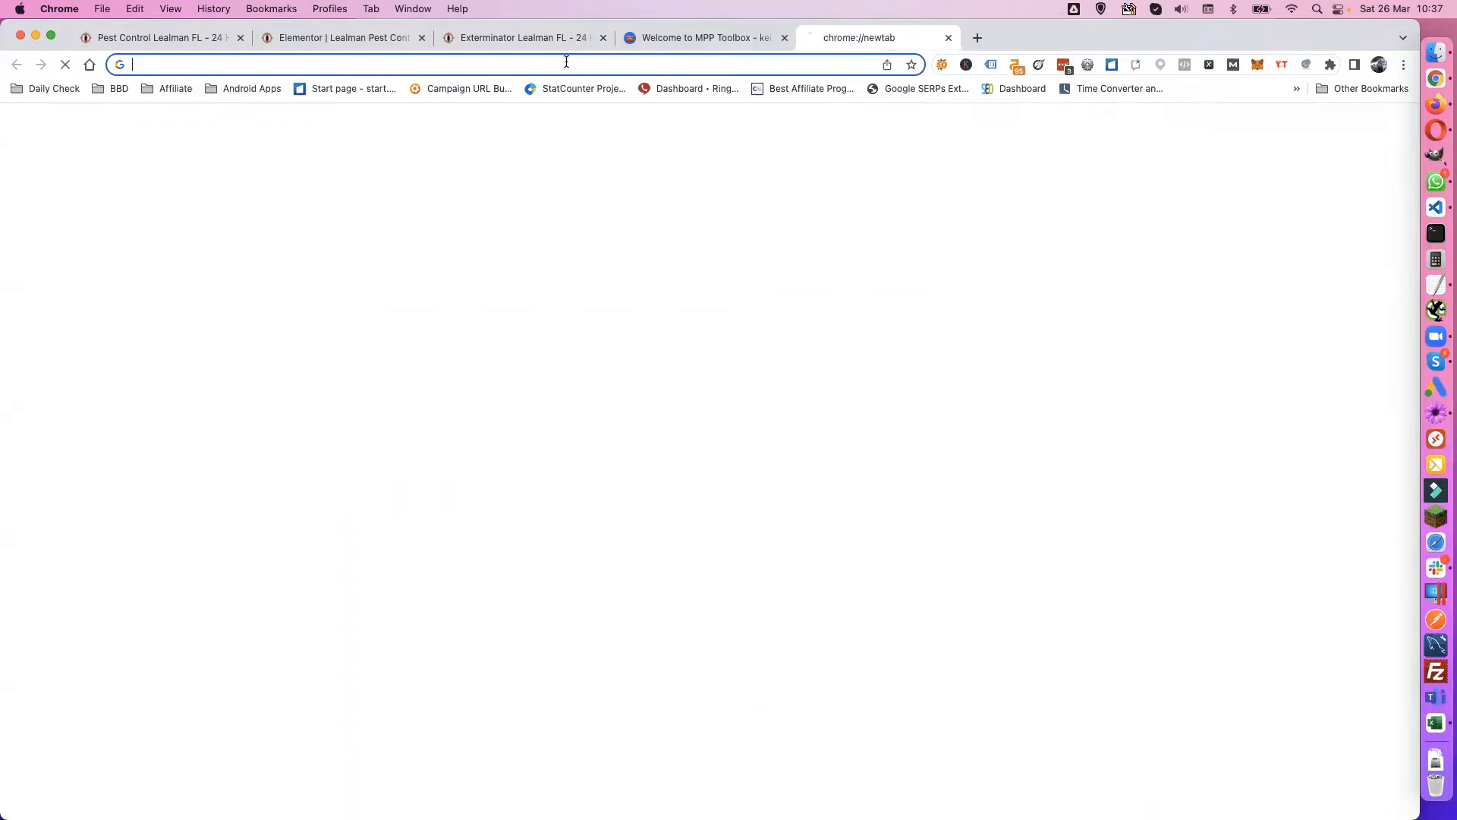
{"action": "left_click", "coordinate": [532, 63]}
{"action": "type", "text": "go"}
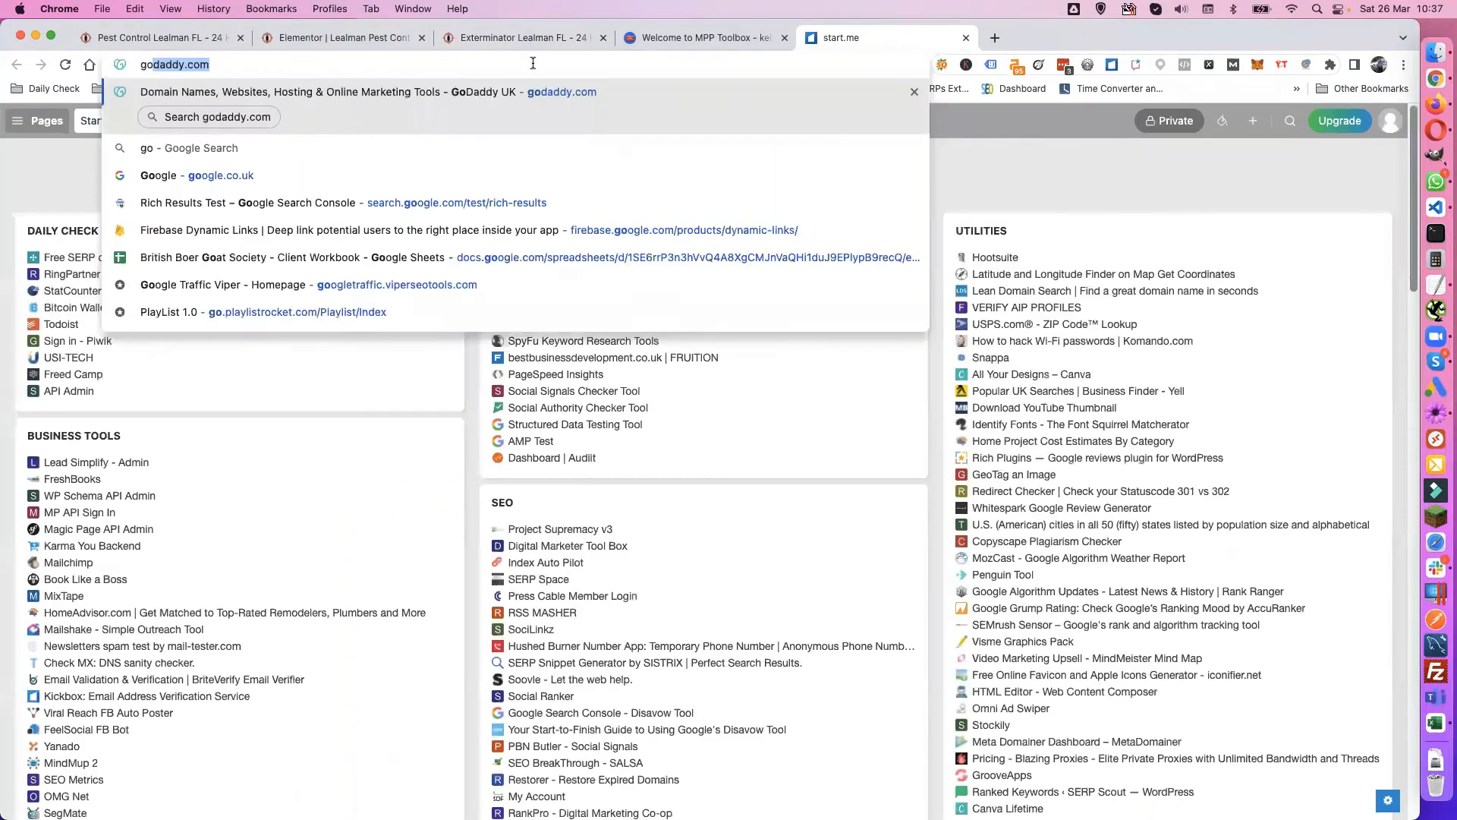
{"action": "type", "text": "ogle.com/ncr"}
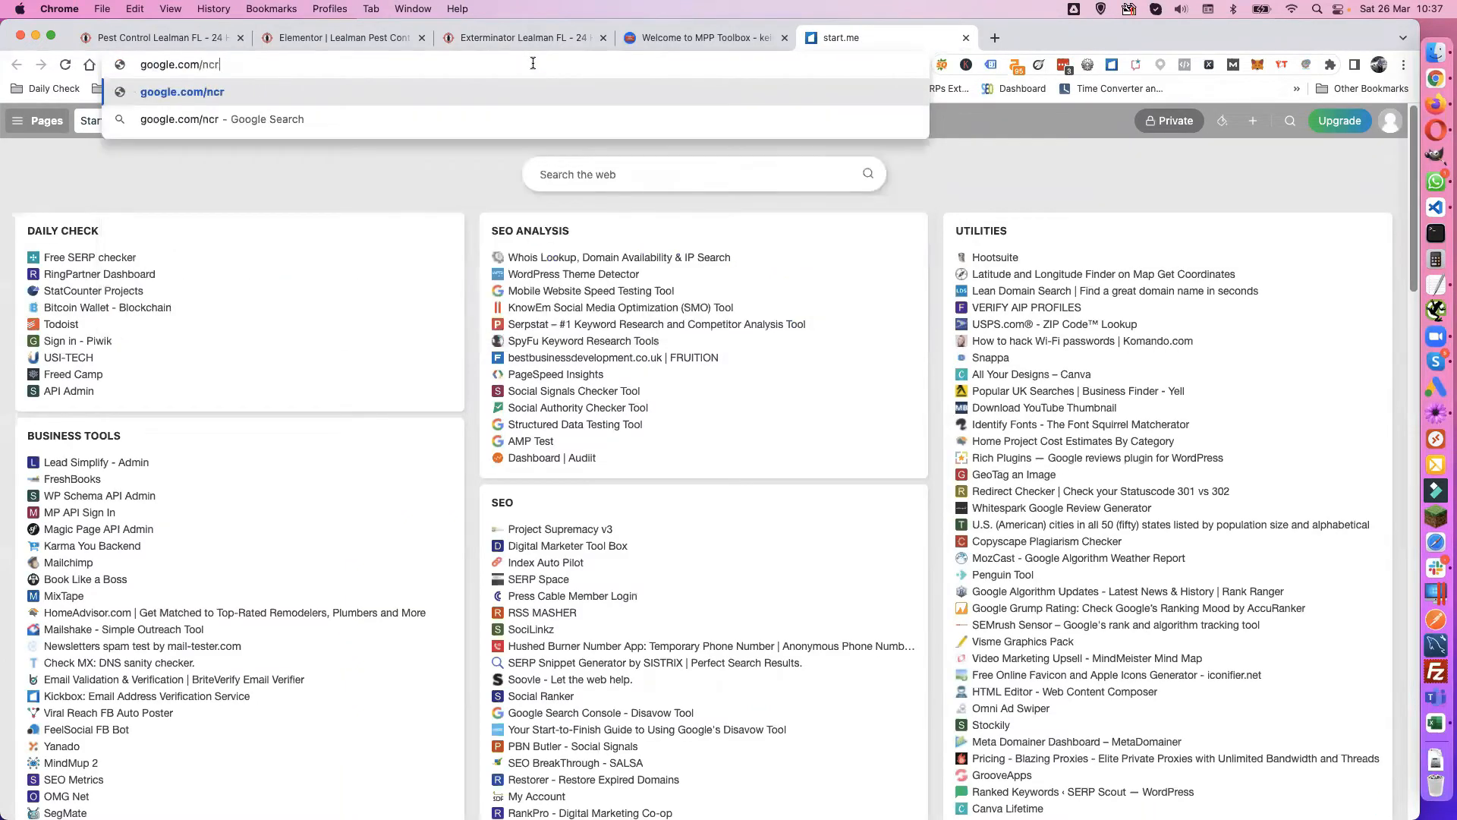
{"action": "key", "text": "Return"}
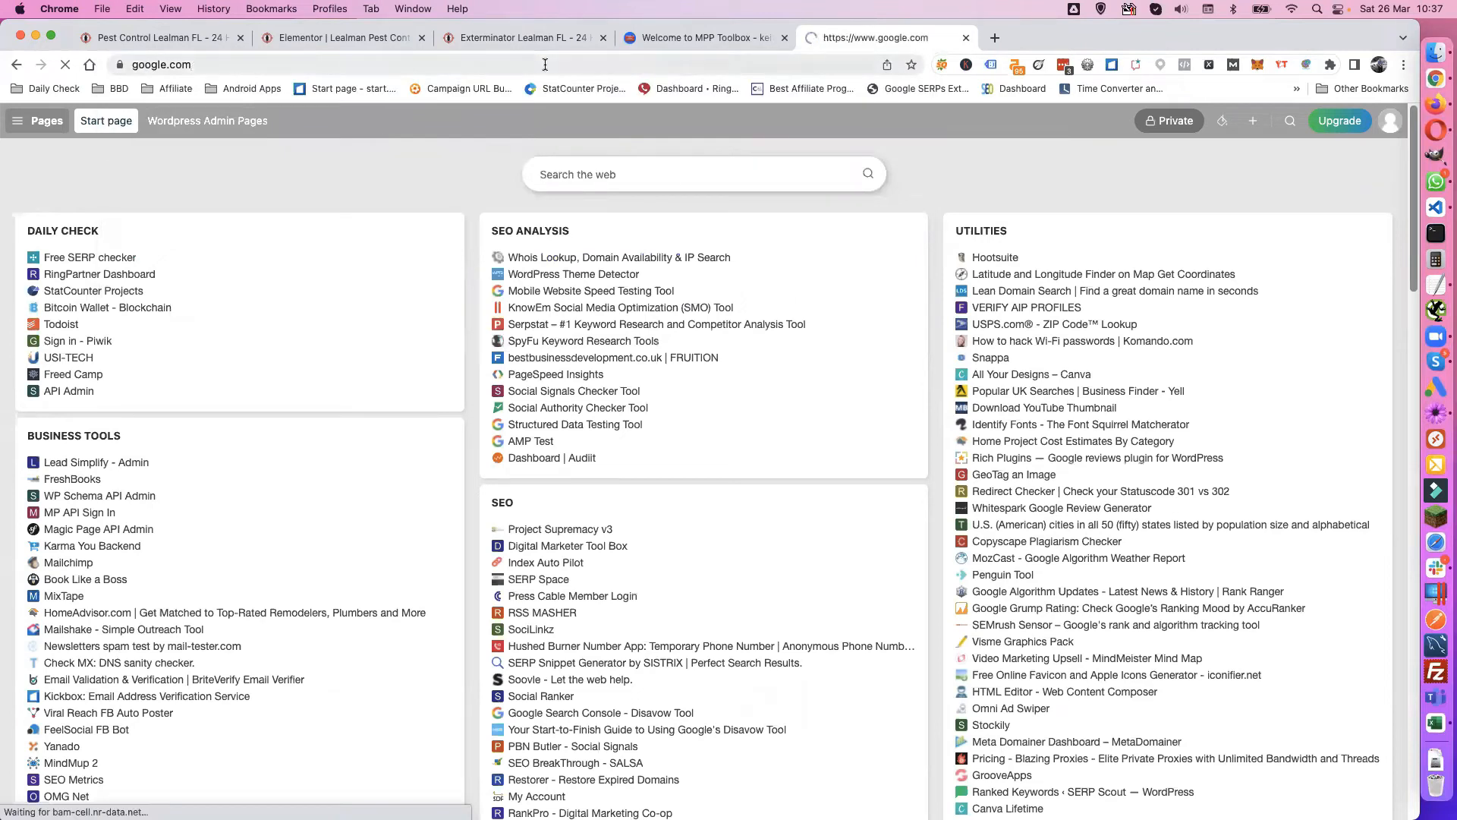
Step: Search Google for "what causes bed bugs"
{"action": "left_click", "coordinate": [603, 408]}
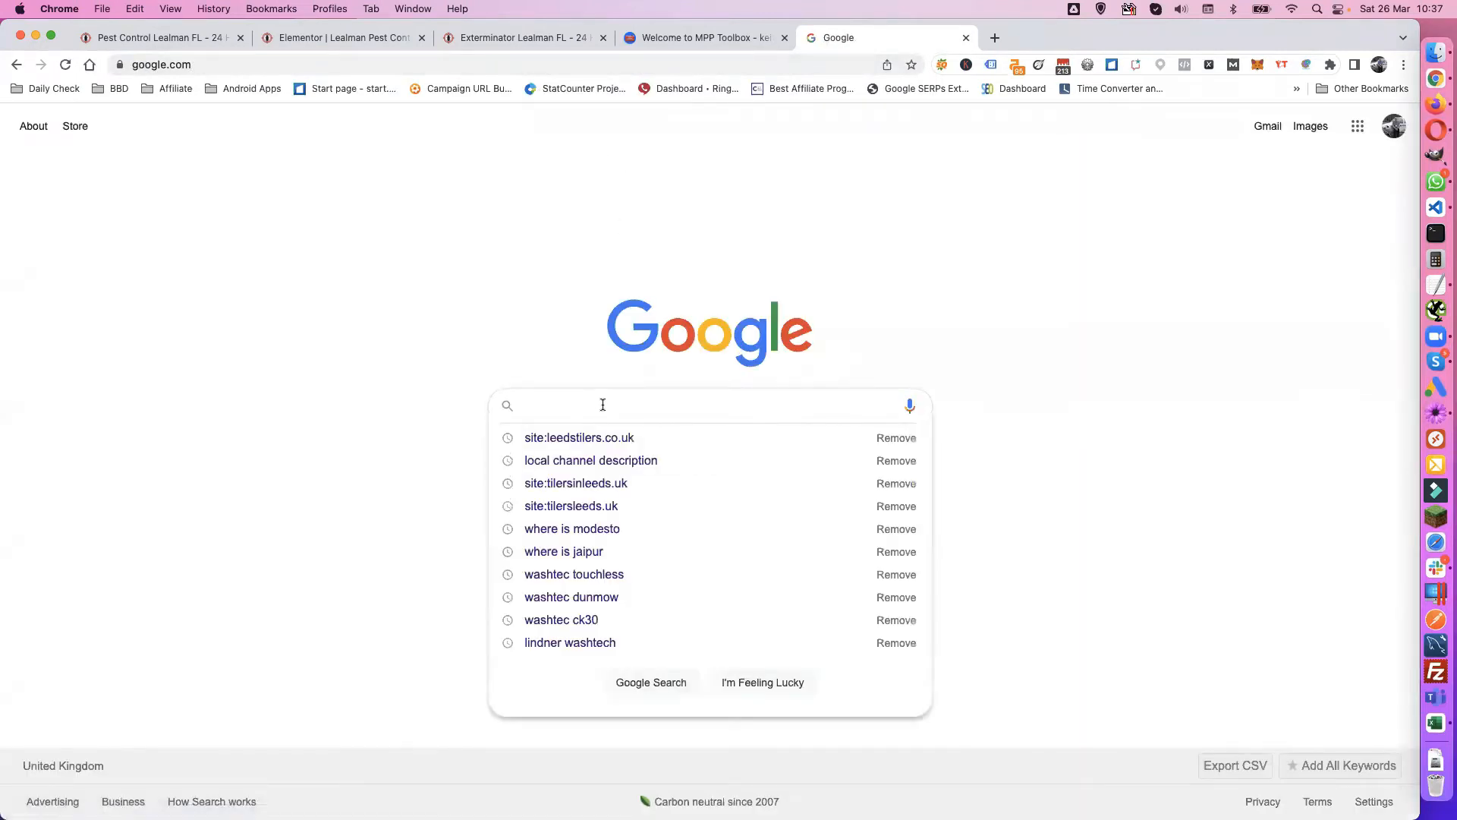
{"action": "type", "text": "what "}
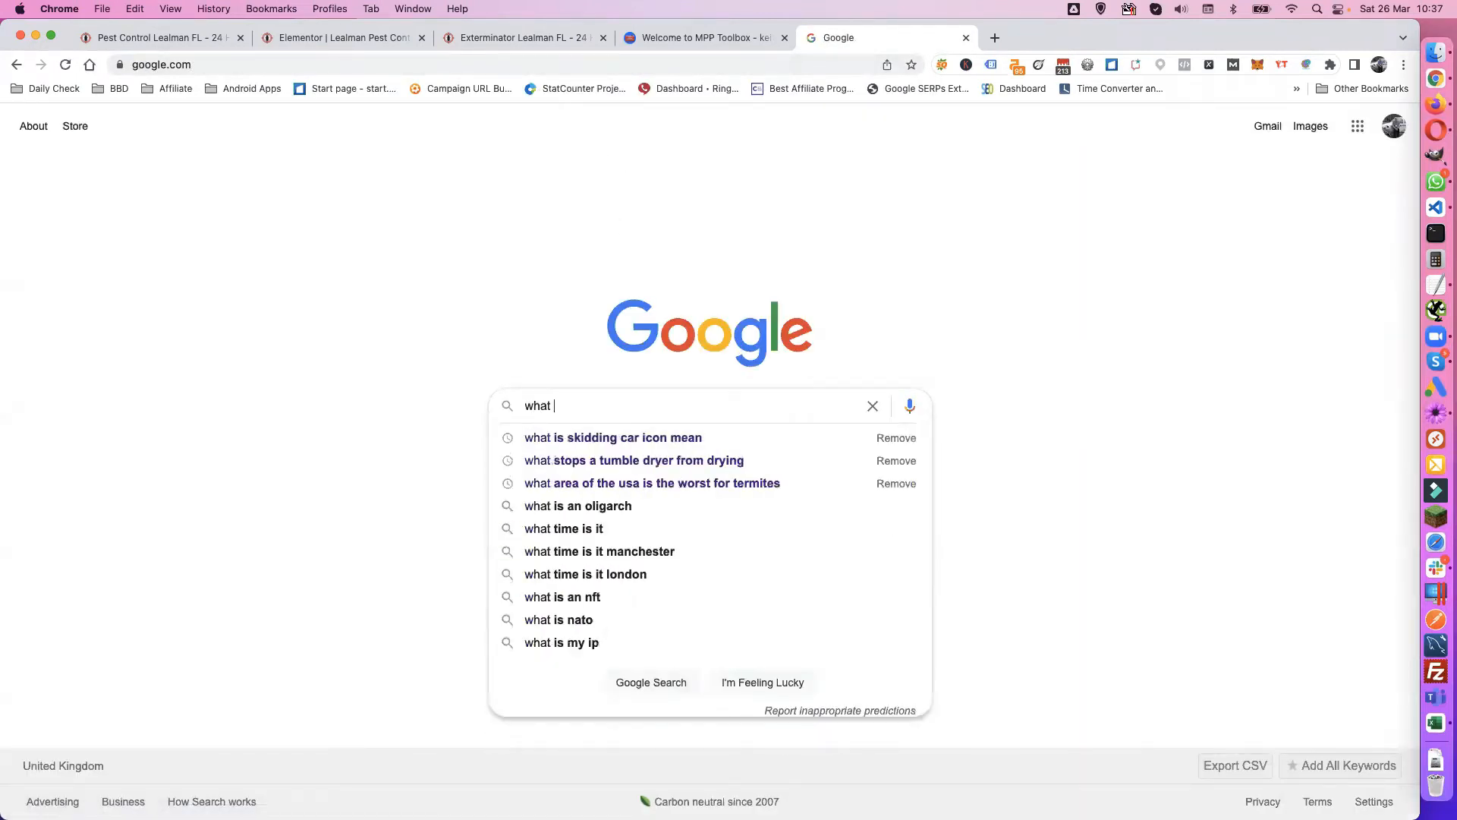
{"action": "type", "text": "causes bed bugs"}
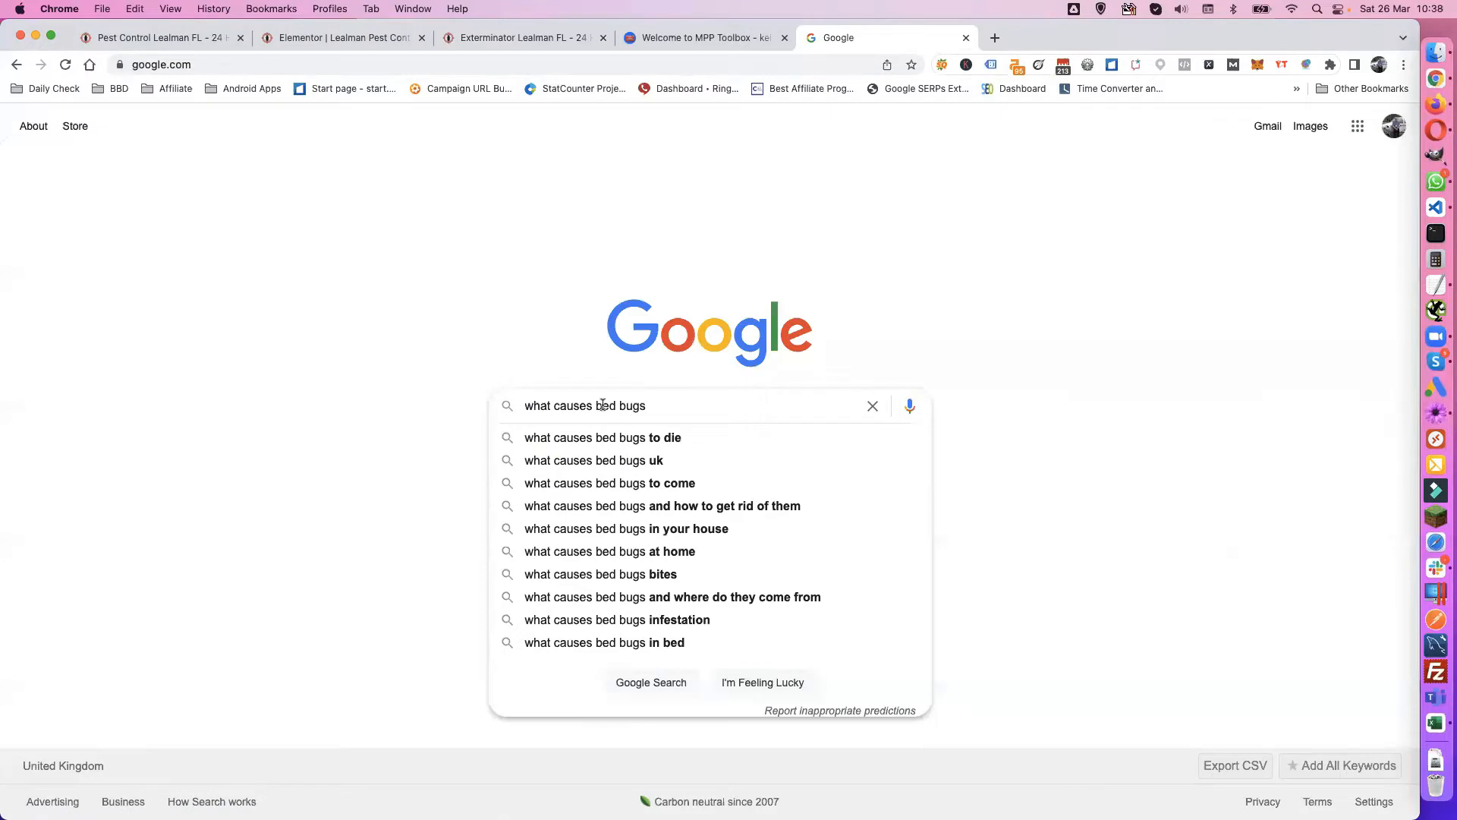
{"action": "key", "text": "Return"}
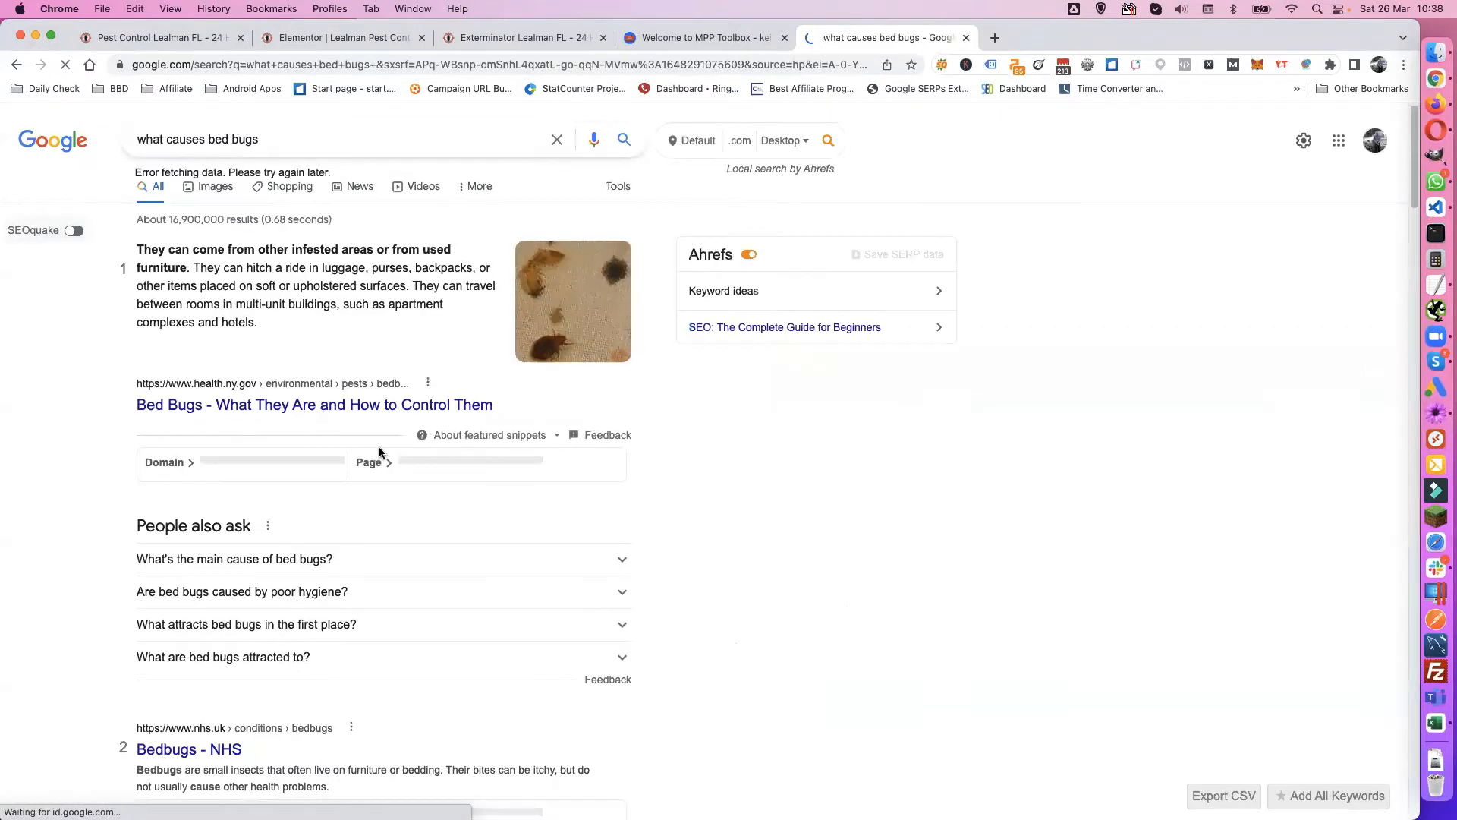
Step: Expand the People also ask question "What's the main cause of bed bugs?" and read its answer and the related questions
{"action": "scroll", "coordinate": [262, 463], "scroll_direction": "down", "scroll_amount": 1}
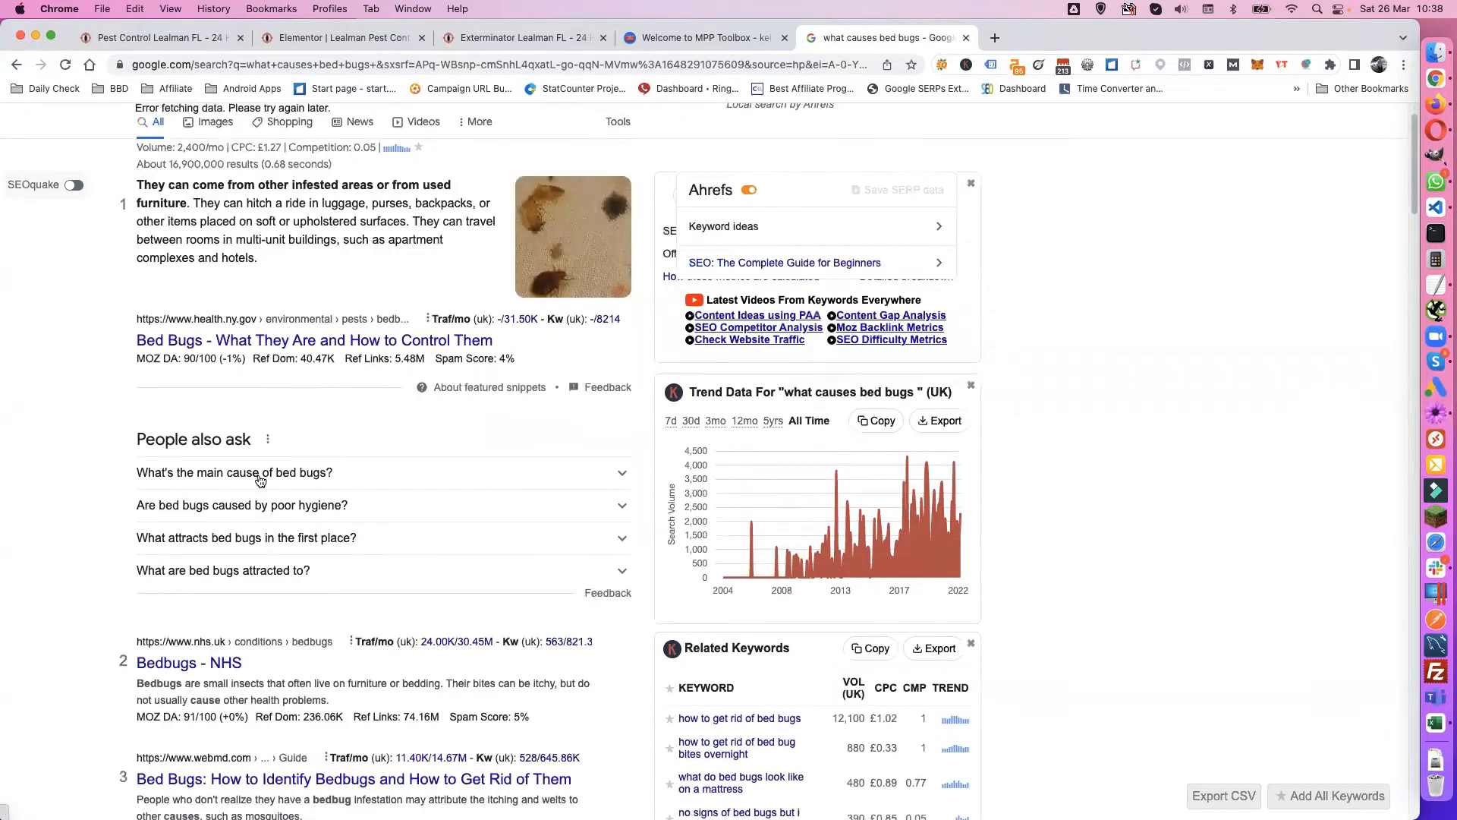
{"action": "left_click", "coordinate": [259, 476]}
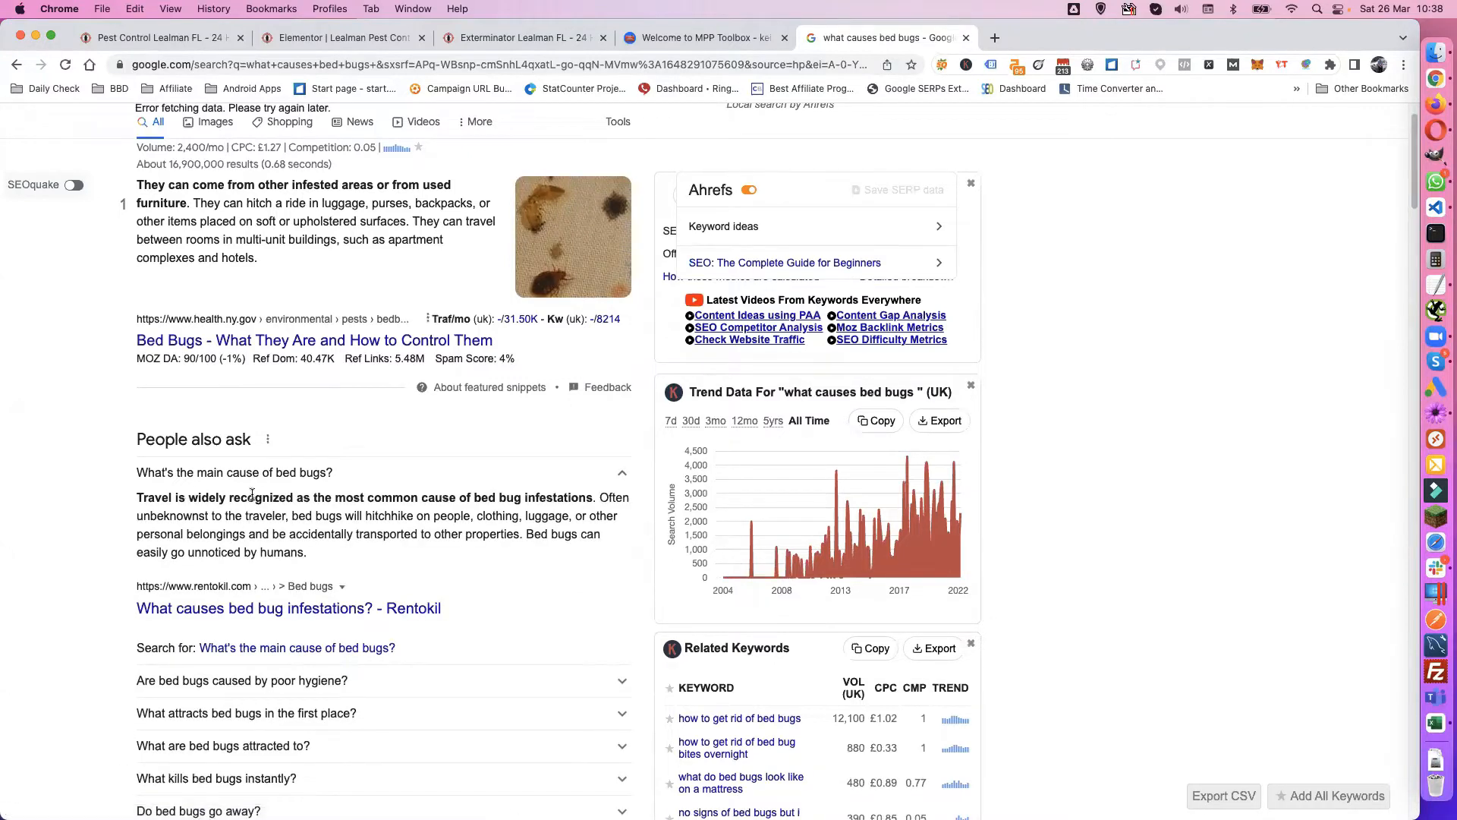
{"action": "scroll", "coordinate": [252, 495], "scroll_direction": "down", "scroll_amount": 3}
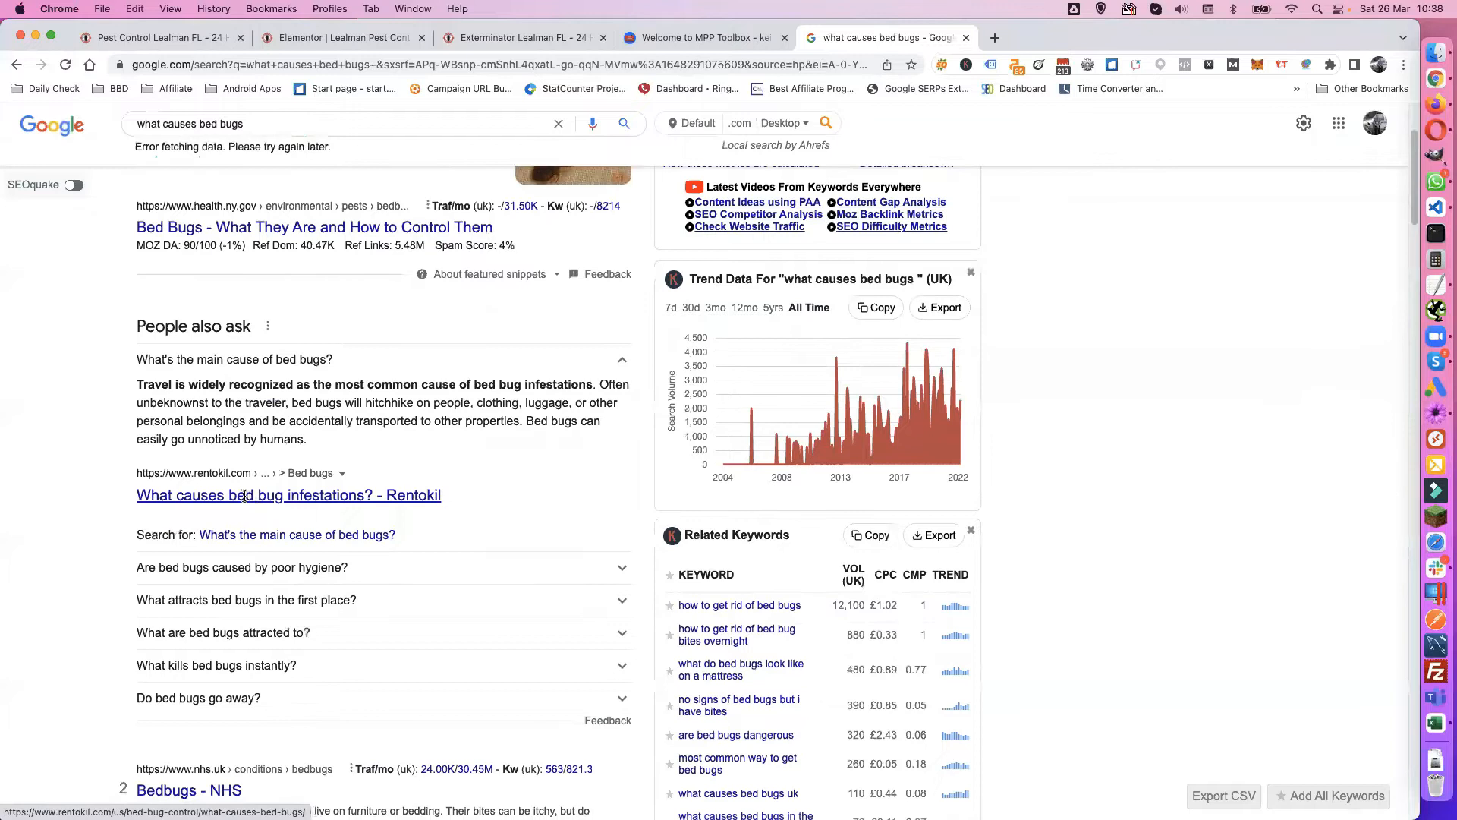
{"action": "scroll", "coordinate": [244, 496], "scroll_direction": "up", "scroll_amount": 3}
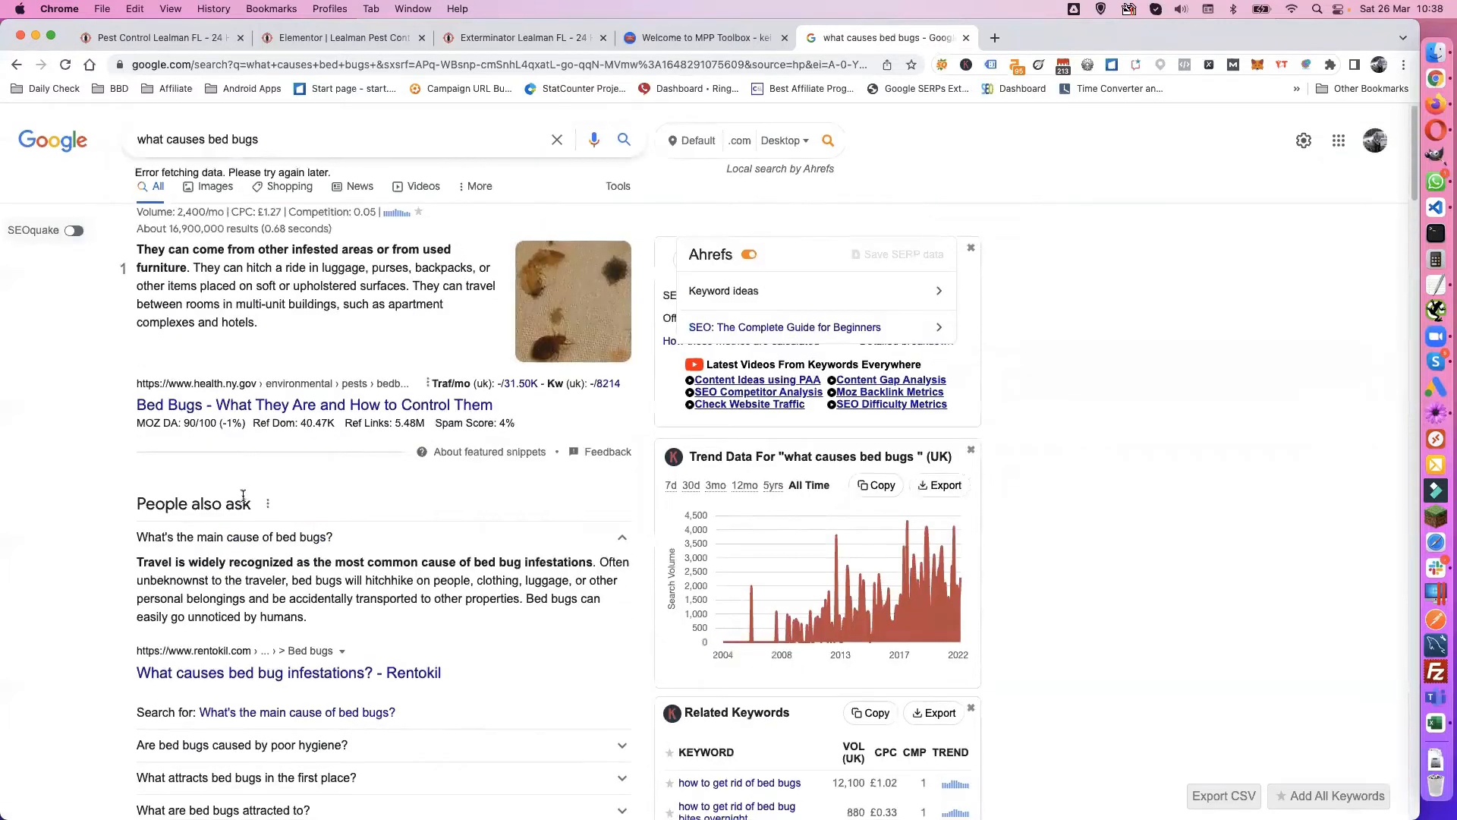
{"action": "scroll", "coordinate": [251, 496], "scroll_direction": "down", "scroll_amount": 1}
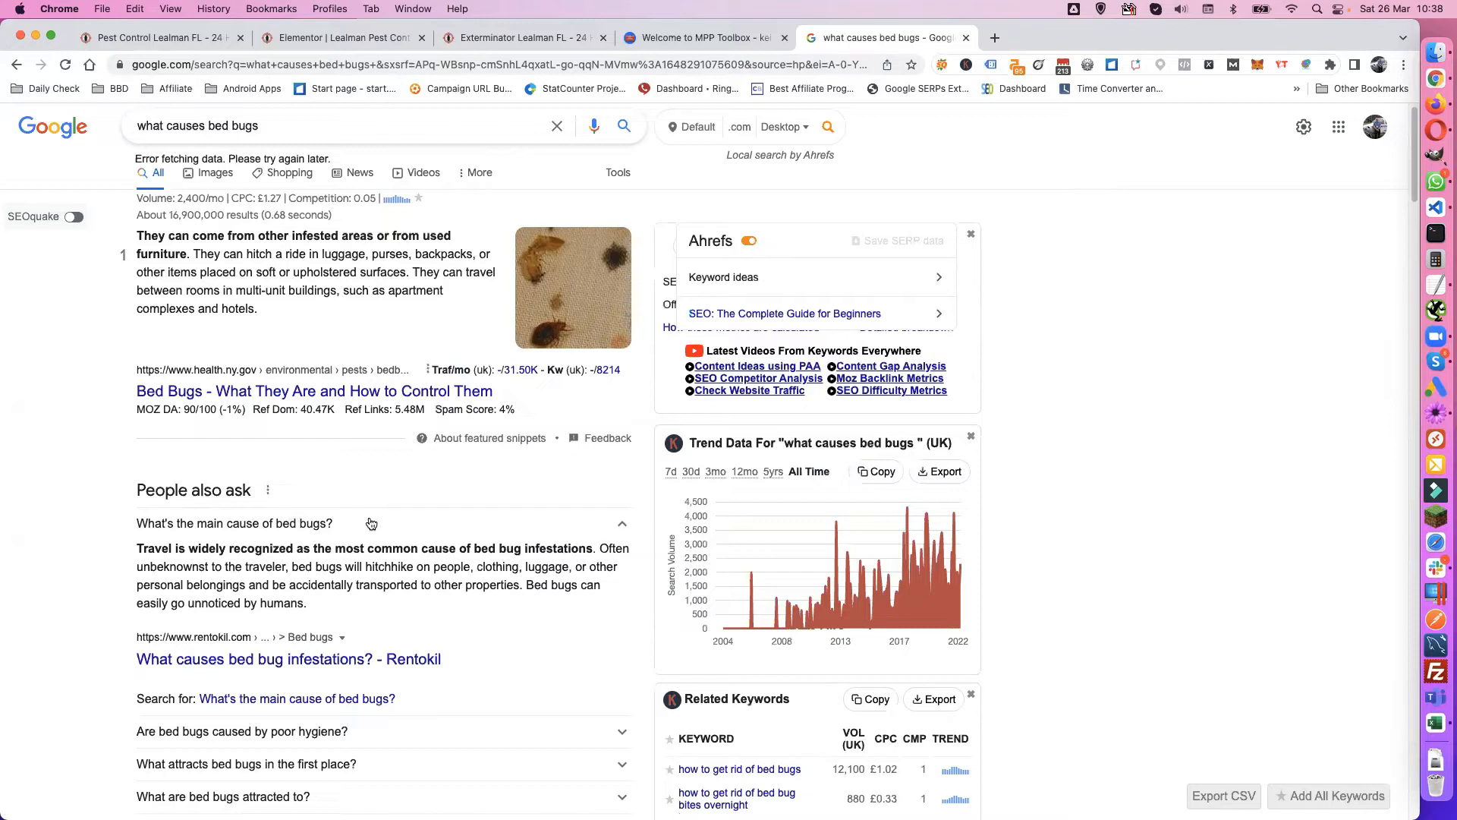
Step: Switch to MPP Toolbox, look over its tools, and open the Google QnA Scraper
{"action": "left_click", "coordinate": [697, 38]}
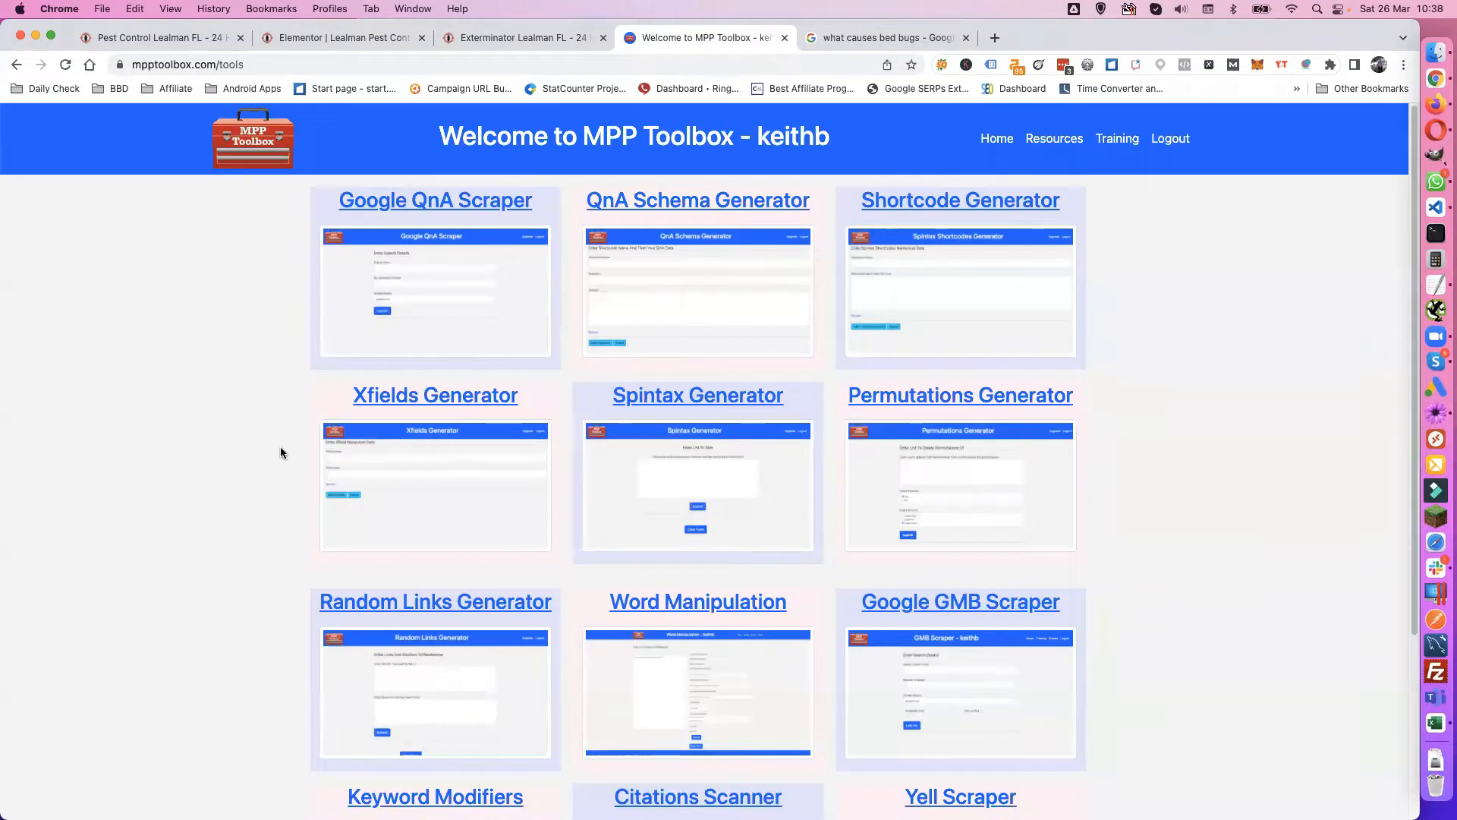
{"action": "scroll", "coordinate": [283, 453], "scroll_direction": "down", "scroll_amount": 3}
{"action": "scroll", "coordinate": [299, 458], "scroll_direction": "up", "scroll_amount": 1}
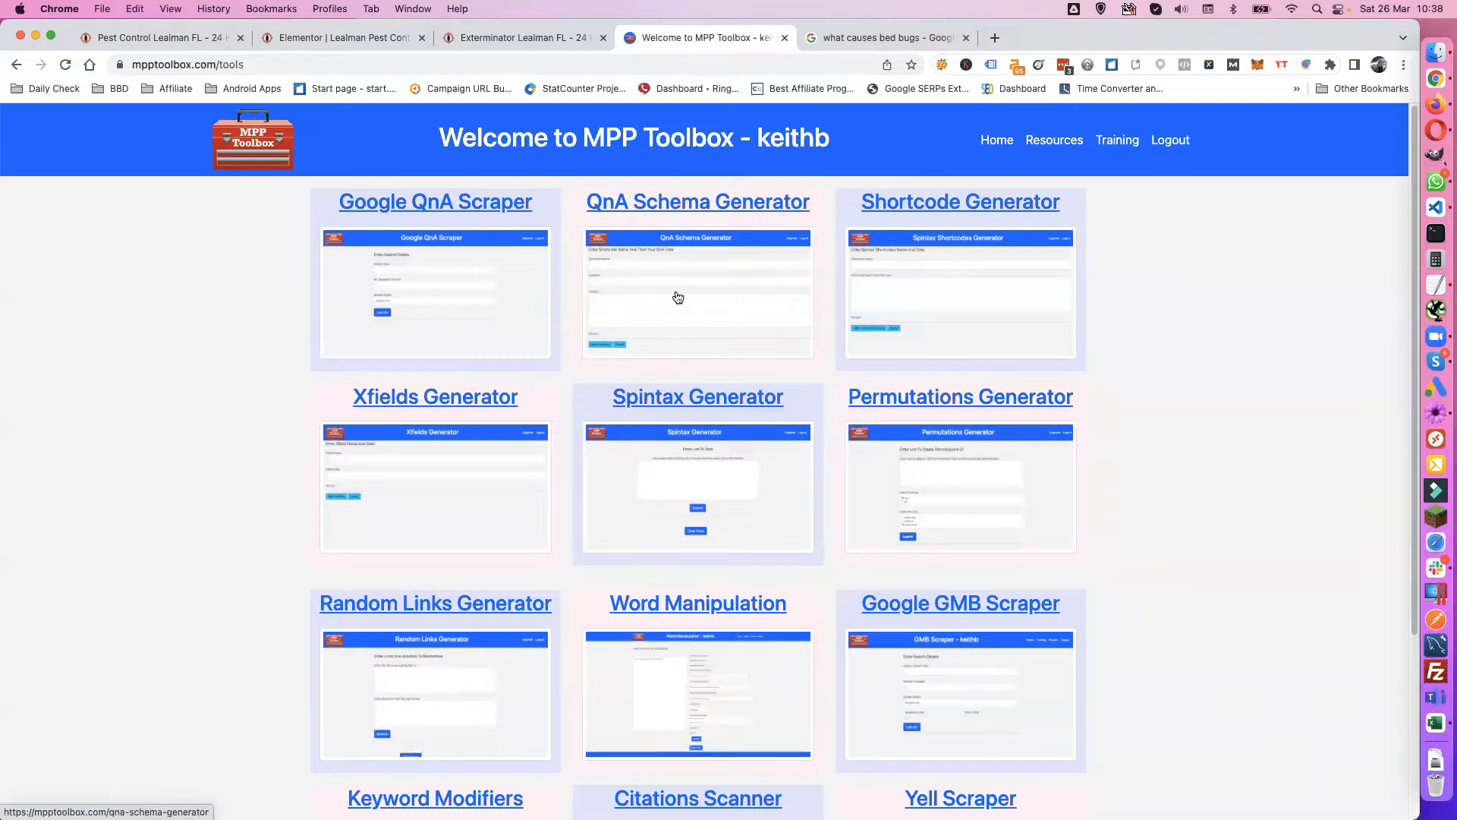
{"action": "left_click", "coordinate": [460, 261]}
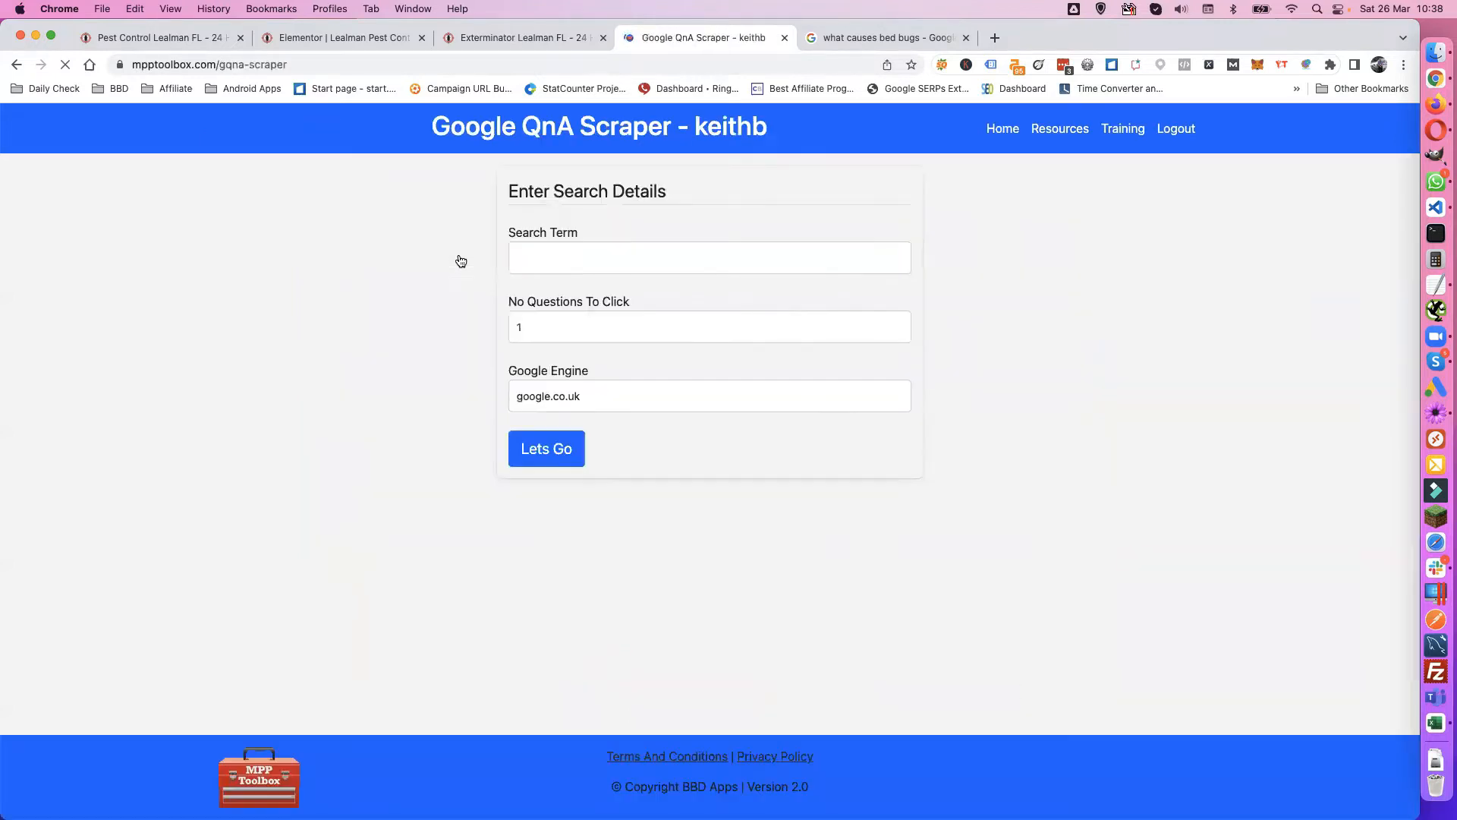
Step: Run the scraper for the term "How to stop bed bugs" with 2 questions to click, using google.com
{"action": "left_click", "coordinate": [571, 283]}
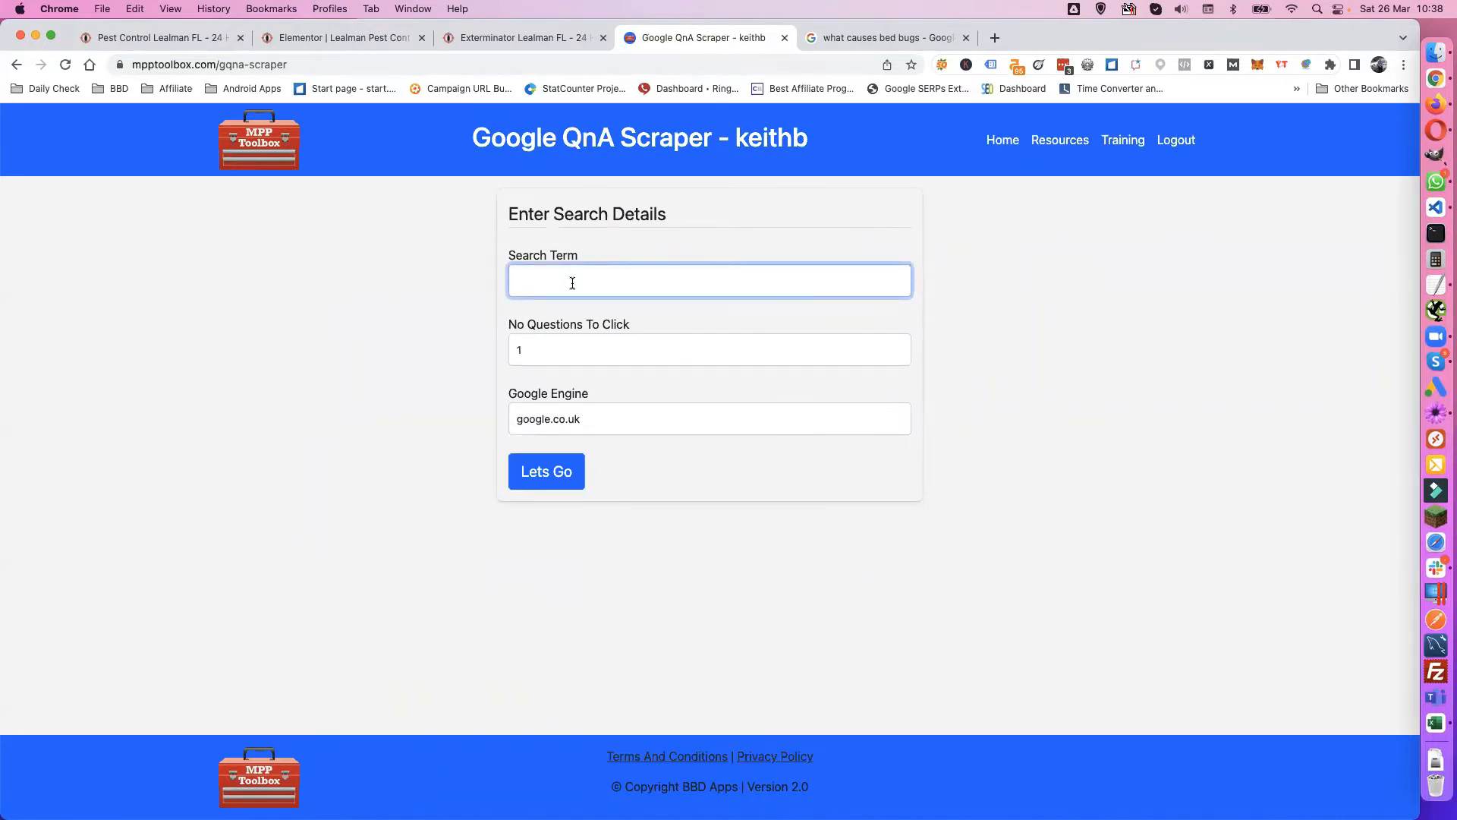
{"action": "type", "text": "How to stop bed bugs"}
{"action": "left_click", "coordinate": [548, 350]}
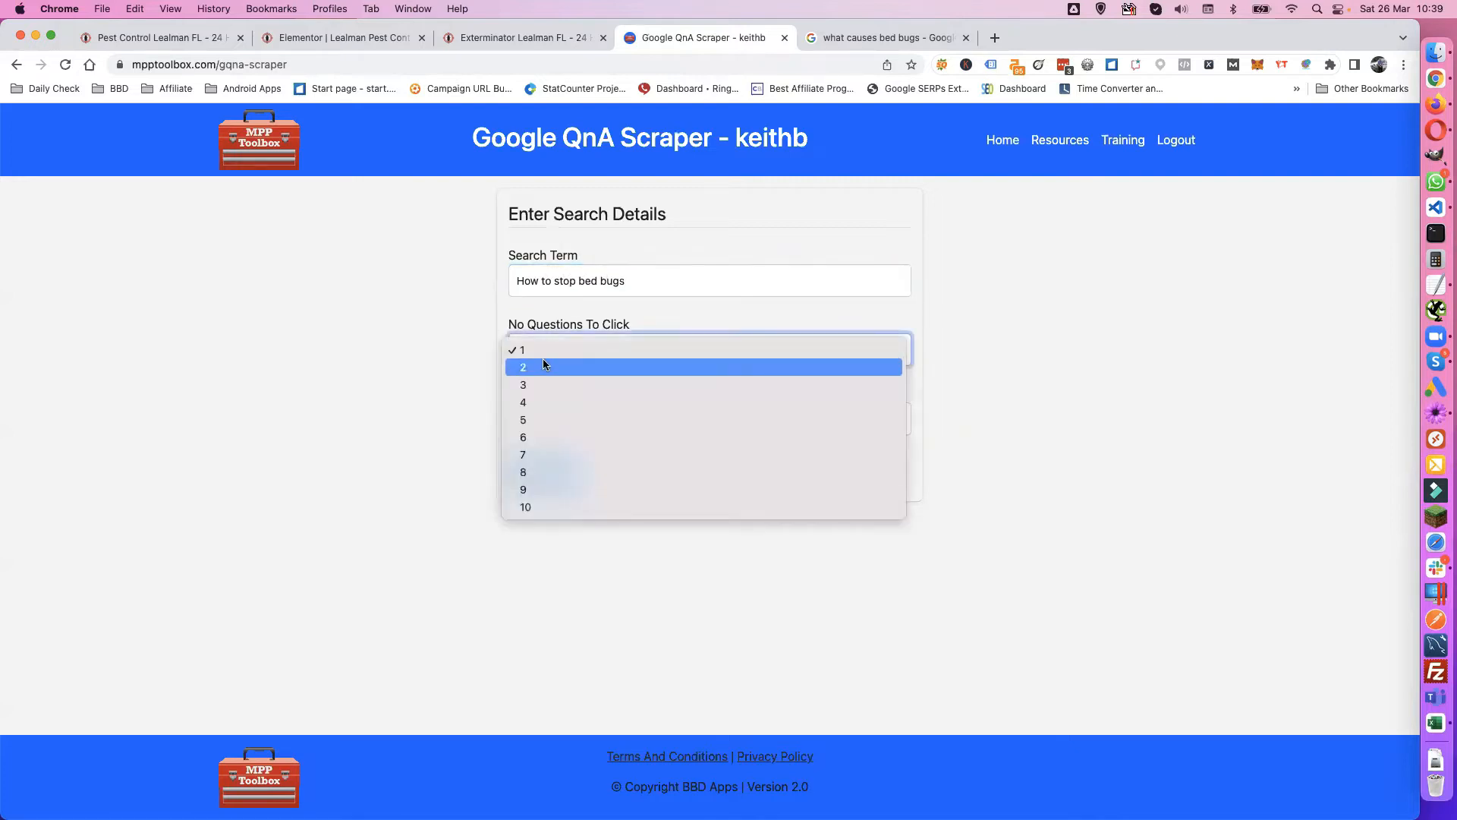
{"action": "left_click", "coordinate": [543, 366]}
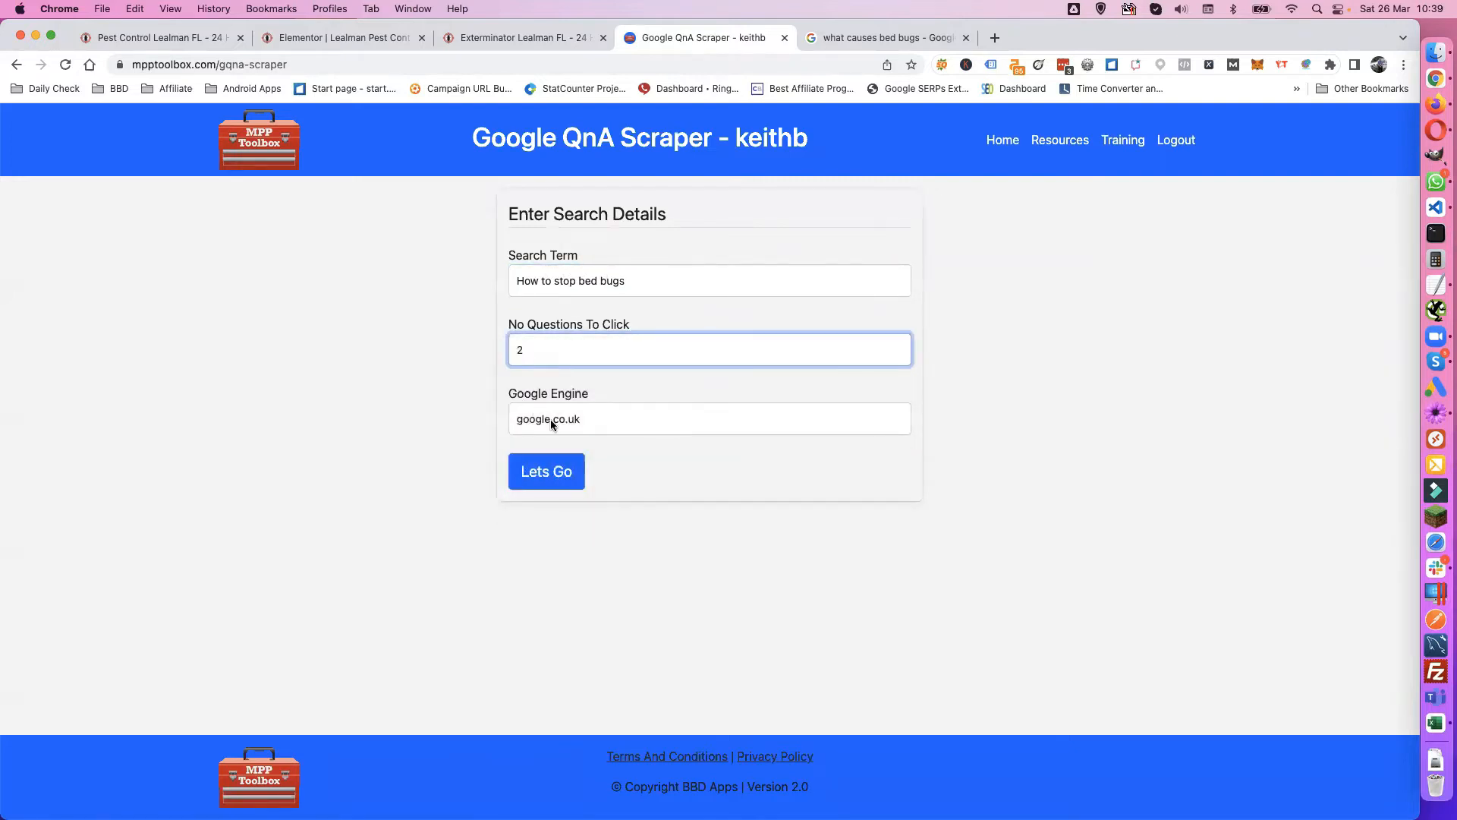
{"action": "left_click", "coordinate": [575, 420]}
{"action": "left_click", "coordinate": [575, 436]}
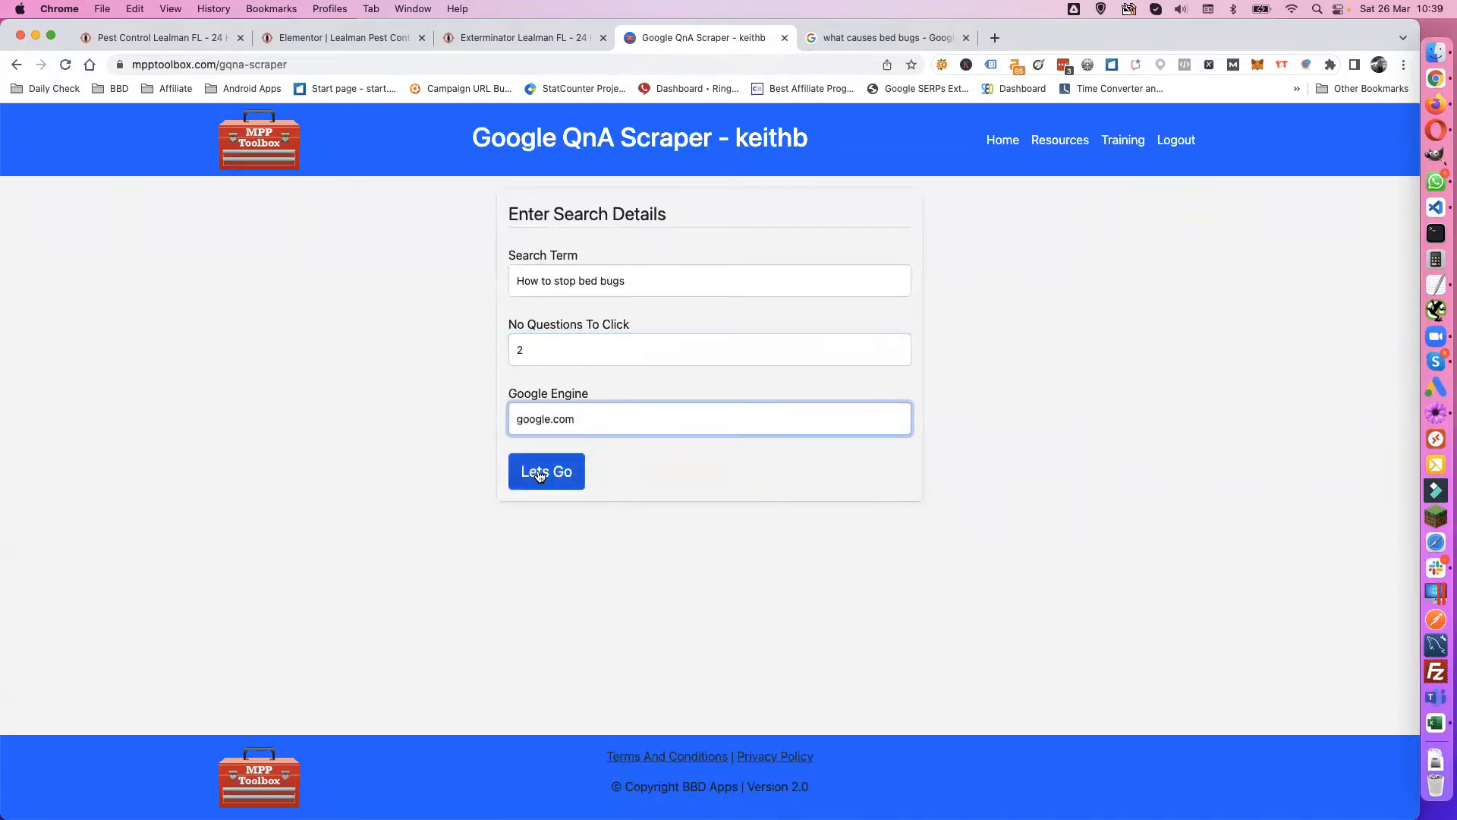
{"action": "left_click", "coordinate": [539, 475]}
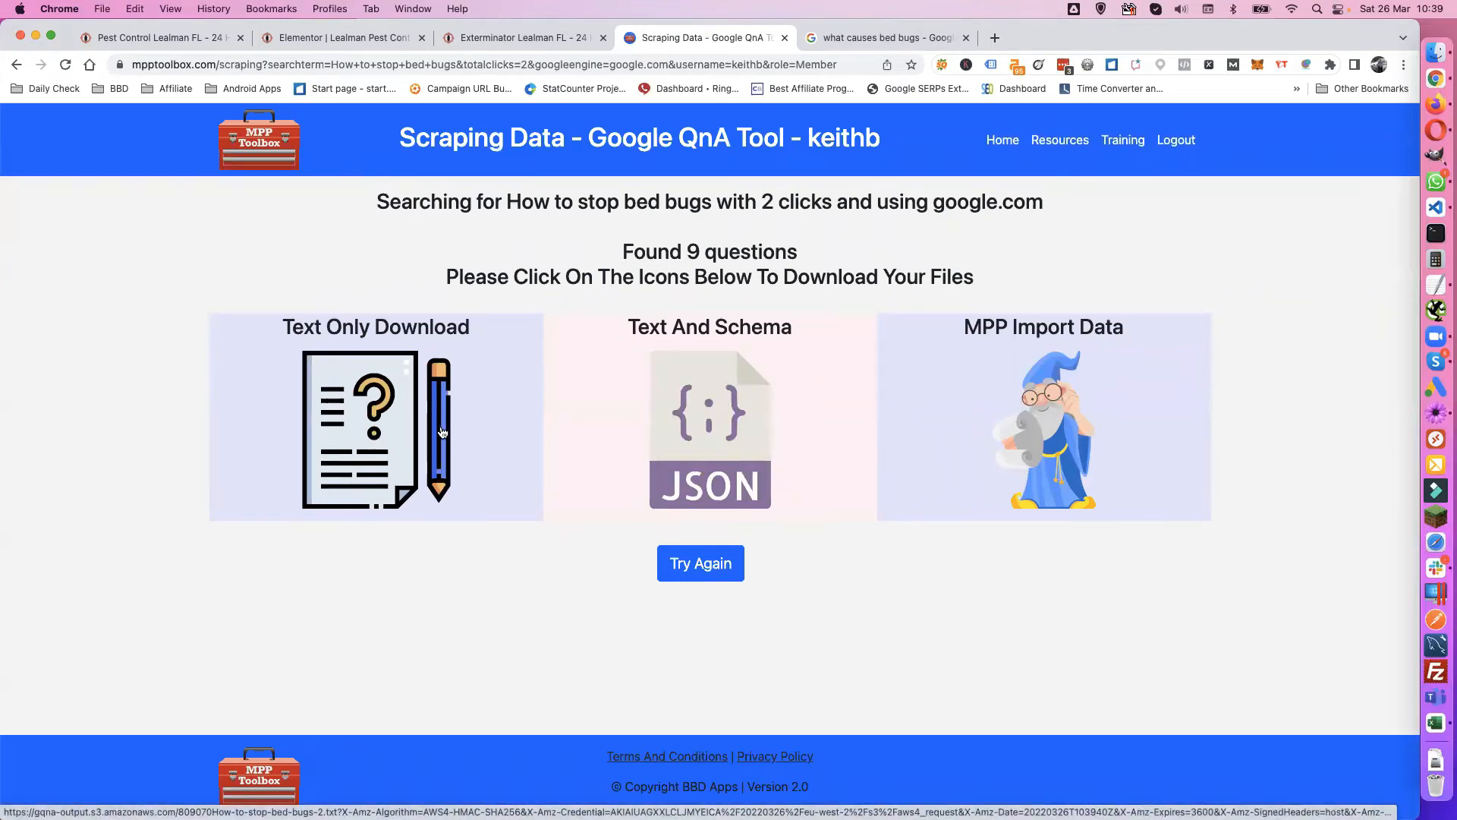
Step: Save the Text Only, Text And Schema, and MPP Import Data files of the scrape to the Downloads folder
{"action": "left_click", "coordinate": [397, 426]}
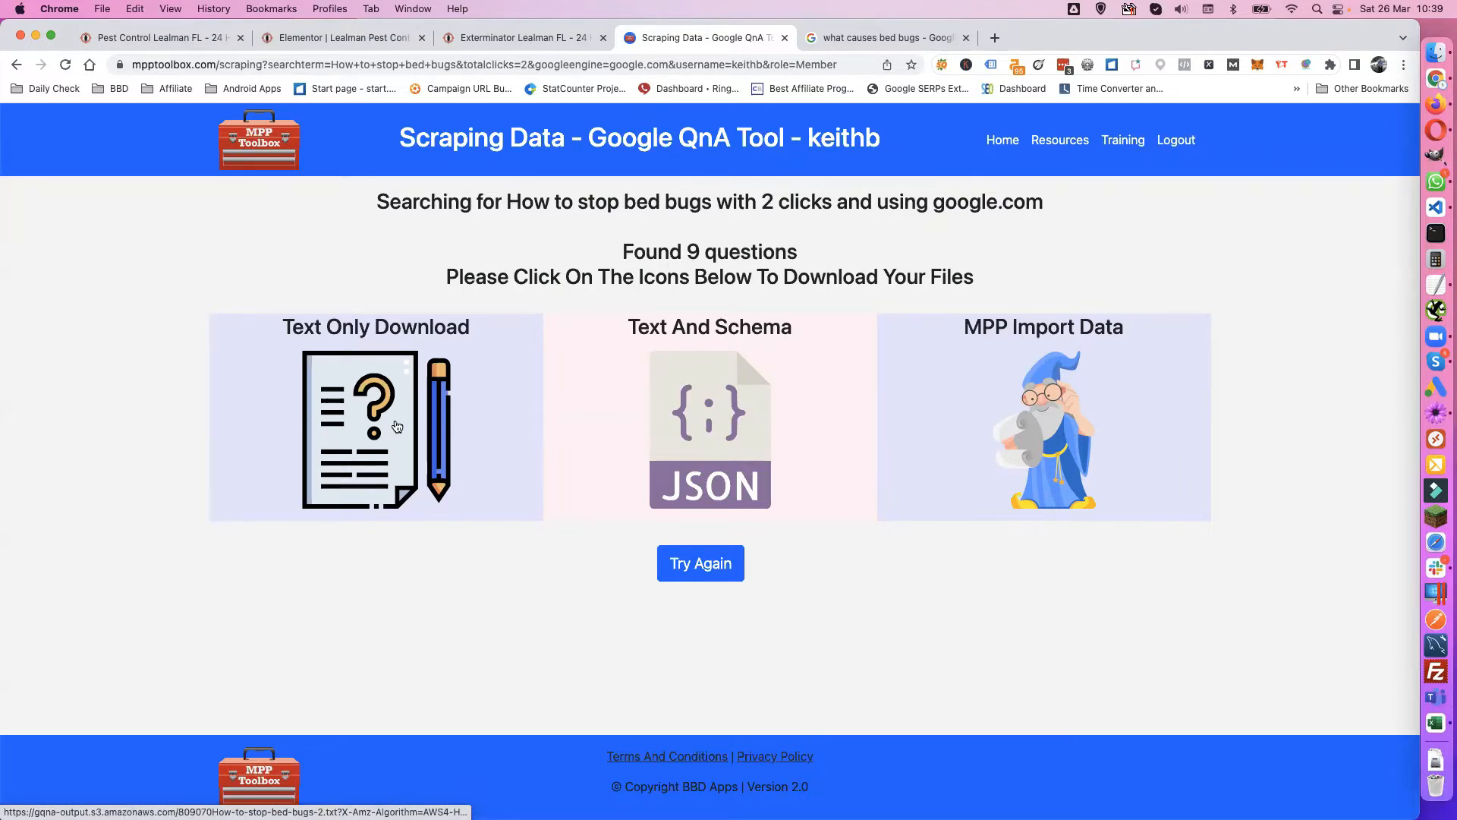
{"action": "left_click", "coordinate": [397, 426]}
{"action": "left_click", "coordinate": [955, 567]}
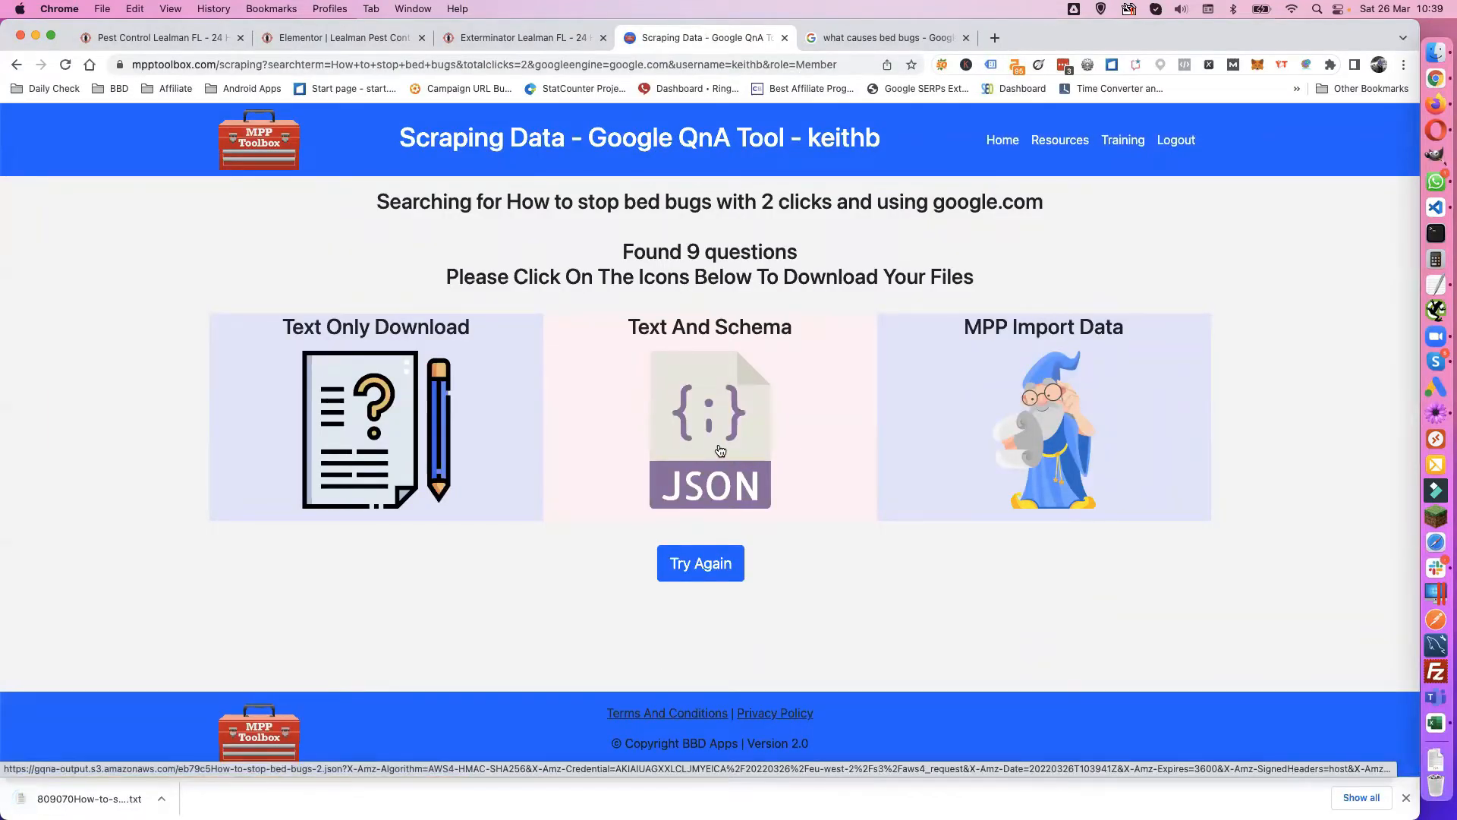
{"action": "left_click", "coordinate": [719, 448]}
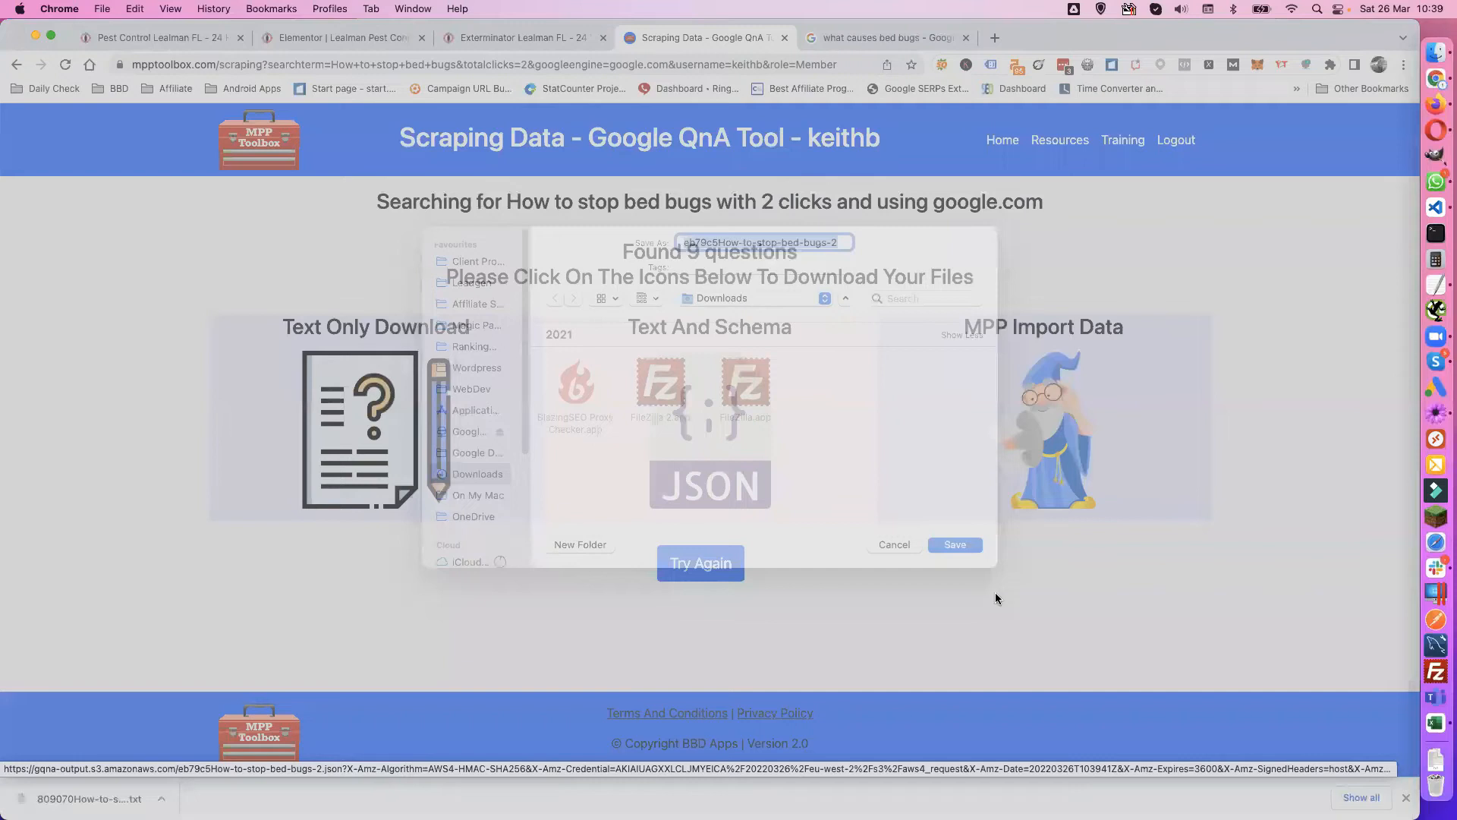
{"action": "left_click", "coordinate": [955, 566]}
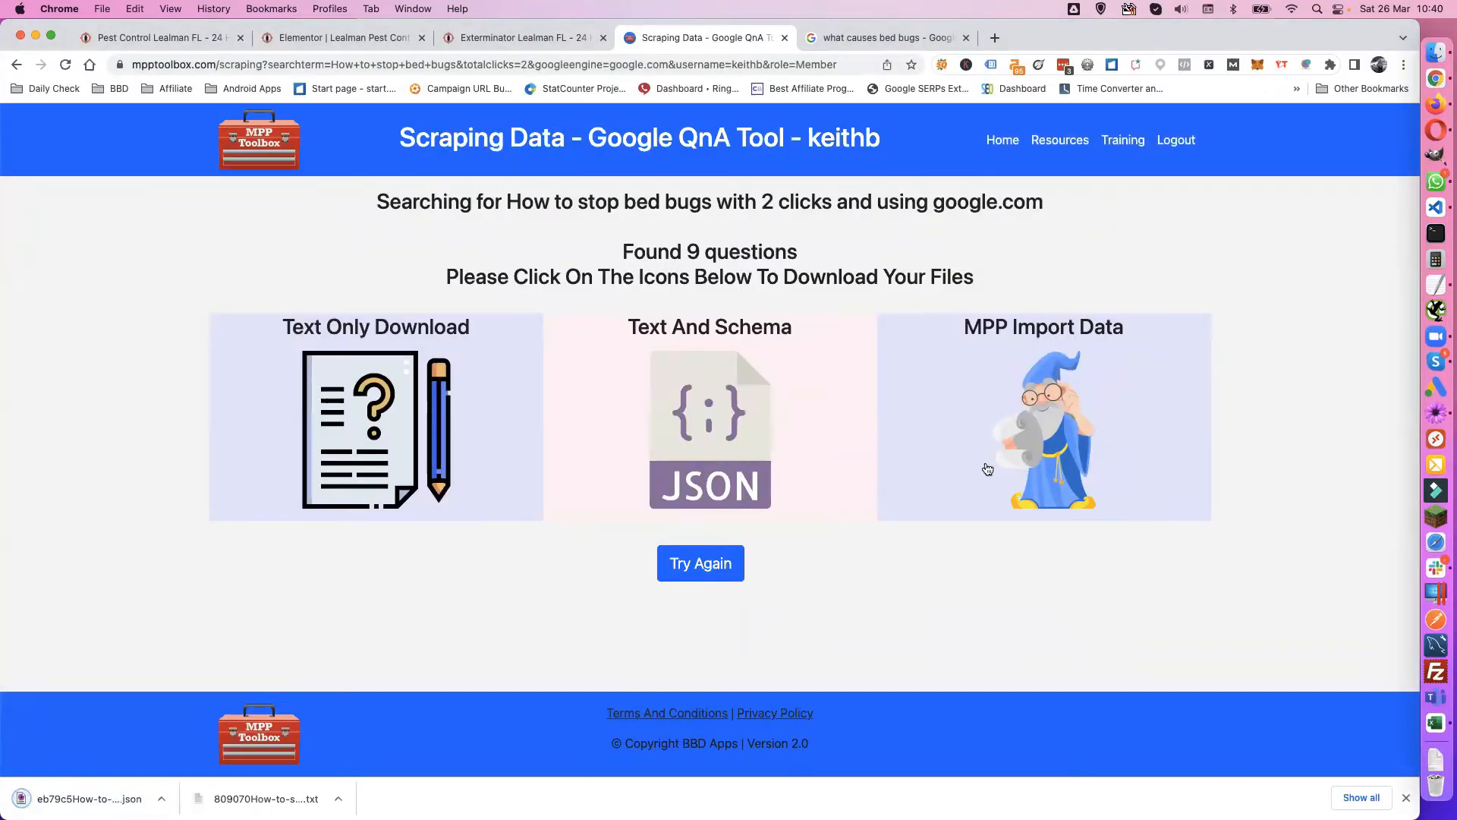
{"action": "left_click", "coordinate": [1001, 438]}
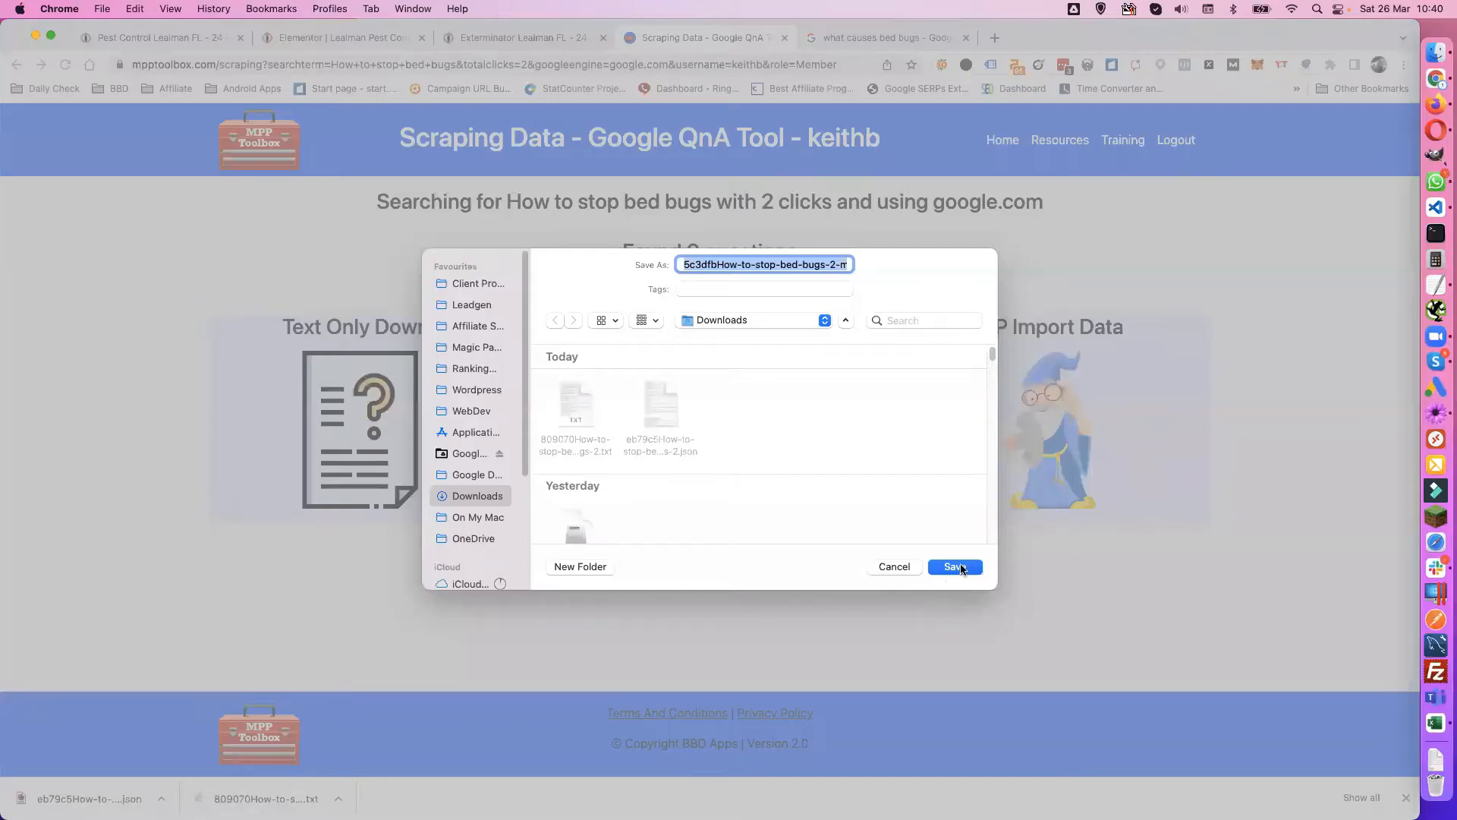
{"action": "left_click", "coordinate": [958, 567]}
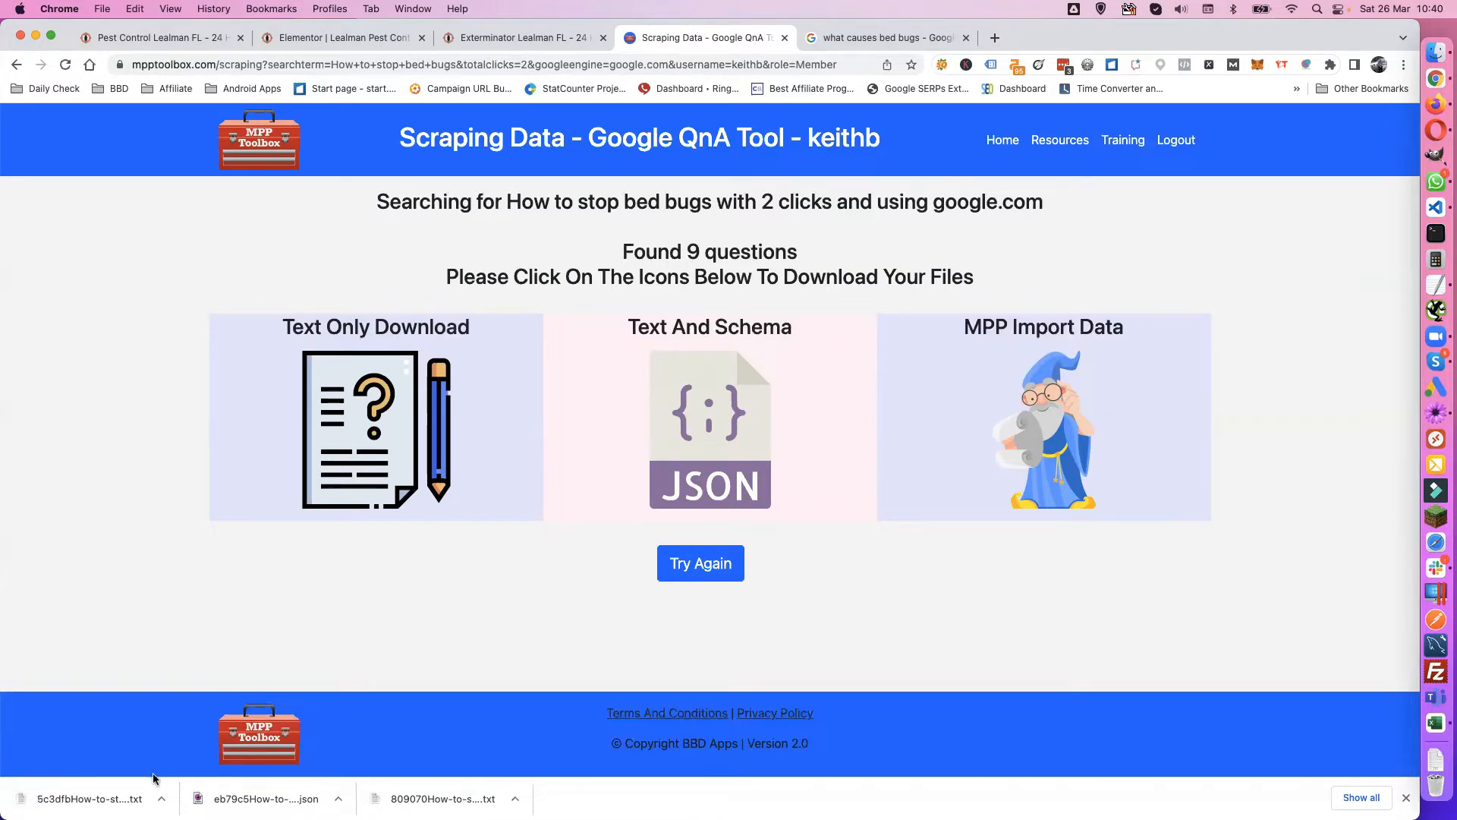
Step: Open the text-only download with its text enlarged and read through the scraped bed bug questions, answers and source links
{"action": "left_click", "coordinate": [516, 798]}
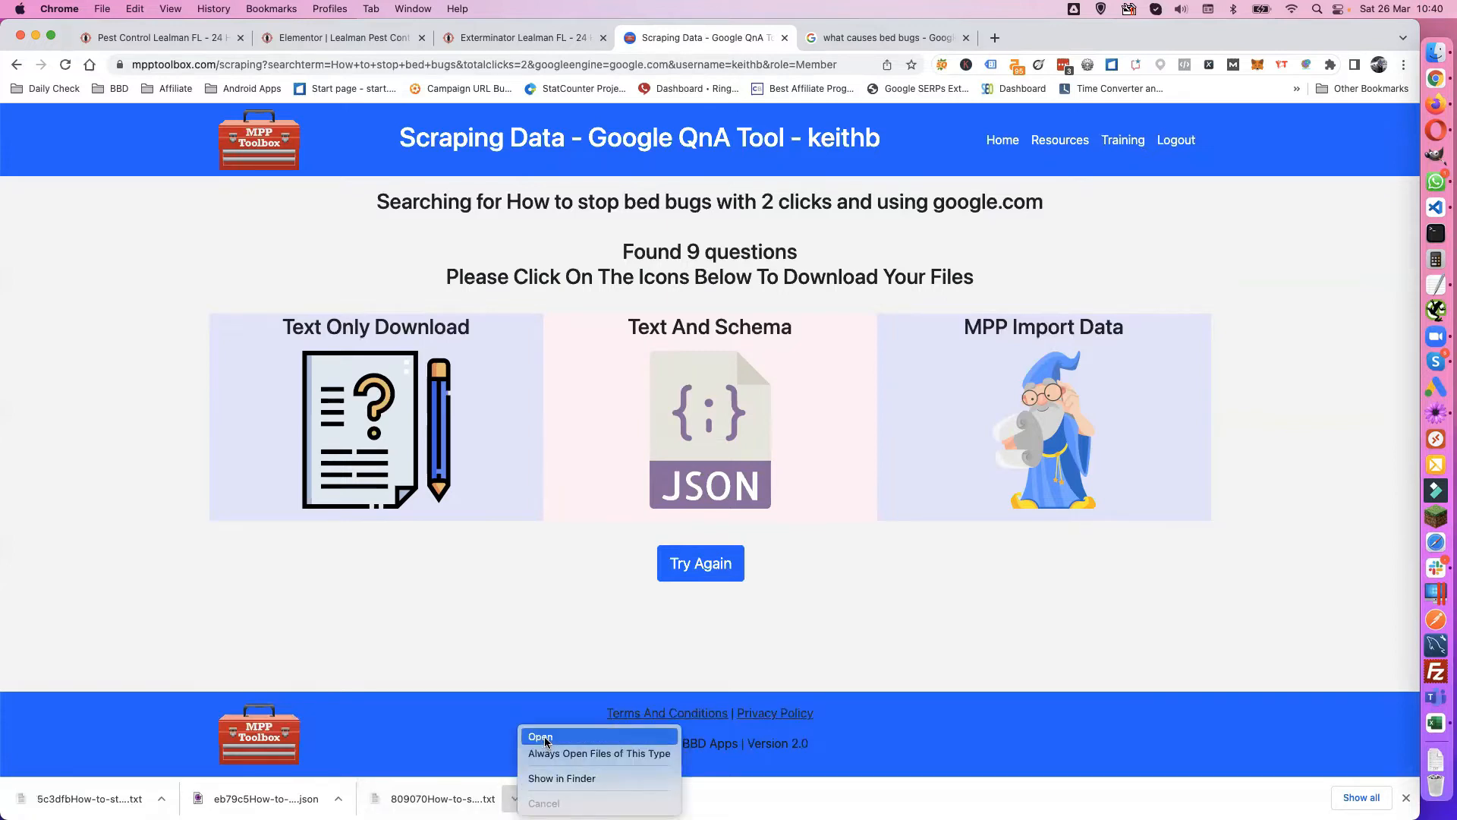
{"action": "left_click", "coordinate": [547, 737]}
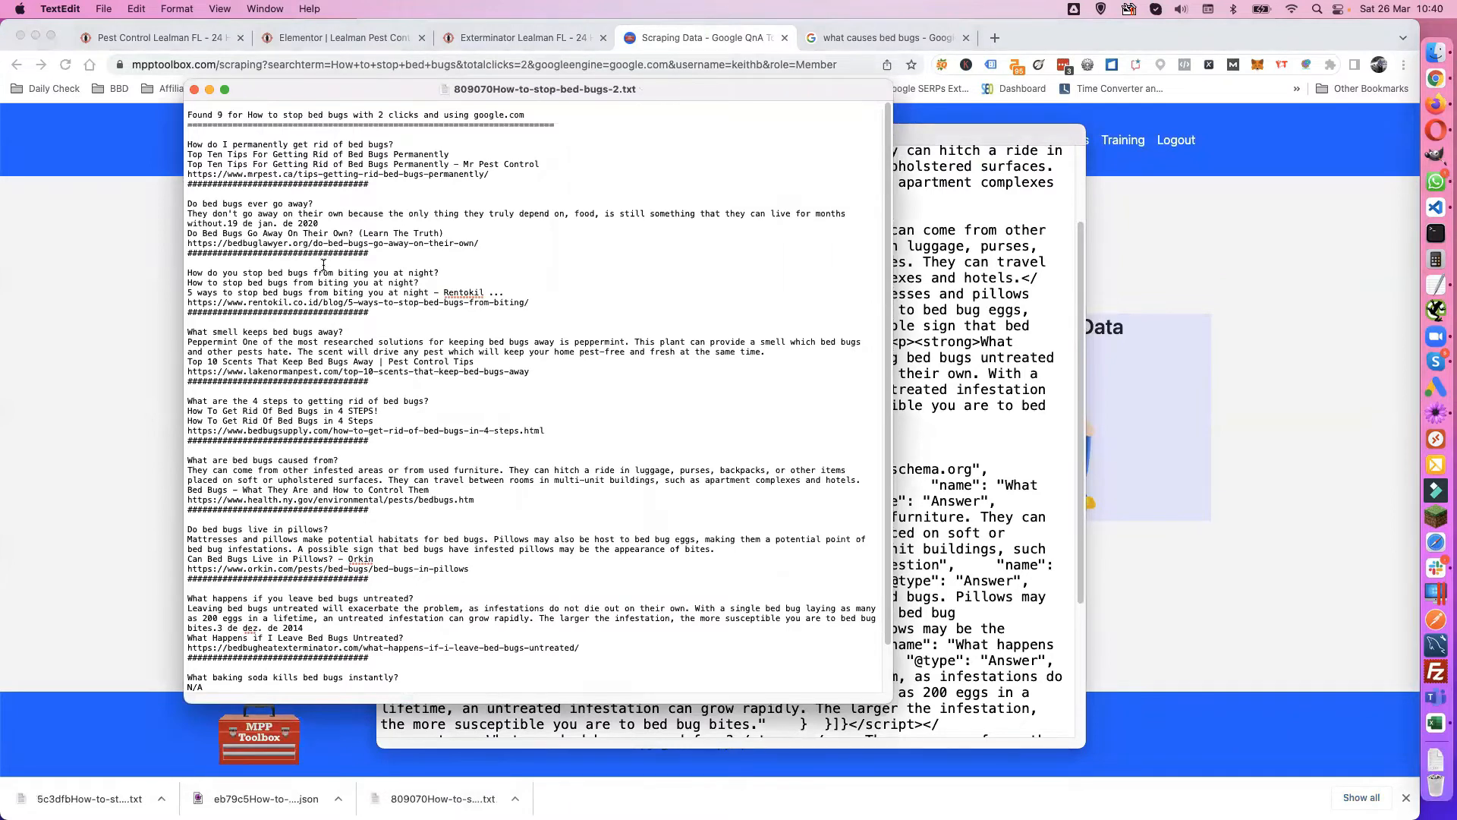
{"action": "key", "text": "super+plus"}
{"action": "key", "text": "super+plus"}
{"action": "key", "text": "super+plus"}
{"action": "key", "text": "super+plus"}
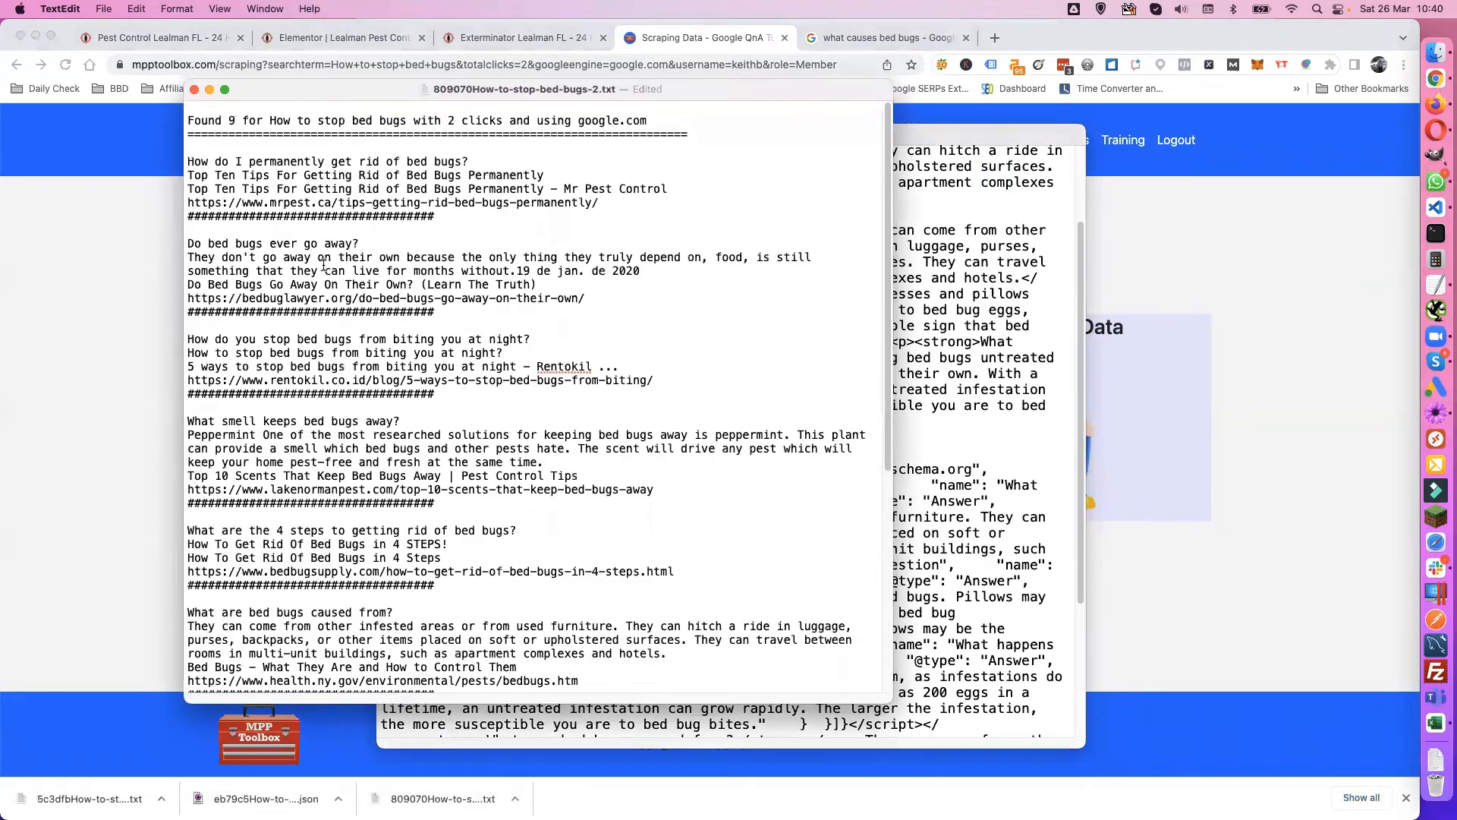
{"action": "key", "text": "super+plus"}
{"action": "key", "text": "super+plus"}
{"action": "key", "text": "super+plus"}
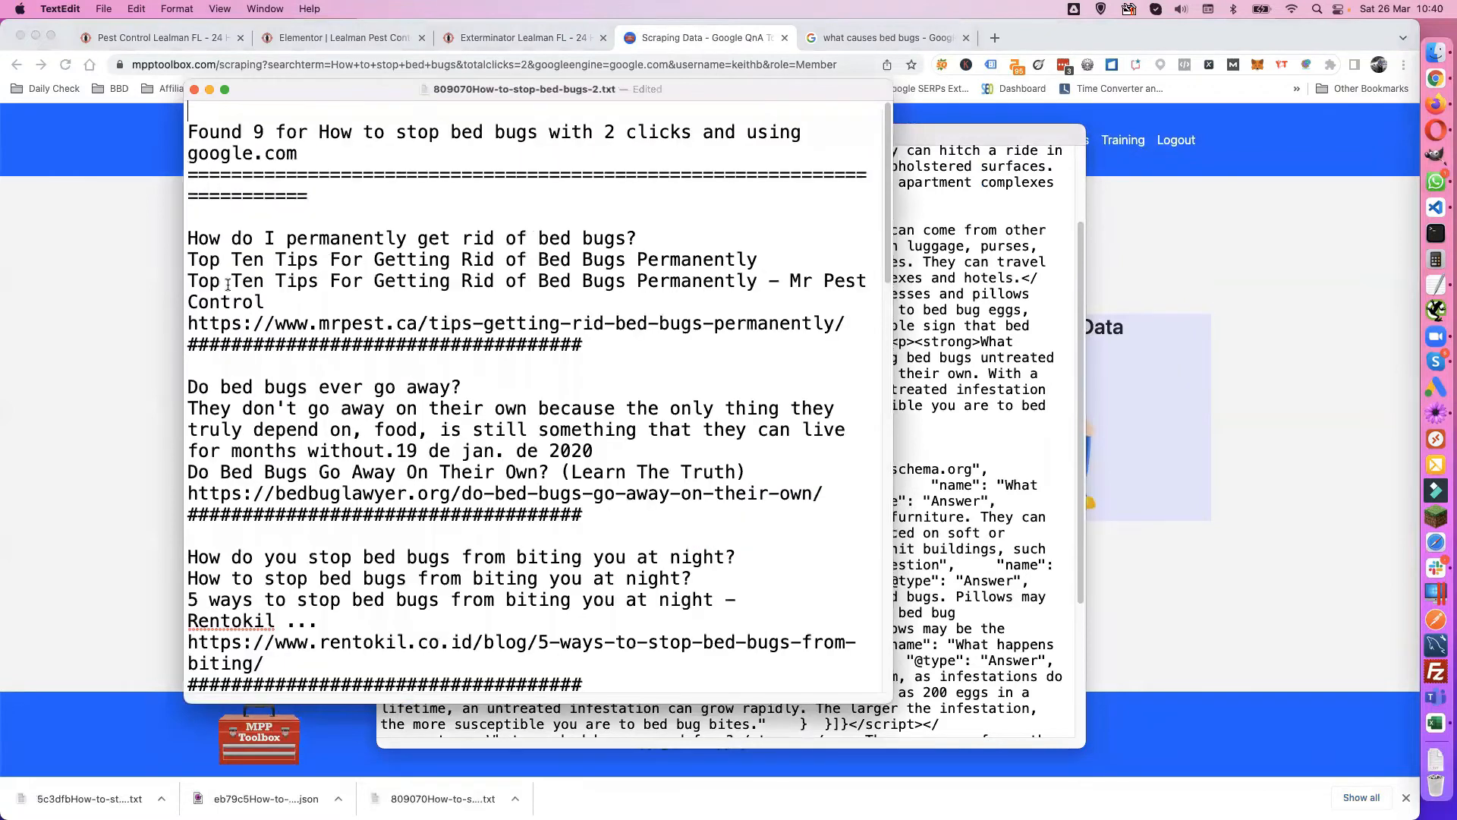
{"action": "scroll", "coordinate": [448, 294], "scroll_direction": "down", "scroll_amount": 1}
{"action": "scroll", "coordinate": [399, 387], "scroll_direction": "down", "scroll_amount": 3}
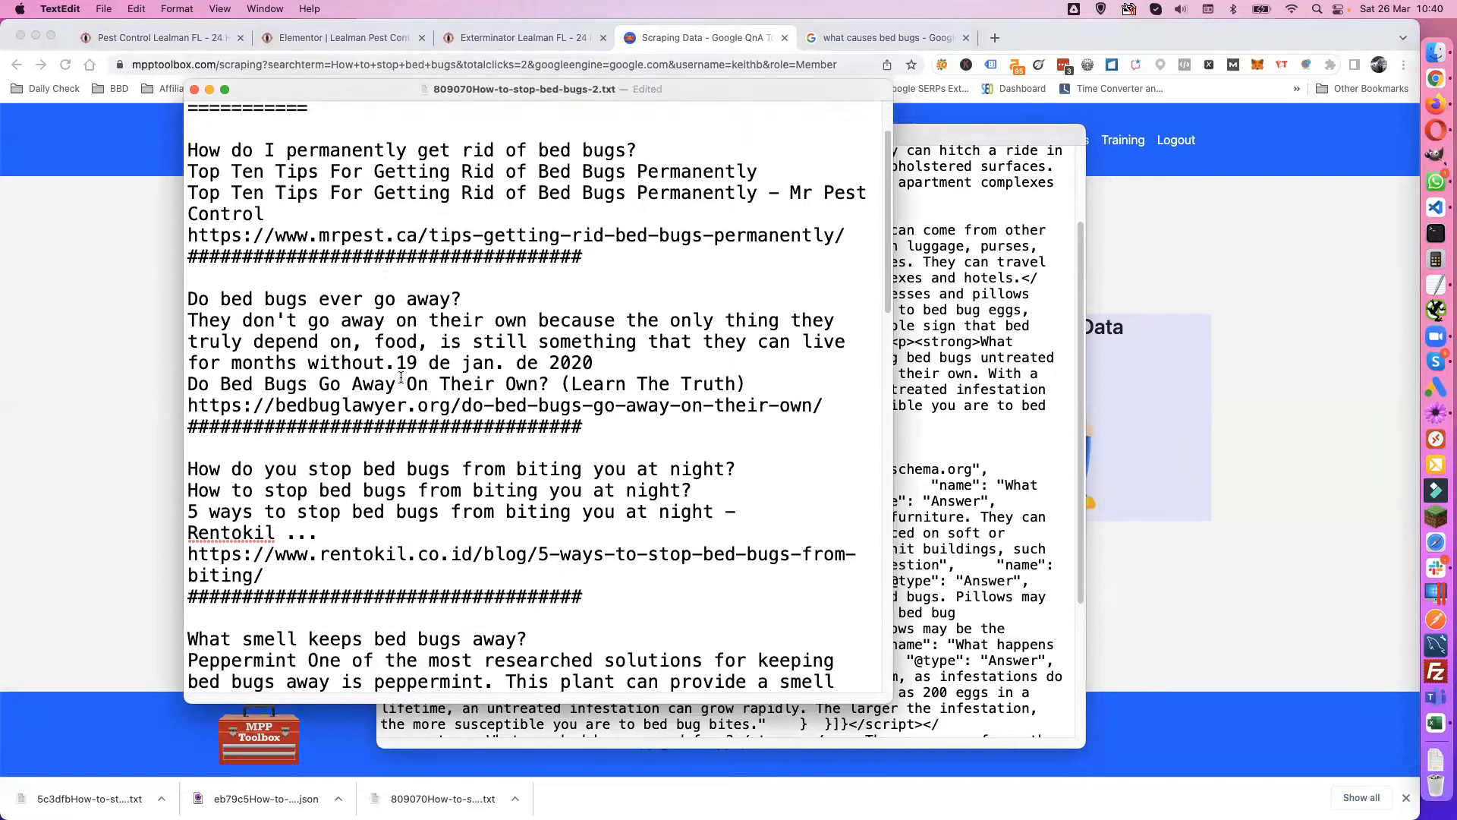
{"action": "scroll", "coordinate": [395, 375], "scroll_direction": "up", "scroll_amount": 3}
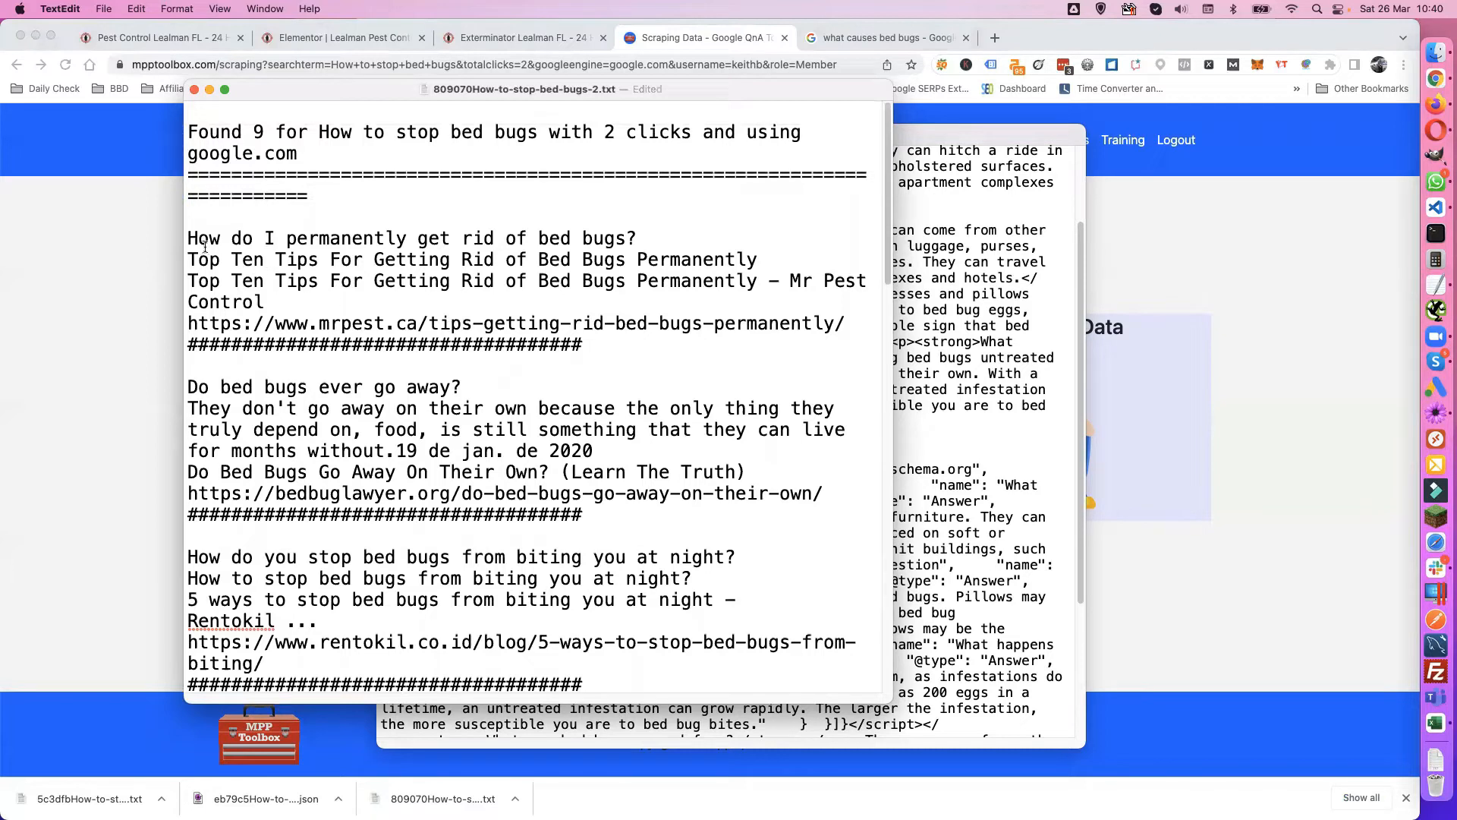
Step: Read the text-only download from the question on permanently getting rid of bed bugs to the one on smells, and return to the scraper results
{"action": "left_click_drag", "start_coordinate": [188, 236], "coordinate": [284, 303]}
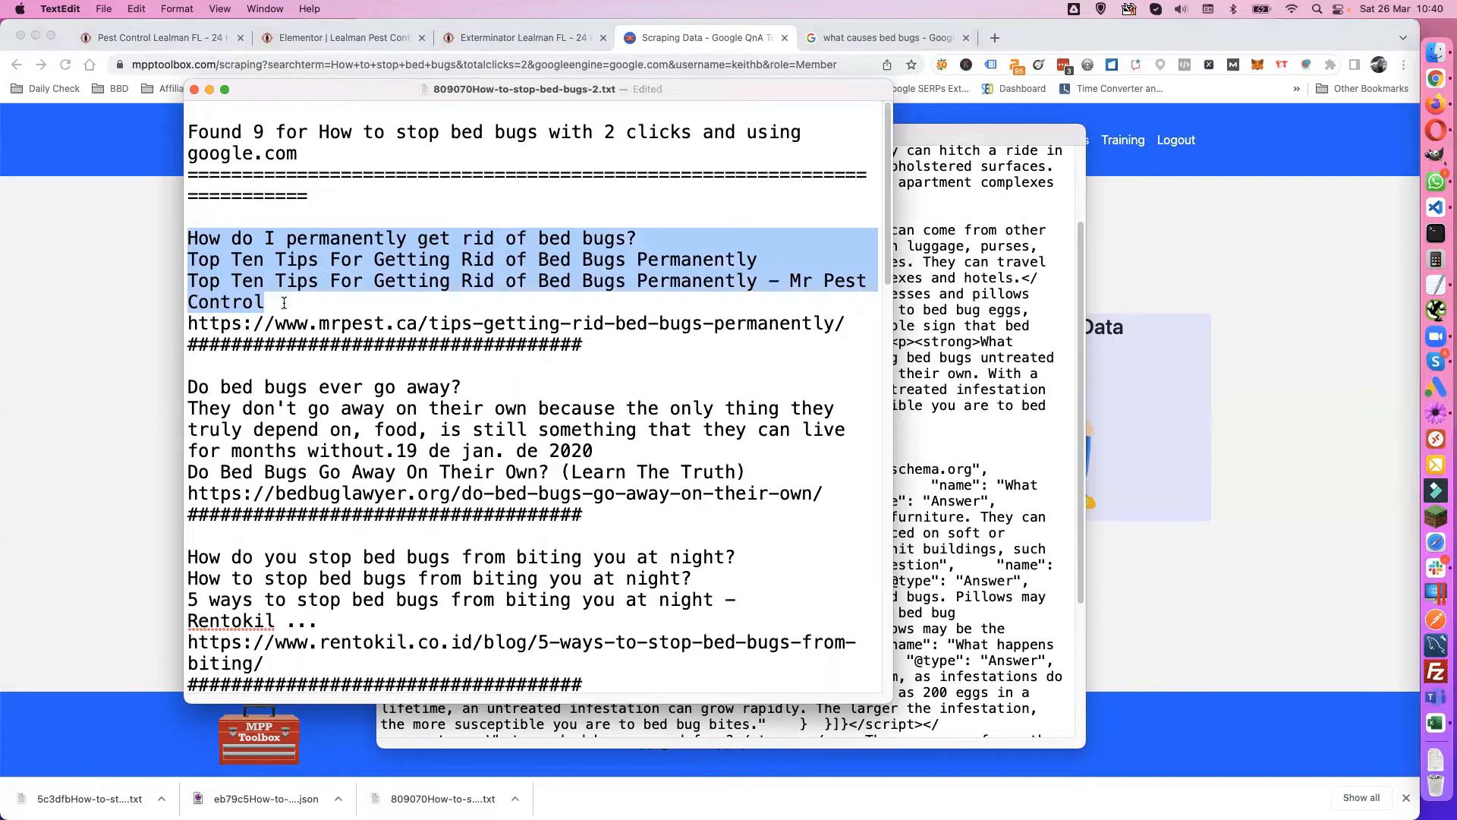
{"action": "scroll", "coordinate": [284, 303], "scroll_direction": "down", "scroll_amount": 2}
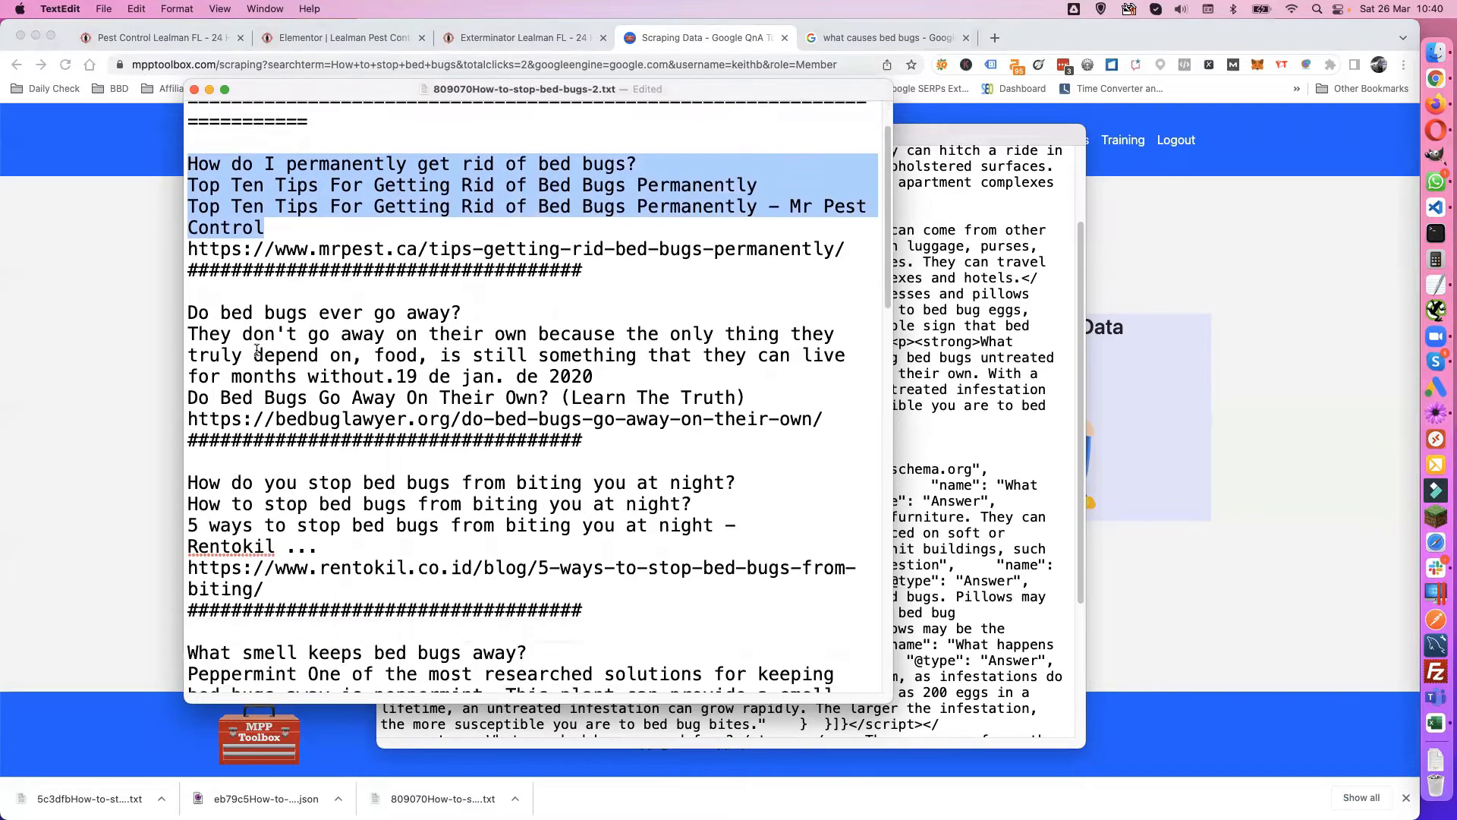
{"action": "scroll", "coordinate": [338, 325], "scroll_direction": "down", "scroll_amount": 2}
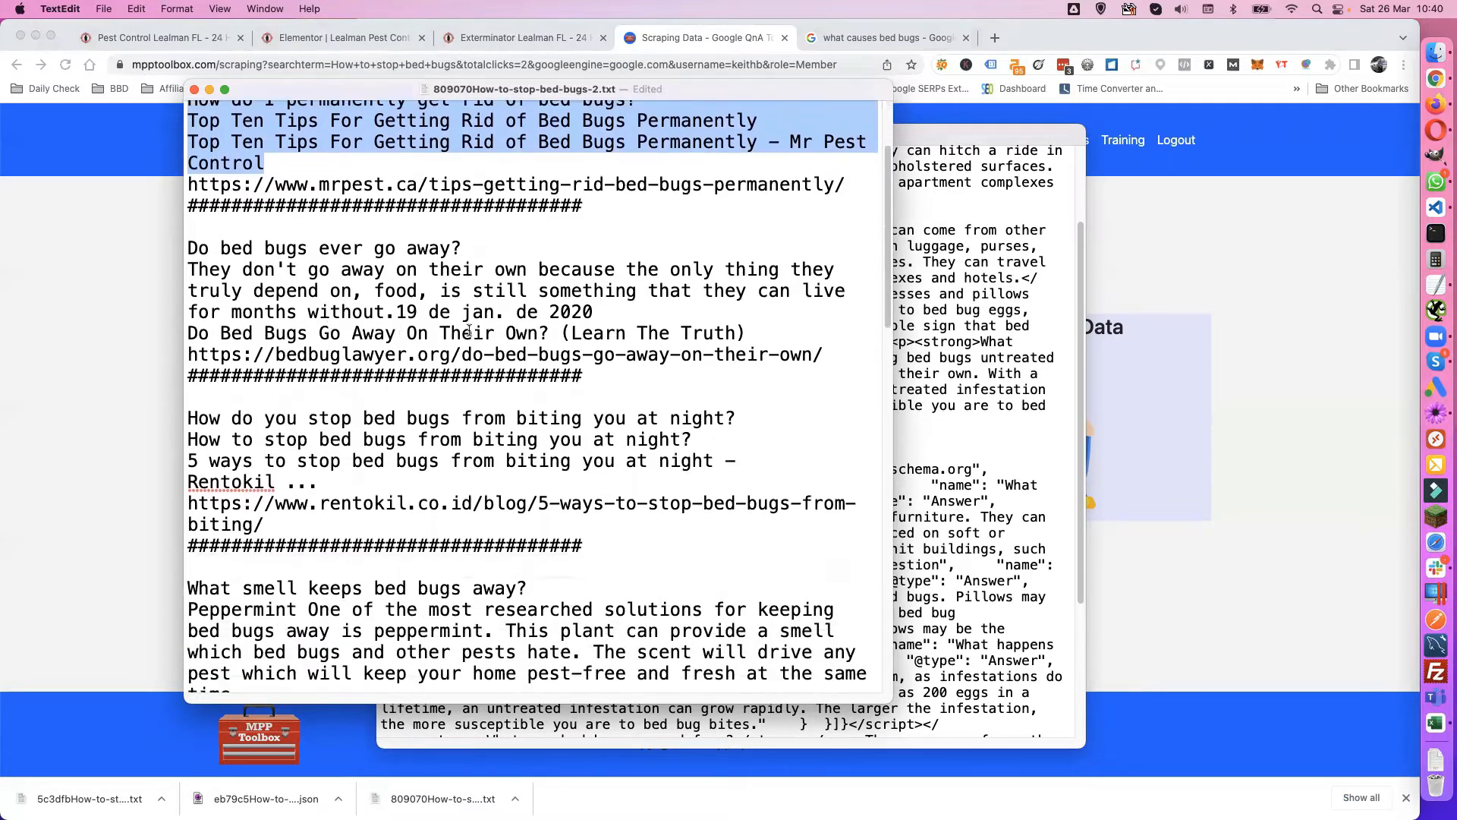
{"action": "scroll", "coordinate": [445, 332], "scroll_direction": "down", "scroll_amount": 3}
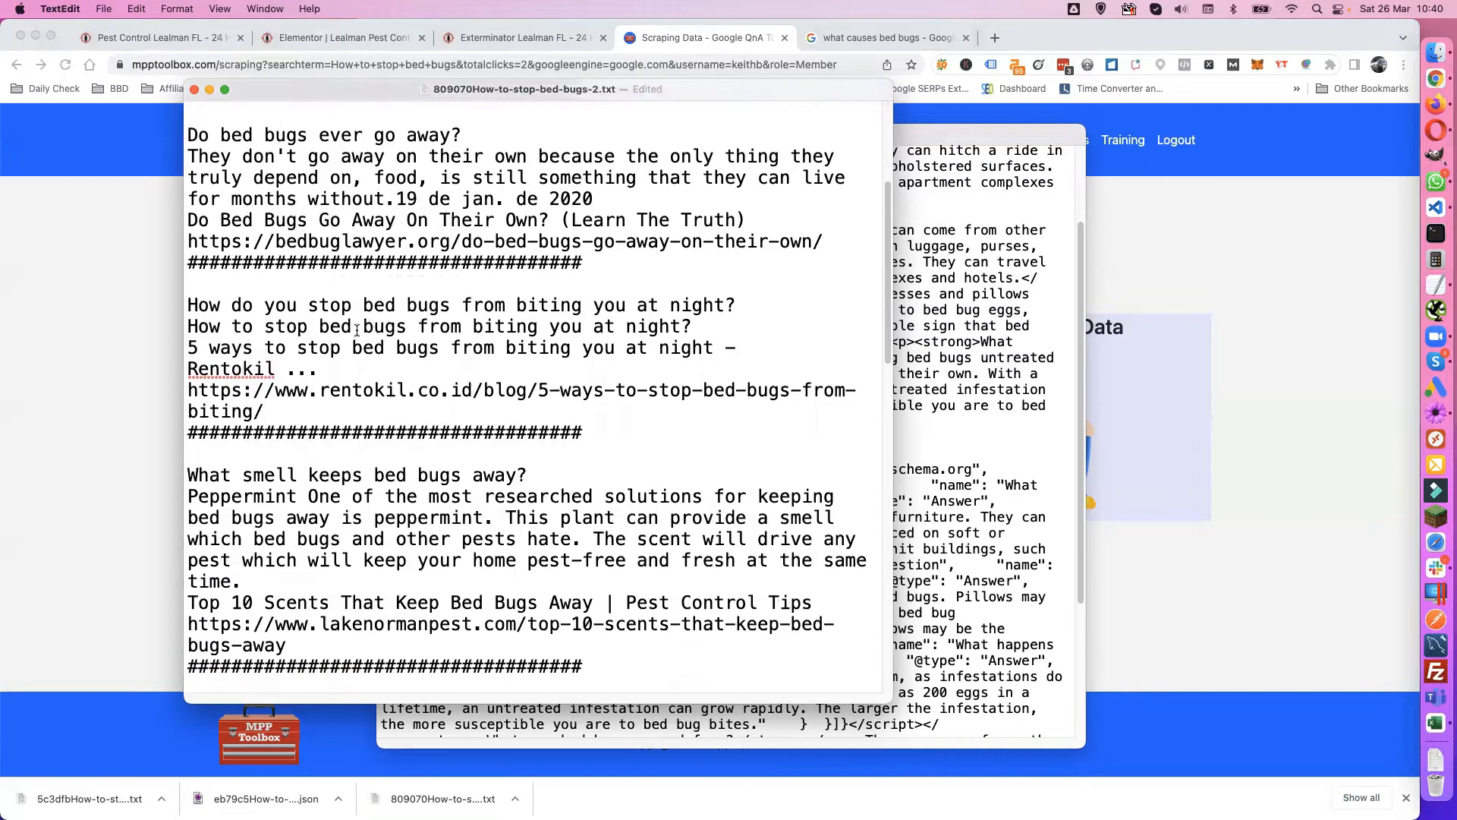
{"action": "left_click_drag", "start_coordinate": [198, 304], "coordinate": [296, 365]}
{"action": "left_click", "coordinate": [149, 377]}
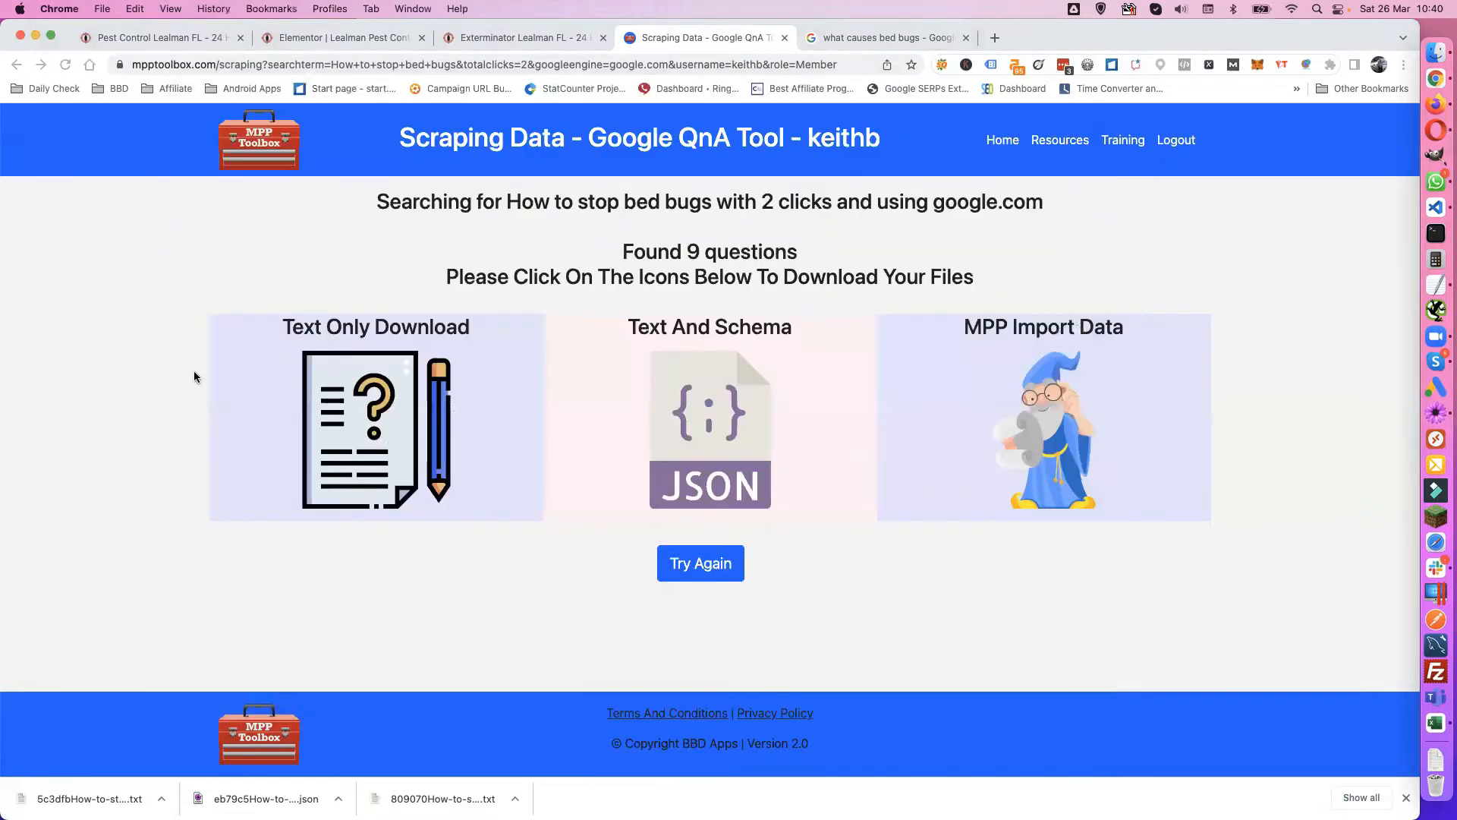
Step: Open the downloaded JSON file, examine its FAQPage schema and the HTML questions and answers below it, and close it
{"action": "left_click", "coordinate": [338, 798]}
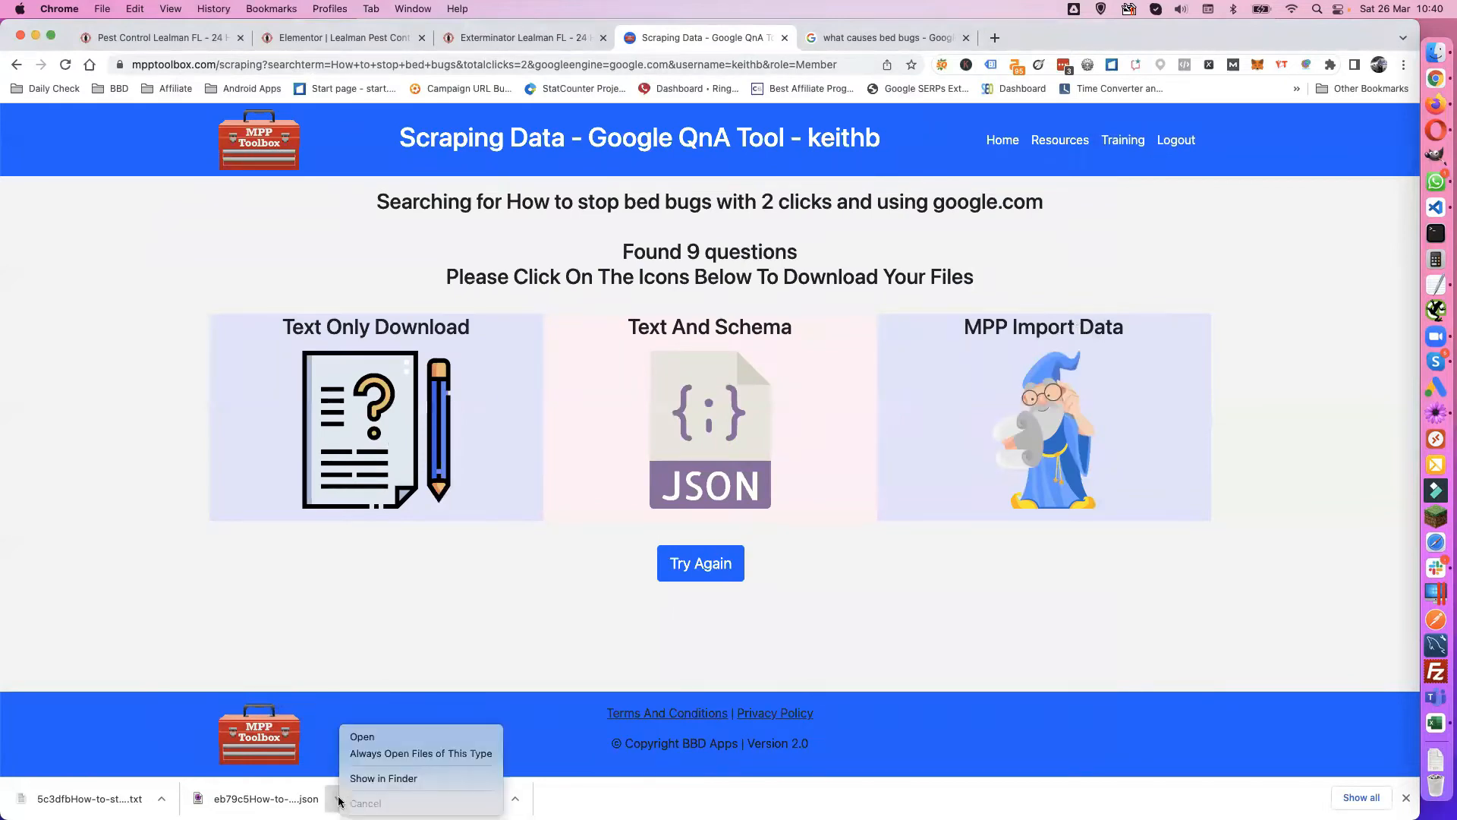
{"action": "left_click", "coordinate": [398, 738]}
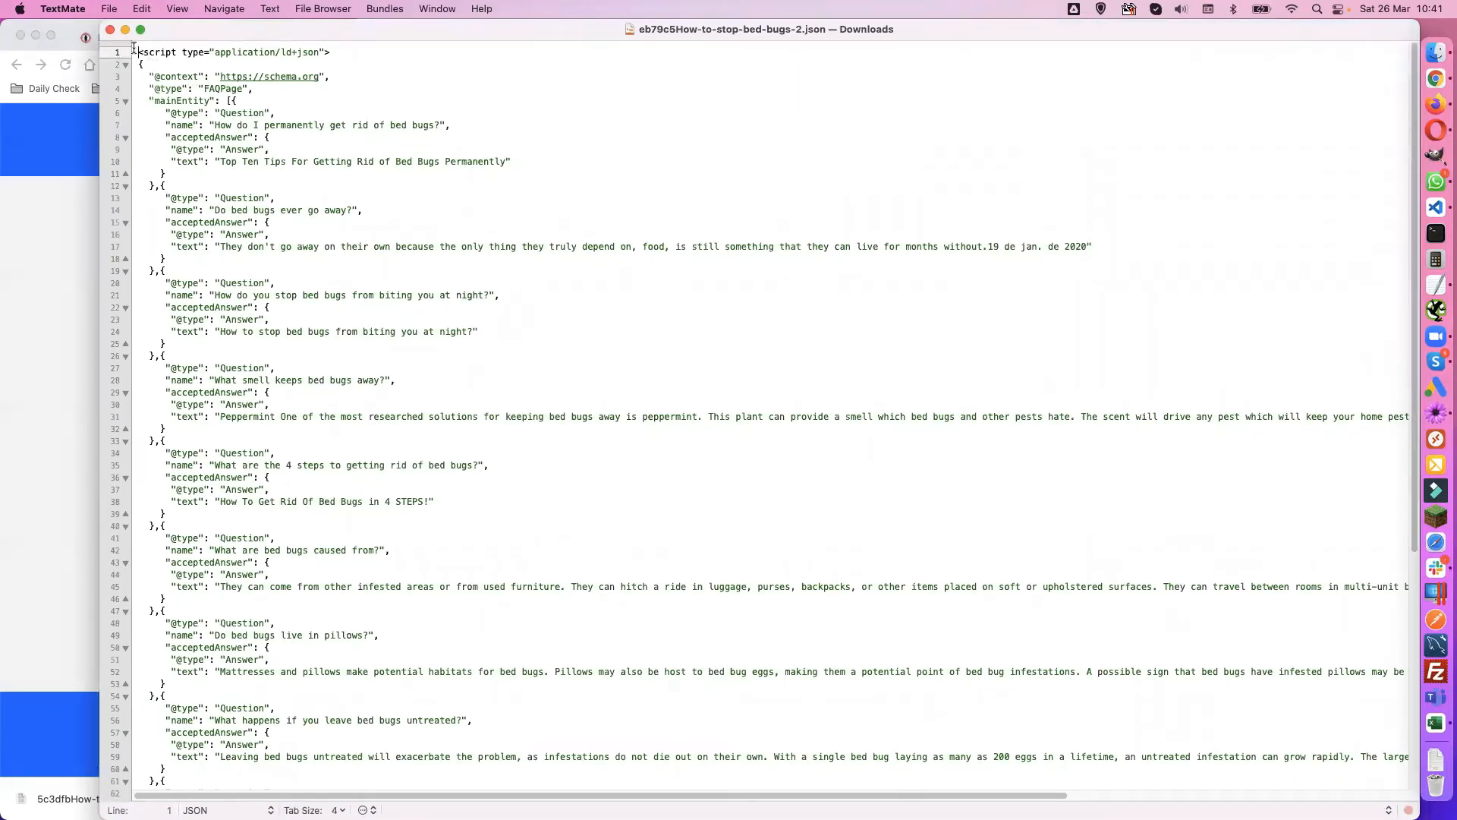
{"action": "left_click_drag", "start_coordinate": [135, 52], "coordinate": [441, 510]}
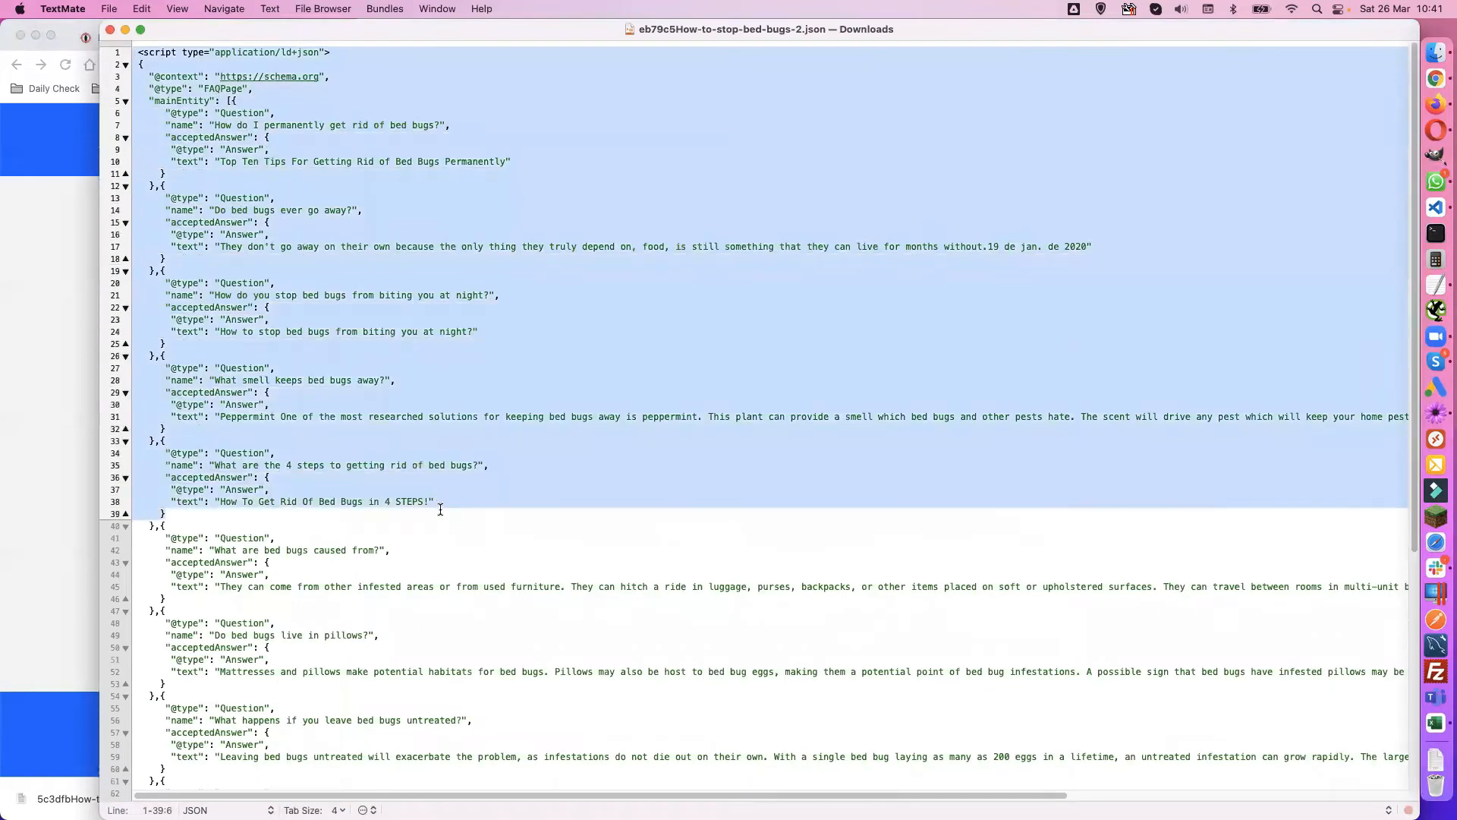
{"action": "scroll", "coordinate": [434, 478], "scroll_direction": "down", "scroll_amount": 8}
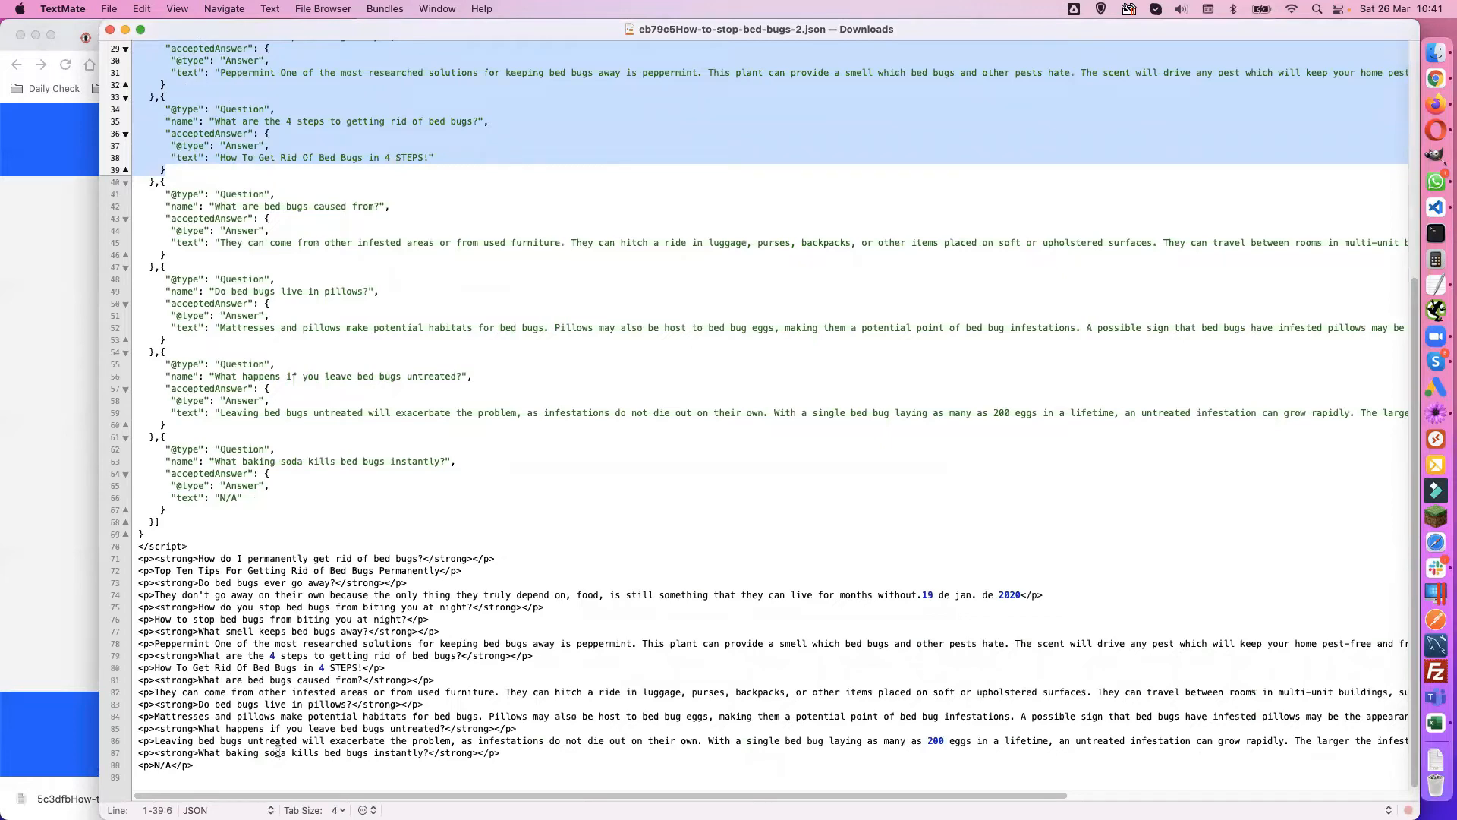
{"action": "left_click", "coordinate": [202, 764]}
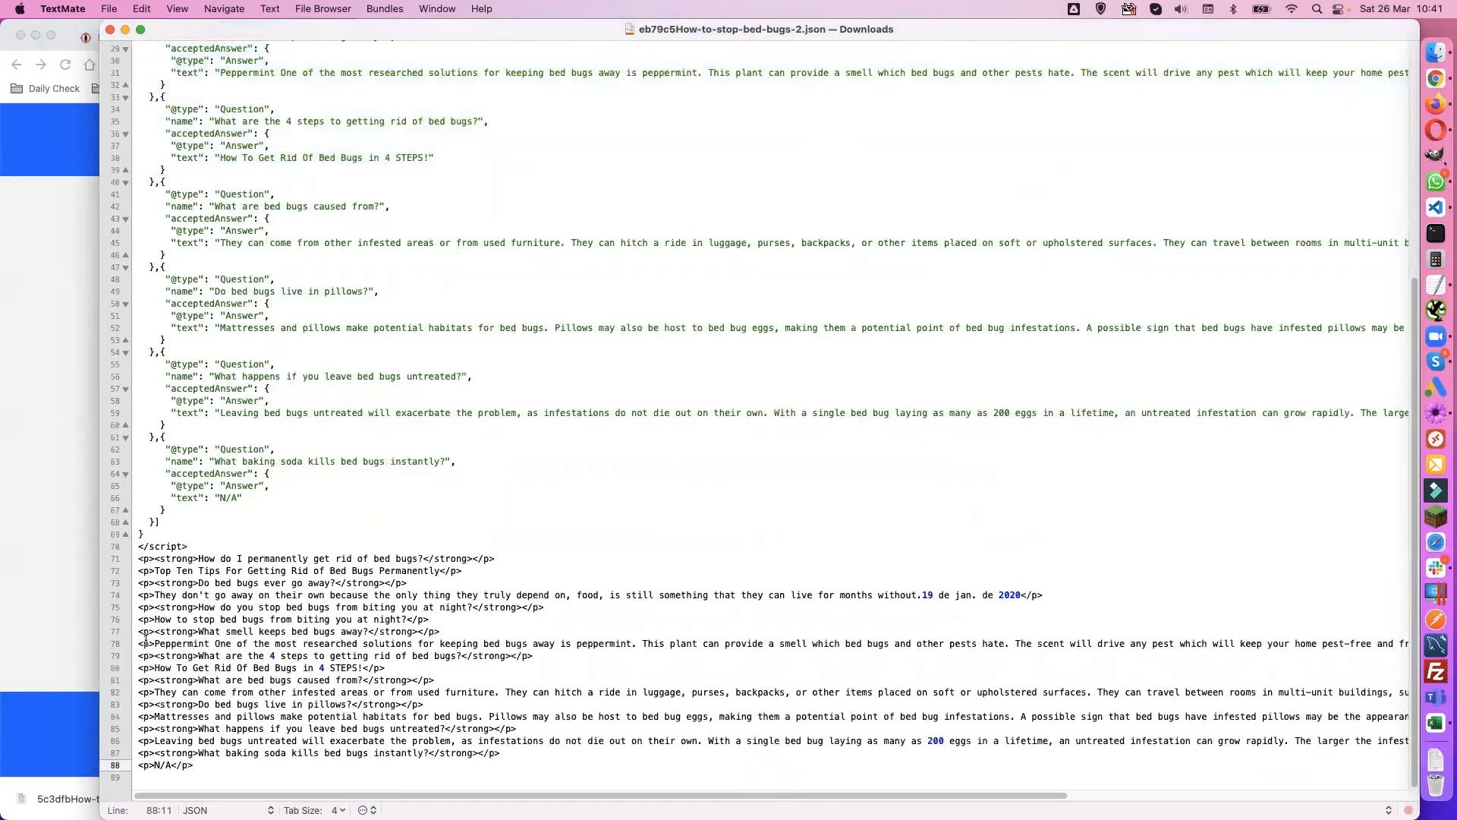
{"action": "left_click", "coordinate": [111, 30]}
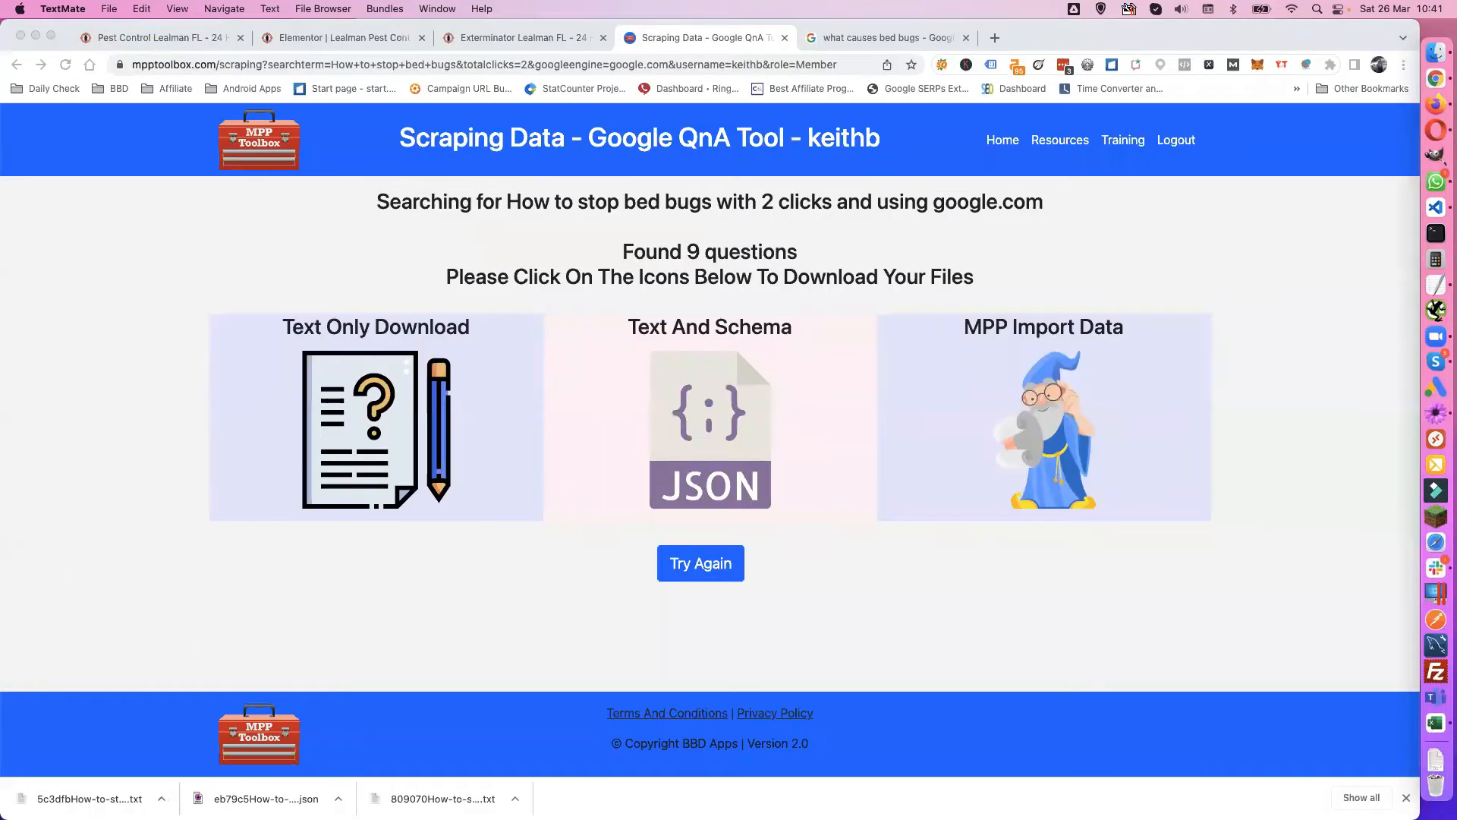
Step: Open the MPP import data download with its text enlarged, examine its spintax shortcode data, close it, and return to the browser
{"action": "left_click", "coordinate": [162, 799]}
{"action": "left_click", "coordinate": [194, 737]}
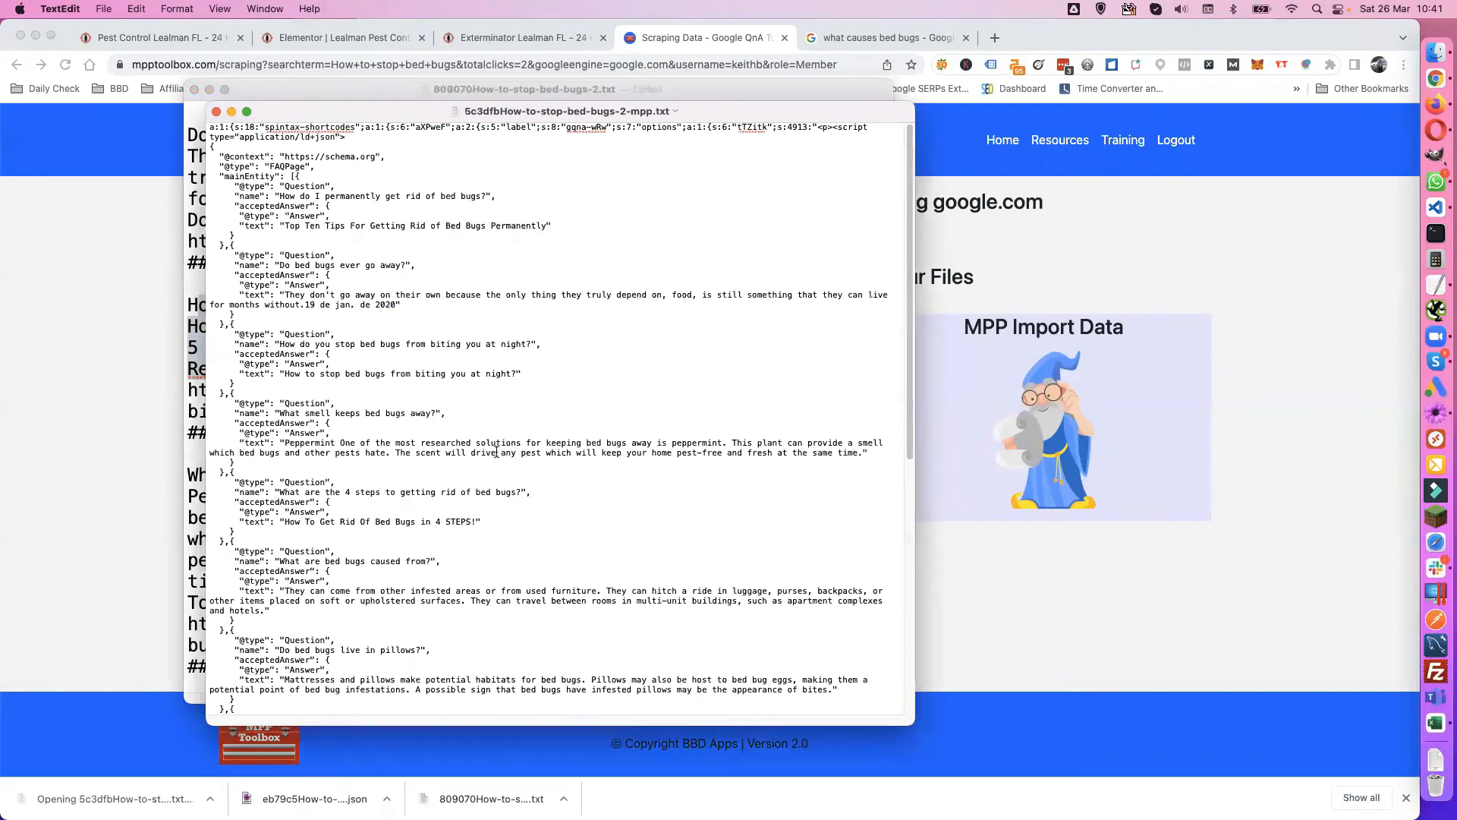
{"action": "key", "text": "super+plus"}
{"action": "key", "text": "super+plus"}
{"action": "key", "text": "super+plus"}
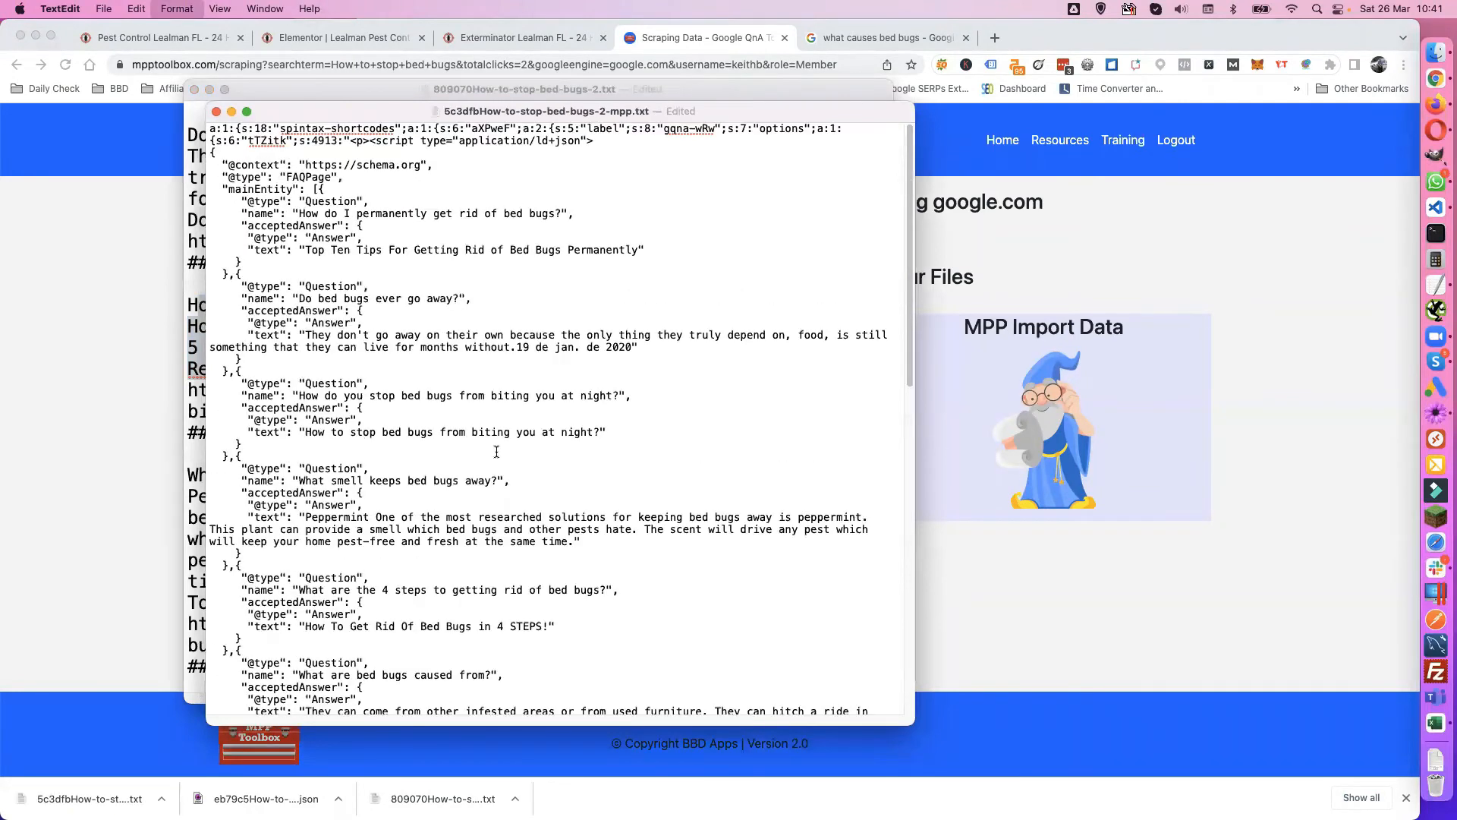
{"action": "key", "text": "super+plus"}
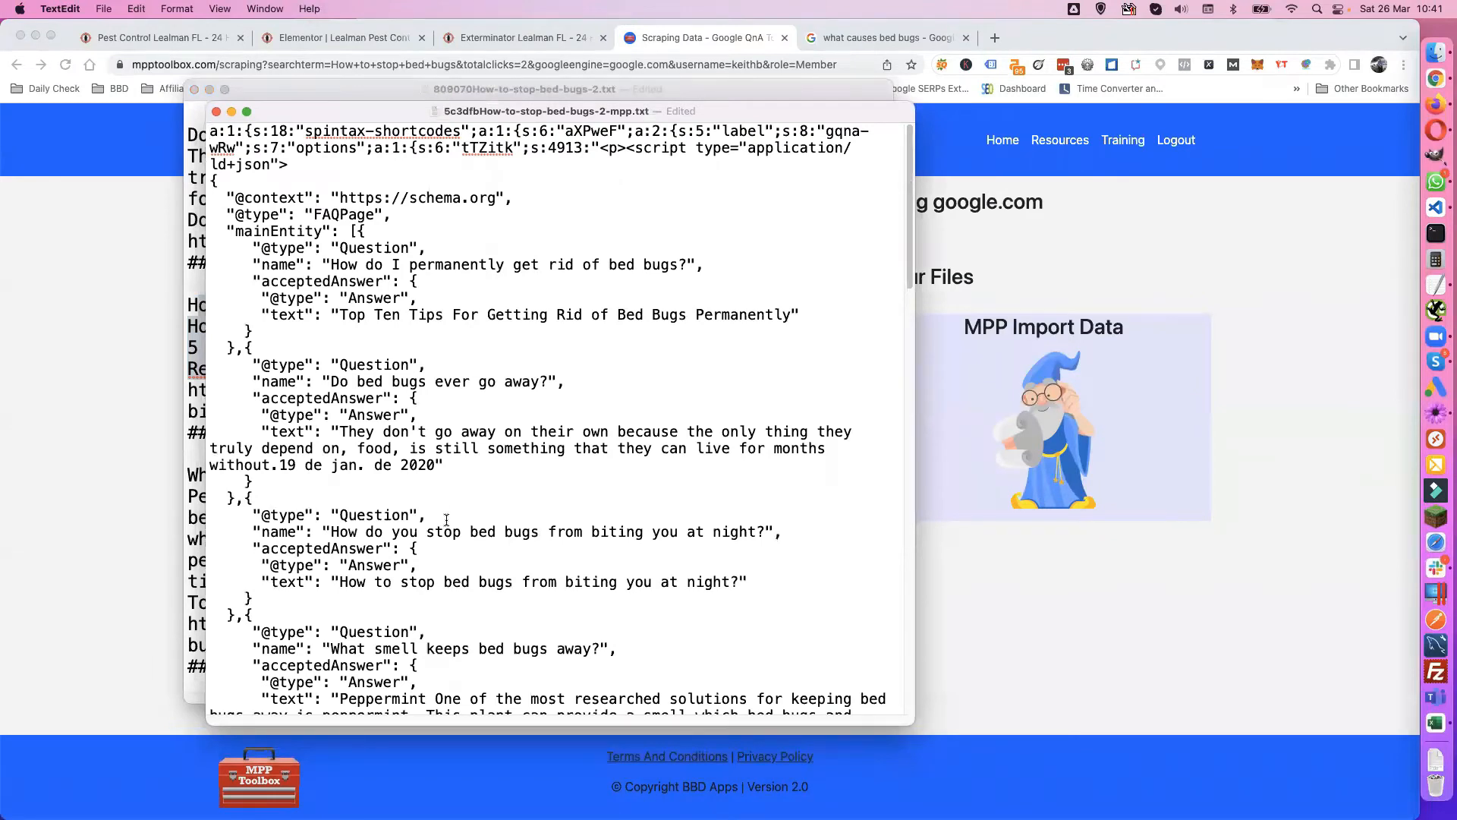
{"action": "left_click", "coordinate": [216, 113]}
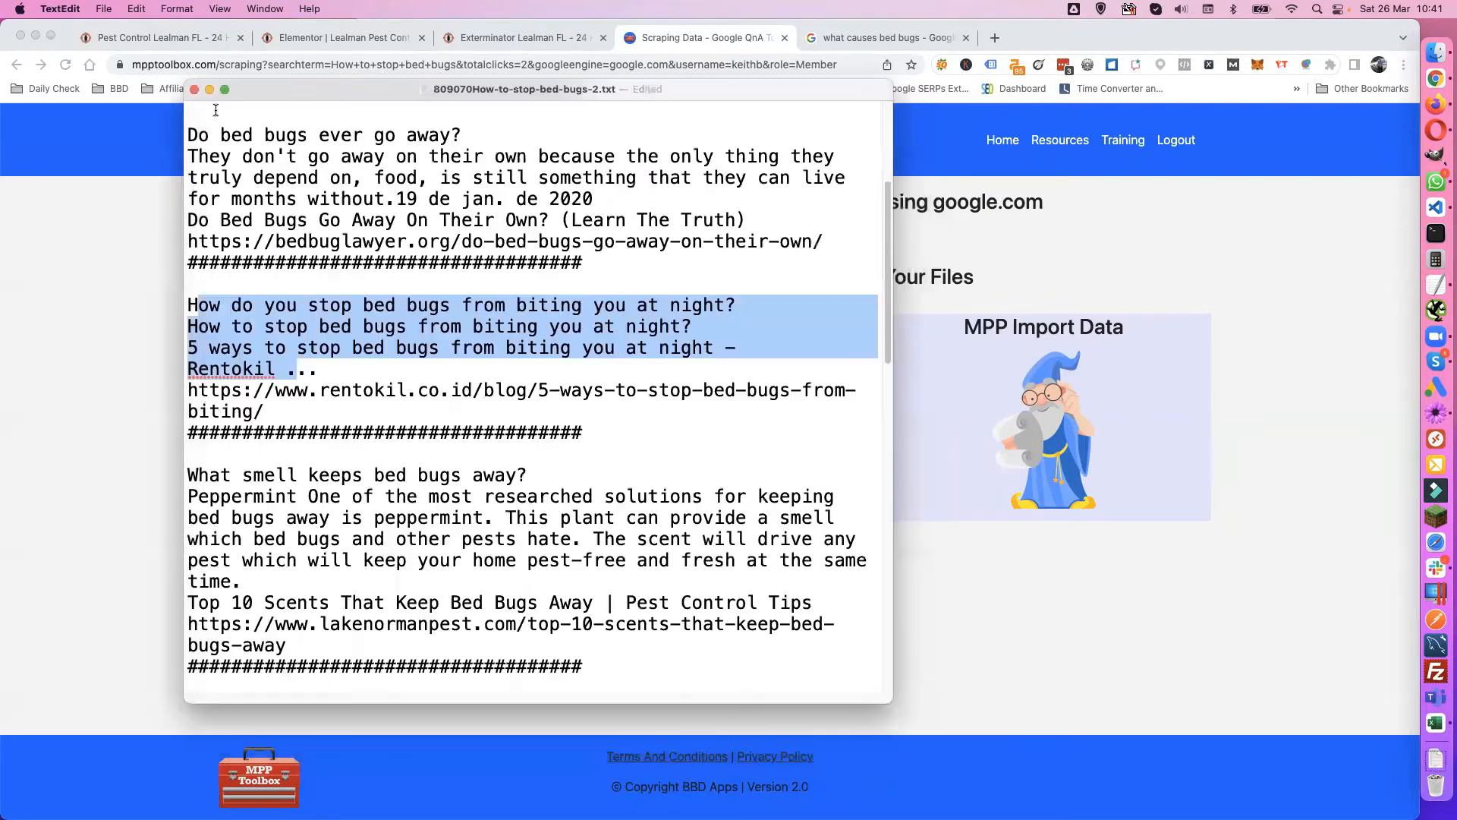
{"action": "left_click", "coordinate": [394, 353]}
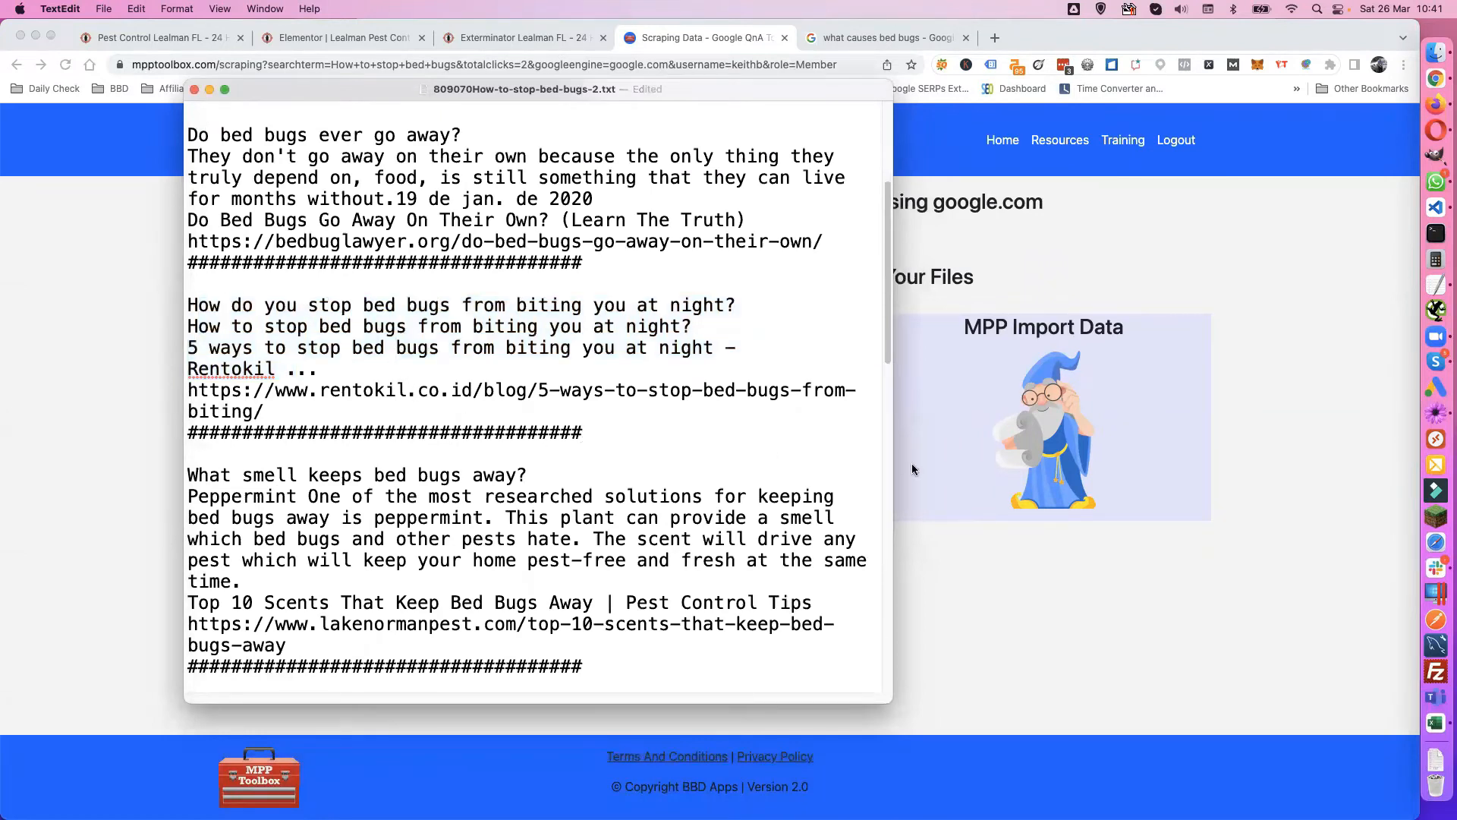
{"action": "left_click", "coordinate": [934, 482]}
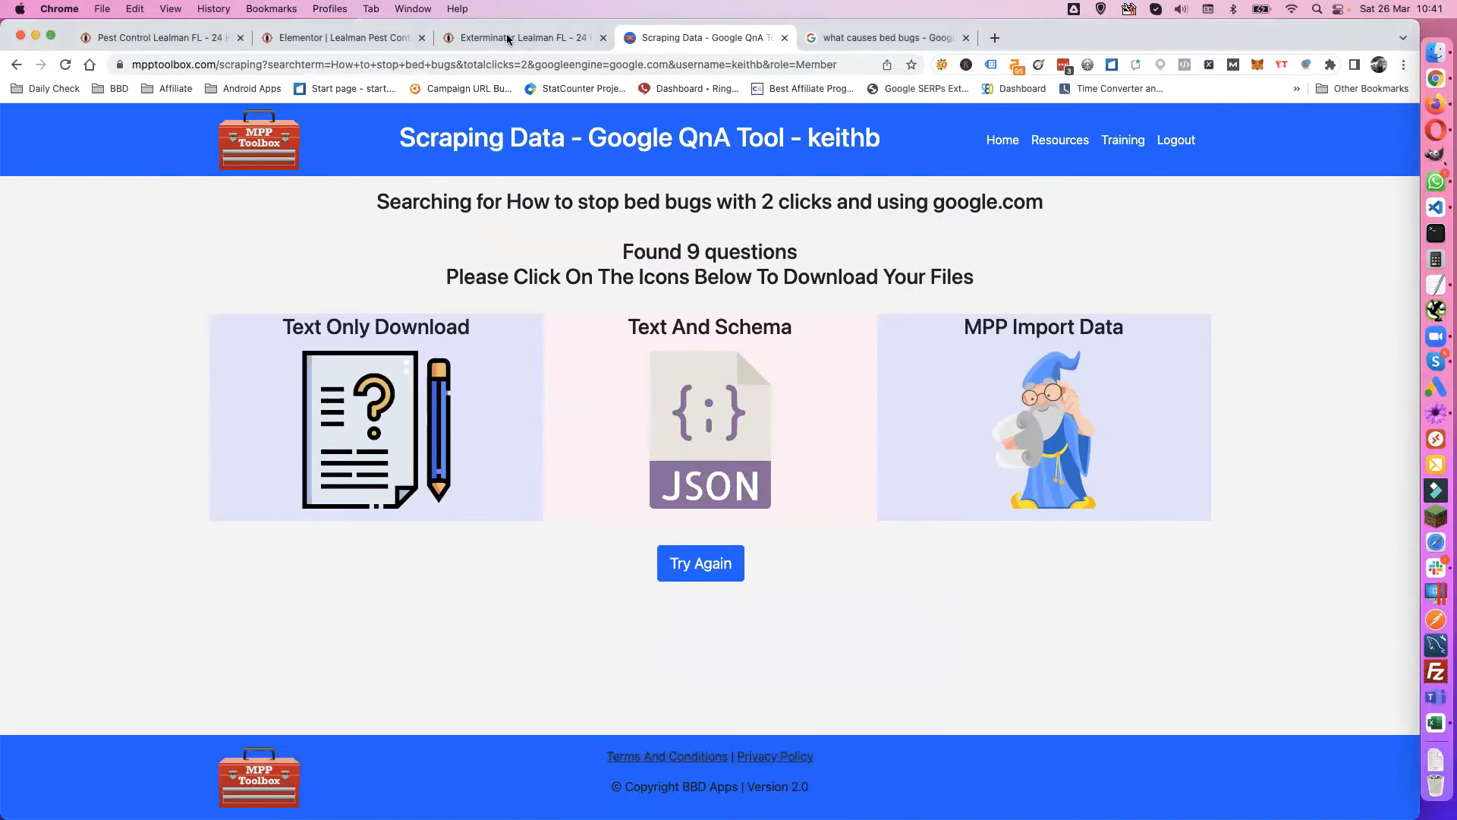
Step: Switch to the Elementor page of the Lealman pest control site and exit it to the WordPress Edit Magic Page screen
{"action": "left_click", "coordinate": [324, 40]}
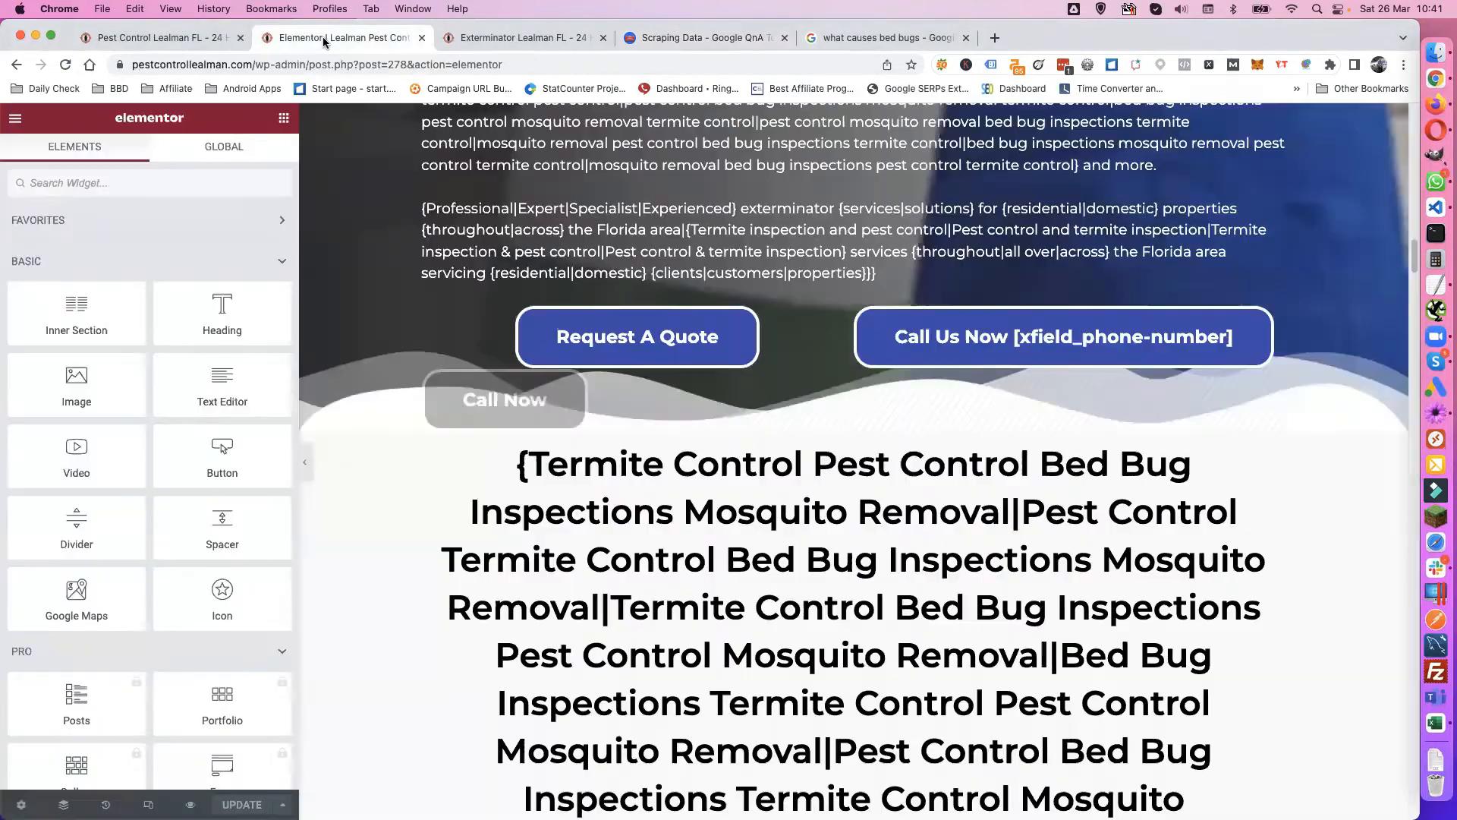
{"action": "left_click", "coordinate": [516, 39]}
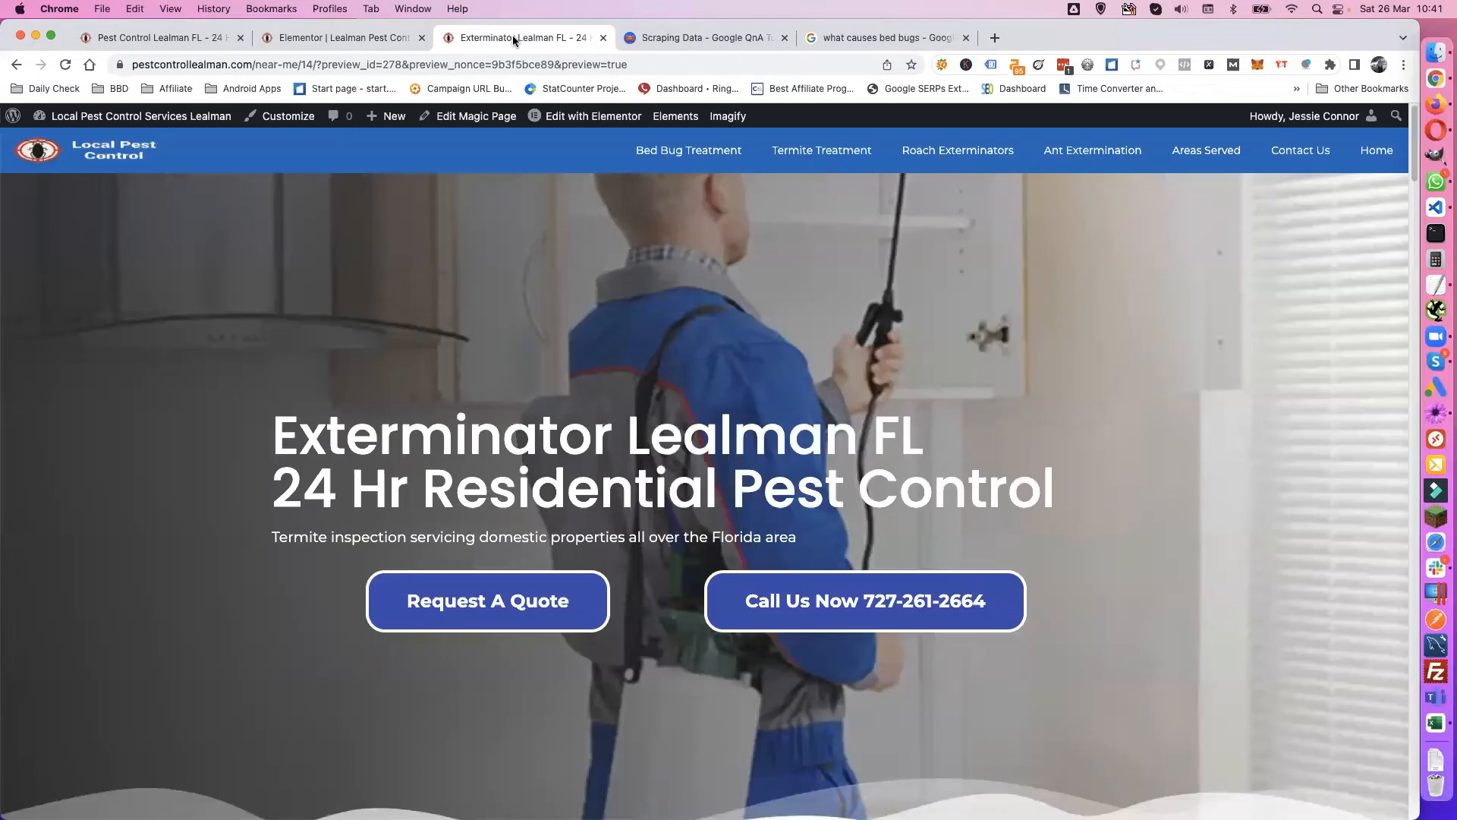
{"action": "left_click", "coordinate": [373, 41]}
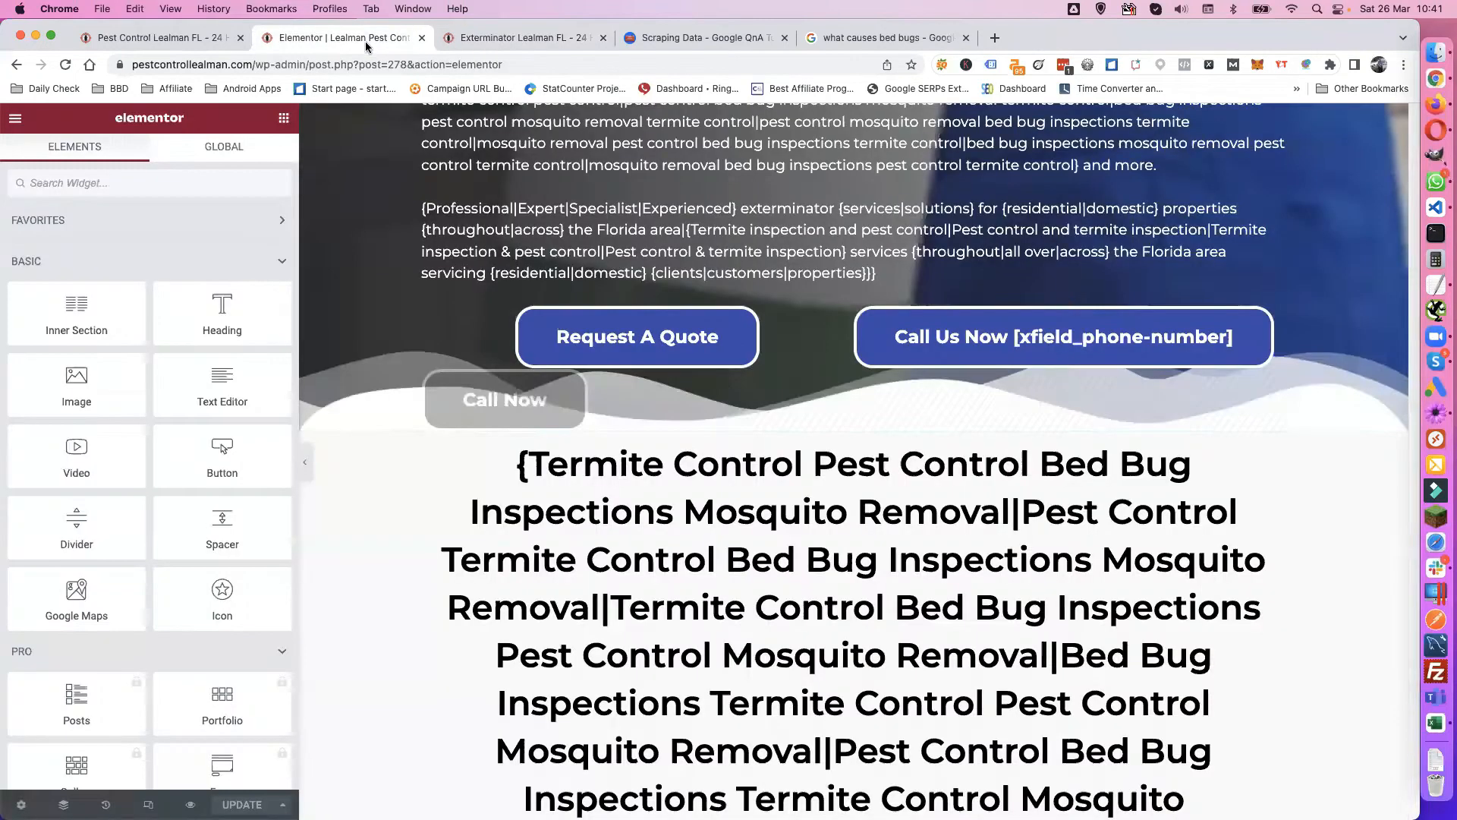
{"action": "left_click", "coordinate": [14, 123]}
{"action": "left_click", "coordinate": [122, 387]}
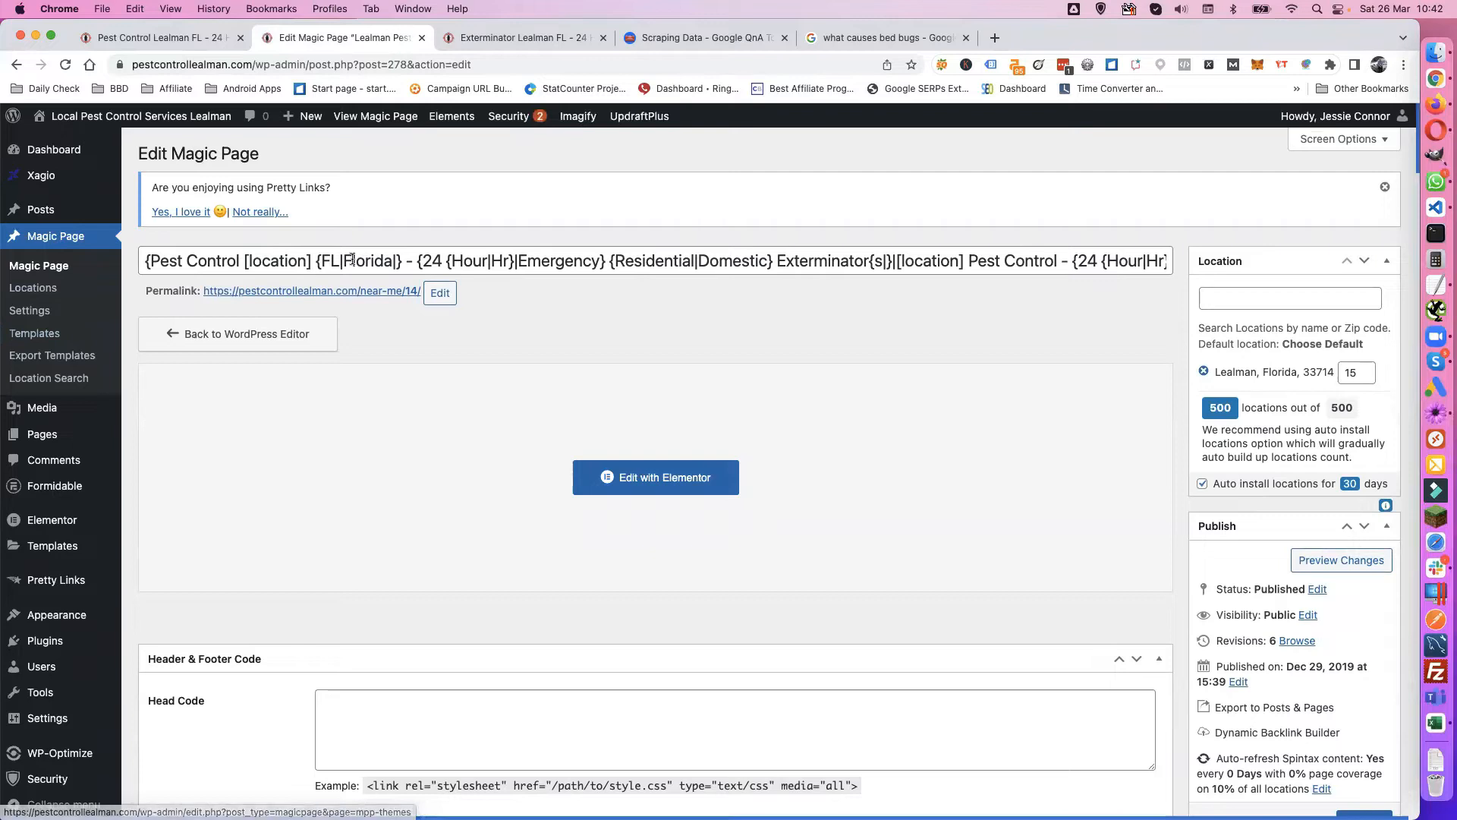
Step: Go to the Magic Page settings and open the Import Export Data section
{"action": "left_click", "coordinate": [28, 312]}
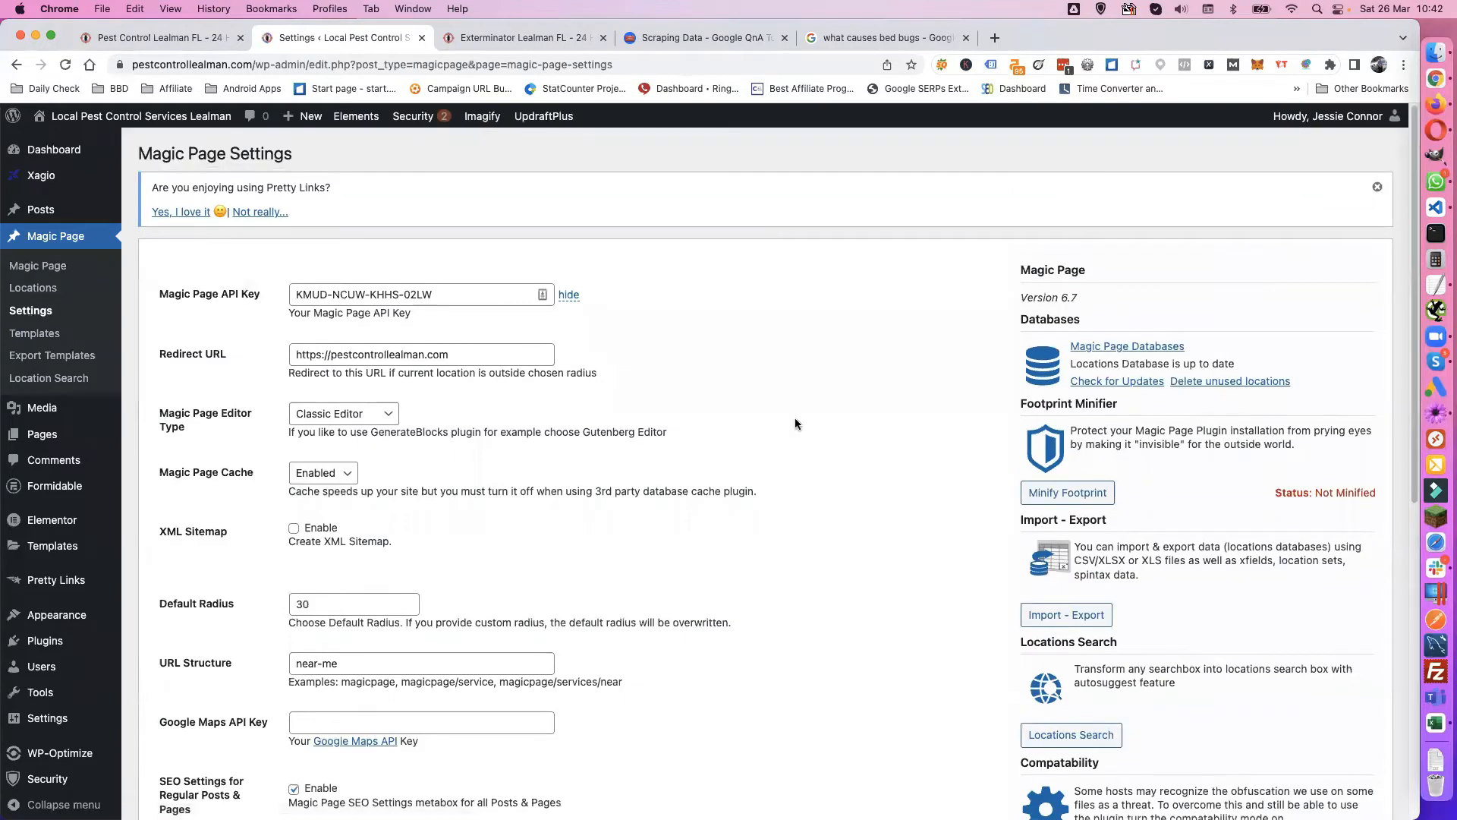
{"action": "scroll", "coordinate": [795, 419], "scroll_direction": "down", "scroll_amount": 2}
{"action": "left_click", "coordinate": [1085, 531]}
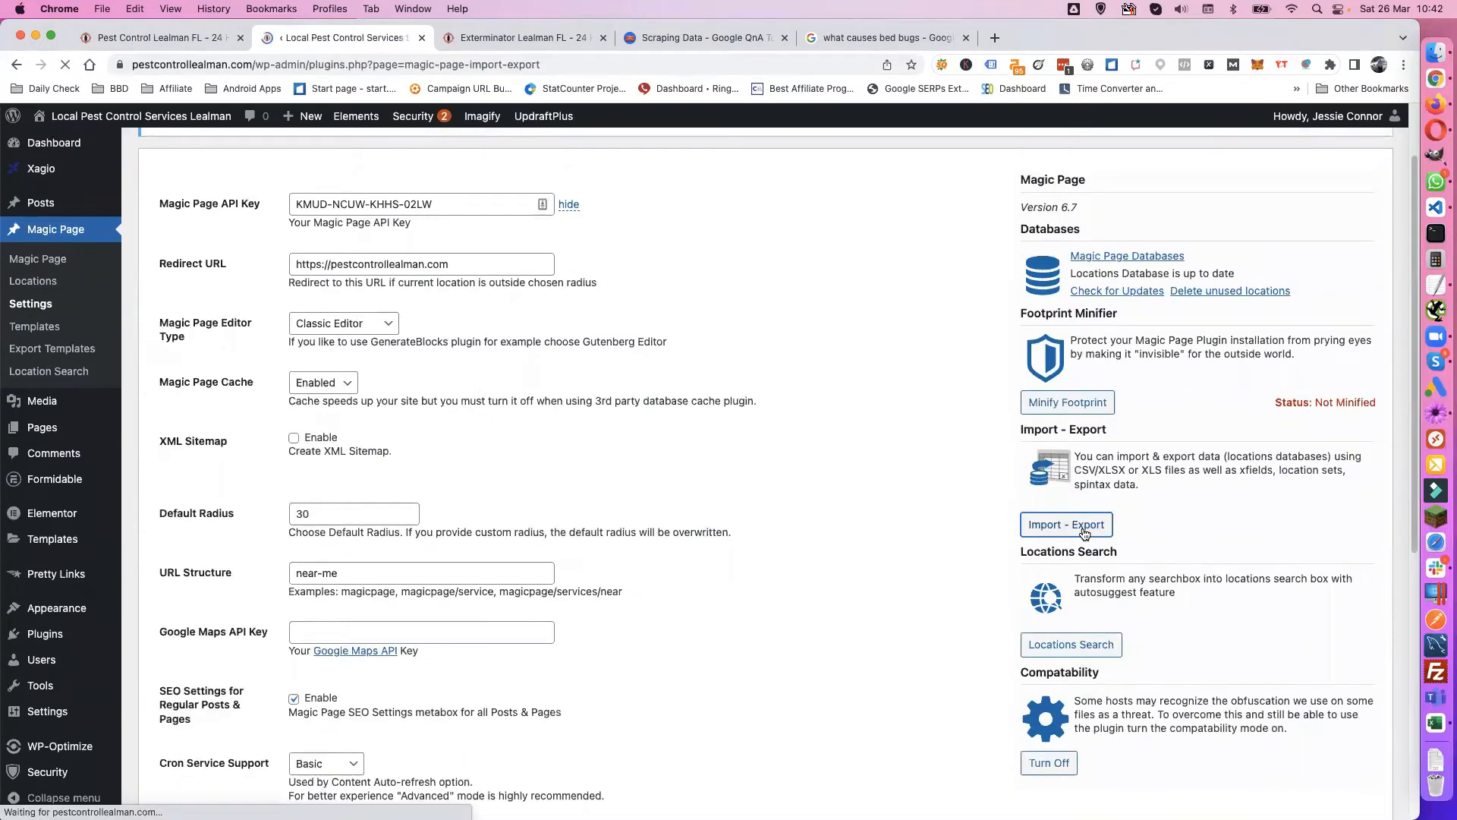
{"action": "left_click", "coordinate": [405, 241]}
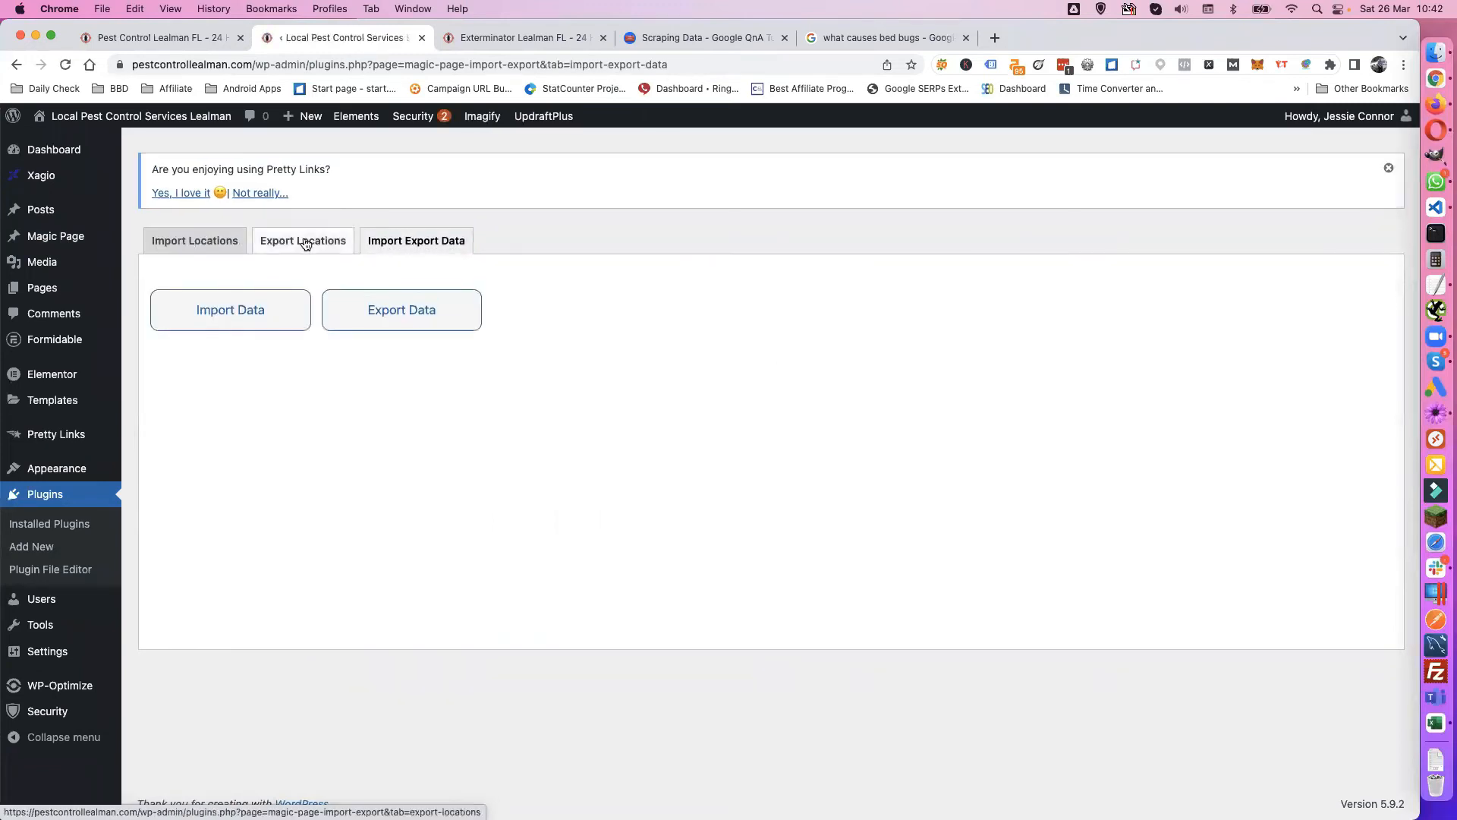
Step: Import the spintax shortcodes from 5c3dfbHow-to-stop-bed-bugs-2-mpp.txt in Downloads, merging them with the existing data
{"action": "left_click", "coordinate": [243, 312]}
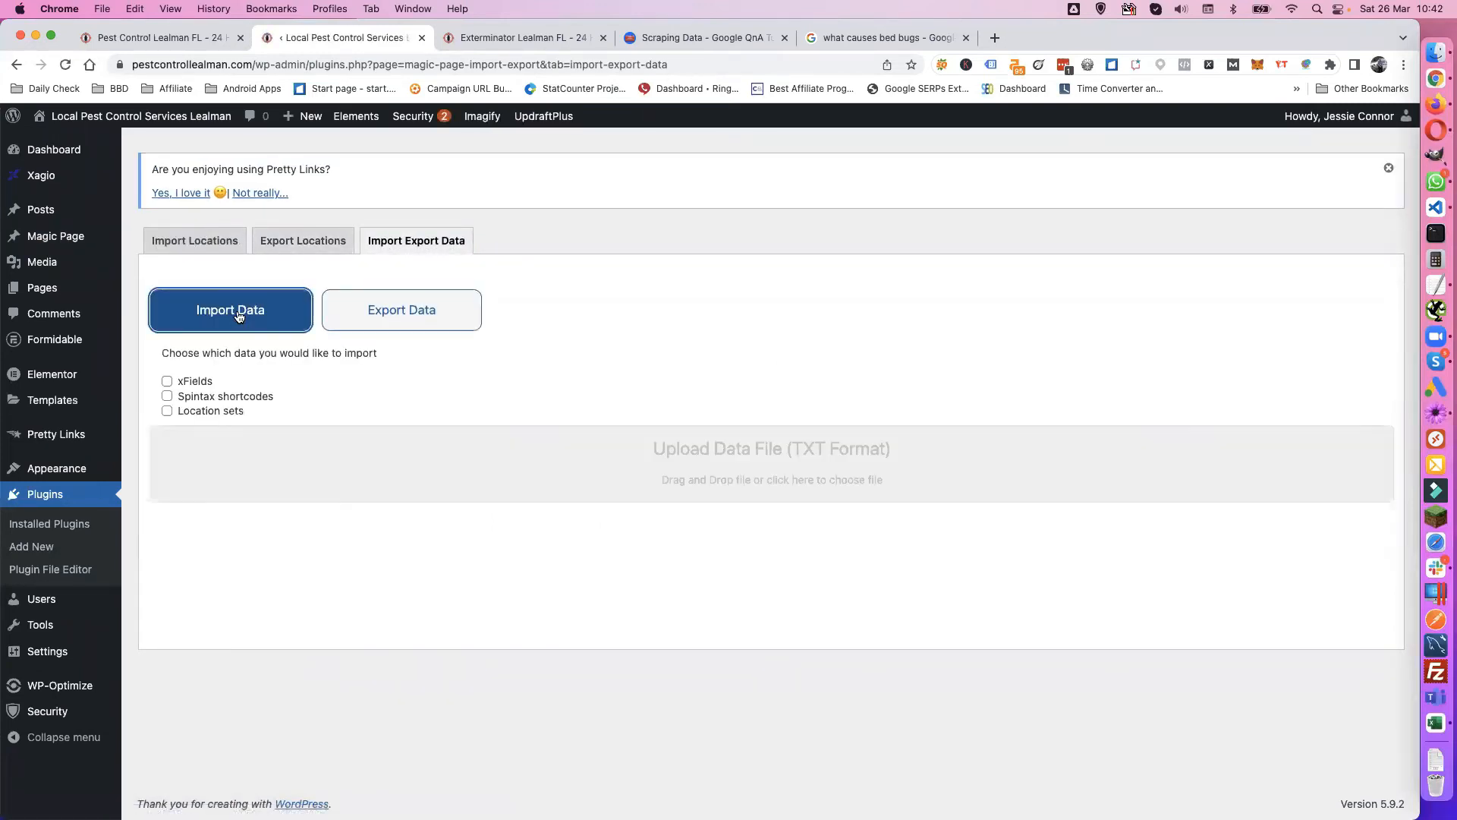
{"action": "left_click", "coordinate": [168, 398]}
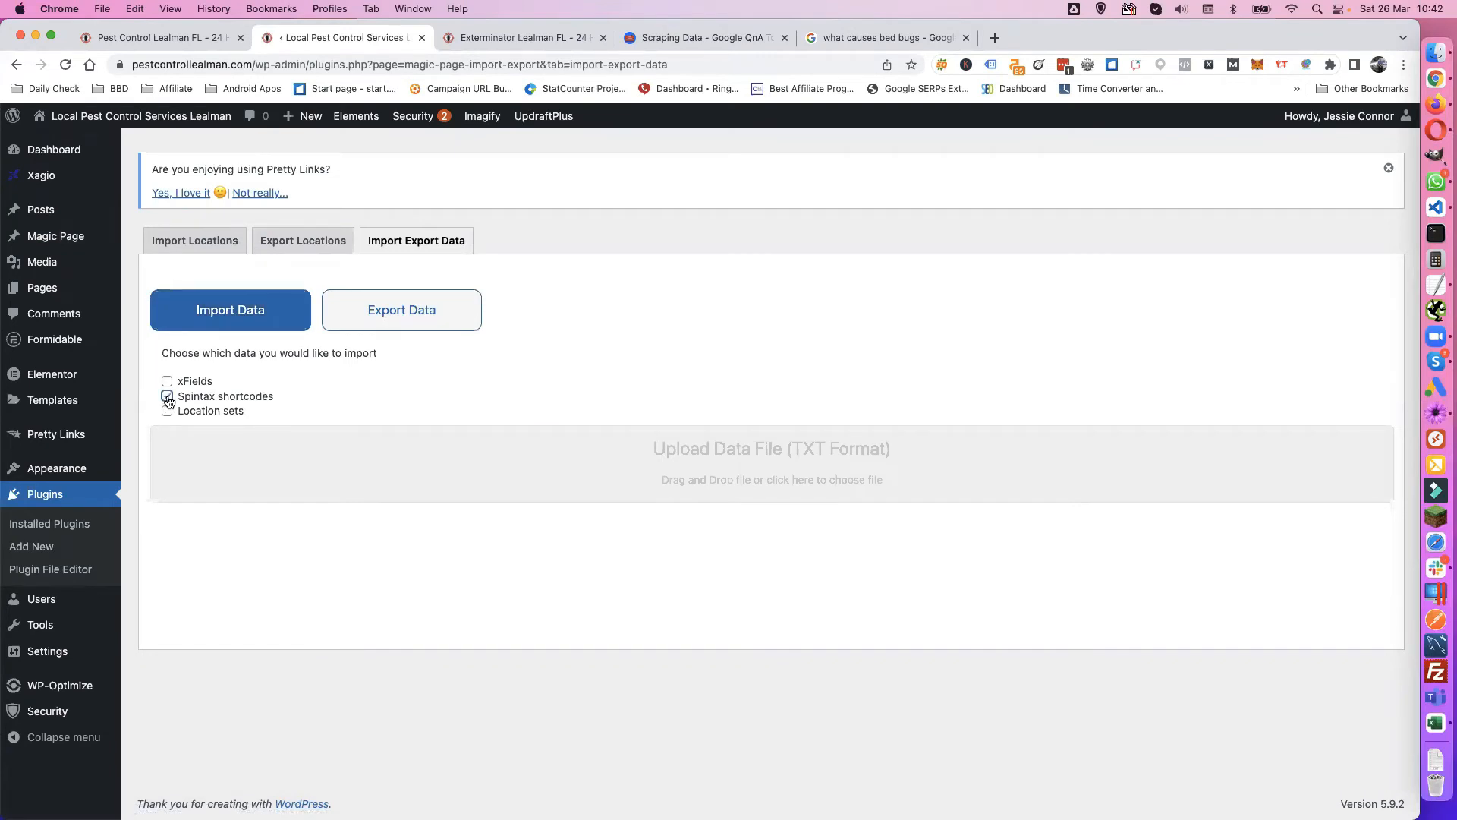
{"action": "left_click", "coordinate": [1434, 54]}
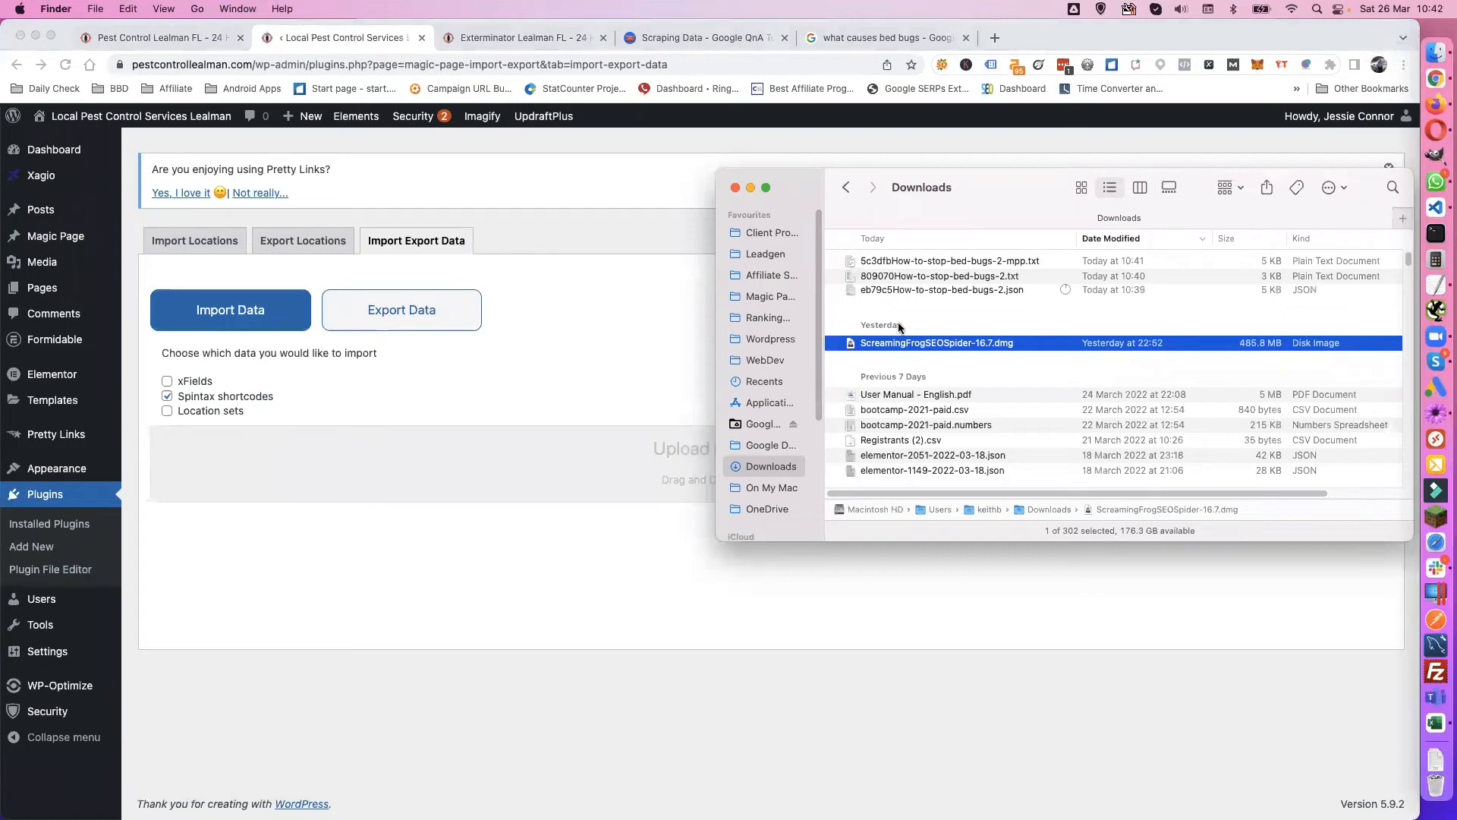
{"action": "left_click", "coordinate": [889, 261]}
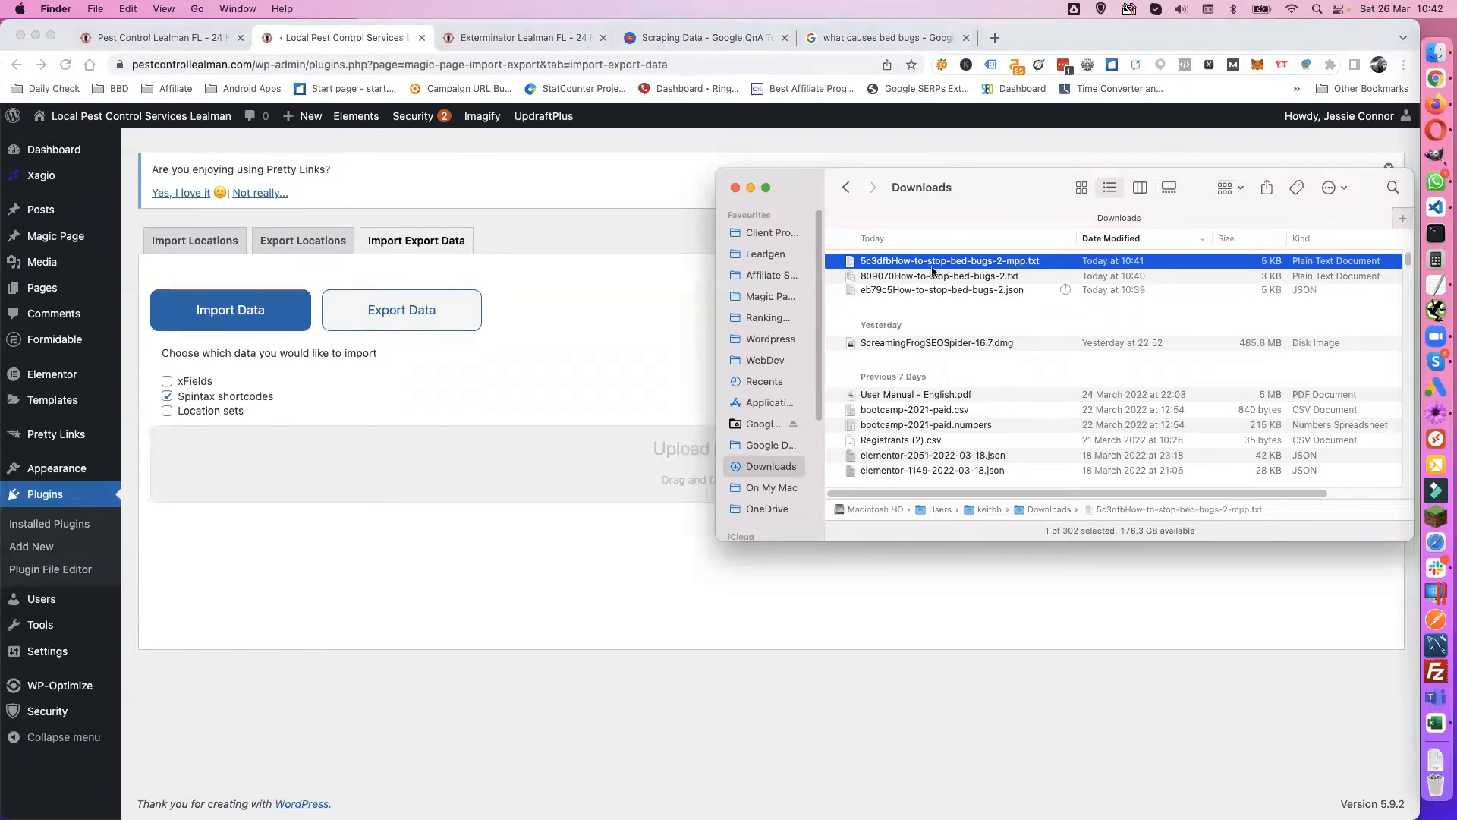
{"action": "left_click_drag", "start_coordinate": [895, 265], "coordinate": [456, 486]}
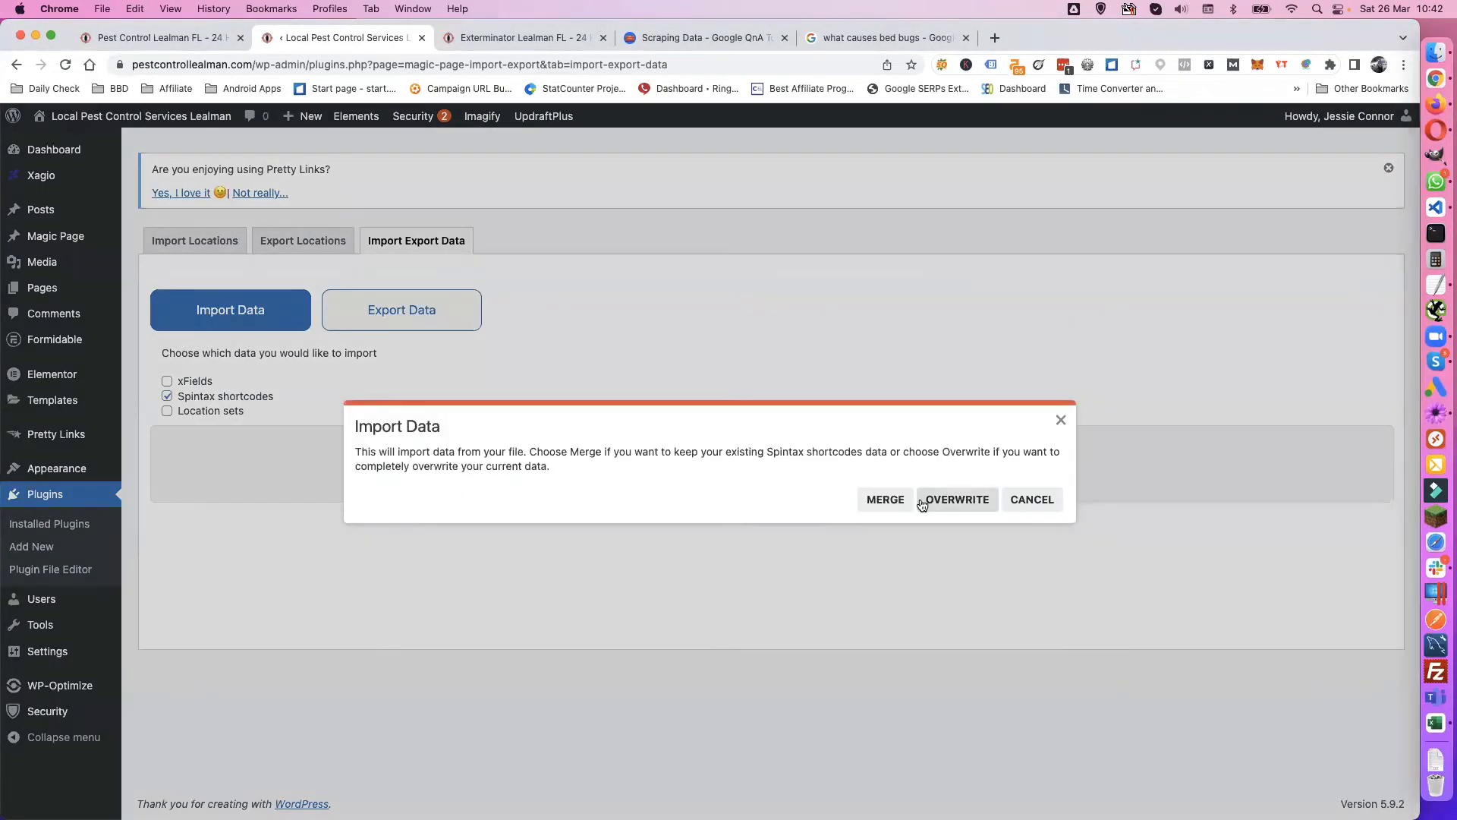
{"action": "left_click", "coordinate": [886, 499]}
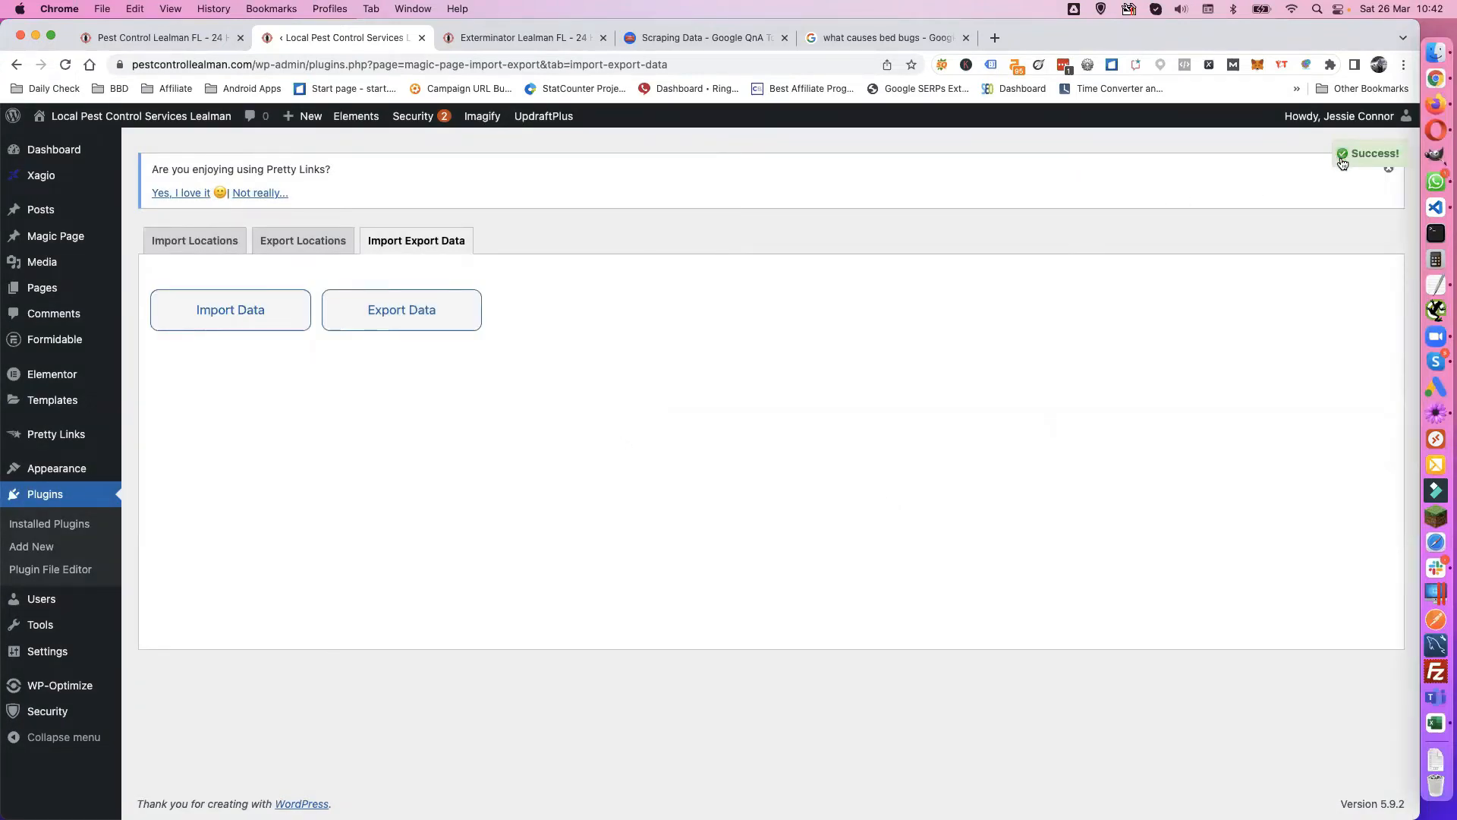
Step: Open the Lealman Pest Control Magic Page for editing and locate the newly imported shortcode in its spintax shortcode list
{"action": "mouse_move", "coordinate": [53, 239]}
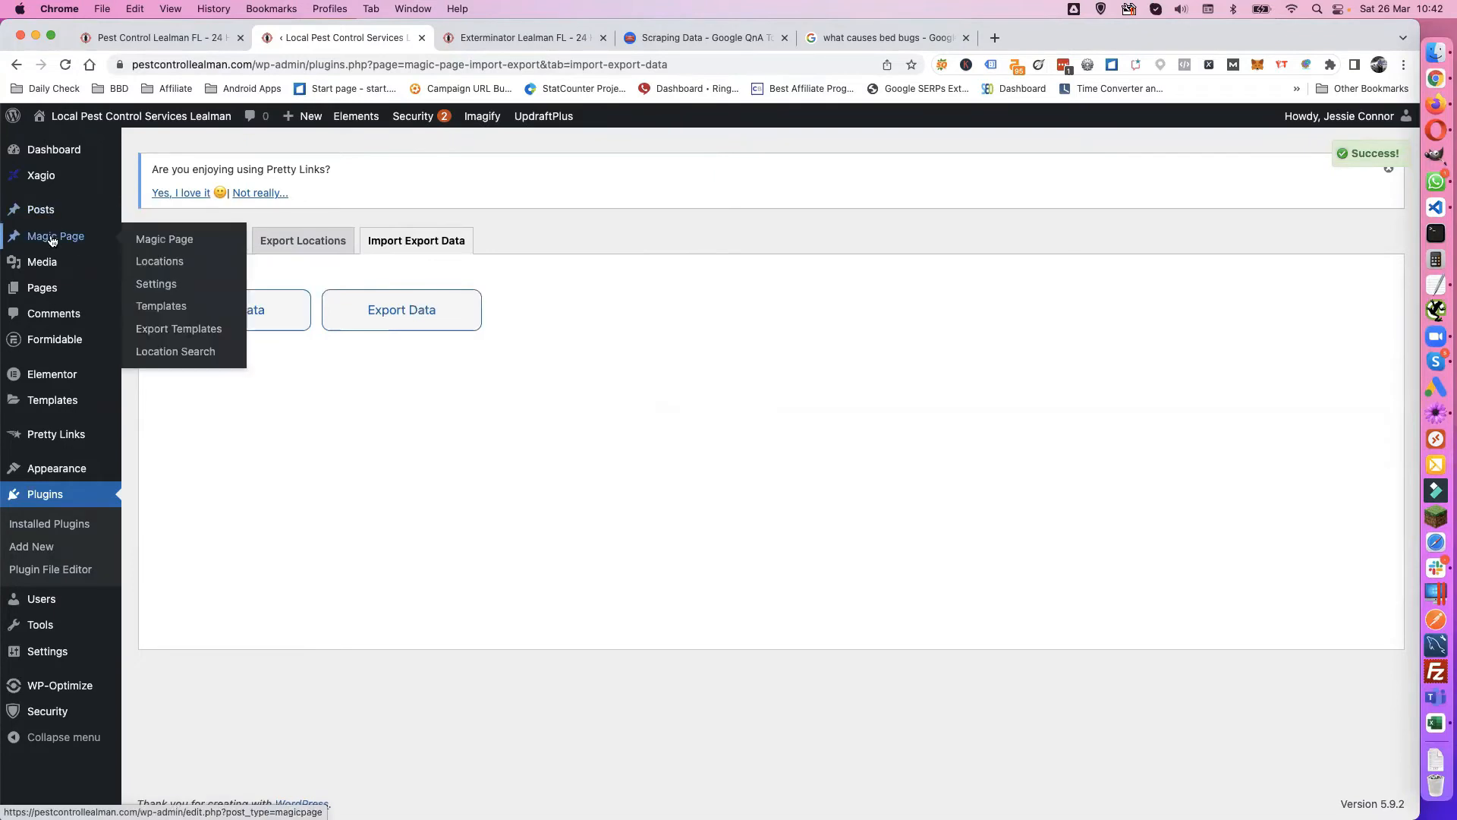
{"action": "left_click", "coordinate": [151, 245]}
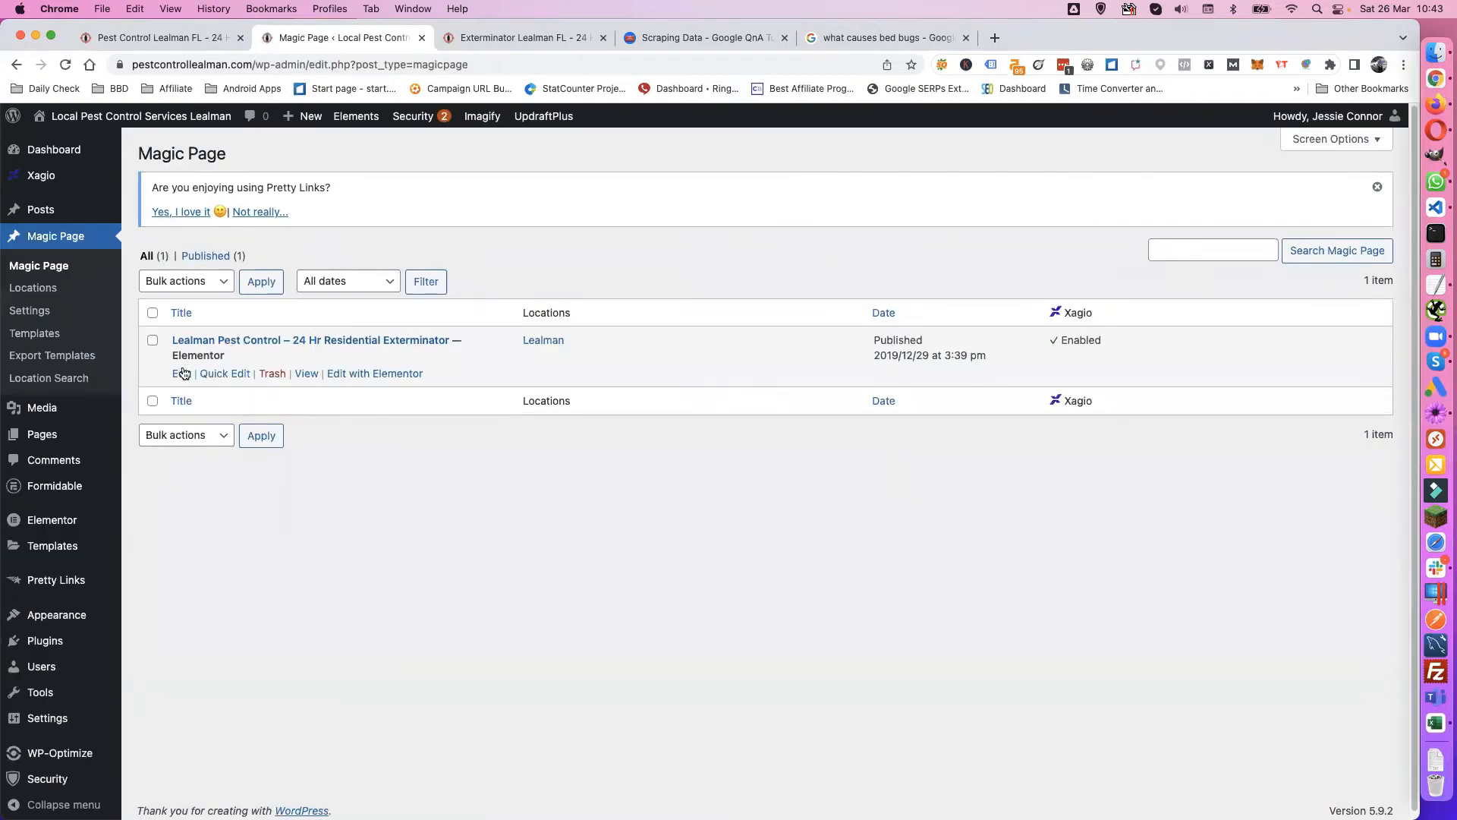
{"action": "left_click", "coordinate": [184, 373]}
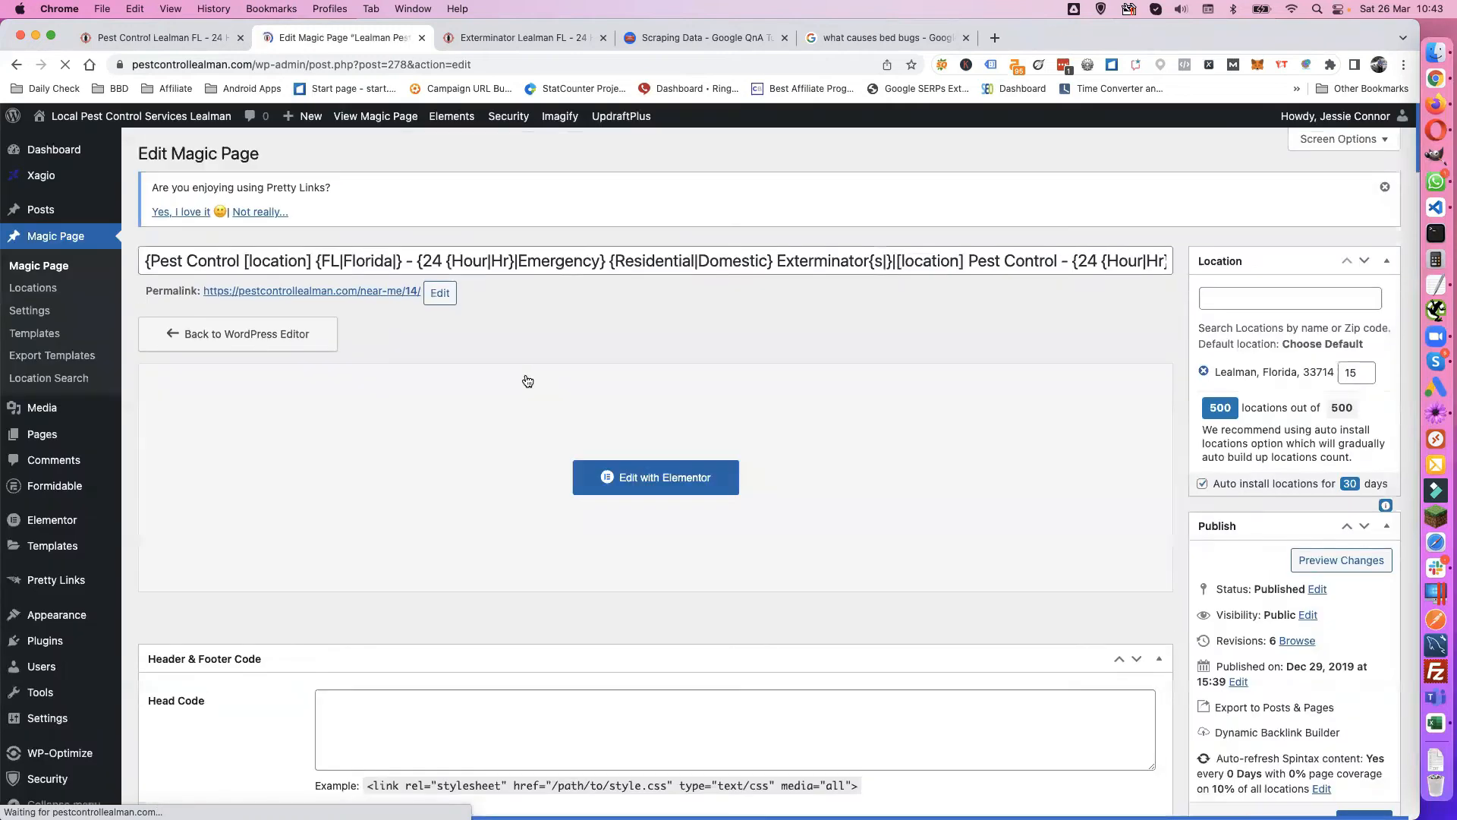
{"action": "scroll", "coordinate": [526, 372], "scroll_direction": "down", "scroll_amount": 5}
{"action": "scroll", "coordinate": [527, 368], "scroll_direction": "down", "scroll_amount": 20}
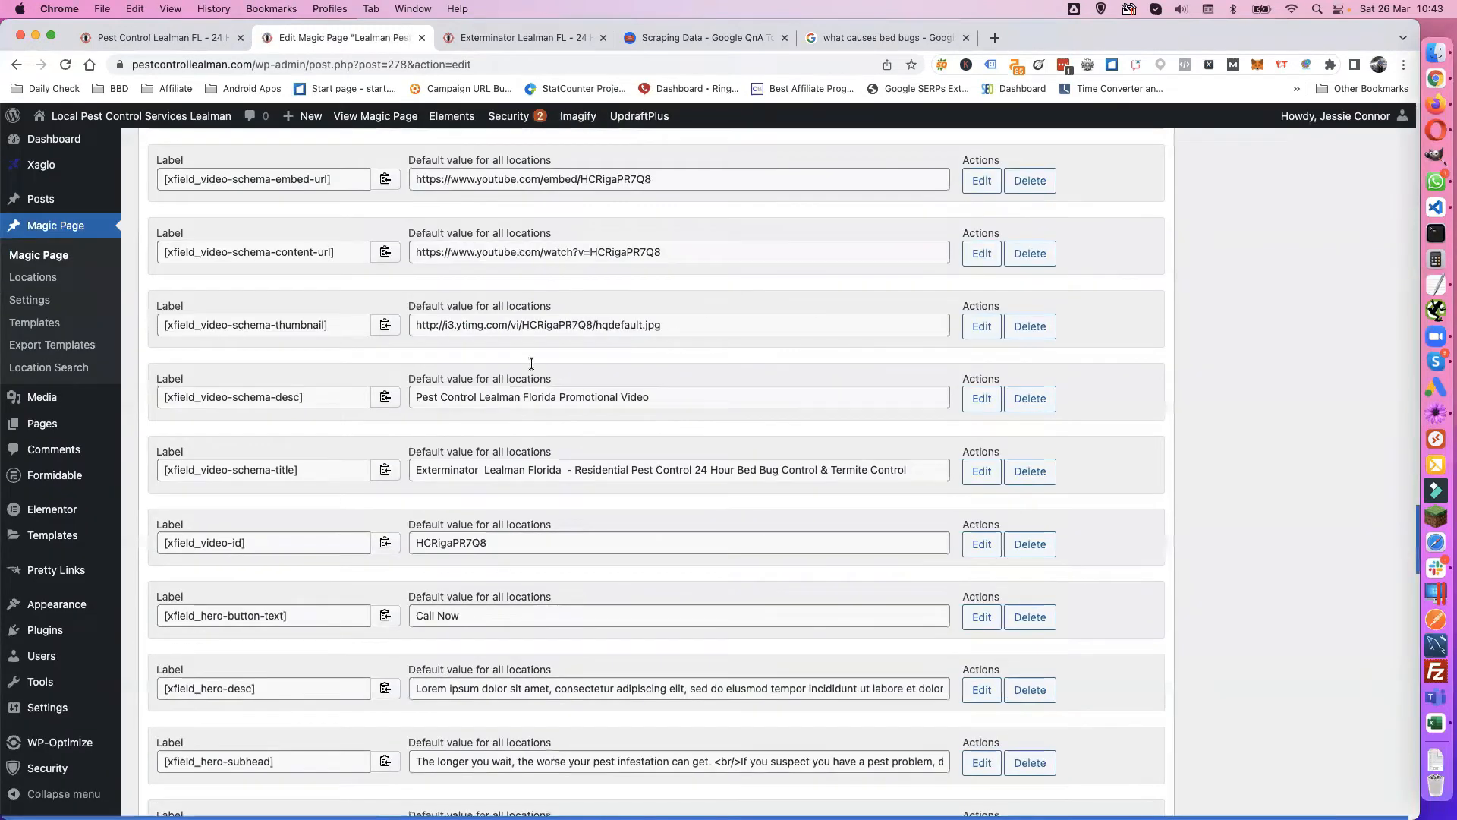
{"action": "scroll", "coordinate": [531, 363], "scroll_direction": "up", "scroll_amount": 1}
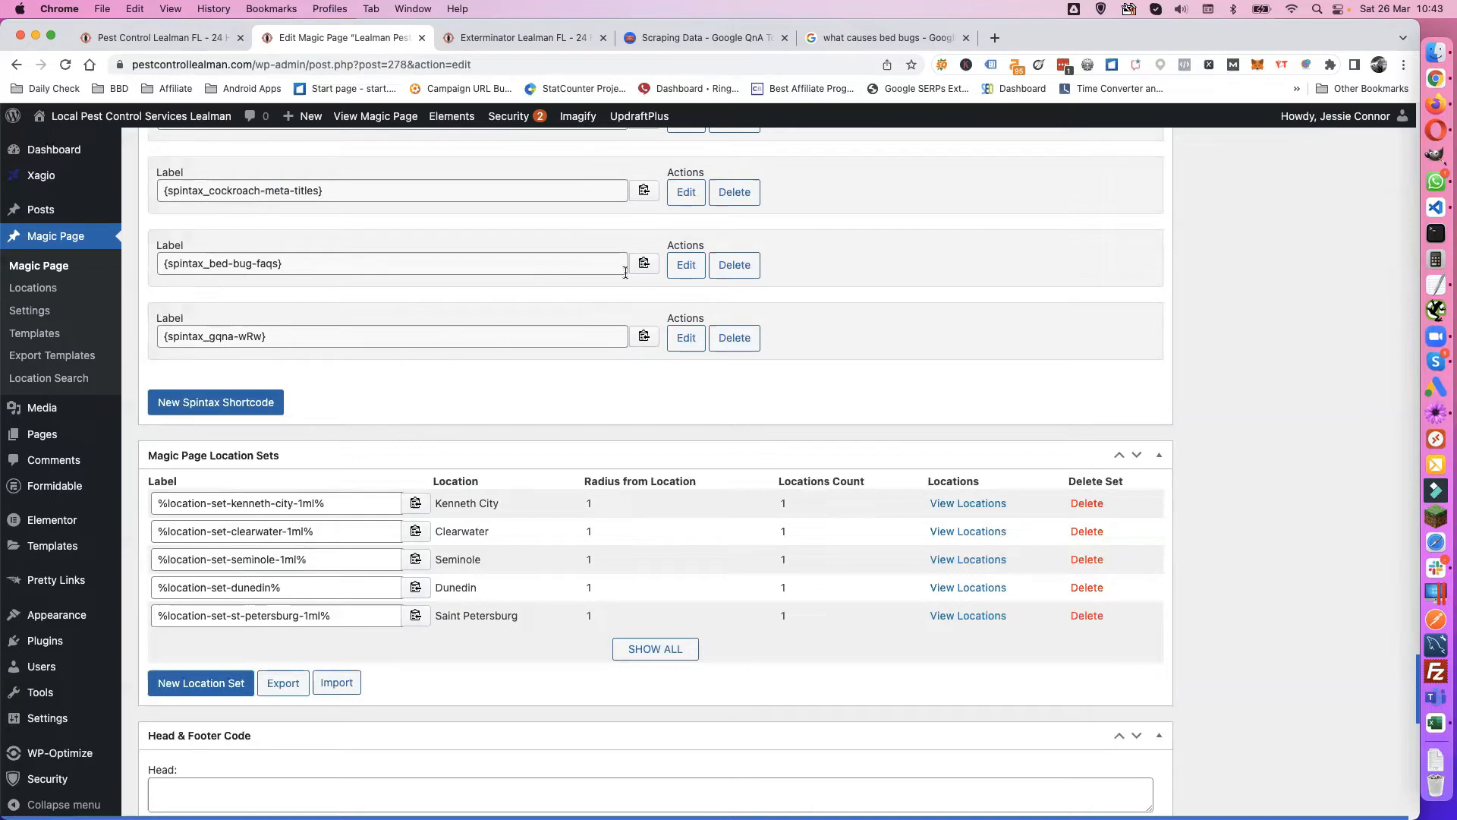
Step: Examine the options of the bed-bug-faqs and gqna-wRw spintax shortcodes, including the full FAQ schema text, and save both entries
{"action": "left_click", "coordinate": [680, 267]}
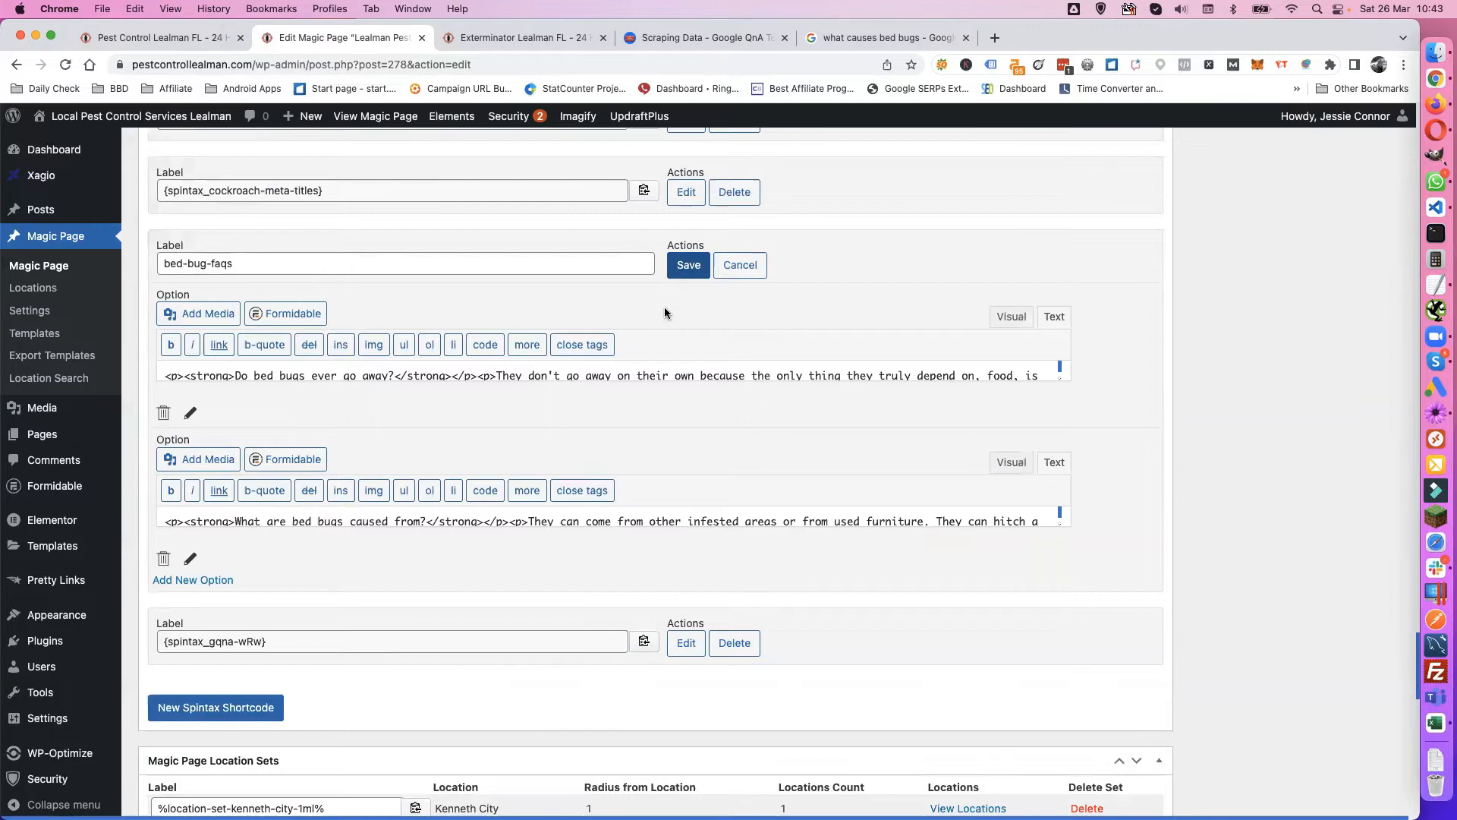
{"action": "left_click", "coordinate": [685, 273]}
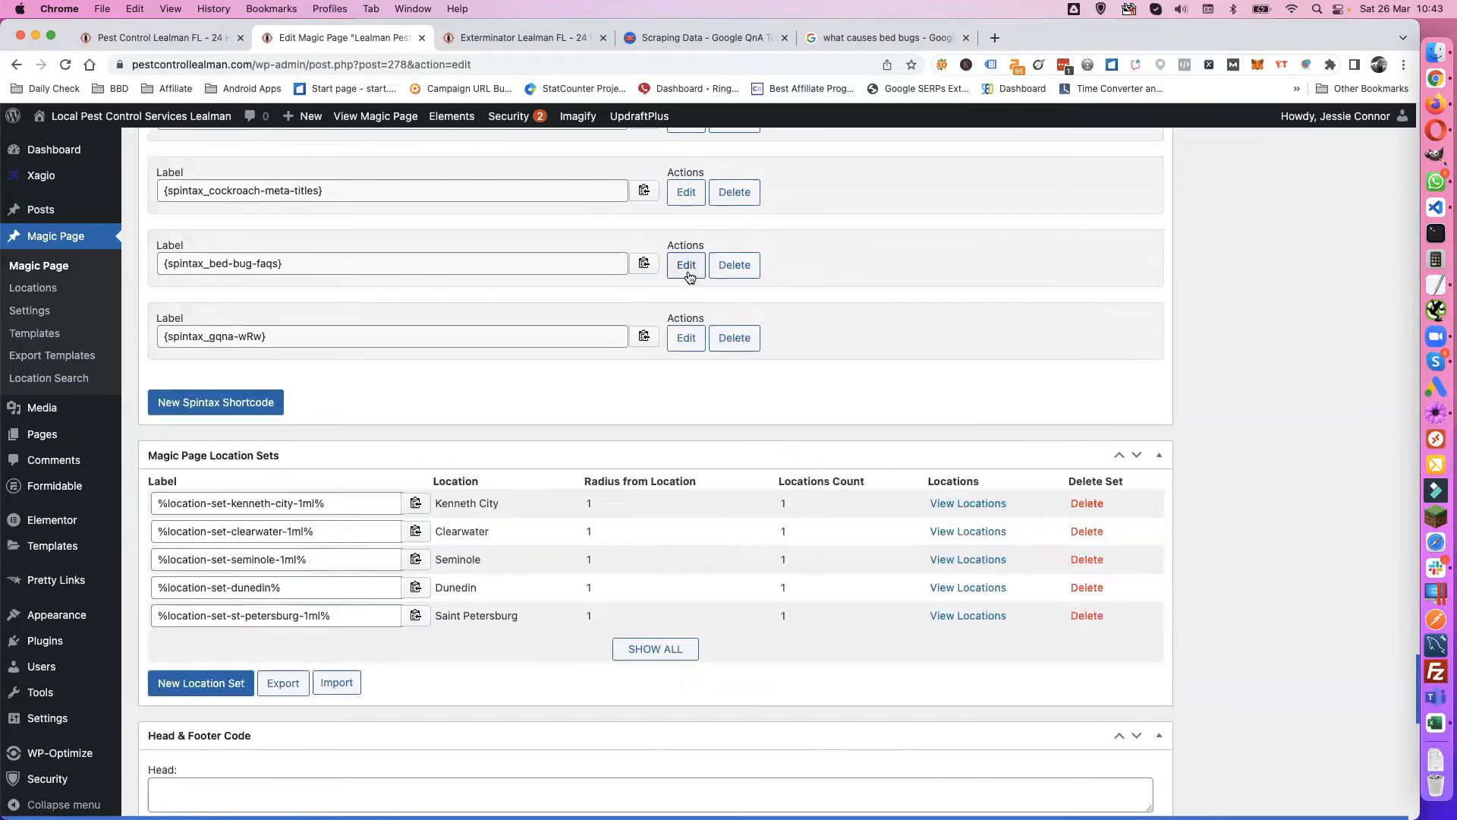
{"action": "left_click", "coordinate": [680, 339]}
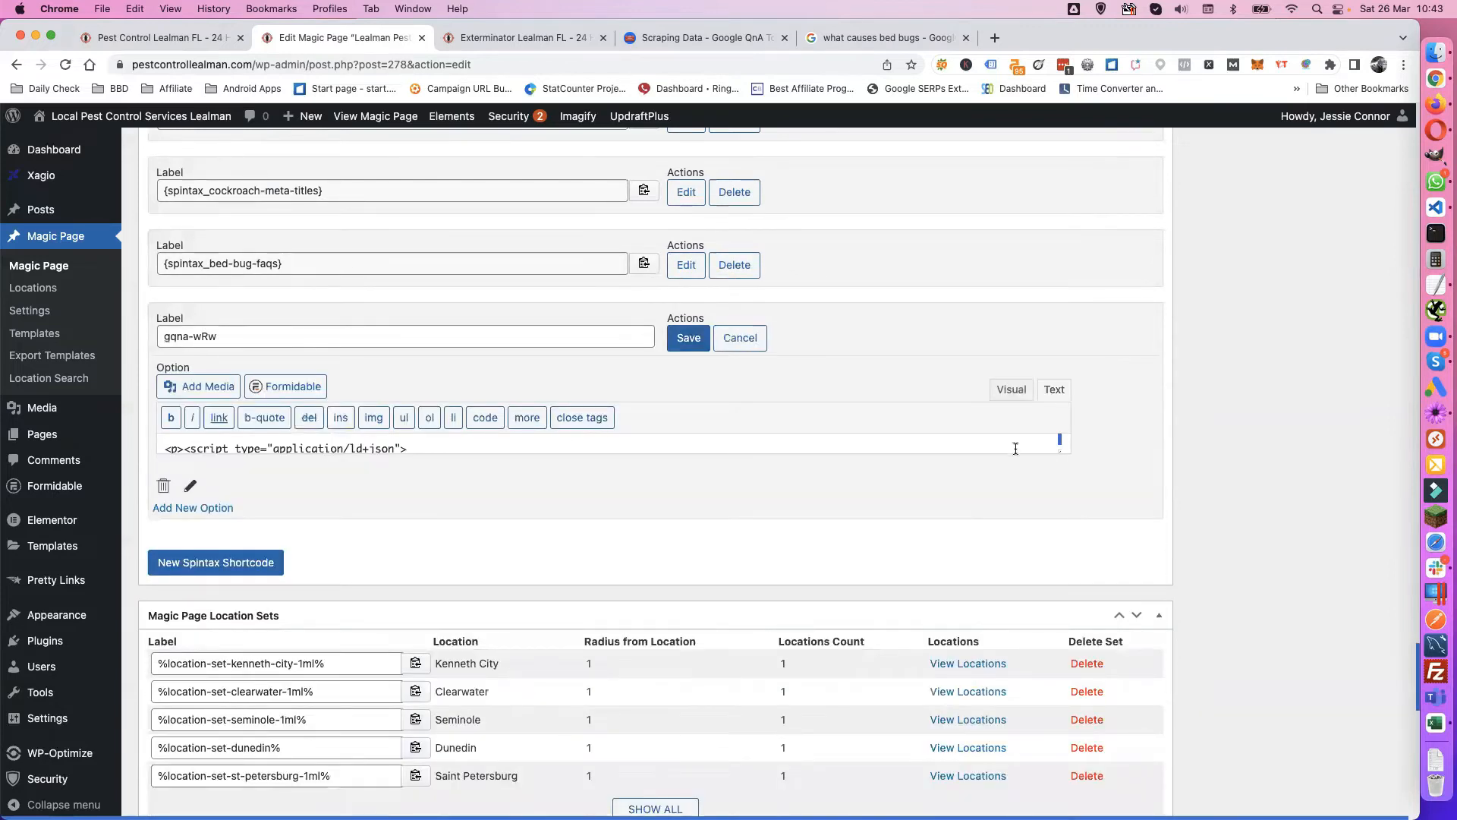
{"action": "left_click_drag", "start_coordinate": [1060, 453], "coordinate": [1060, 677]}
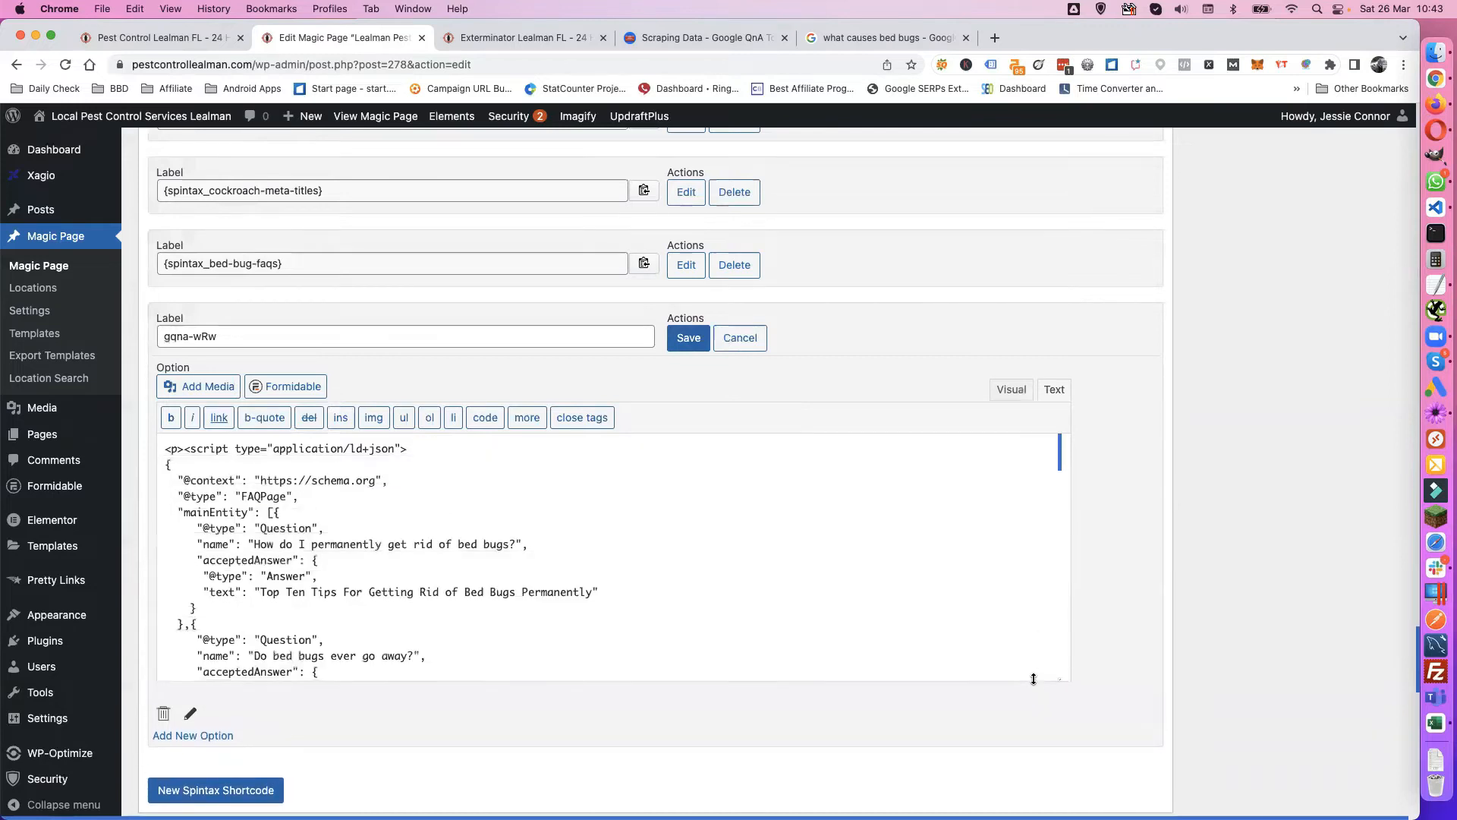
{"action": "scroll", "coordinate": [822, 581], "scroll_direction": "down", "scroll_amount": 10}
{"action": "scroll", "coordinate": [822, 574], "scroll_direction": "up", "scroll_amount": 10}
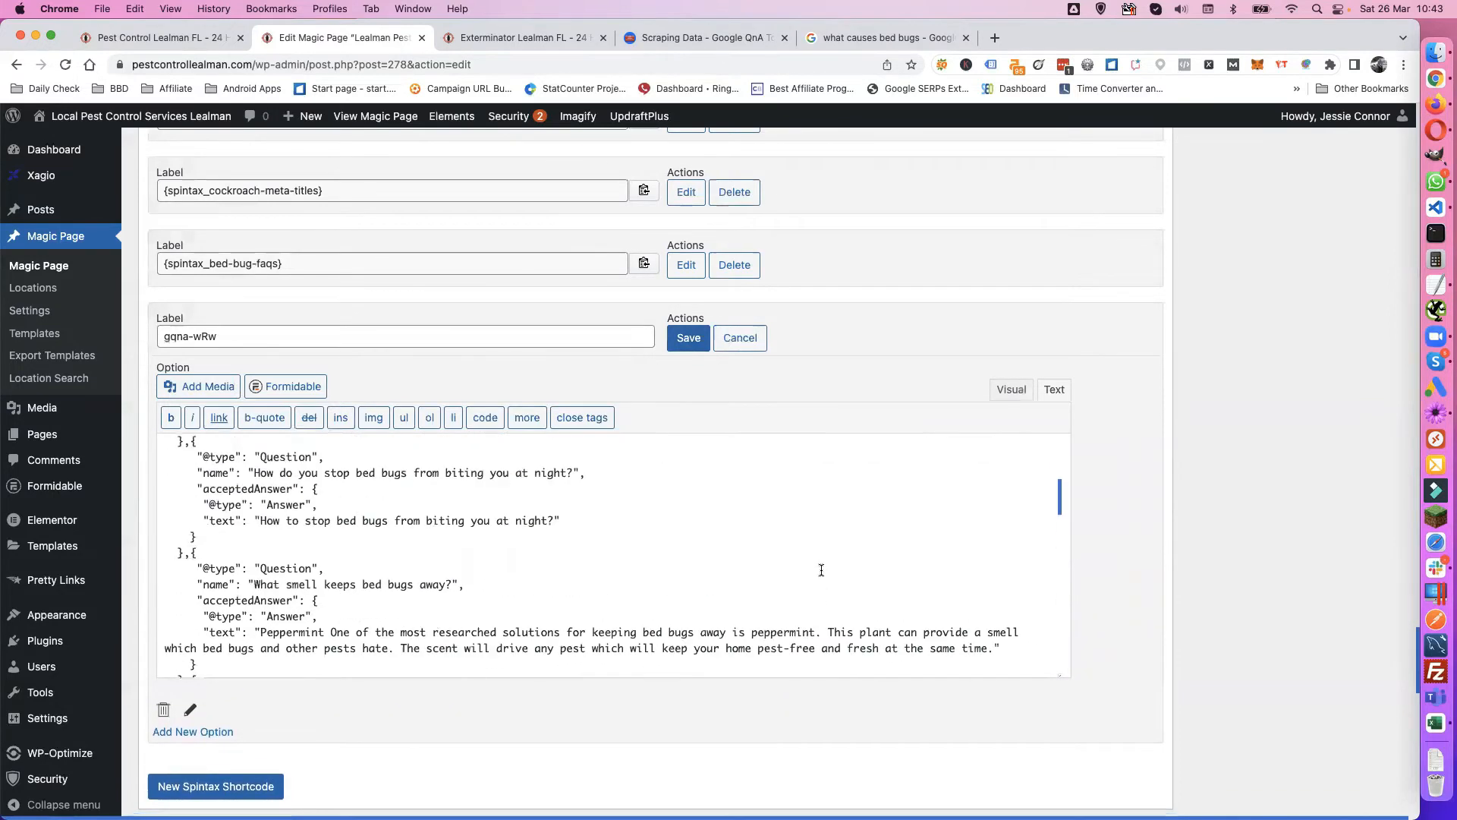
{"action": "scroll", "coordinate": [821, 560], "scroll_direction": "up", "scroll_amount": 3}
{"action": "left_click", "coordinate": [688, 598]}
Step: Delete the gqna-wrw and bed-bug-faqs spintax shortcodes and update the Magic Page
{"action": "scroll", "coordinate": [831, 546], "scroll_direction": "up", "scroll_amount": 1}
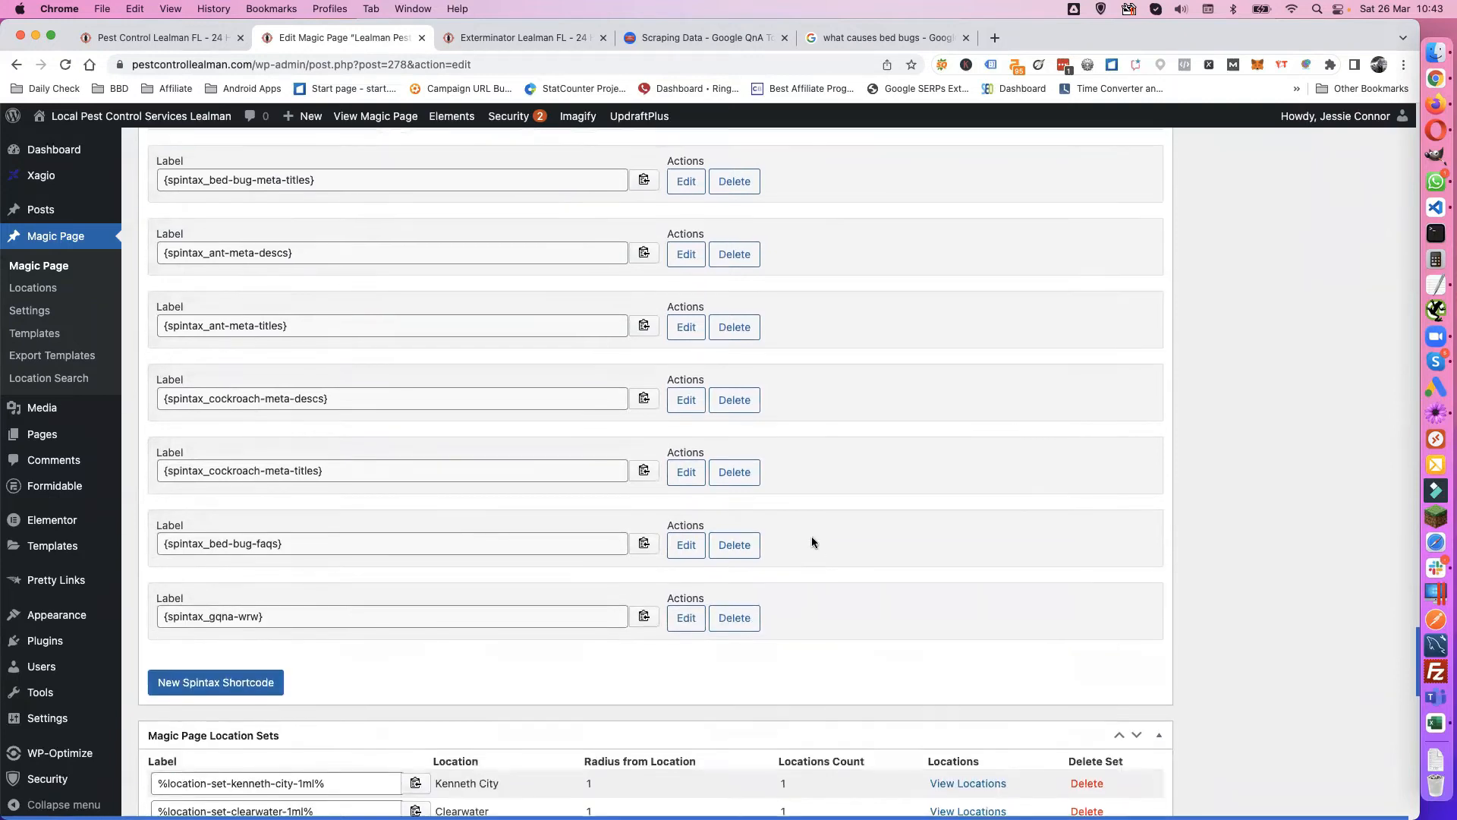
{"action": "left_click", "coordinate": [741, 615]}
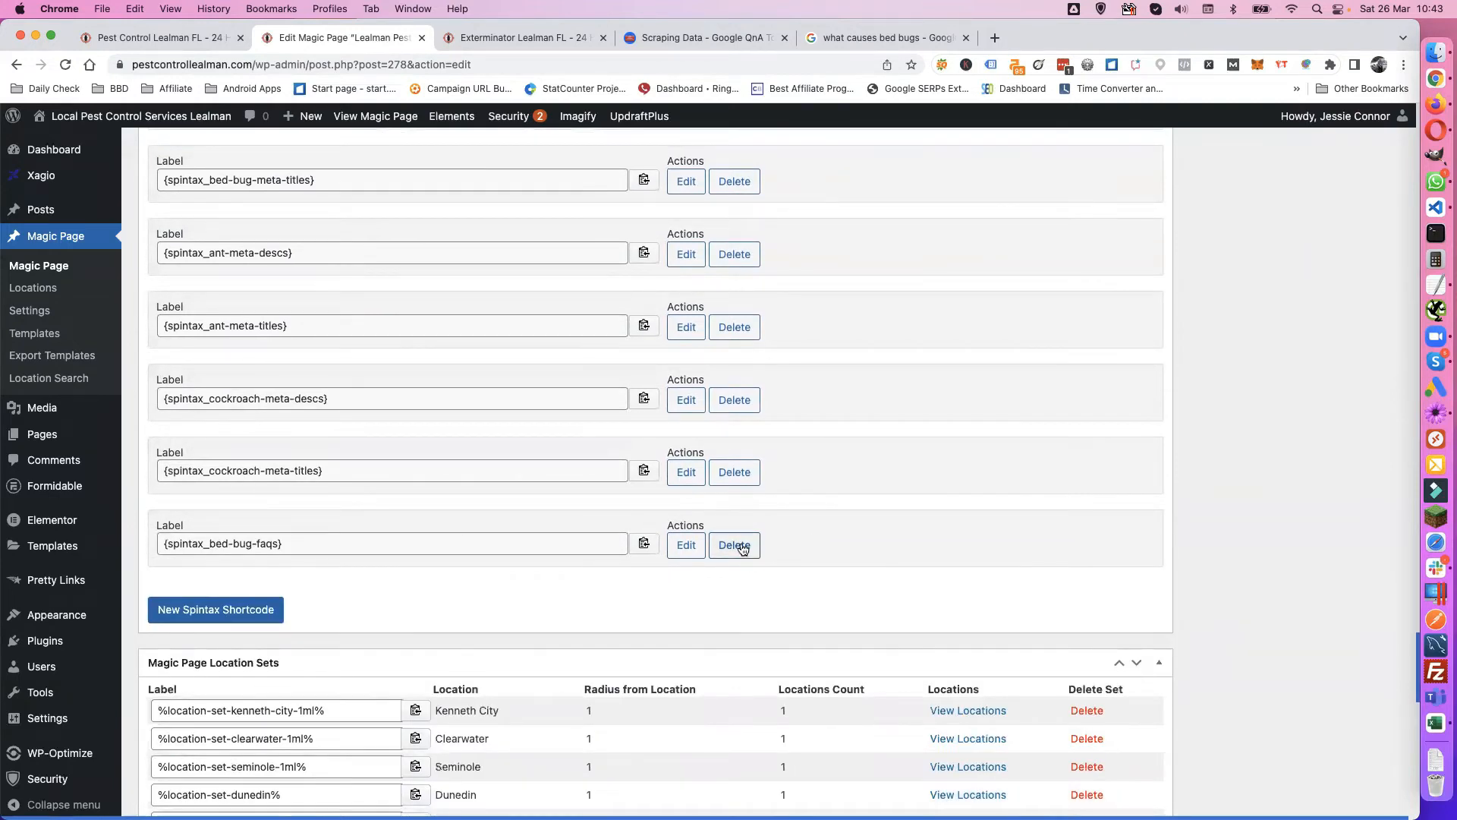
{"action": "left_click", "coordinate": [741, 543]}
{"action": "scroll", "coordinate": [1305, 416], "scroll_direction": "up", "scroll_amount": 15}
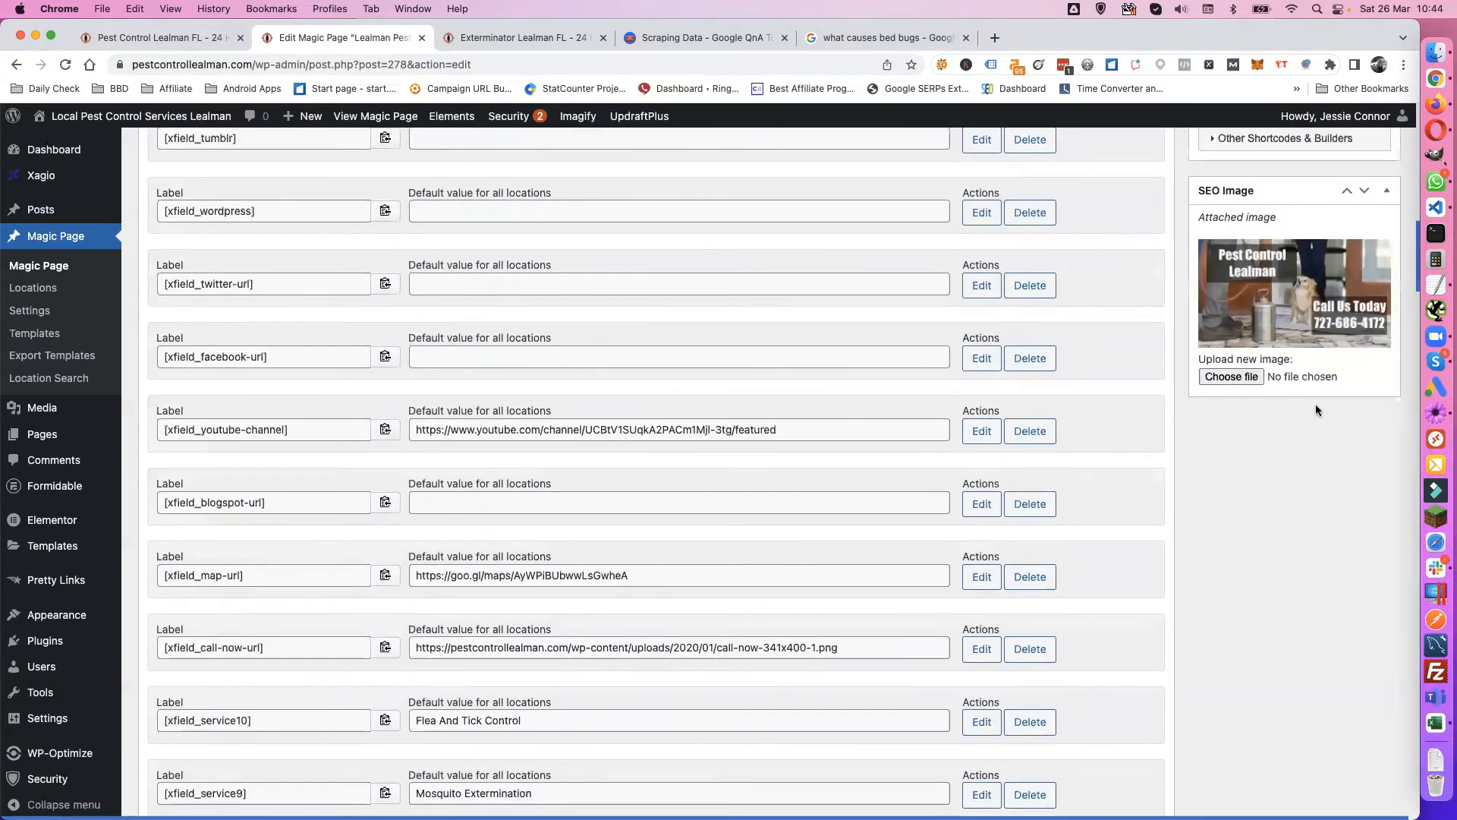
{"action": "scroll", "coordinate": [1314, 404], "scroll_direction": "up", "scroll_amount": 10}
{"action": "left_click", "coordinate": [1352, 369]}
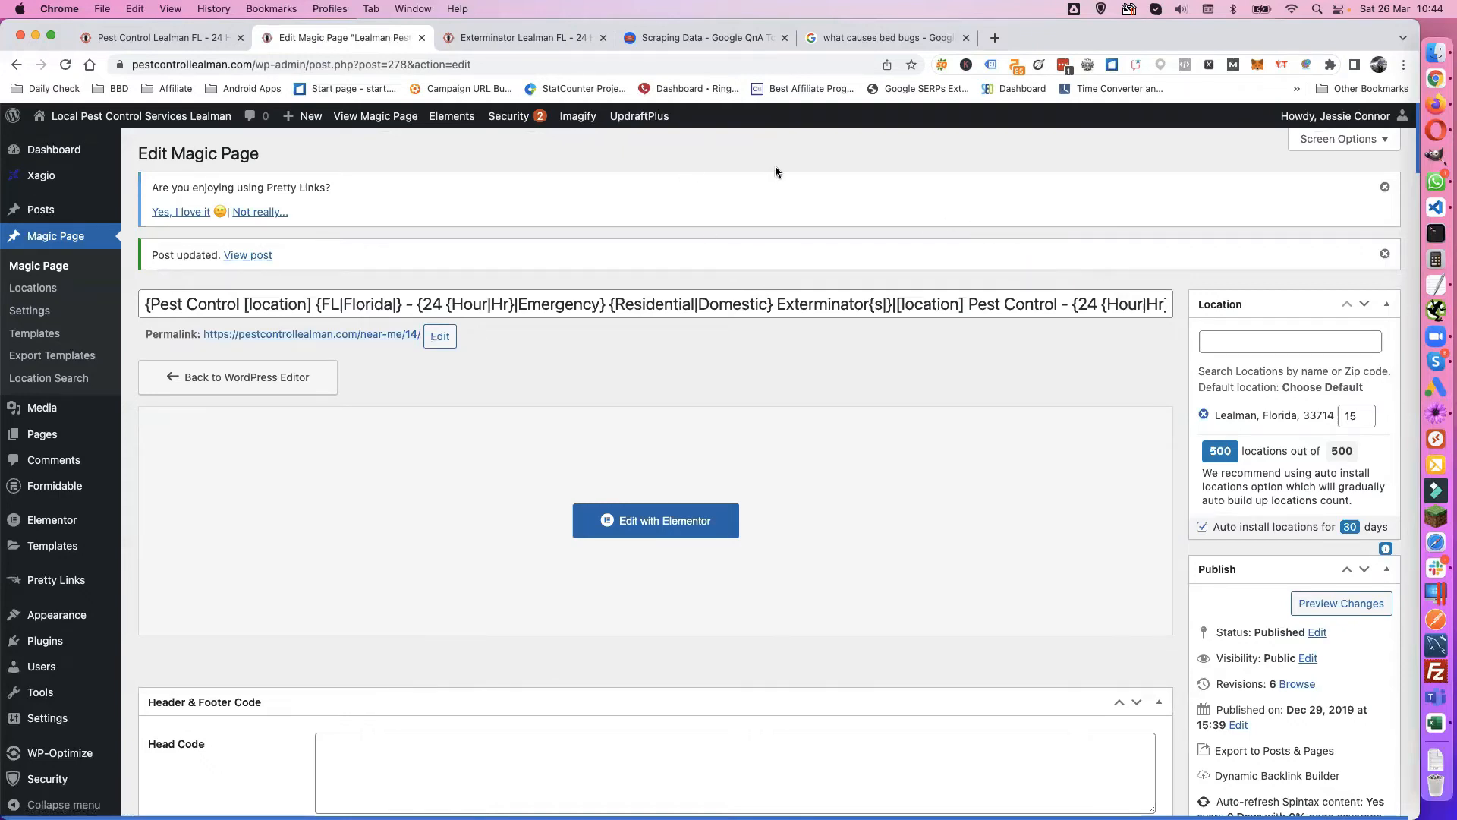
Step: Switch to 809070How-to-stop-bed-bugs-2.txt in TextEdit and highlight the entry about stopping bed bugs from biting at night
{"action": "left_click", "coordinate": [1436, 288]}
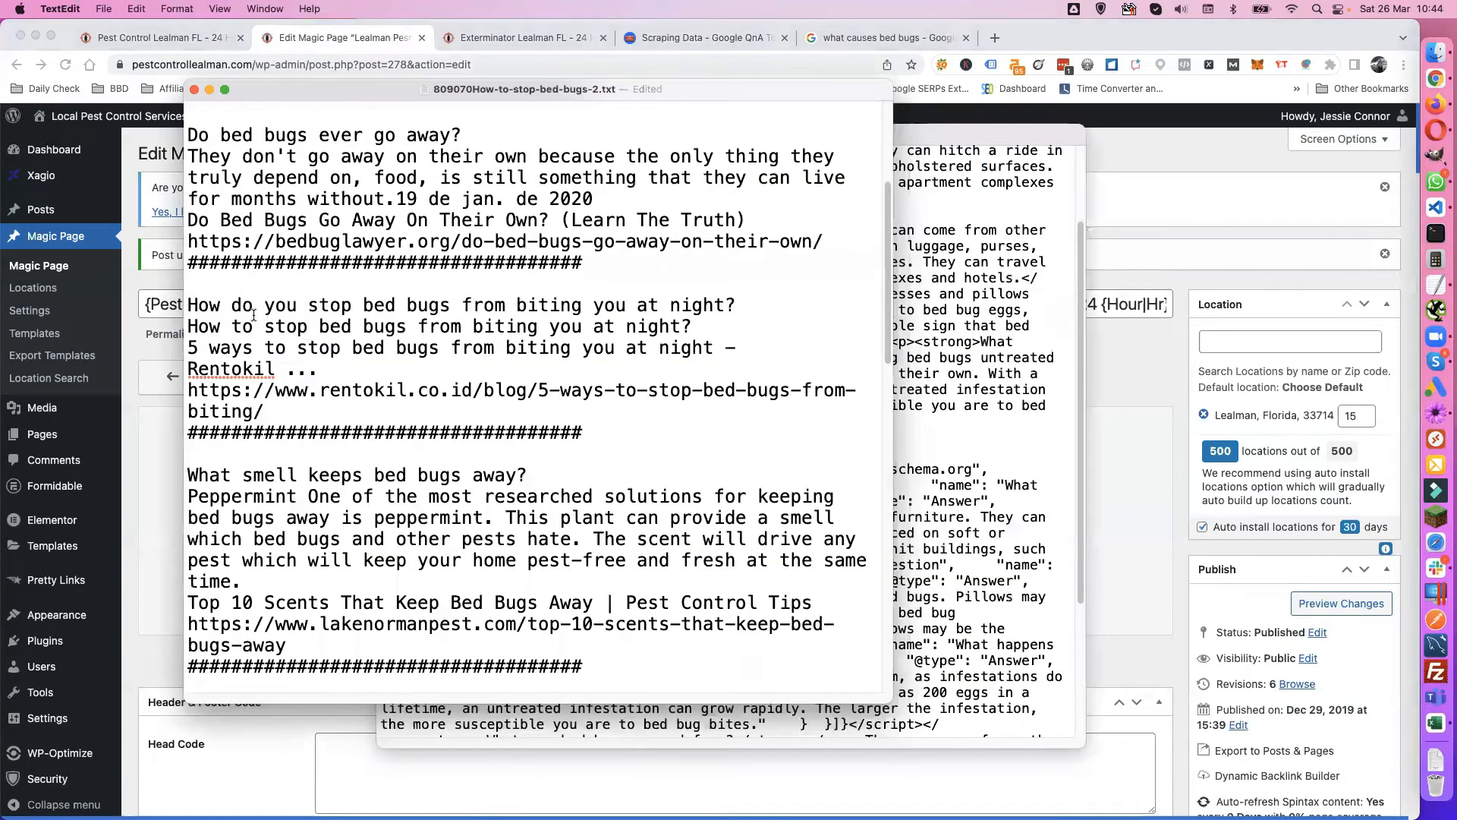
{"action": "left_click_drag", "start_coordinate": [736, 347], "coordinate": [182, 314]}
{"action": "left_click_drag", "start_coordinate": [367, 371], "coordinate": [166, 308]}
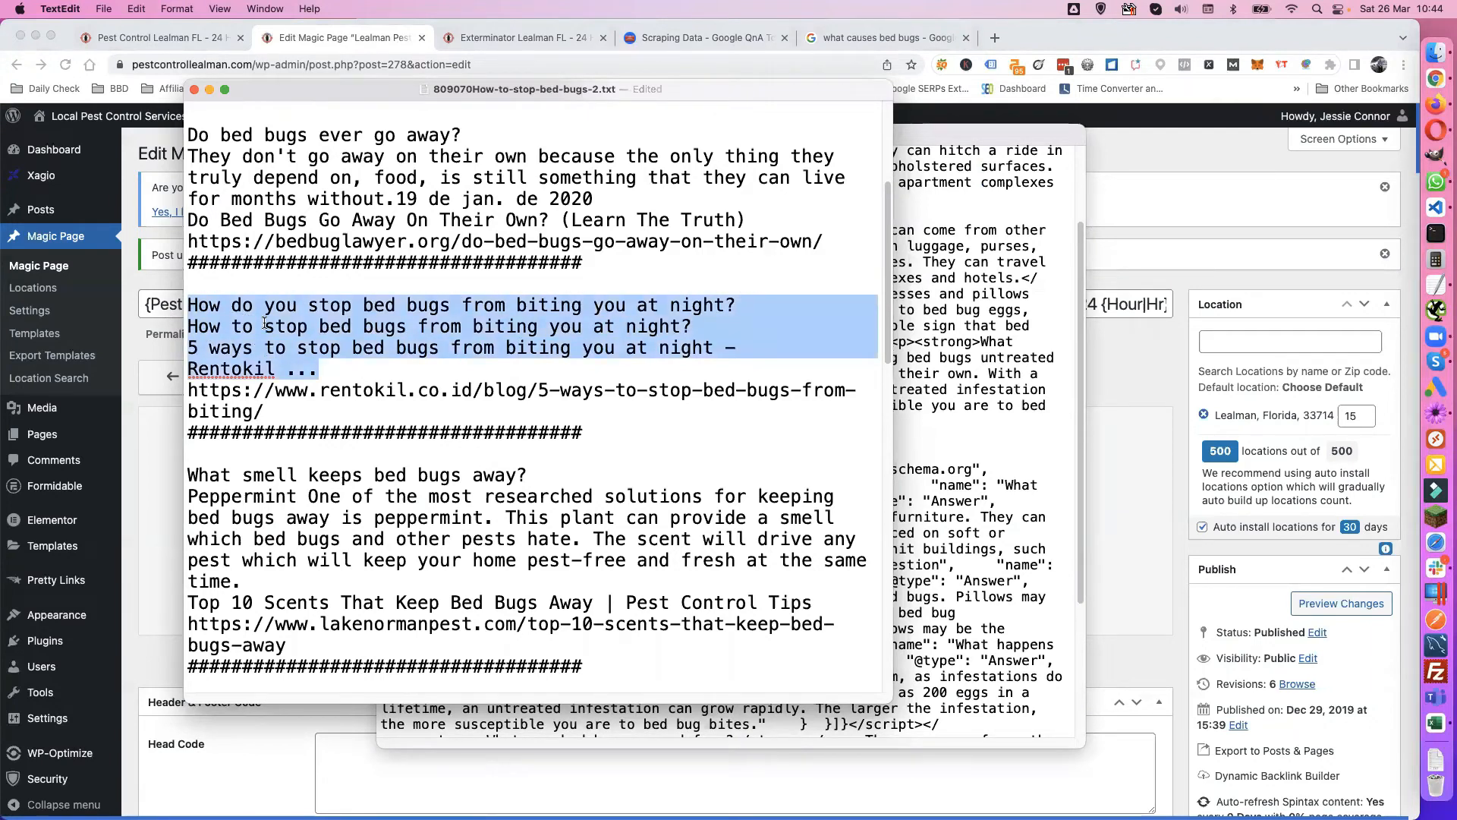
Step: Switch to MPP Toolbox in Chrome and open the QnA Schema Generator from its home page
{"action": "left_click", "coordinate": [682, 35]}
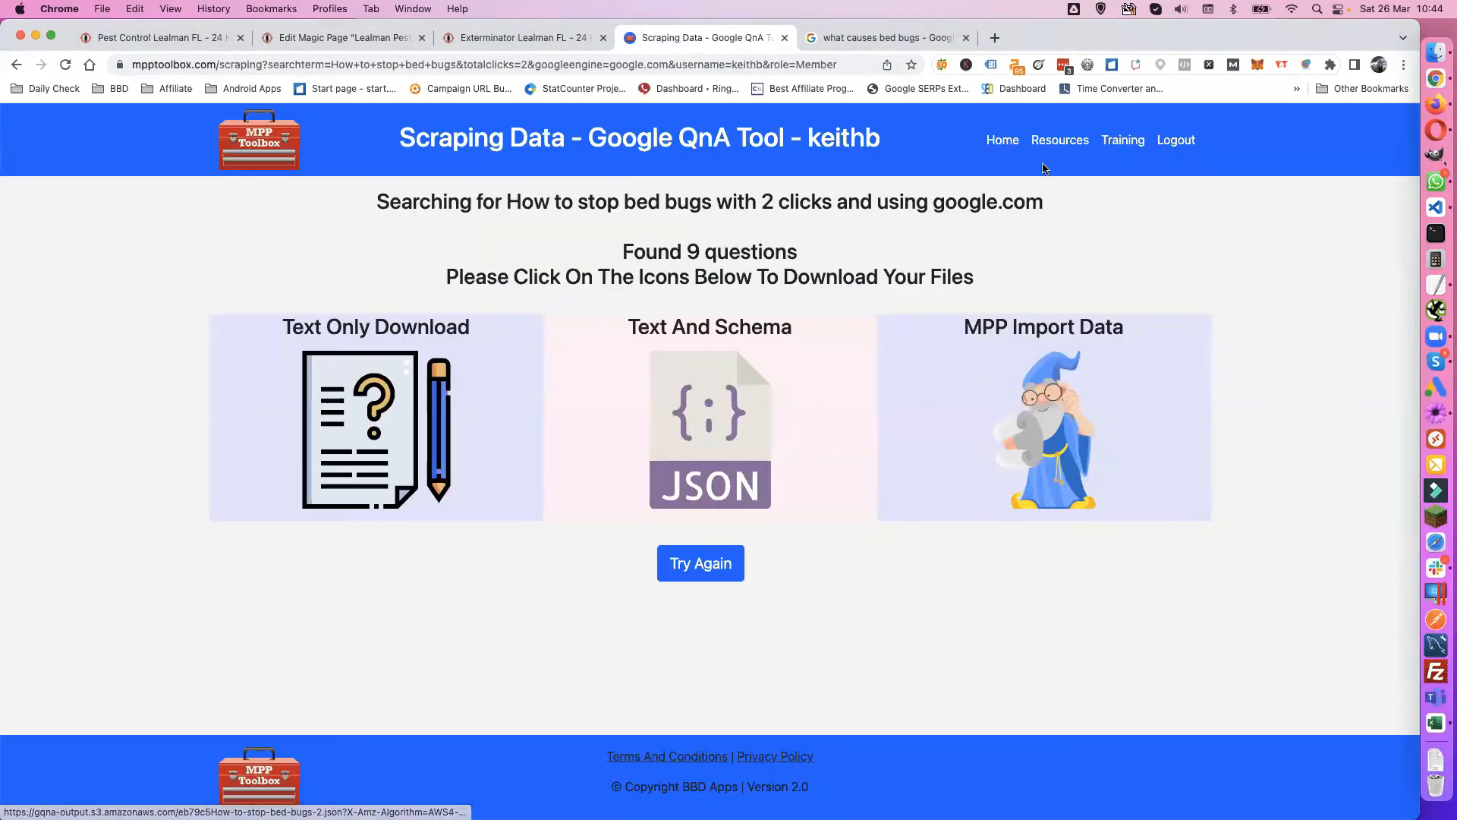
{"action": "left_click", "coordinate": [1003, 144]}
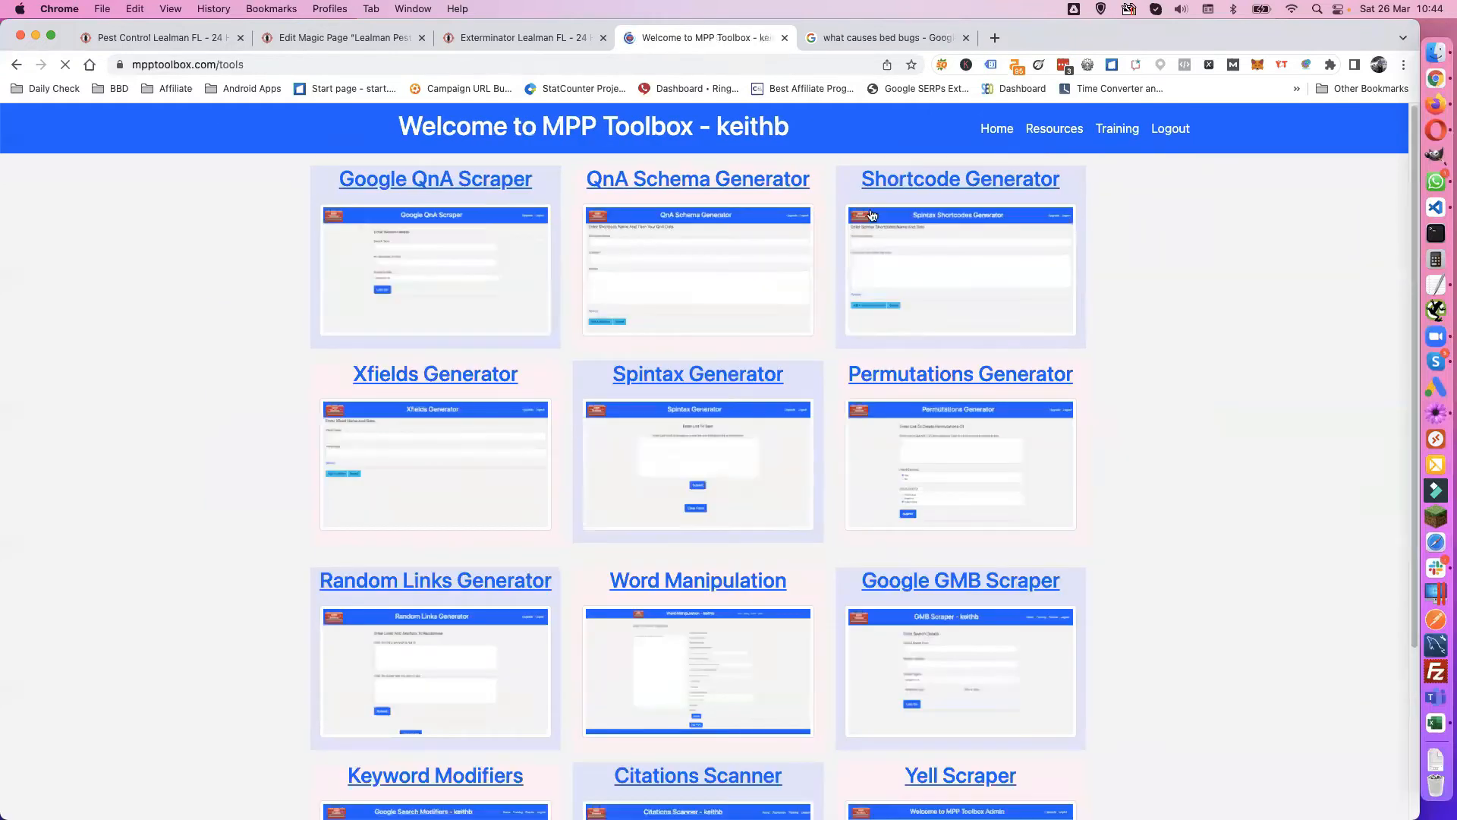
{"action": "left_click", "coordinate": [695, 294]}
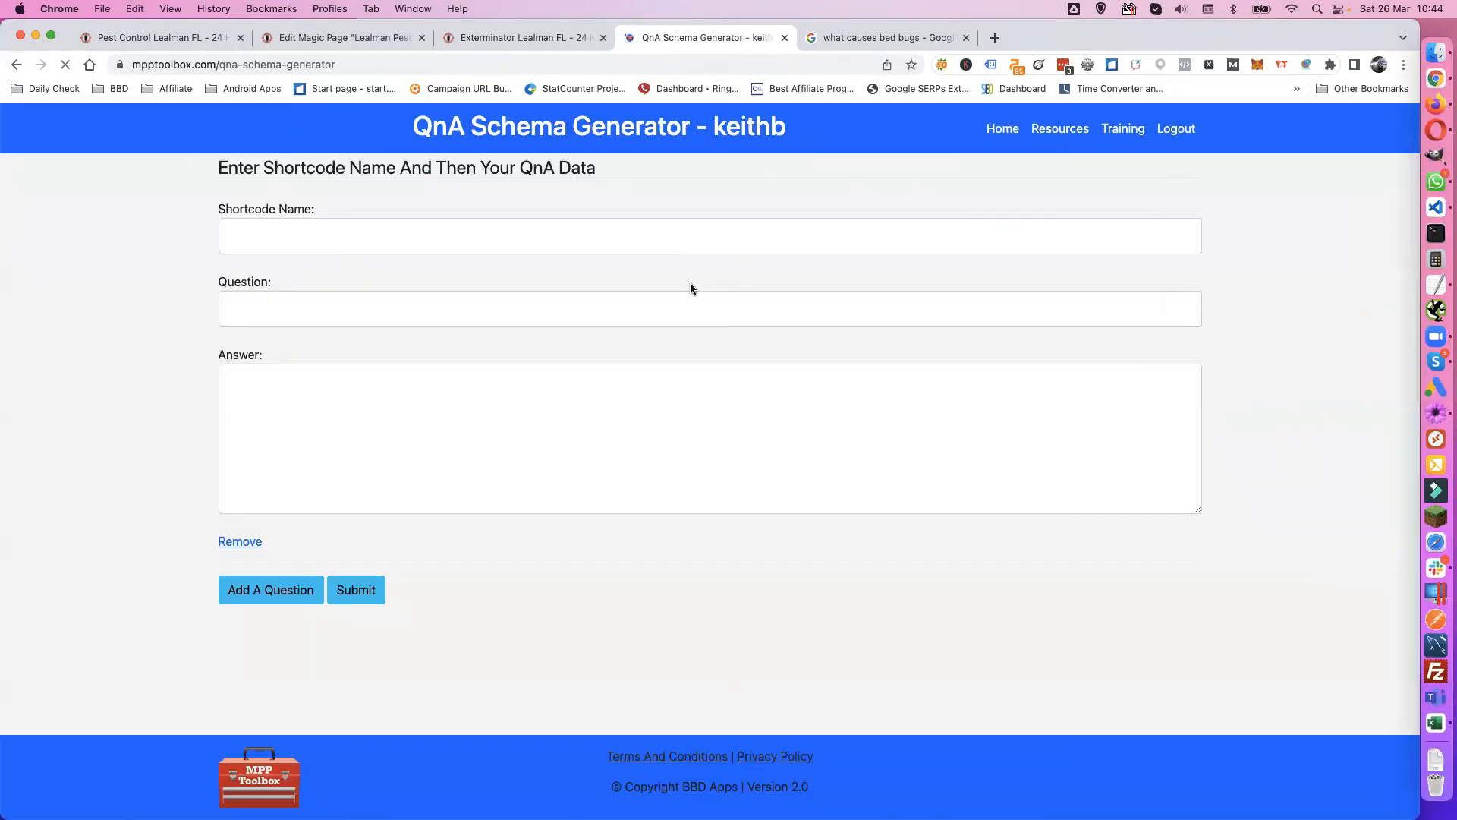
Step: Name the shortcode bed-bug-faqs in the QnA Schema Generator
{"action": "left_click", "coordinate": [314, 262]}
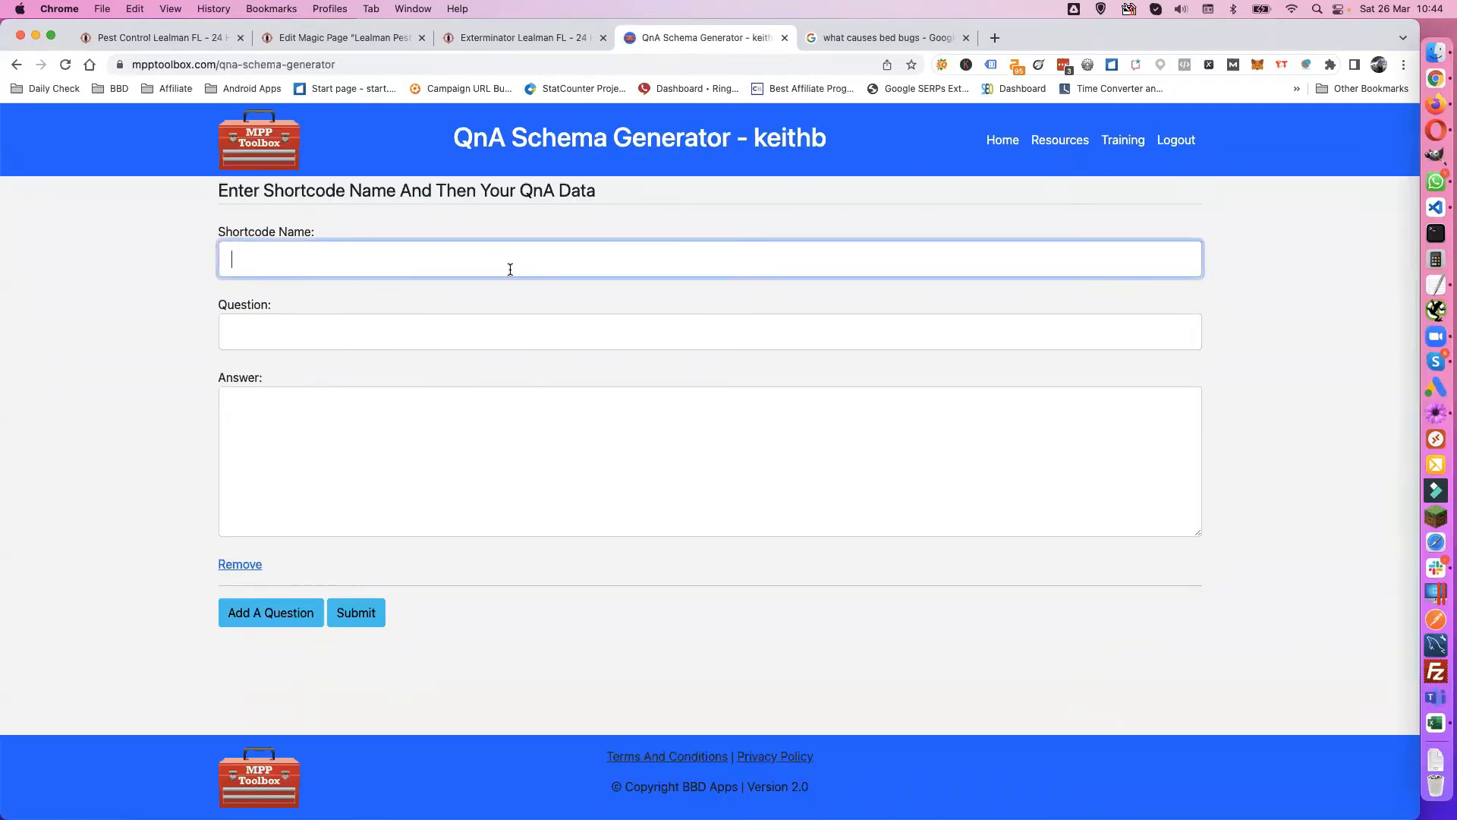
{"action": "type", "text": "bed-bug-faqs"}
{"action": "left_click", "coordinate": [389, 334]}
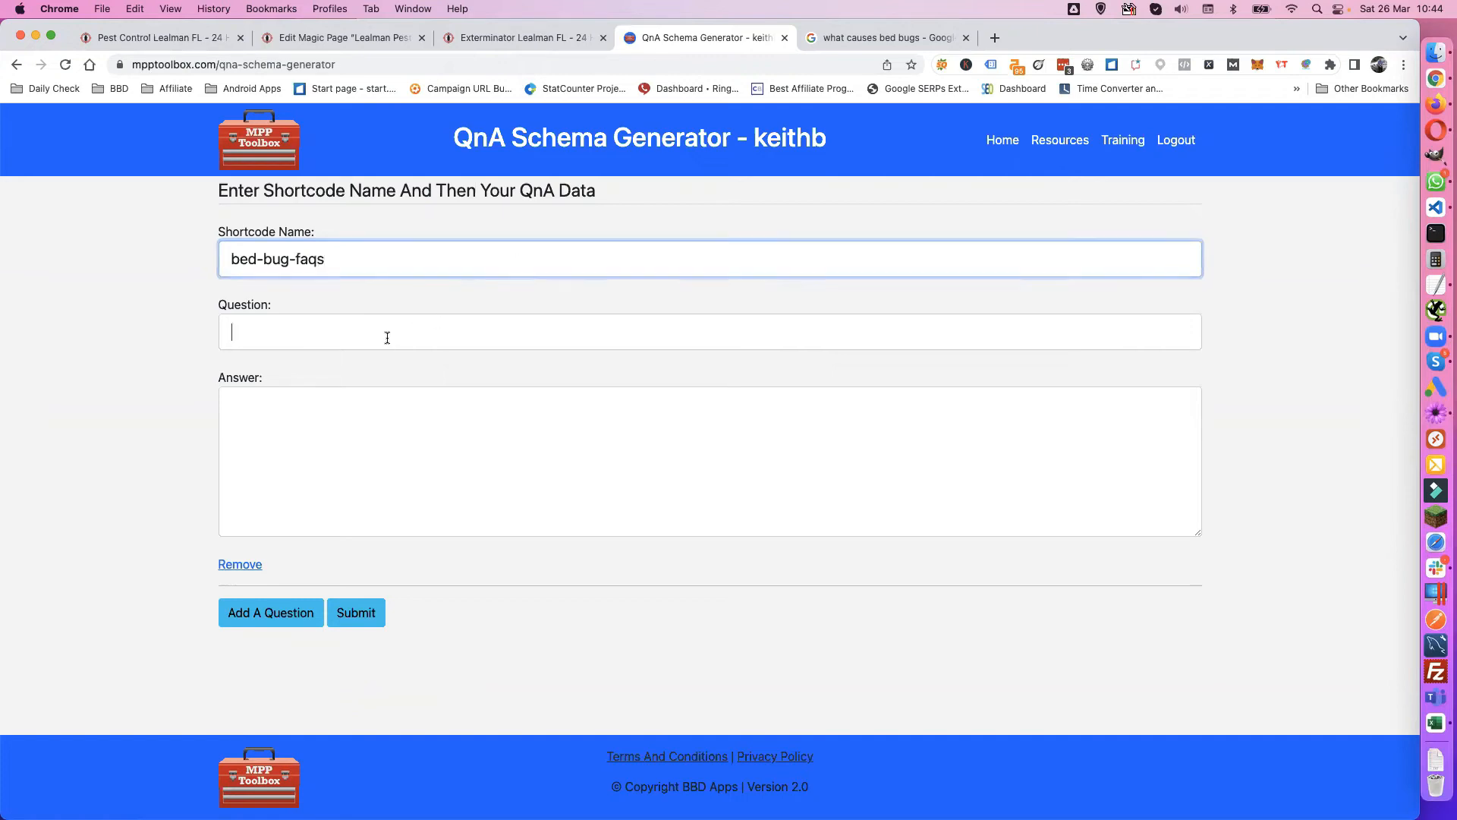
{"action": "left_click", "coordinate": [262, 258]}
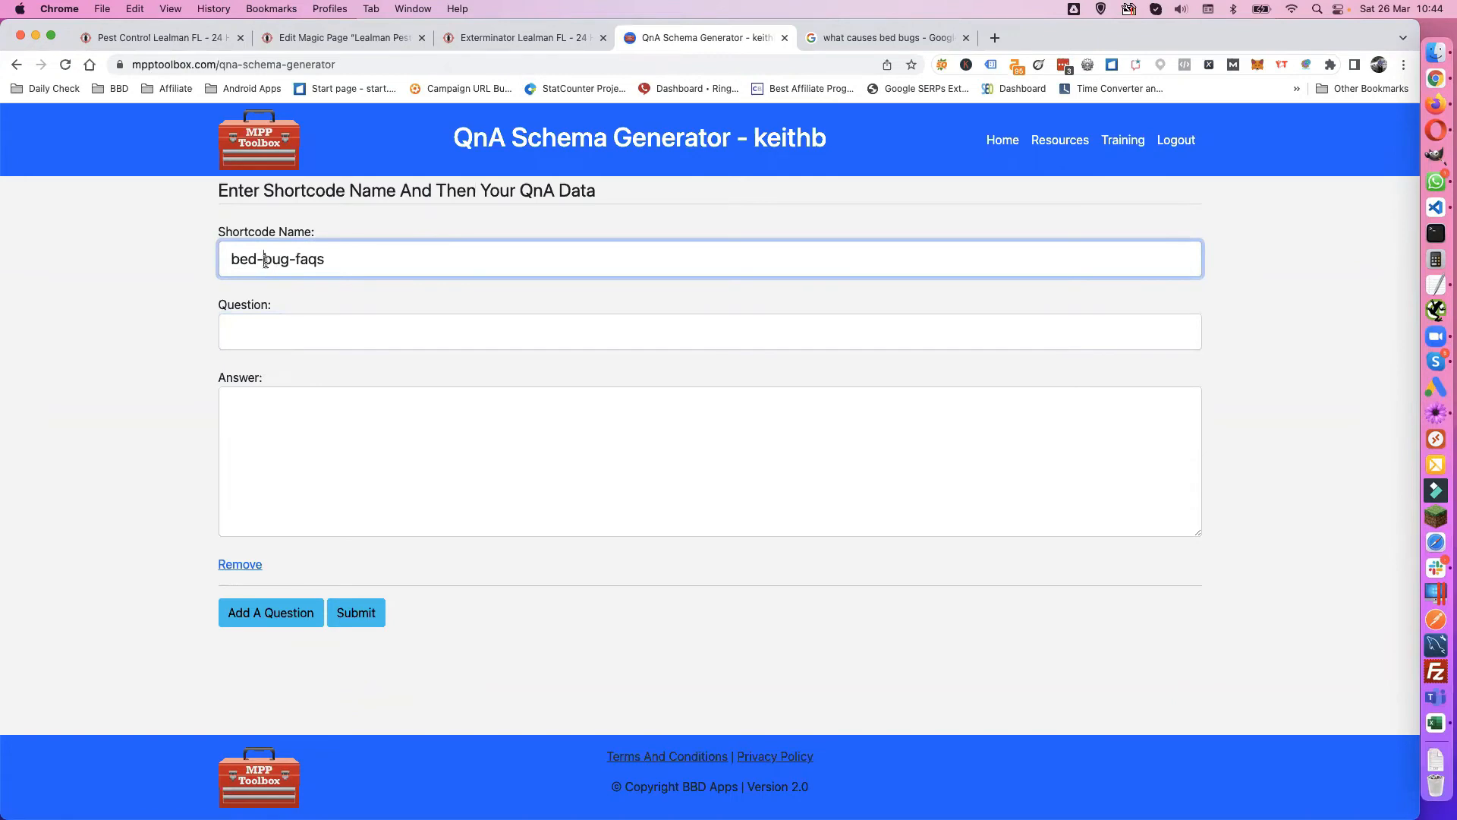
{"action": "left_click", "coordinate": [253, 328]}
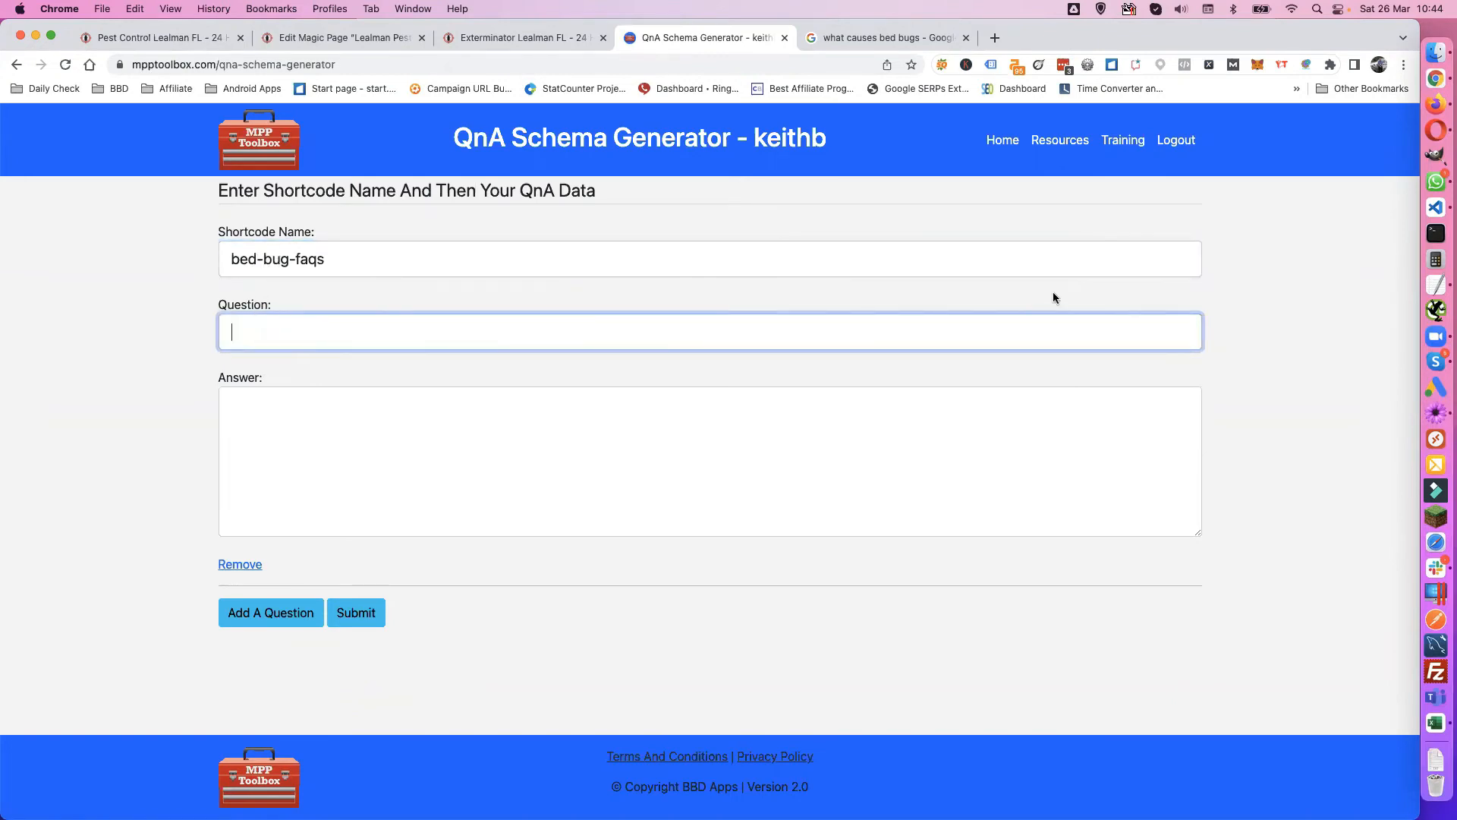
Step: Copy the question "Do bed bugs ever go away?" from the TextEdit file into the generator's first question
{"action": "left_click", "coordinate": [1436, 285]}
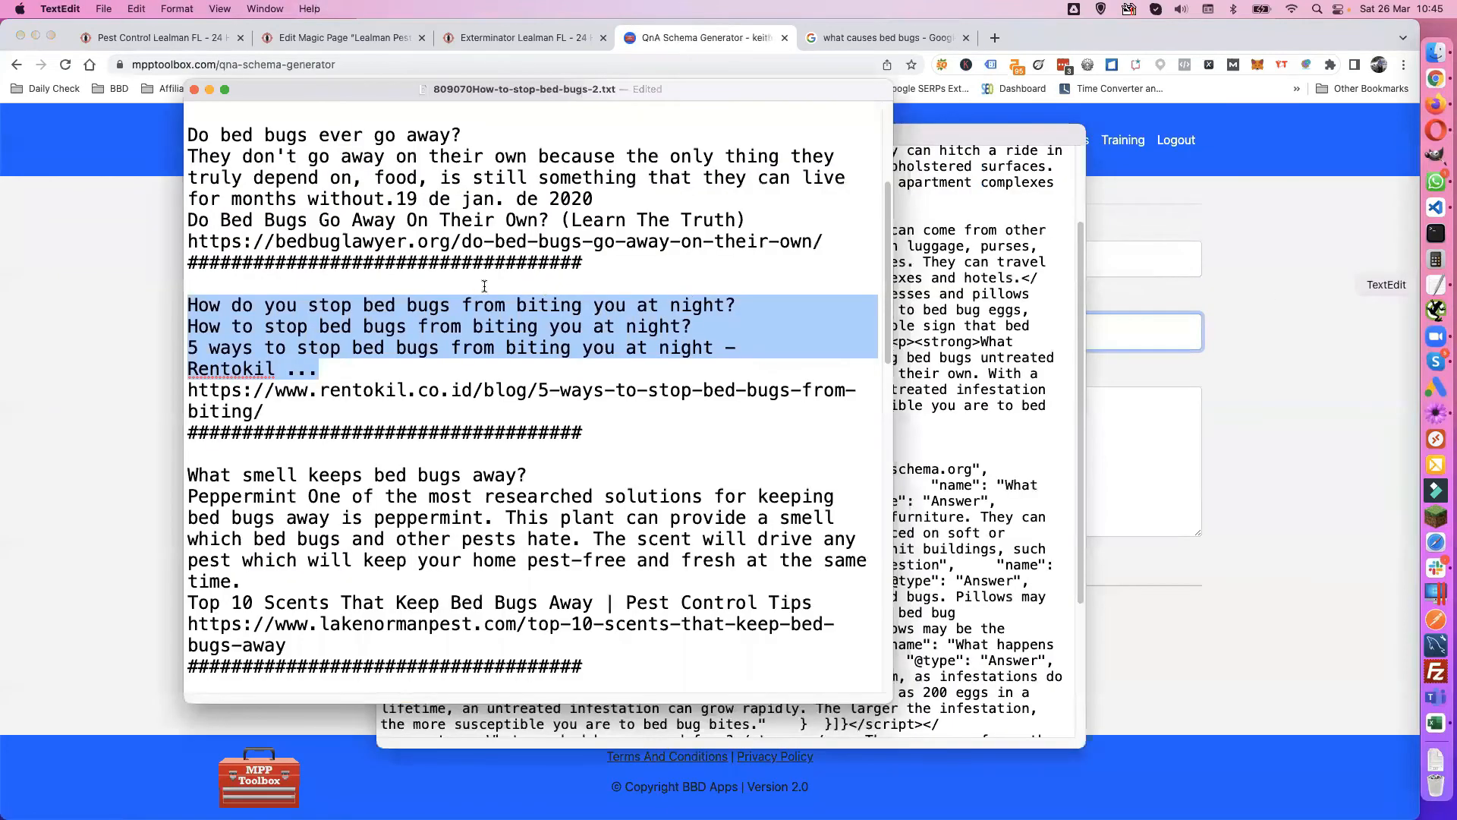
{"action": "scroll", "coordinate": [405, 271], "scroll_direction": "up", "scroll_amount": 5}
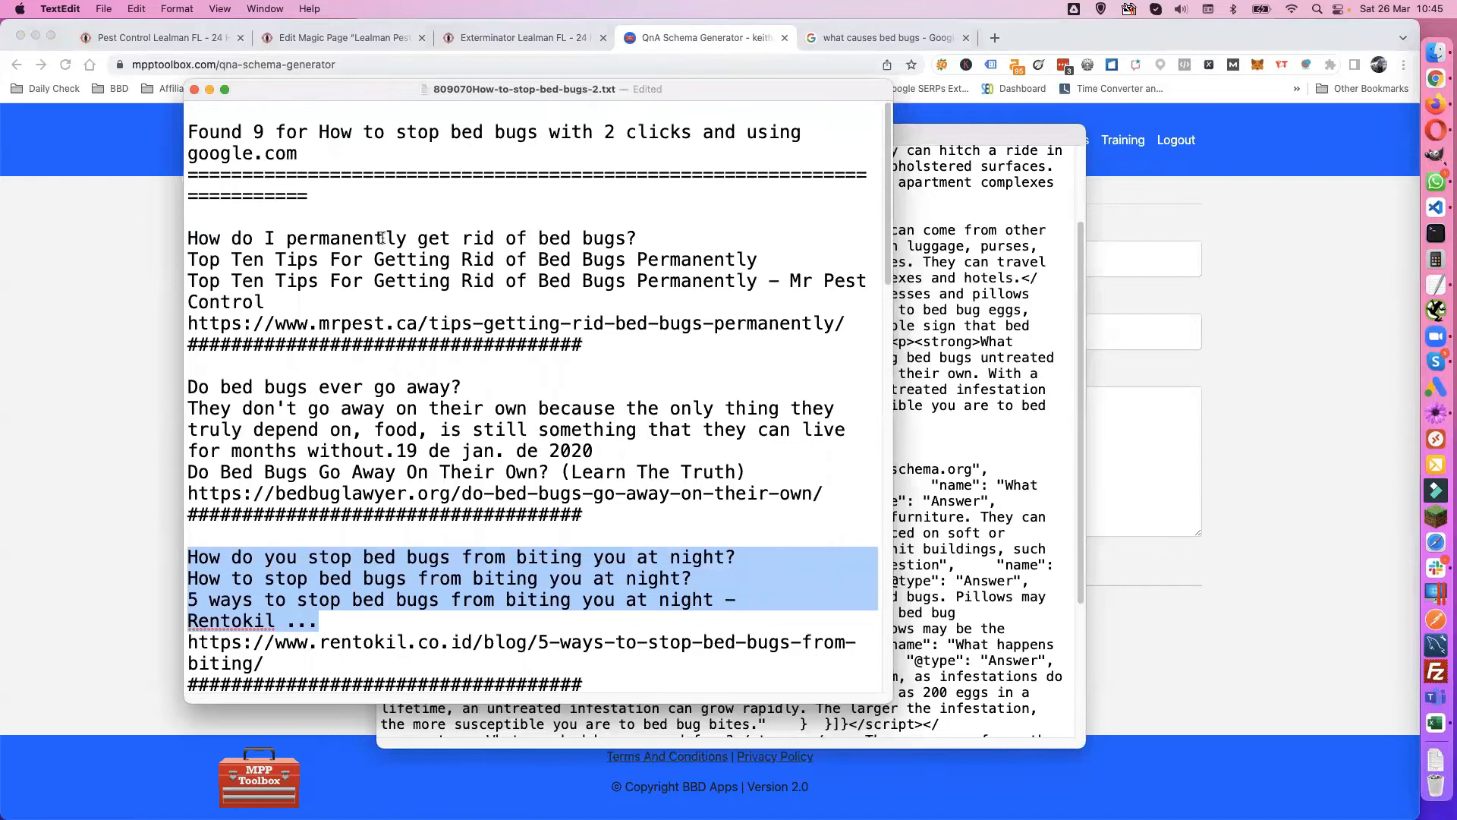
{"action": "scroll", "coordinate": [383, 238], "scroll_direction": "down", "scroll_amount": 2}
{"action": "left_click_drag", "start_coordinate": [463, 307], "coordinate": [179, 316]}
{"action": "key", "text": "super+c"}
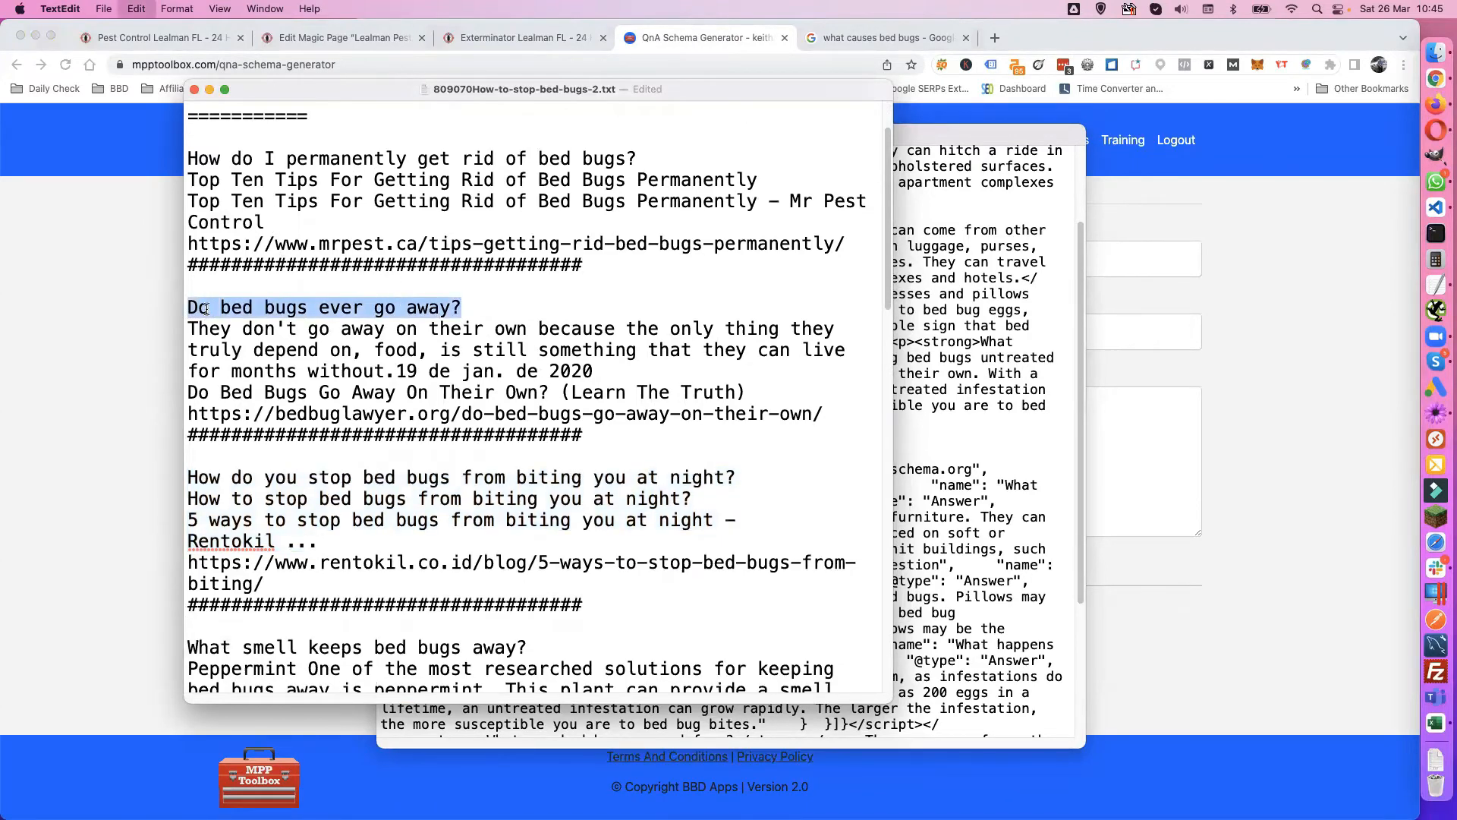
{"action": "left_click", "coordinate": [102, 304]}
{"action": "left_click", "coordinate": [293, 324]}
{"action": "key", "text": "super+v"}
Step: Copy the matching answer from TextEdit, from "They don't go away" to "months without.", into the first answer, leaving out the date
{"action": "left_click", "coordinate": [308, 440]}
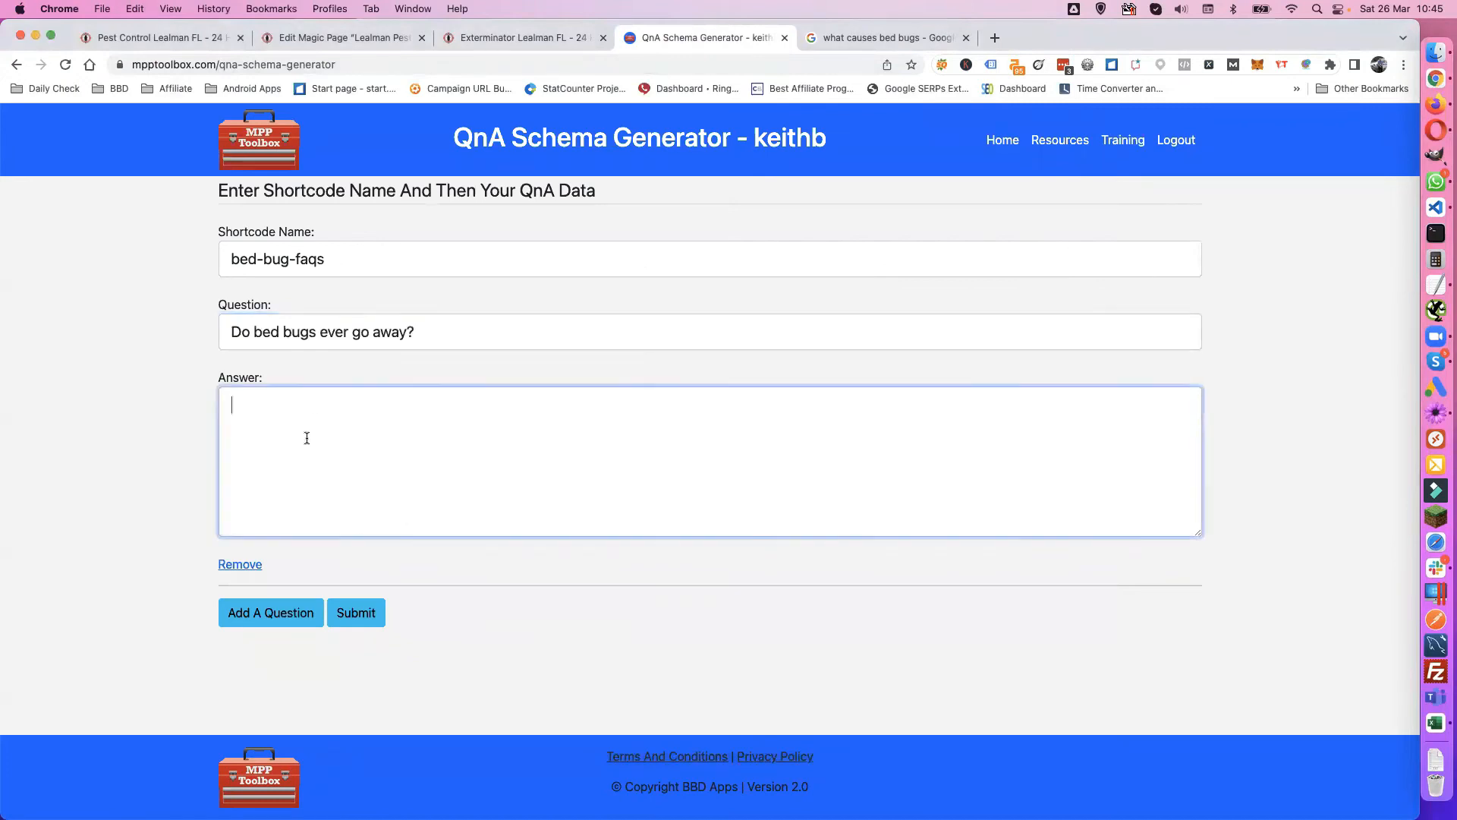
{"action": "left_click", "coordinate": [1437, 286]}
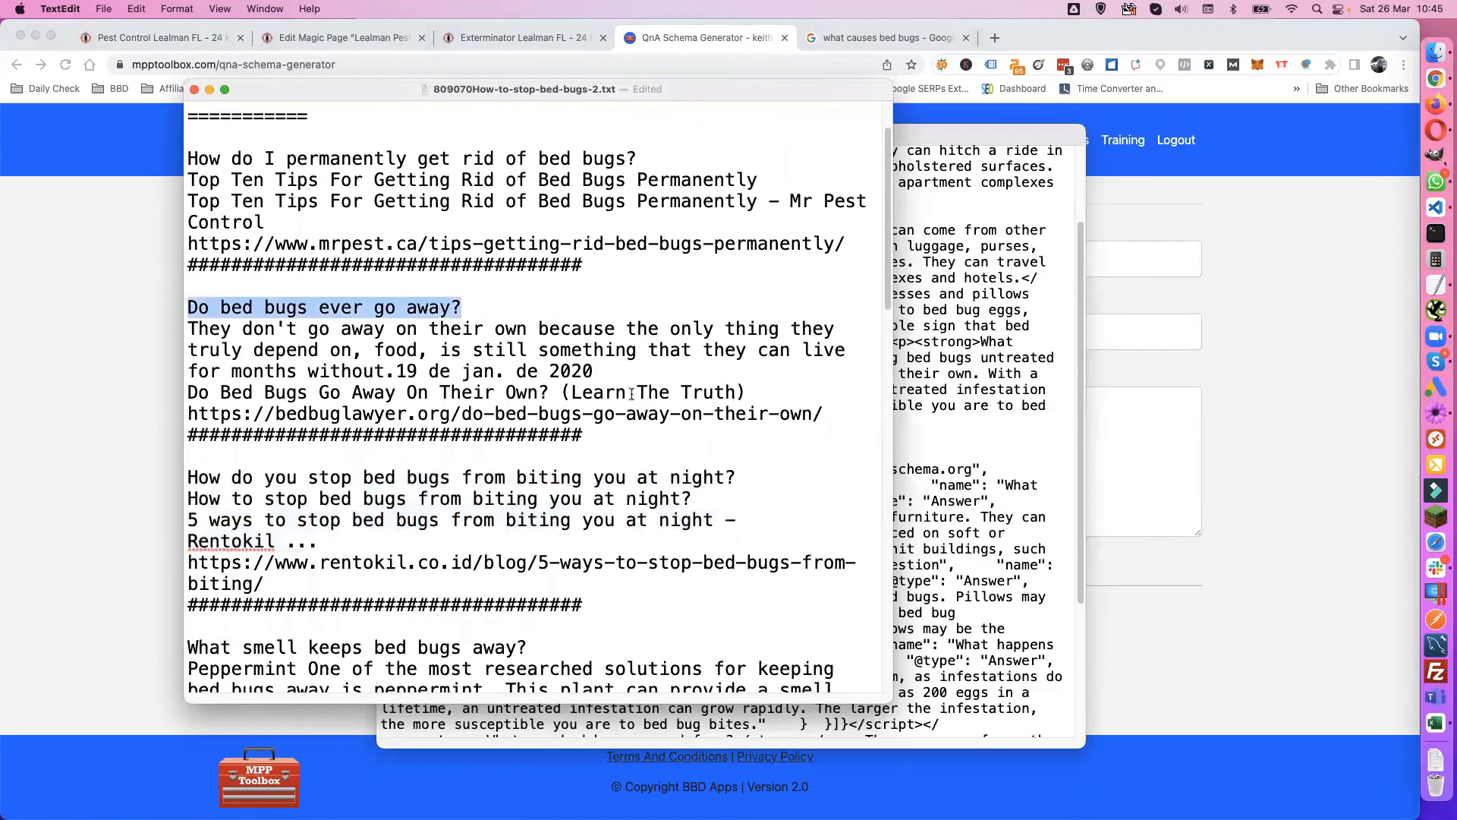
{"action": "left_click_drag", "start_coordinate": [390, 371], "coordinate": [185, 328]}
{"action": "key", "text": "super+c"}
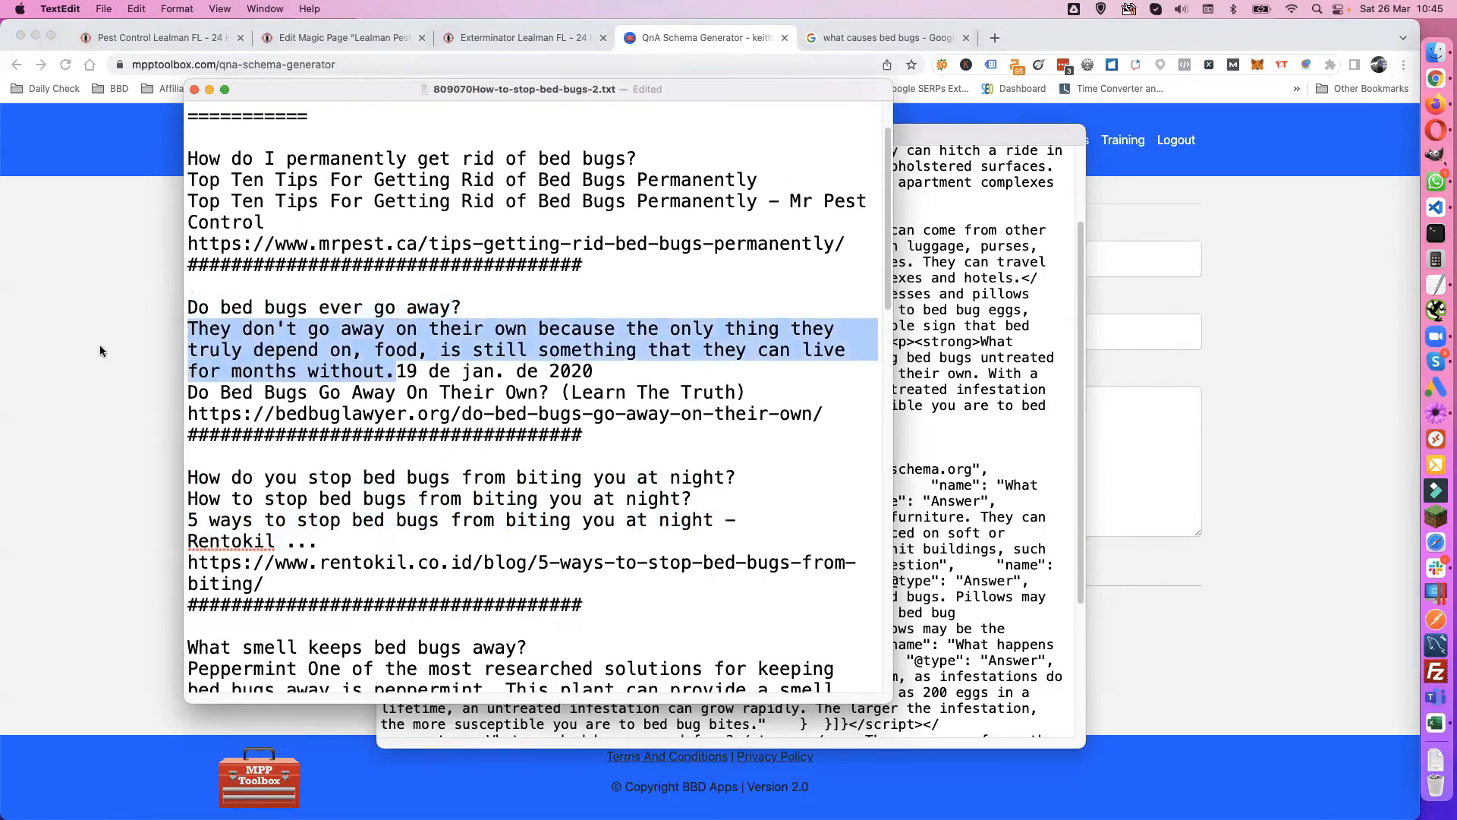
{"action": "left_click", "coordinate": [103, 352]}
{"action": "key", "text": "super+v"}
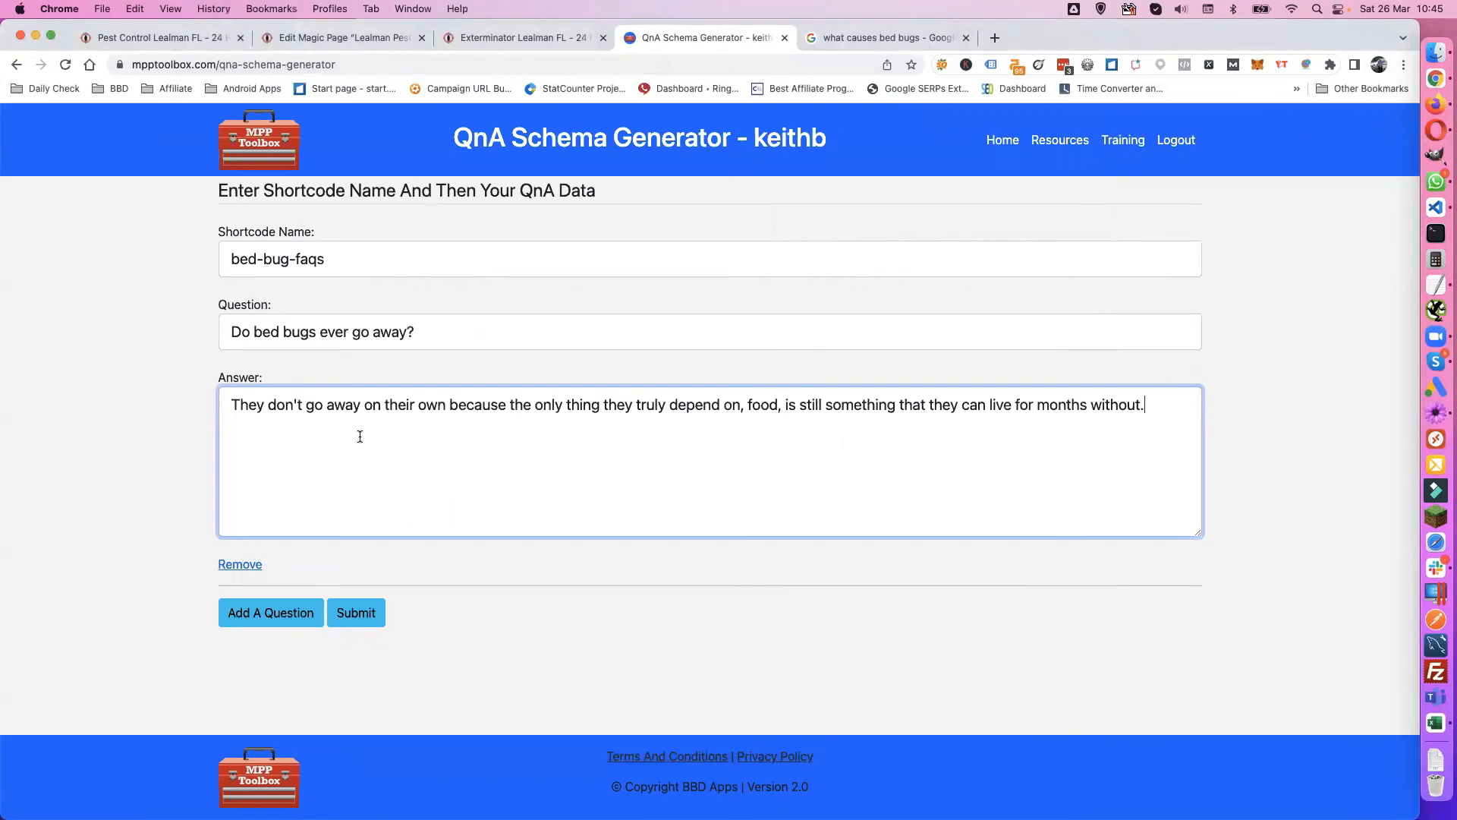
Step: Add a second question entry and fill it with "What smell keeps bed bugs away?" copied from the TextEdit file
{"action": "left_click", "coordinate": [285, 611]}
{"action": "scroll", "coordinate": [387, 600], "scroll_direction": "down", "scroll_amount": 3}
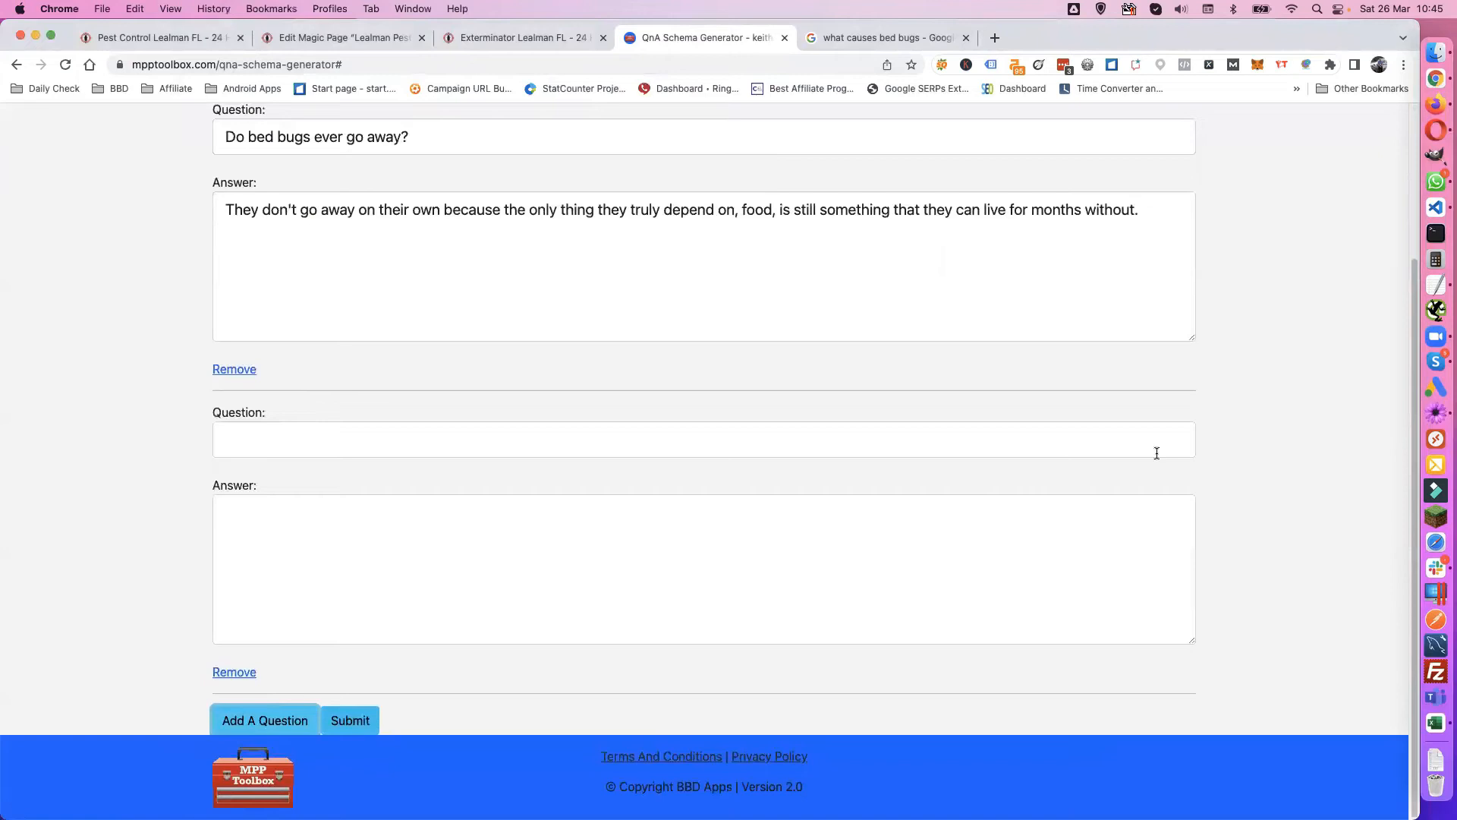
{"action": "left_click", "coordinate": [1436, 284]}
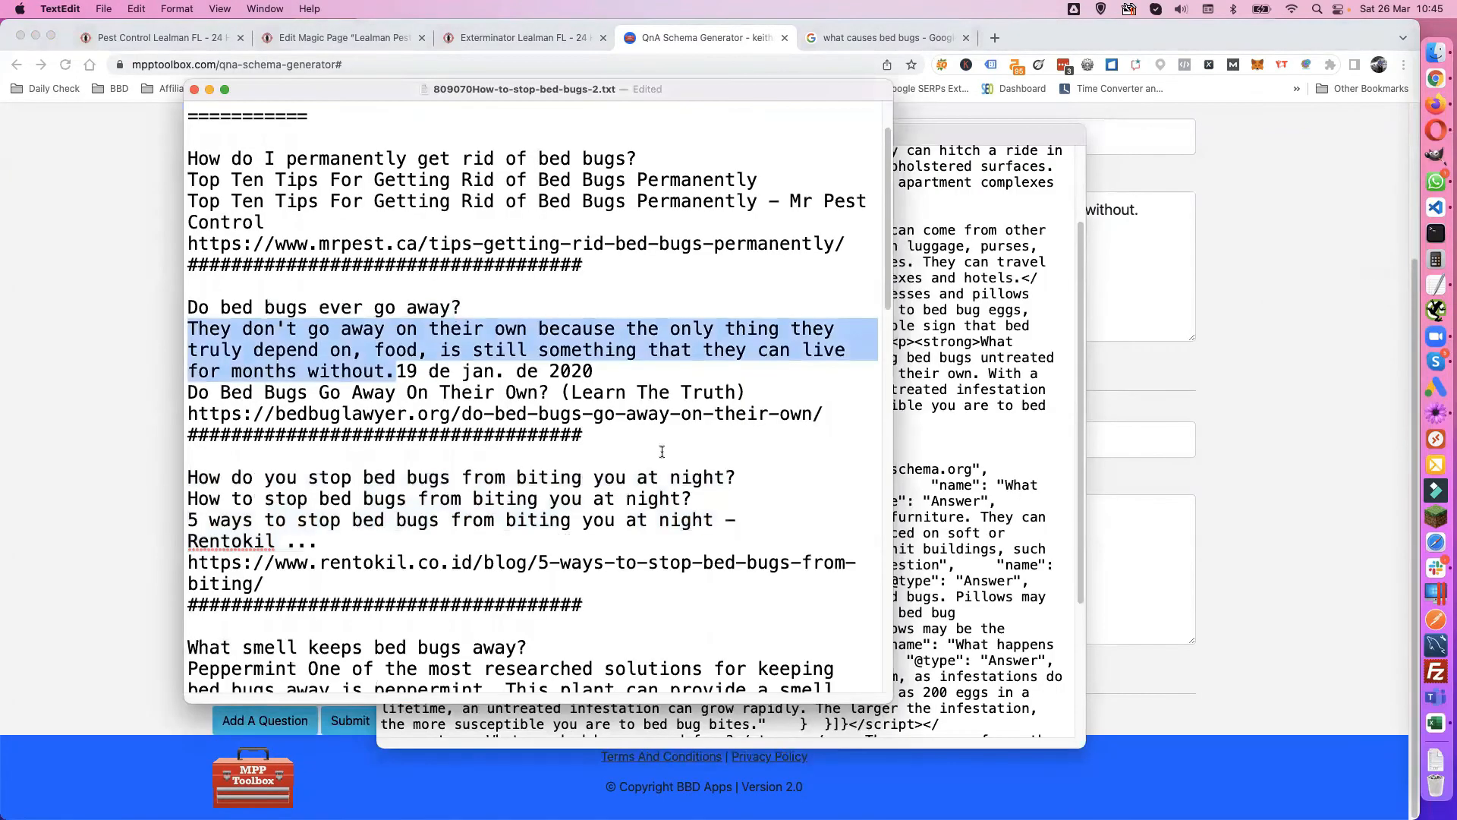
{"action": "scroll", "coordinate": [662, 452], "scroll_direction": "down", "scroll_amount": 5}
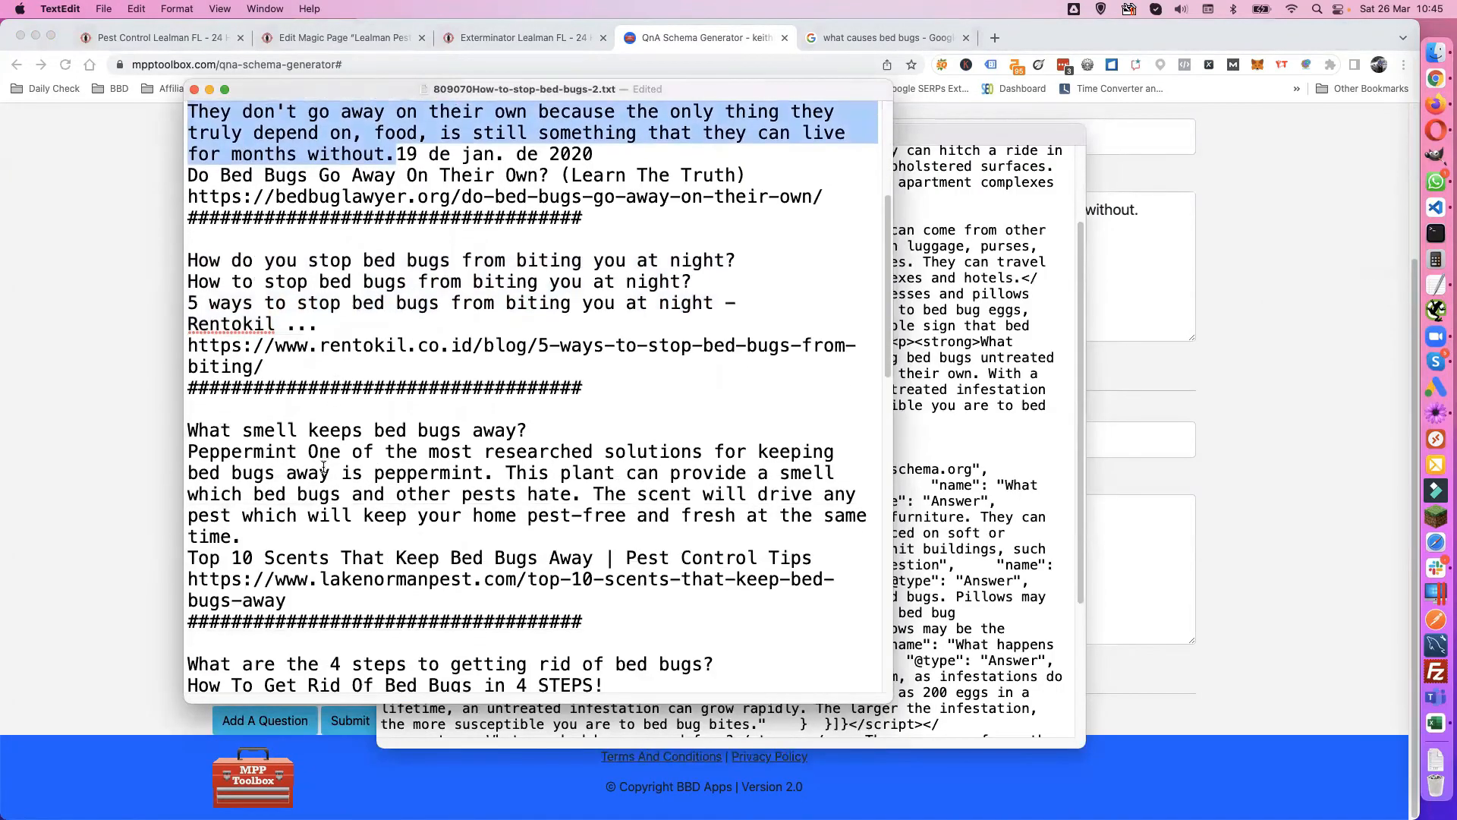
{"action": "left_click_drag", "start_coordinate": [190, 429], "coordinate": [540, 436]}
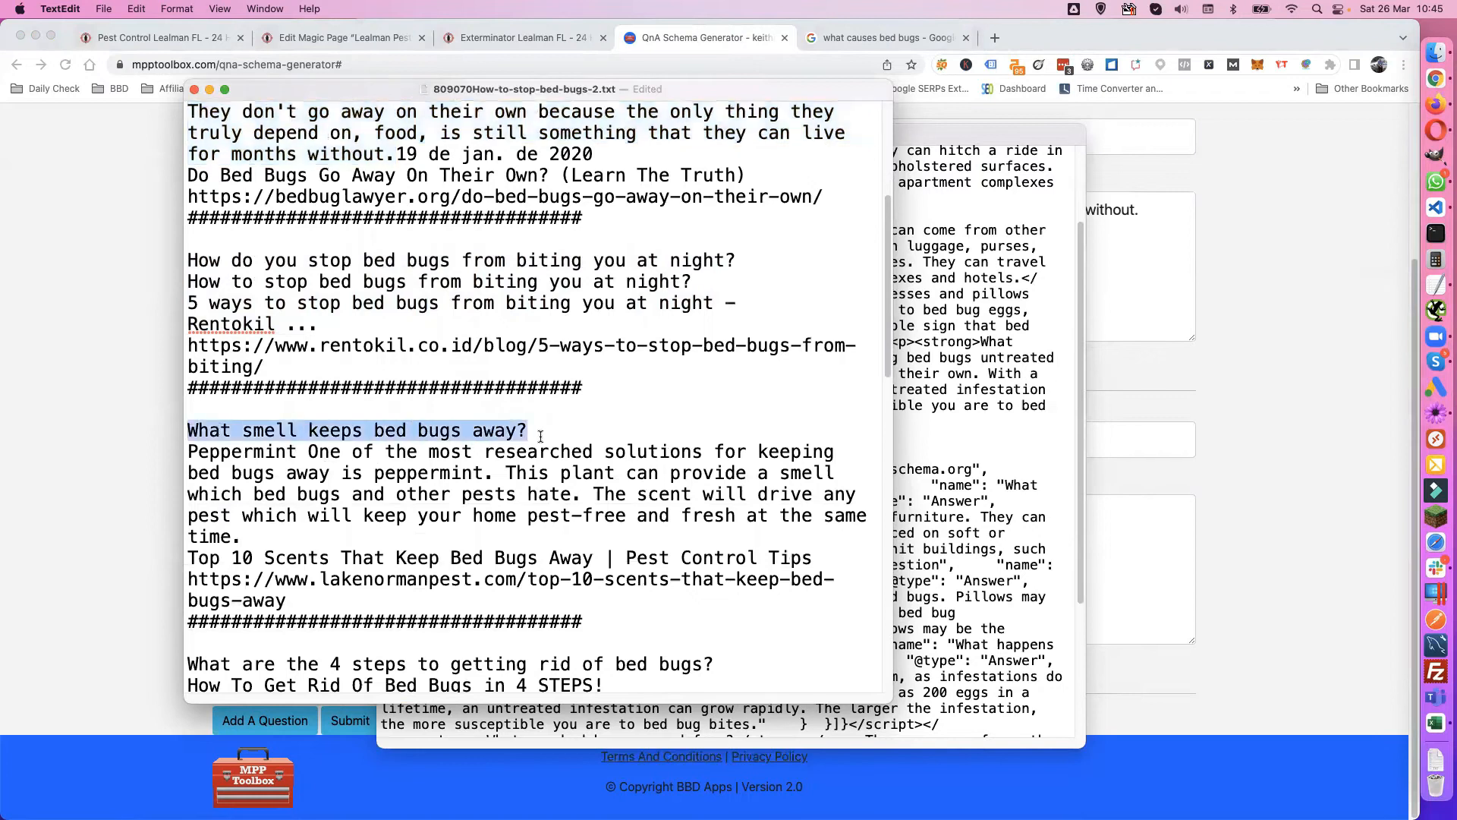
{"action": "key", "text": "super+c"}
{"action": "left_click", "coordinate": [163, 439]}
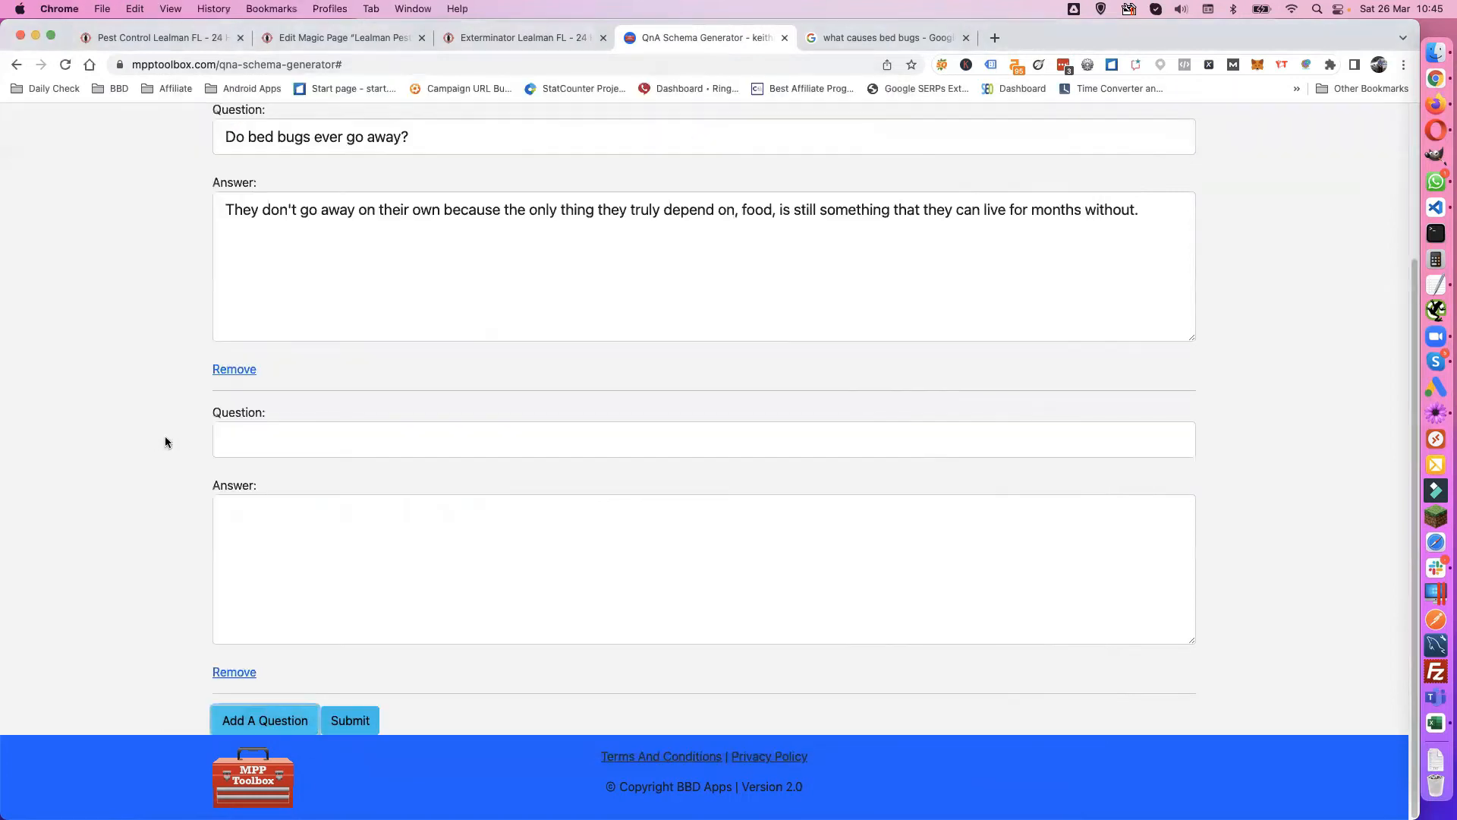
{"action": "left_click", "coordinate": [283, 437]}
{"action": "key", "text": "super+v"}
Step: Copy the full Peppermint answer from TextEdit into the second answer and submit the QnA form
{"action": "left_click", "coordinate": [305, 511]}
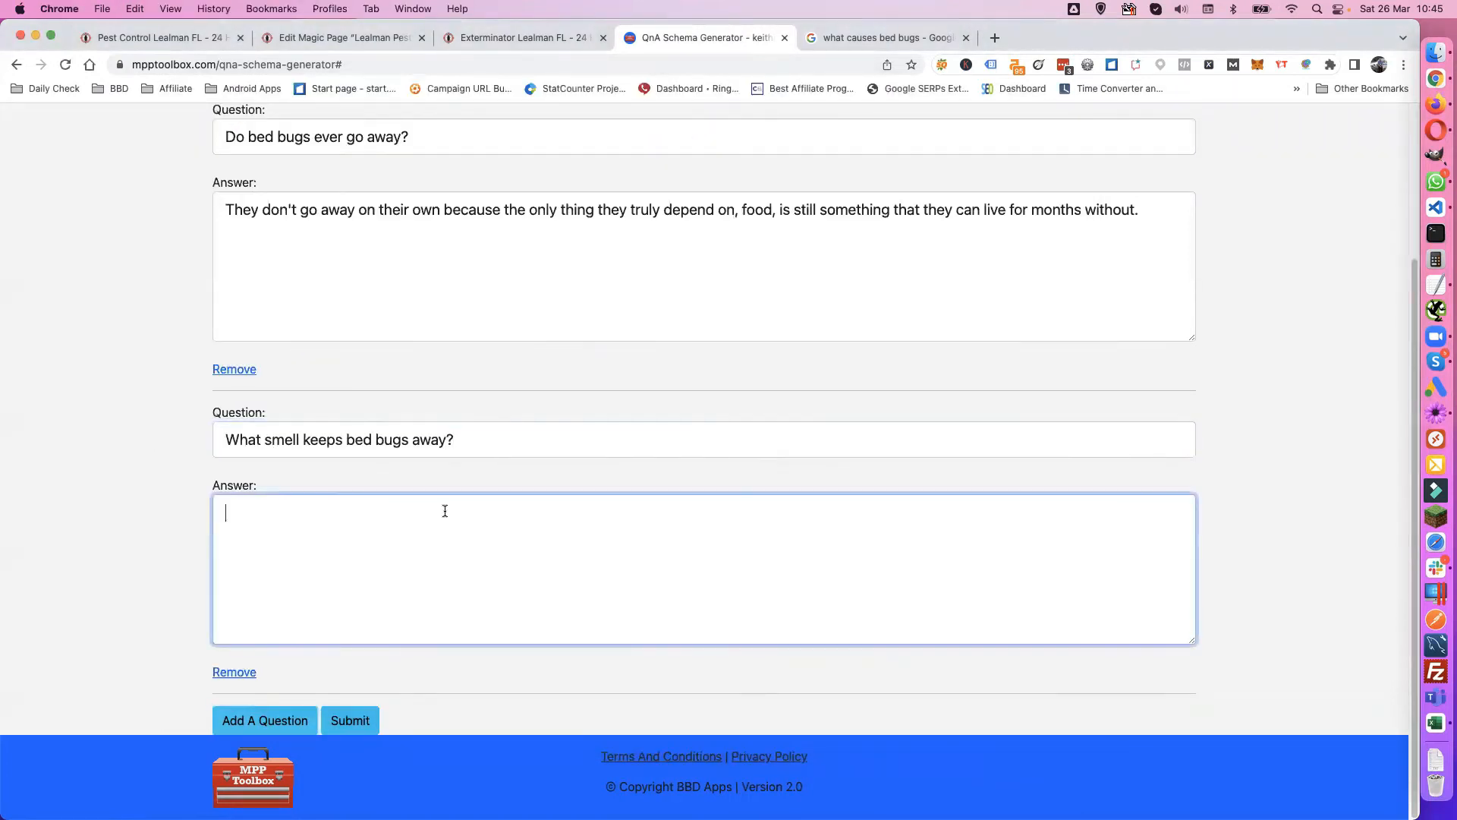
{"action": "left_click", "coordinate": [1436, 284]}
{"action": "left_click_drag", "start_coordinate": [245, 540], "coordinate": [171, 455]}
{"action": "key", "text": "super+Tab"}
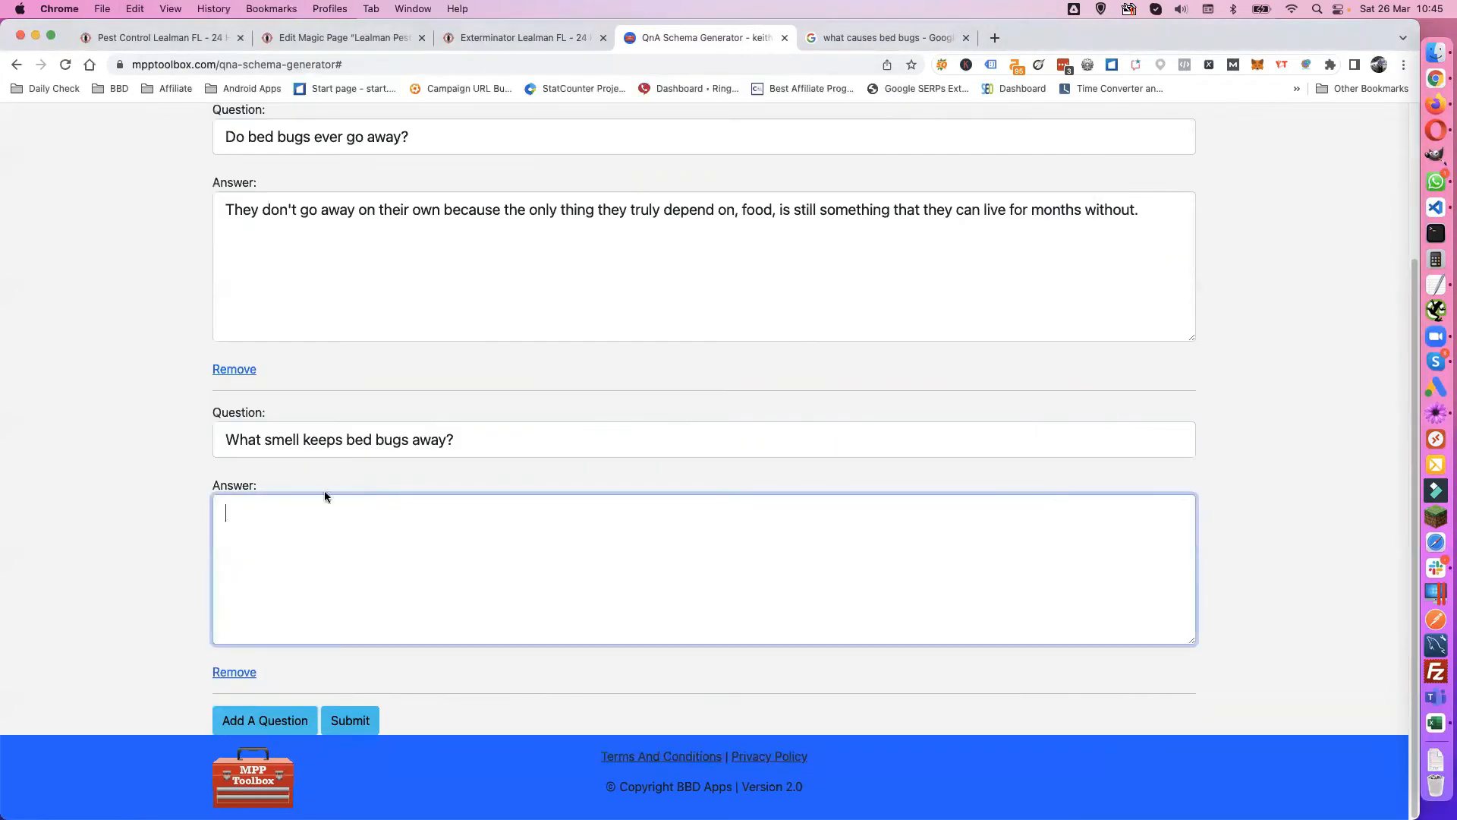
{"action": "key", "text": "super+v"}
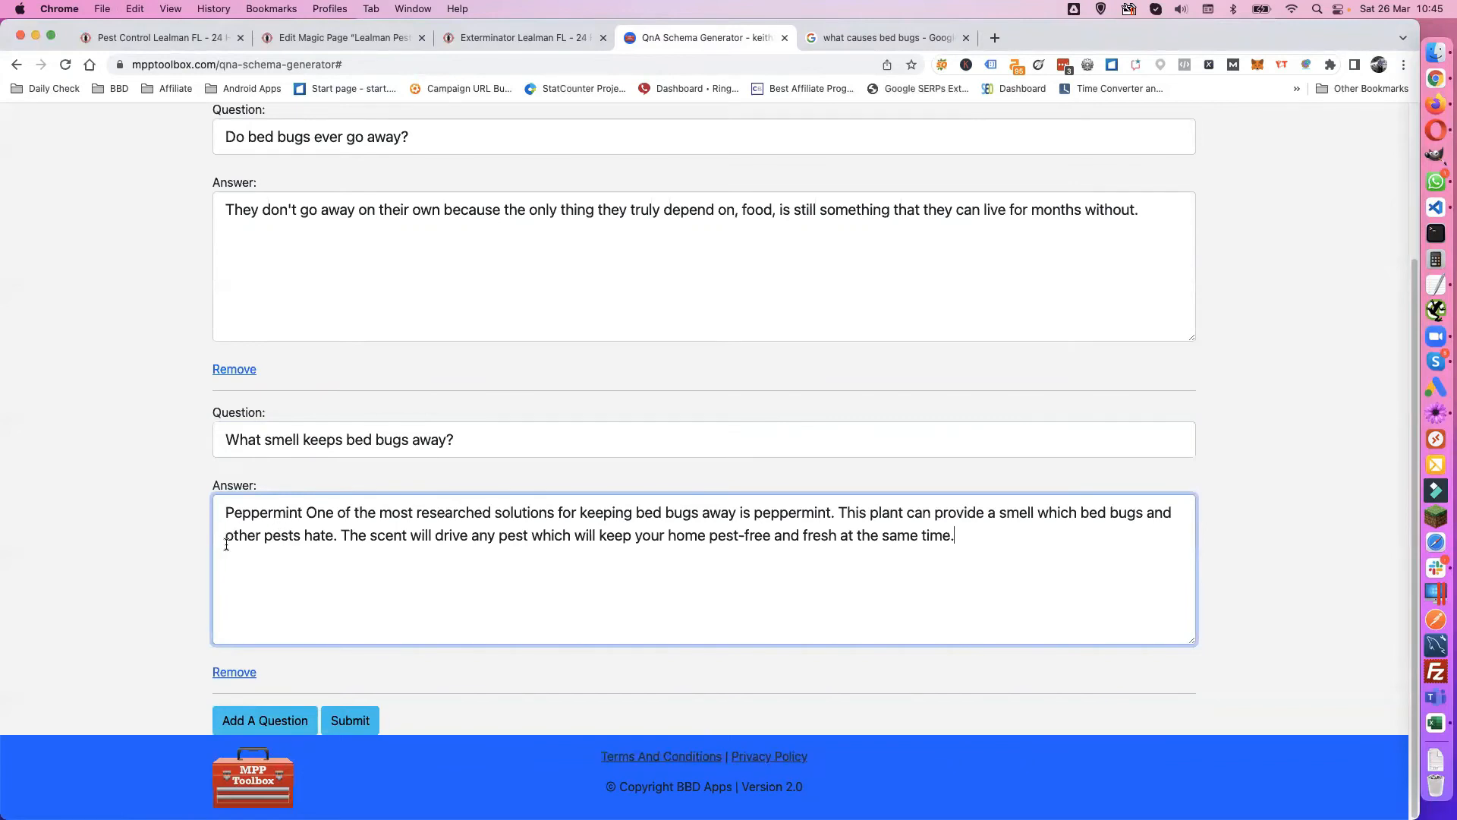
{"action": "left_click", "coordinate": [351, 722]}
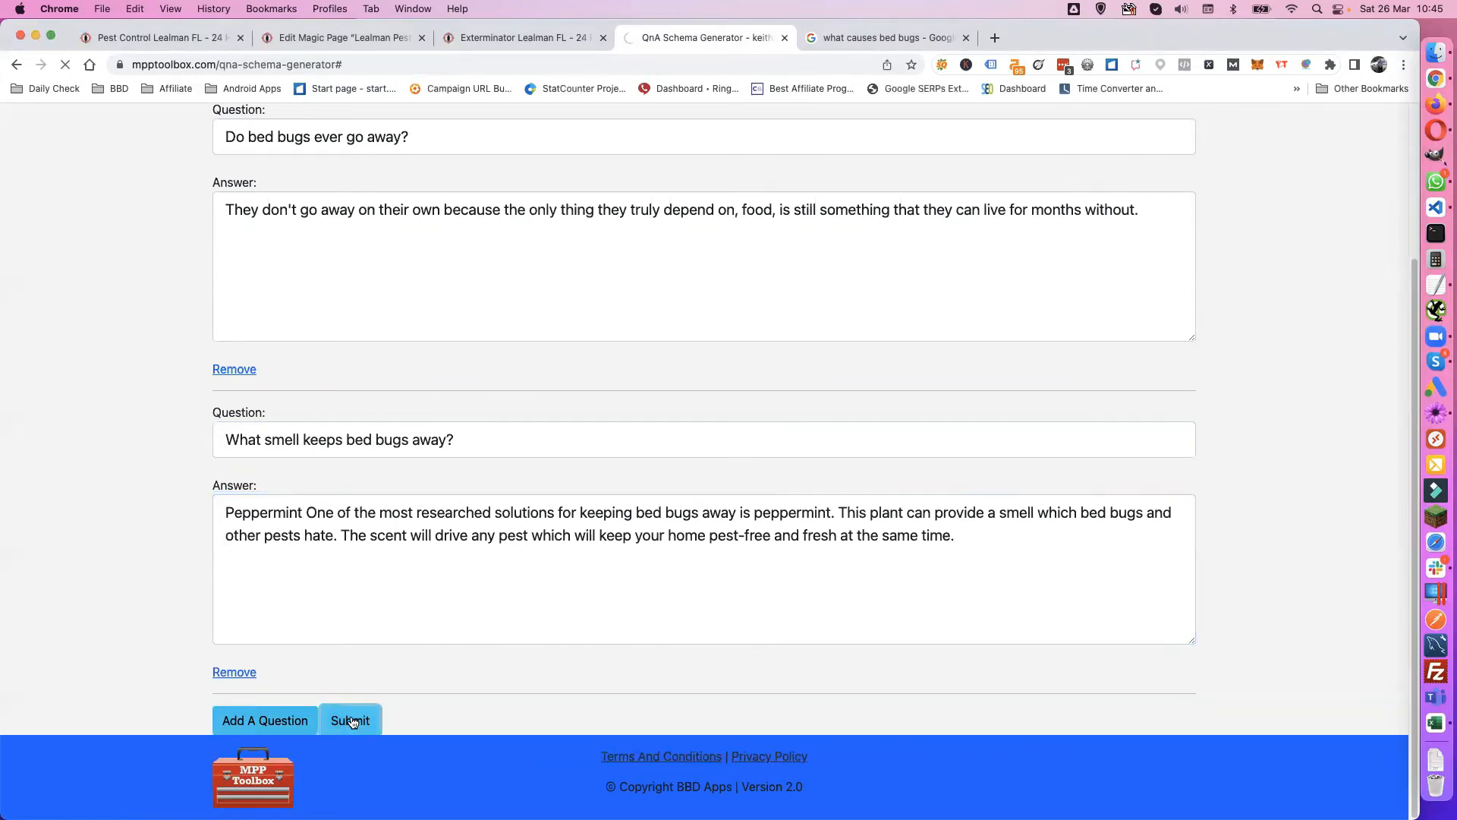
{"action": "scroll", "coordinate": [383, 687], "scroll_direction": "down", "scroll_amount": 5}
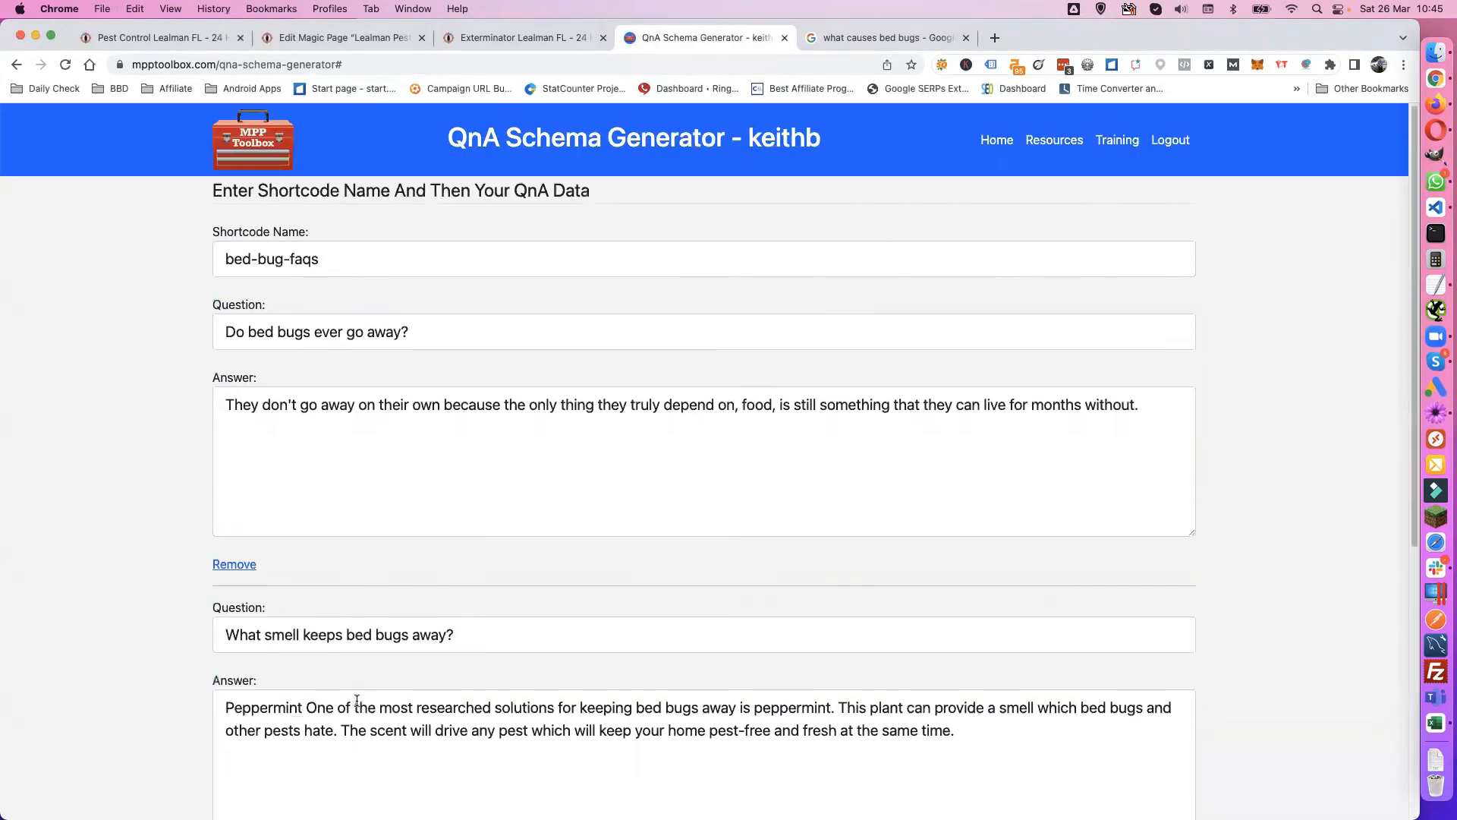
Step: Download the generated QnA schema file and save it to Downloads as 81bfb8bed-bug-faqs-mpp
{"action": "scroll", "coordinate": [383, 687], "scroll_direction": "down", "scroll_amount": 3}
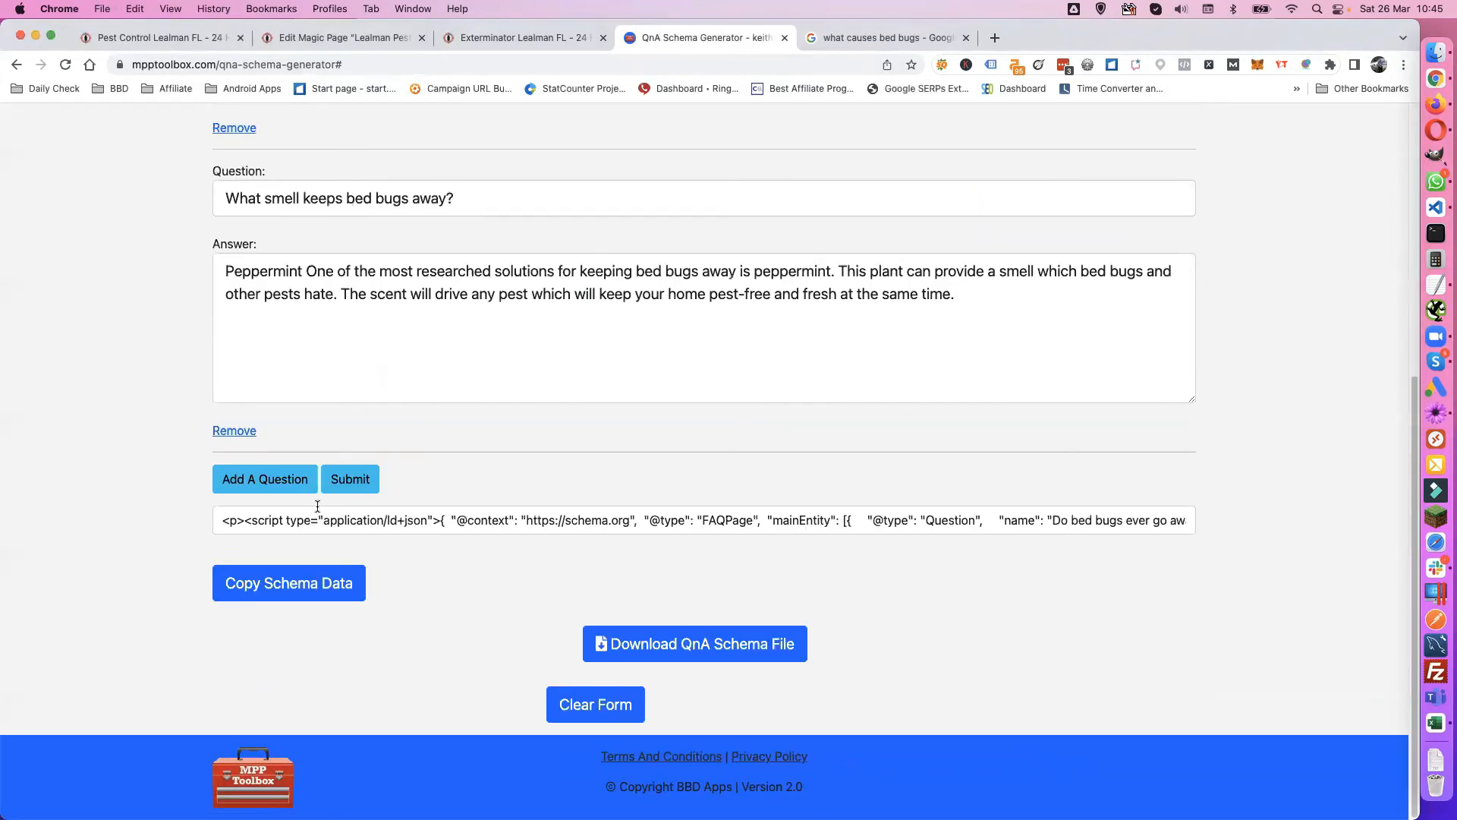
{"action": "triple_click", "coordinate": [370, 518]}
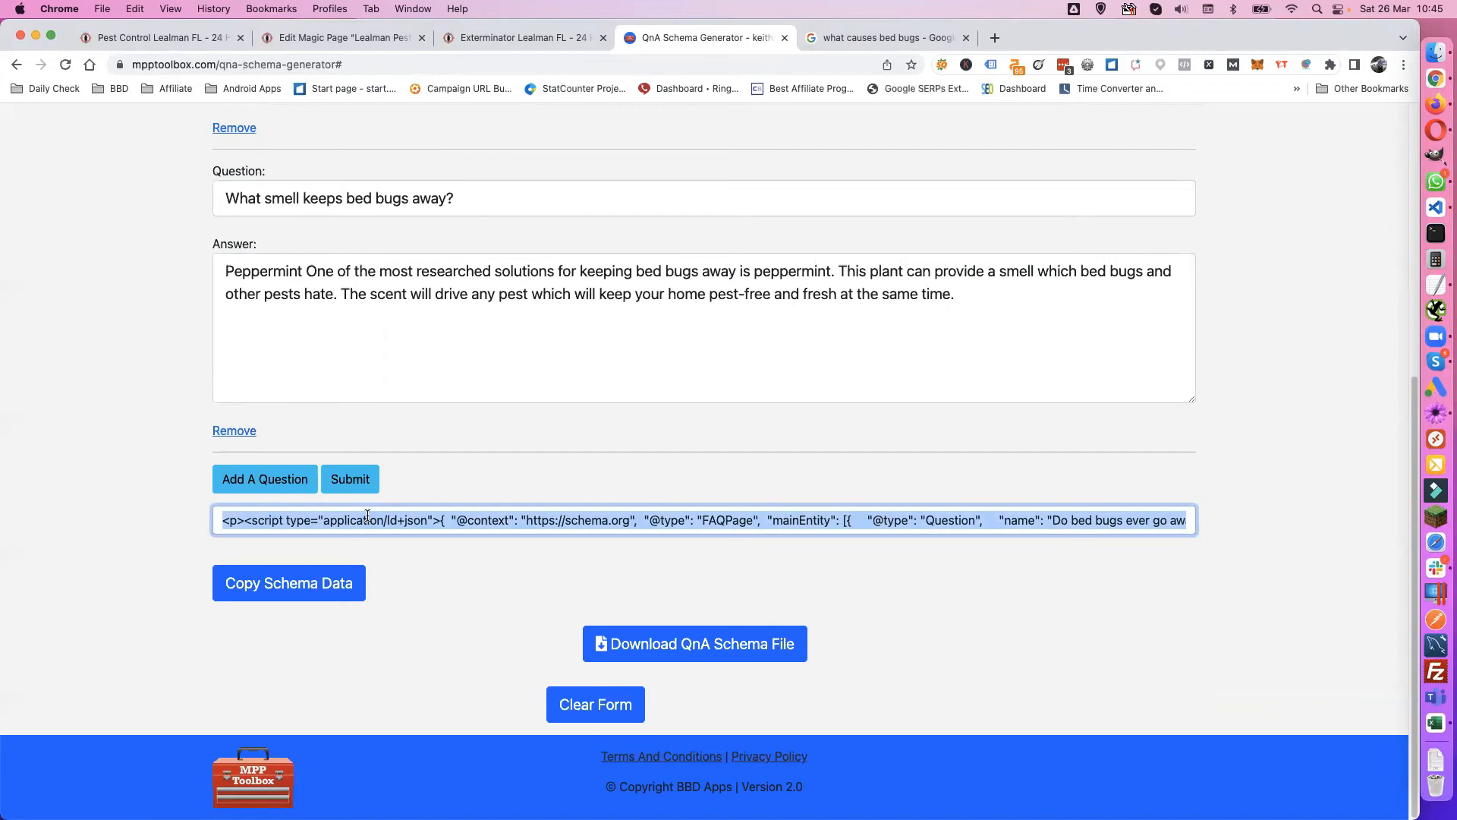
{"action": "left_click", "coordinate": [709, 645]}
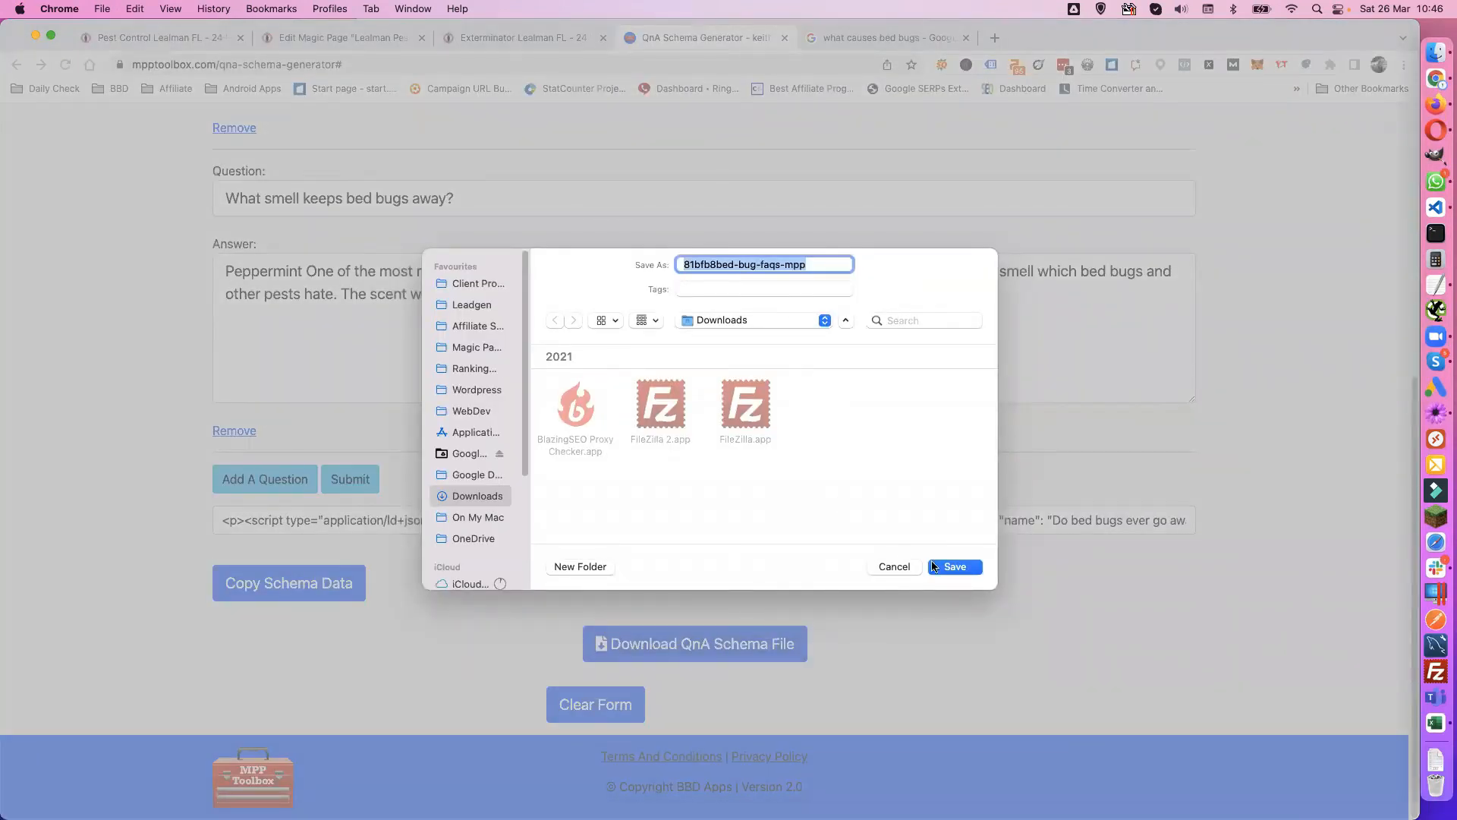
{"action": "left_click", "coordinate": [958, 569]}
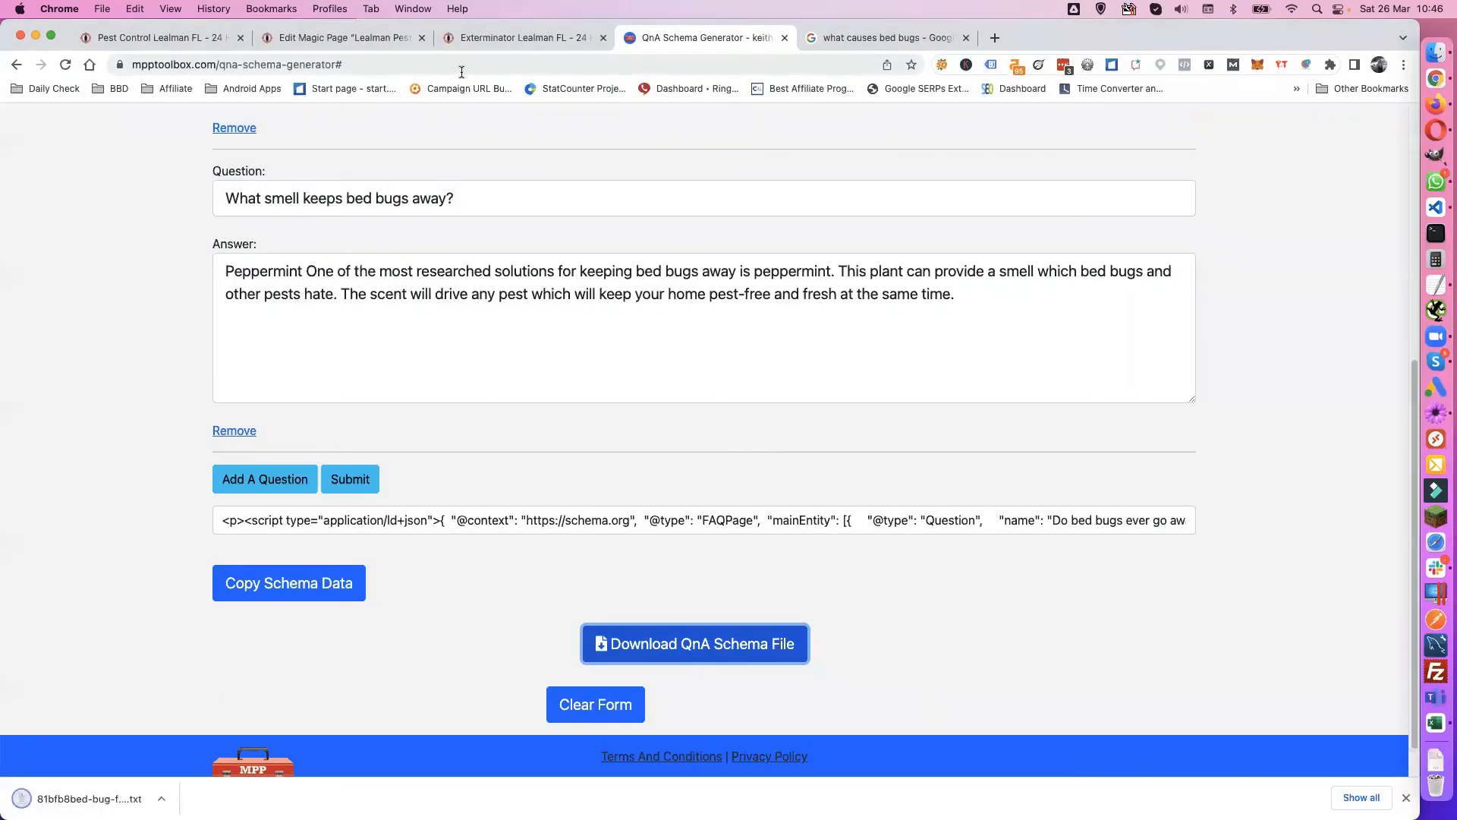
Step: Open Magic Page's data import on the pest control site and choose Spintax shortcodes as the data to import
{"action": "left_click", "coordinate": [344, 34]}
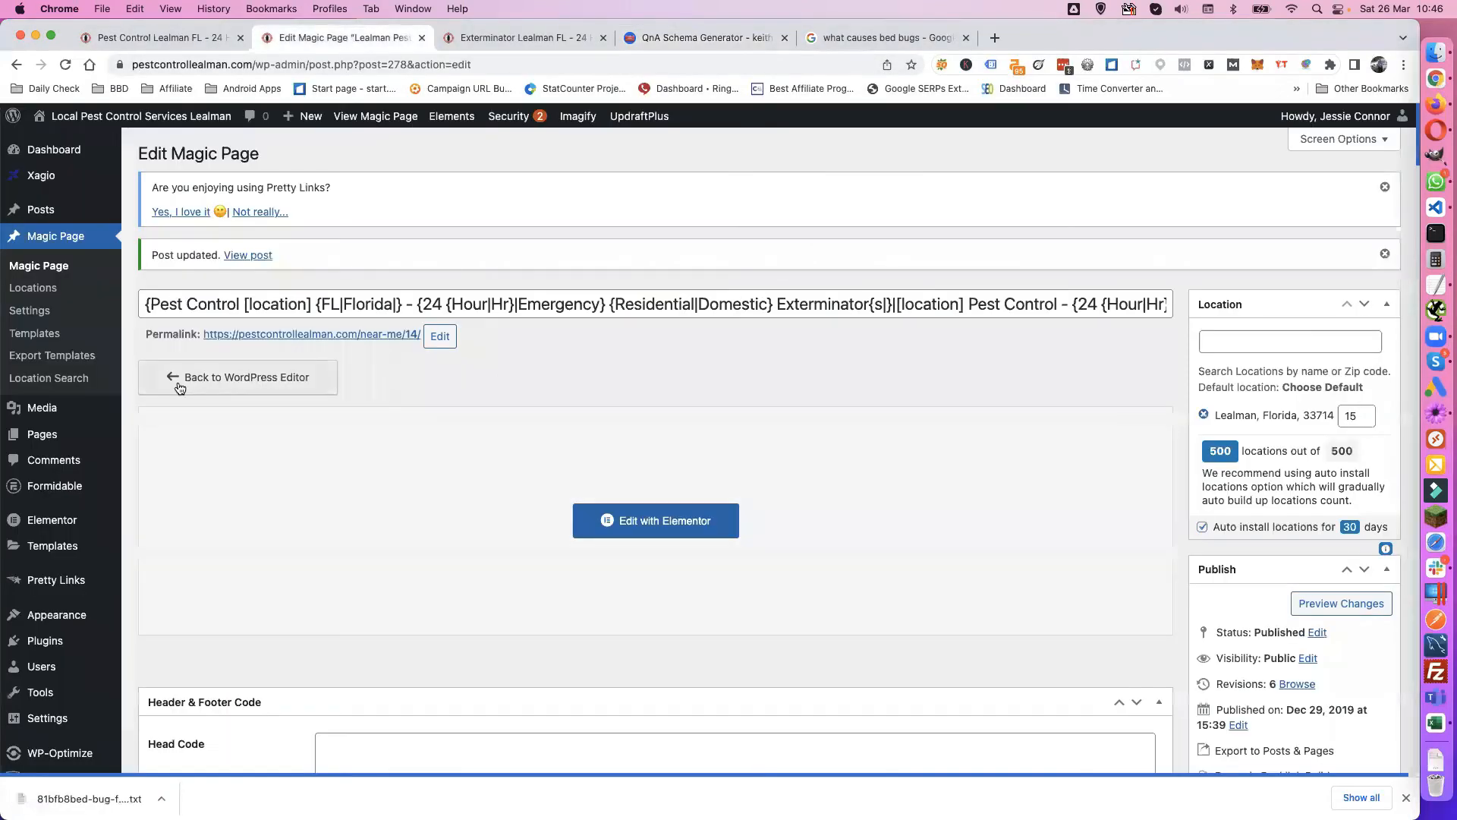
{"action": "left_click", "coordinate": [36, 312]}
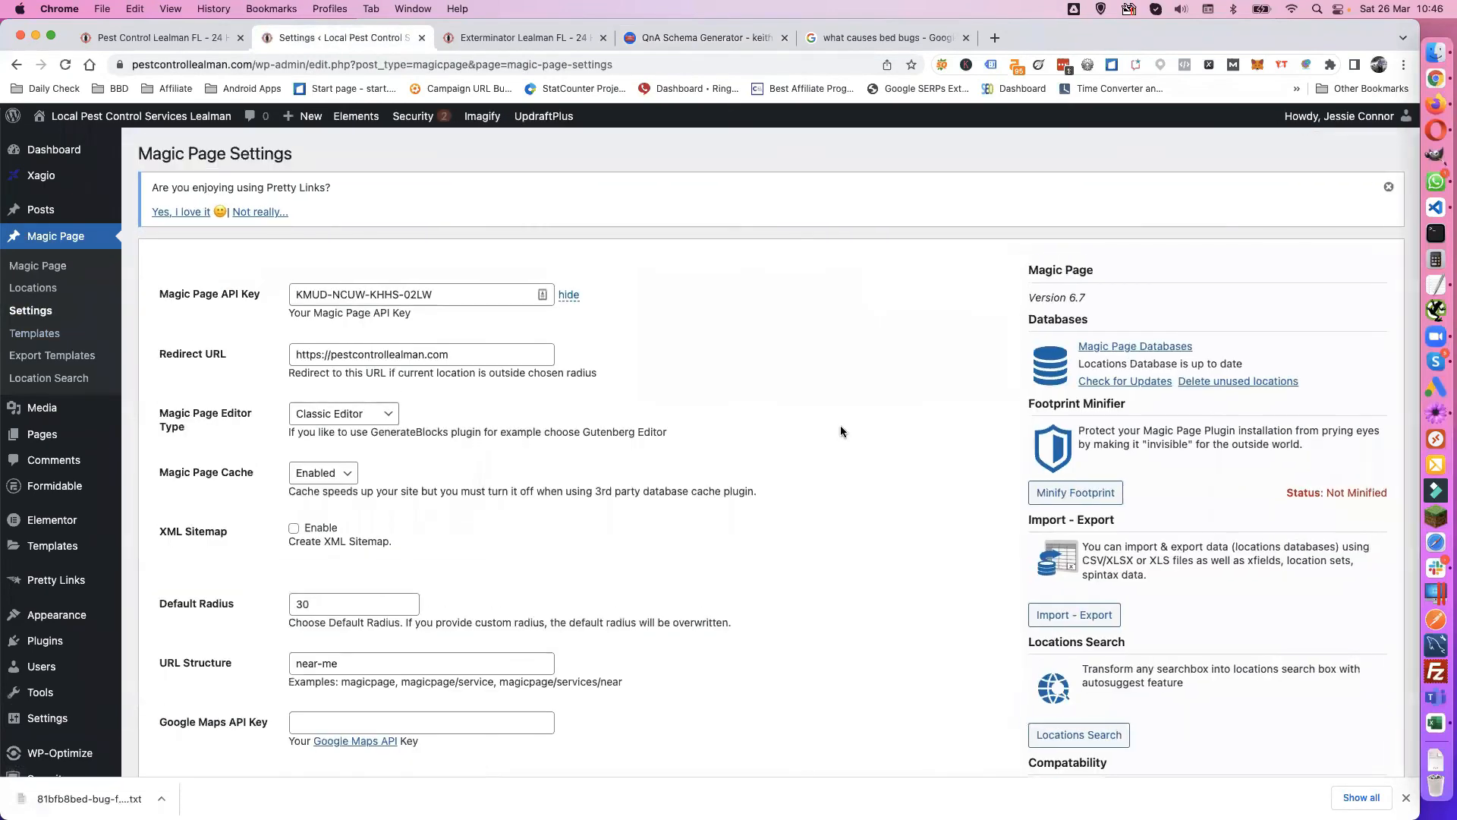
{"action": "scroll", "coordinate": [972, 550], "scroll_direction": "down", "scroll_amount": 2}
{"action": "left_click", "coordinate": [1063, 538]}
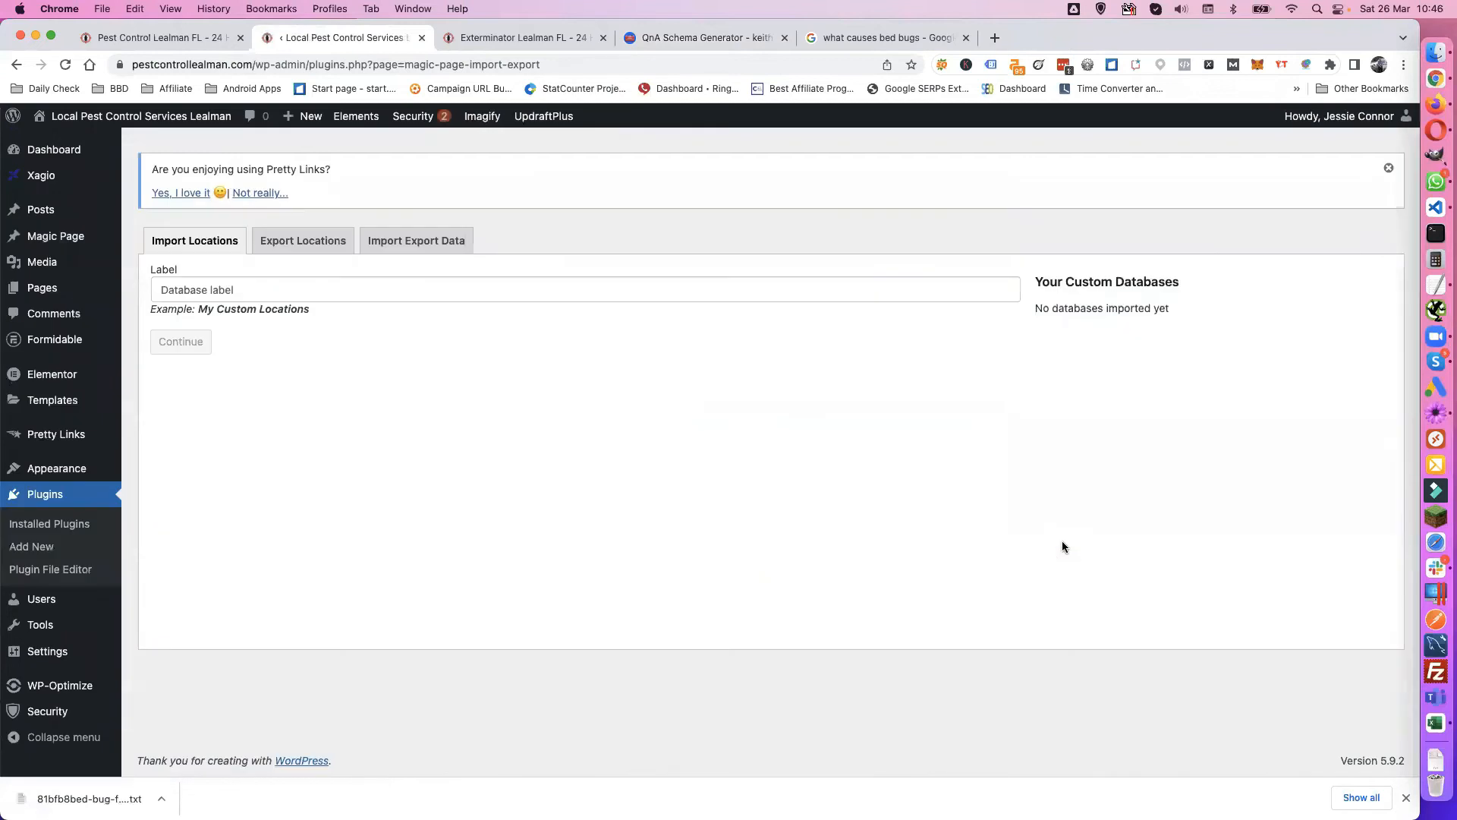
{"action": "left_click", "coordinate": [413, 240]}
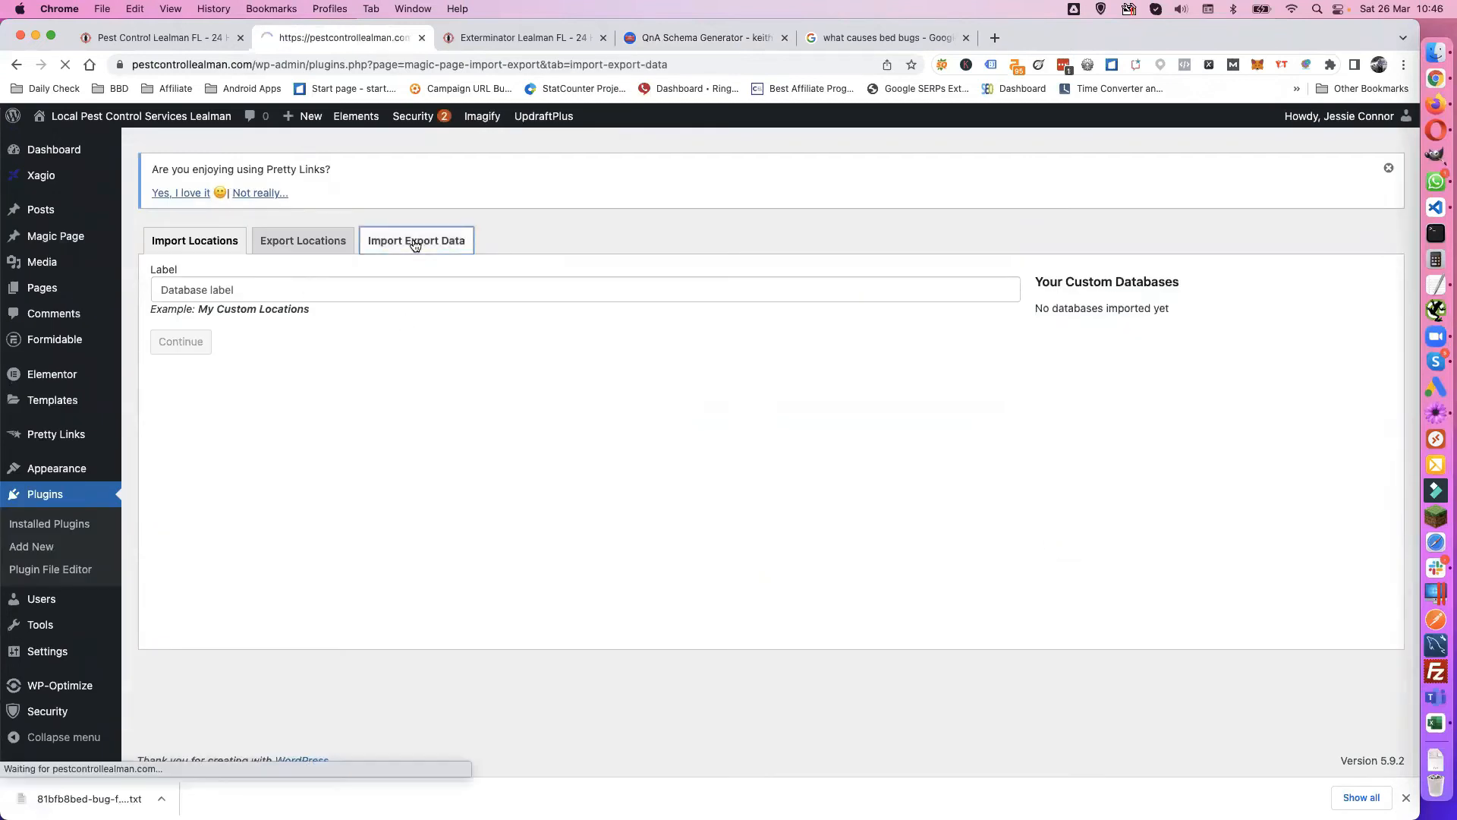
{"action": "left_click", "coordinate": [224, 318]}
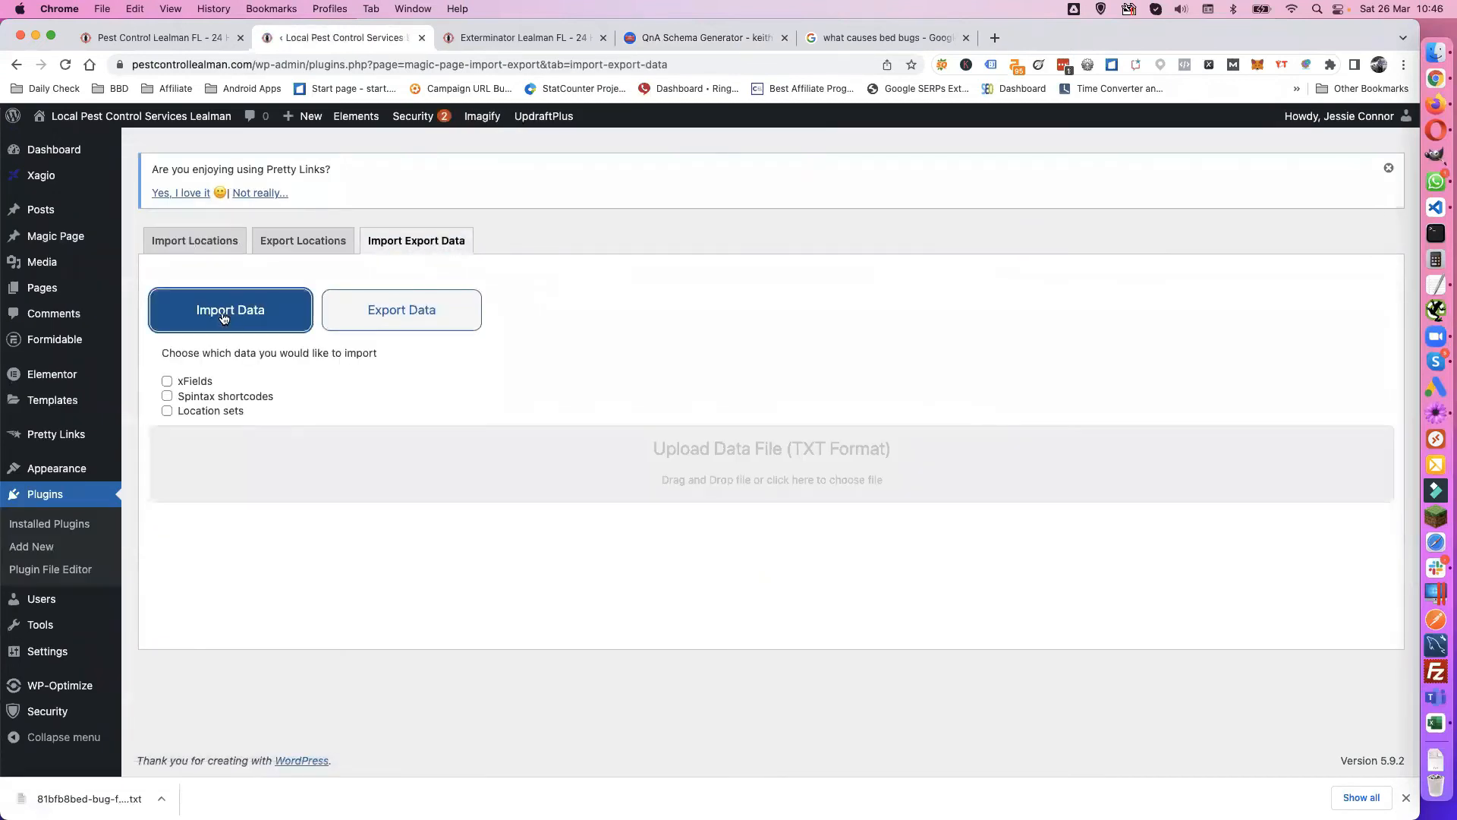
{"action": "left_click", "coordinate": [199, 398]}
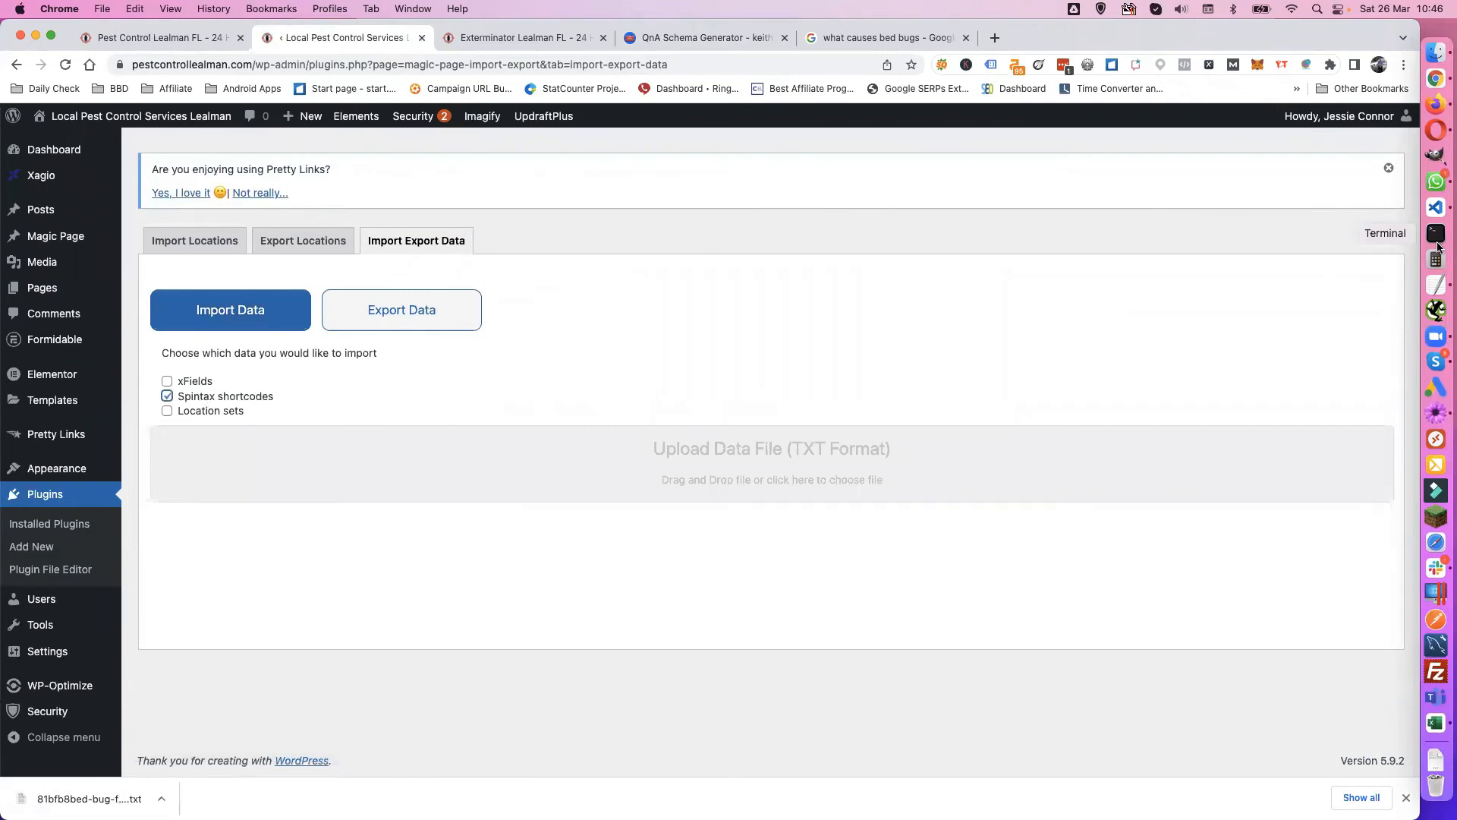
Step: Upload 81bfb8bed-bug-faqs-mpp.txt from Downloads and merge it with the existing spintax shortcodes
{"action": "left_click", "coordinate": [1434, 57]}
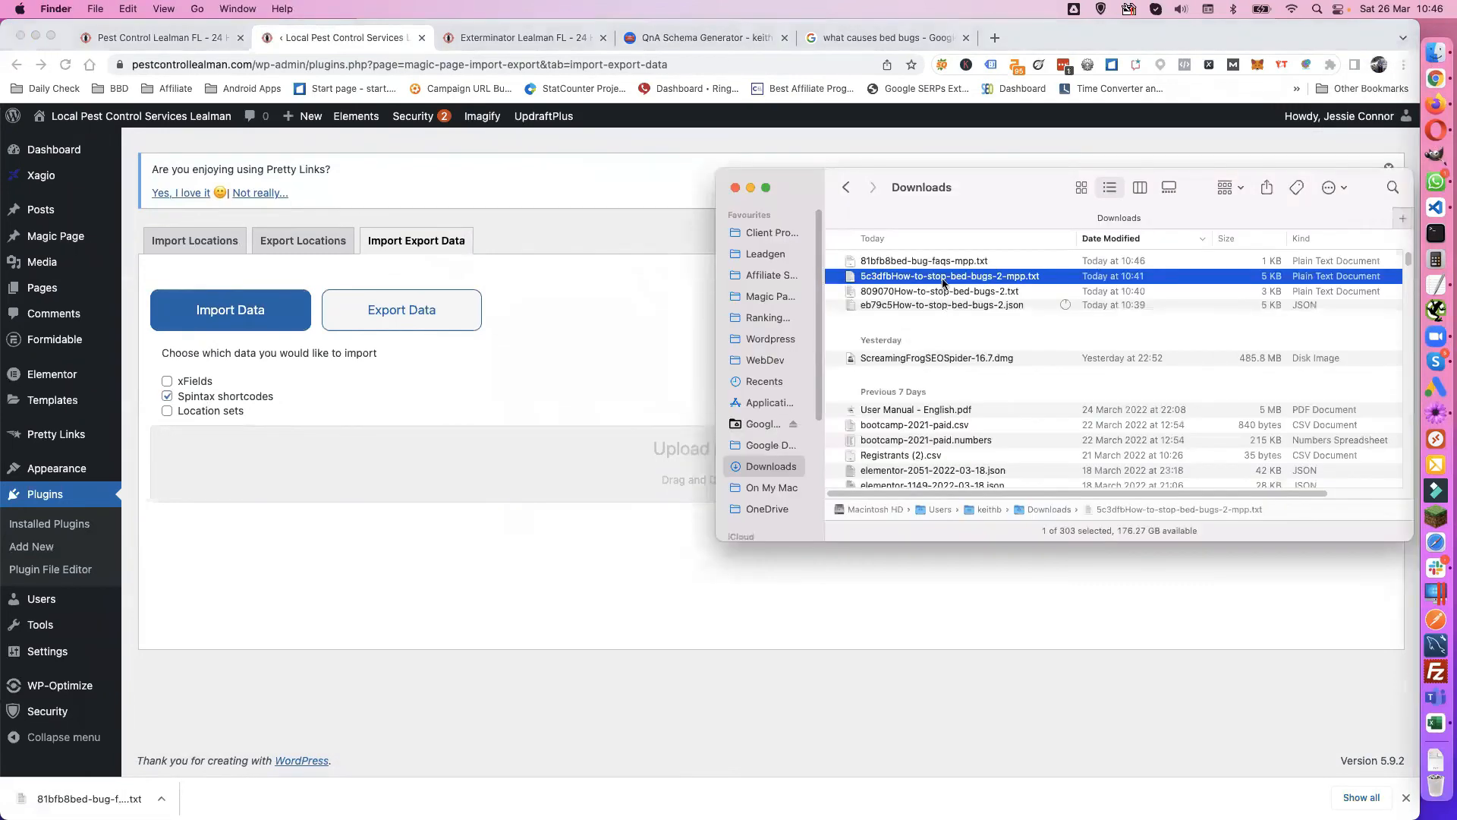
{"action": "left_click", "coordinate": [926, 262]}
{"action": "left_click_drag", "start_coordinate": [910, 263], "coordinate": [370, 480]}
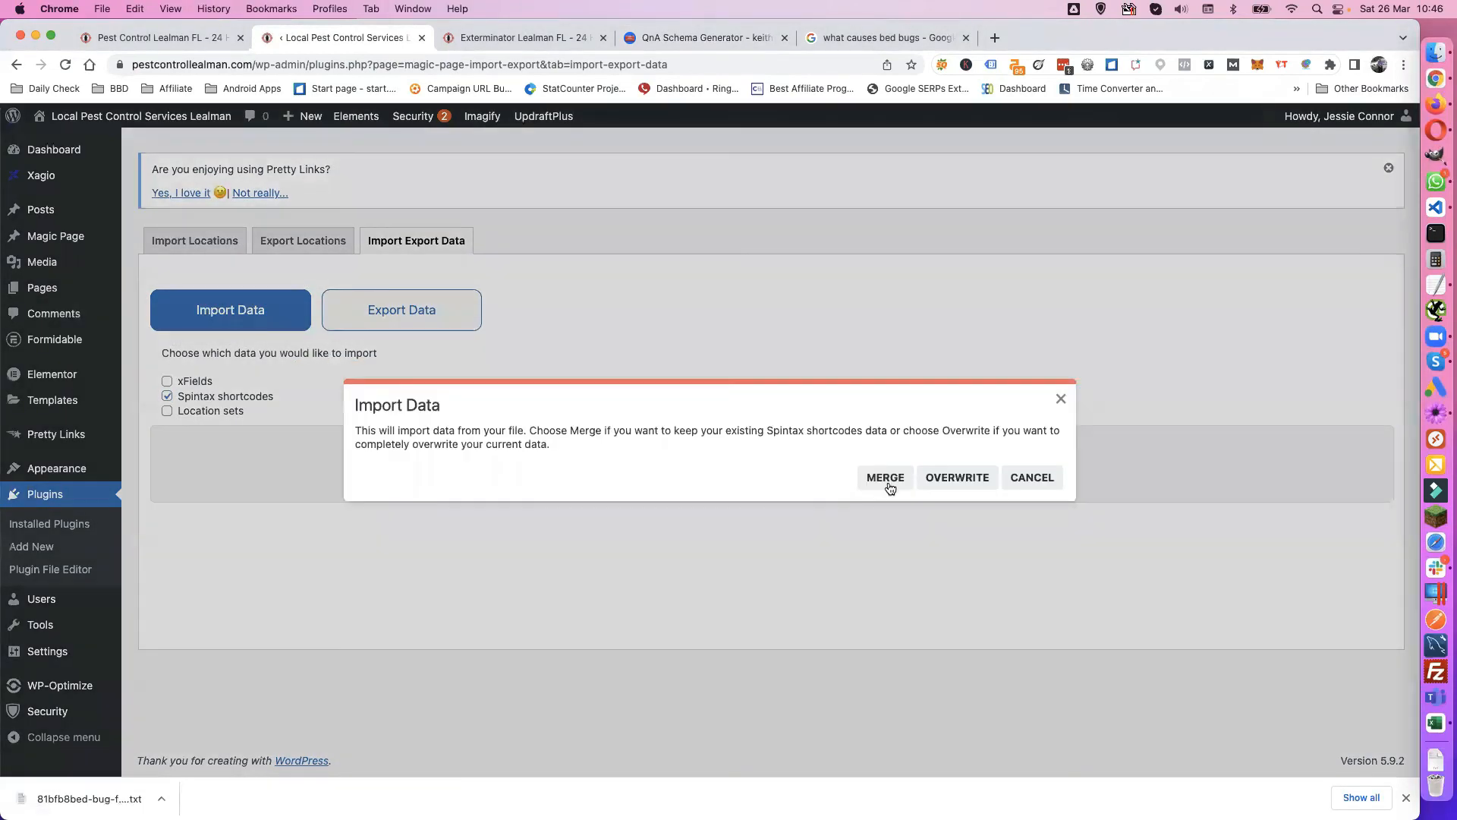
{"action": "left_click", "coordinate": [885, 481]}
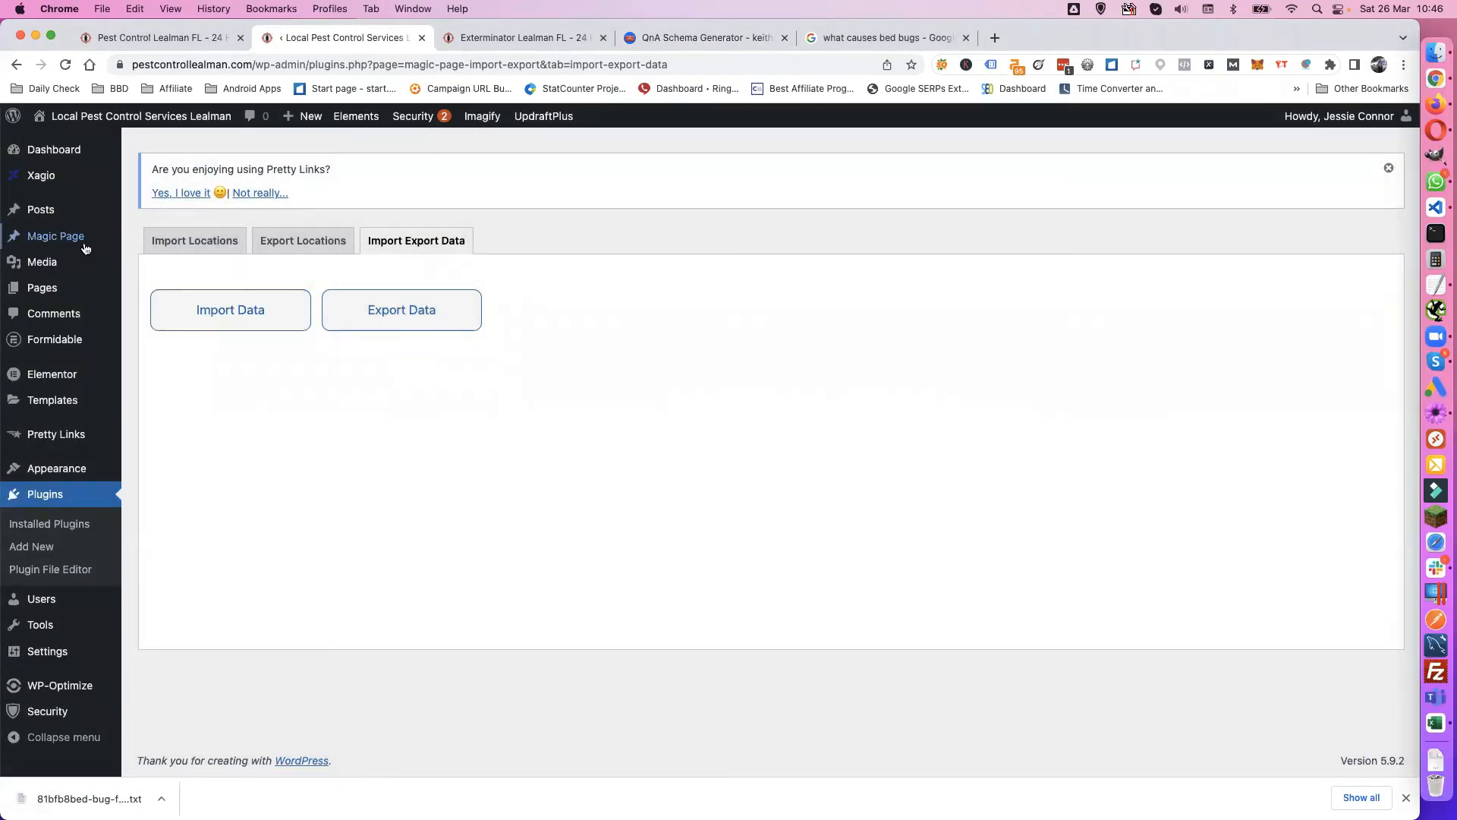
Step: On the Lealman Magic Page, check the content of the bed-bug-faqs spintax shortcode and copy the shortcode
{"action": "left_click", "coordinate": [61, 241]}
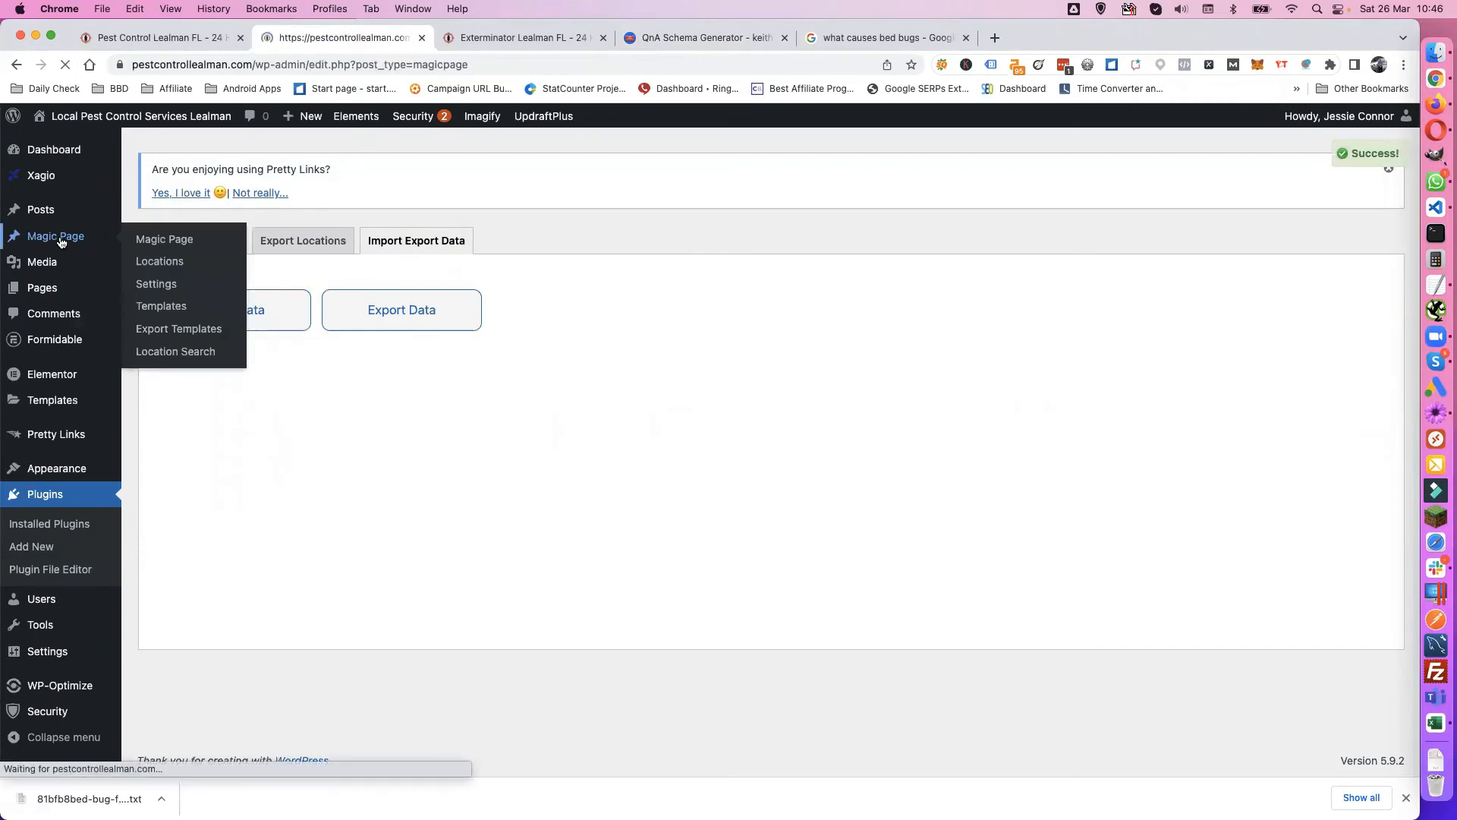
{"action": "left_click", "coordinate": [180, 373]}
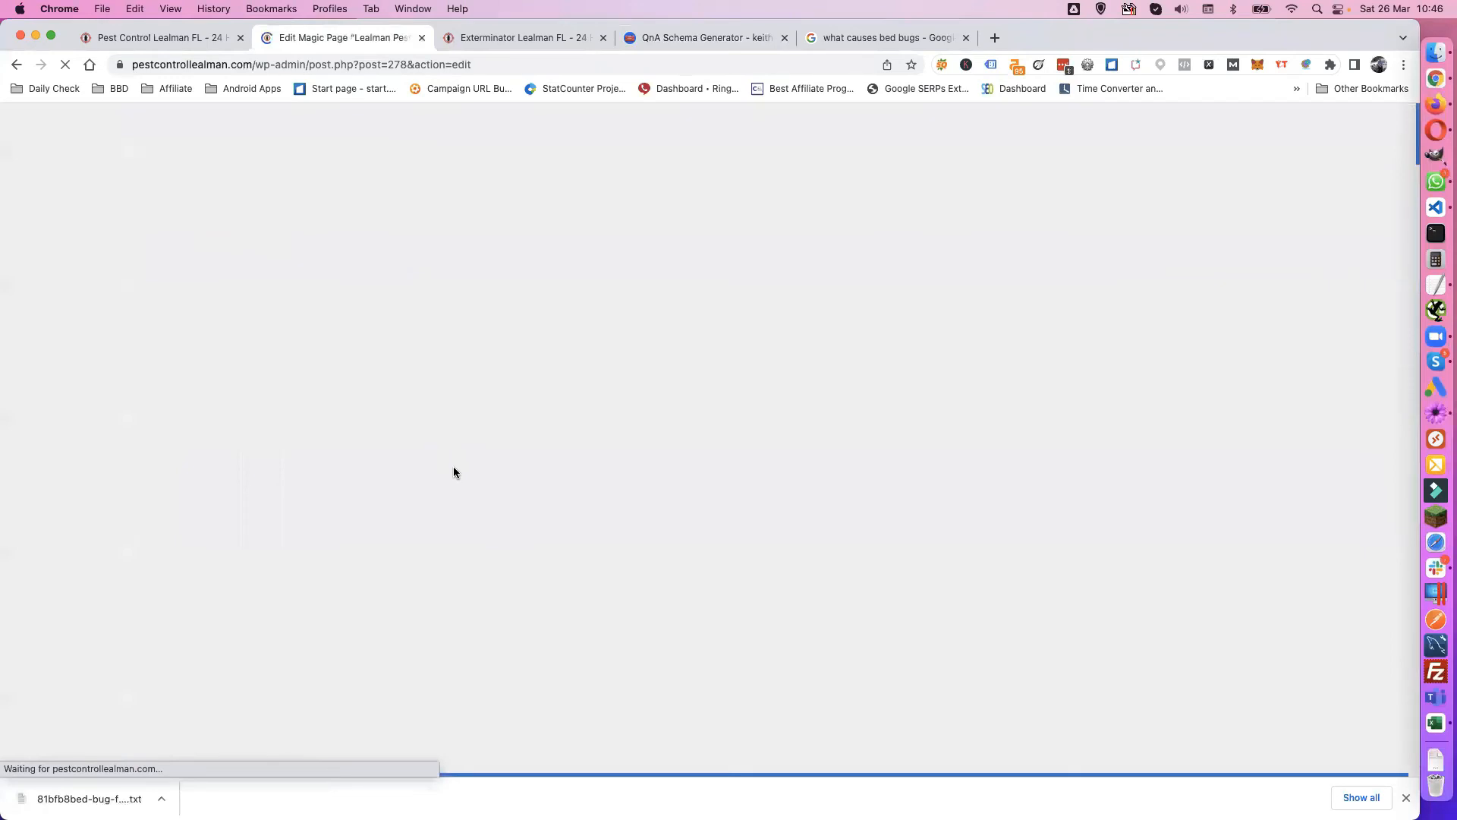
{"action": "scroll", "coordinate": [464, 498], "scroll_direction": "down", "scroll_amount": 15}
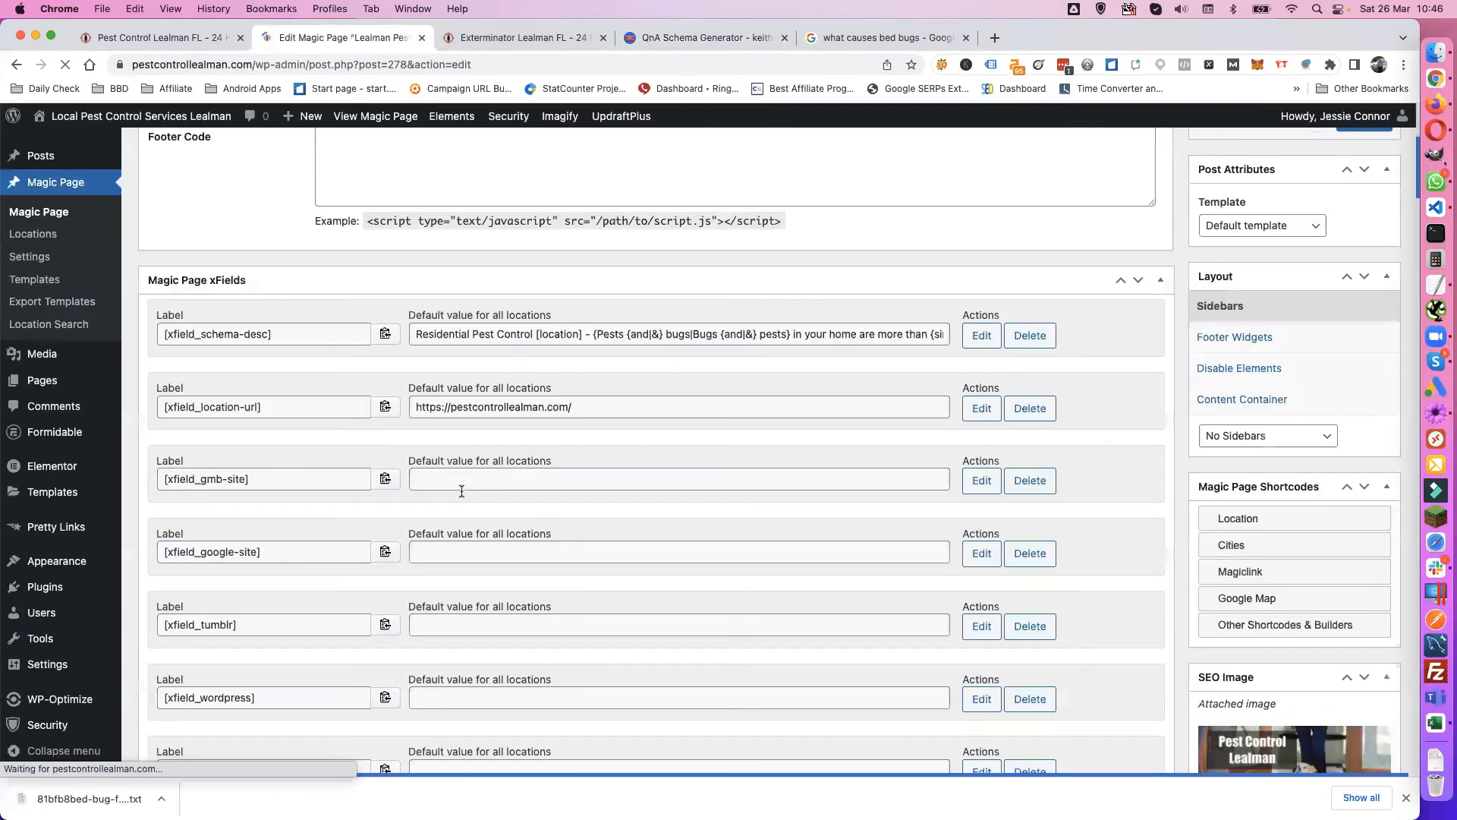
{"action": "scroll", "coordinate": [464, 498], "scroll_direction": "down", "scroll_amount": 20}
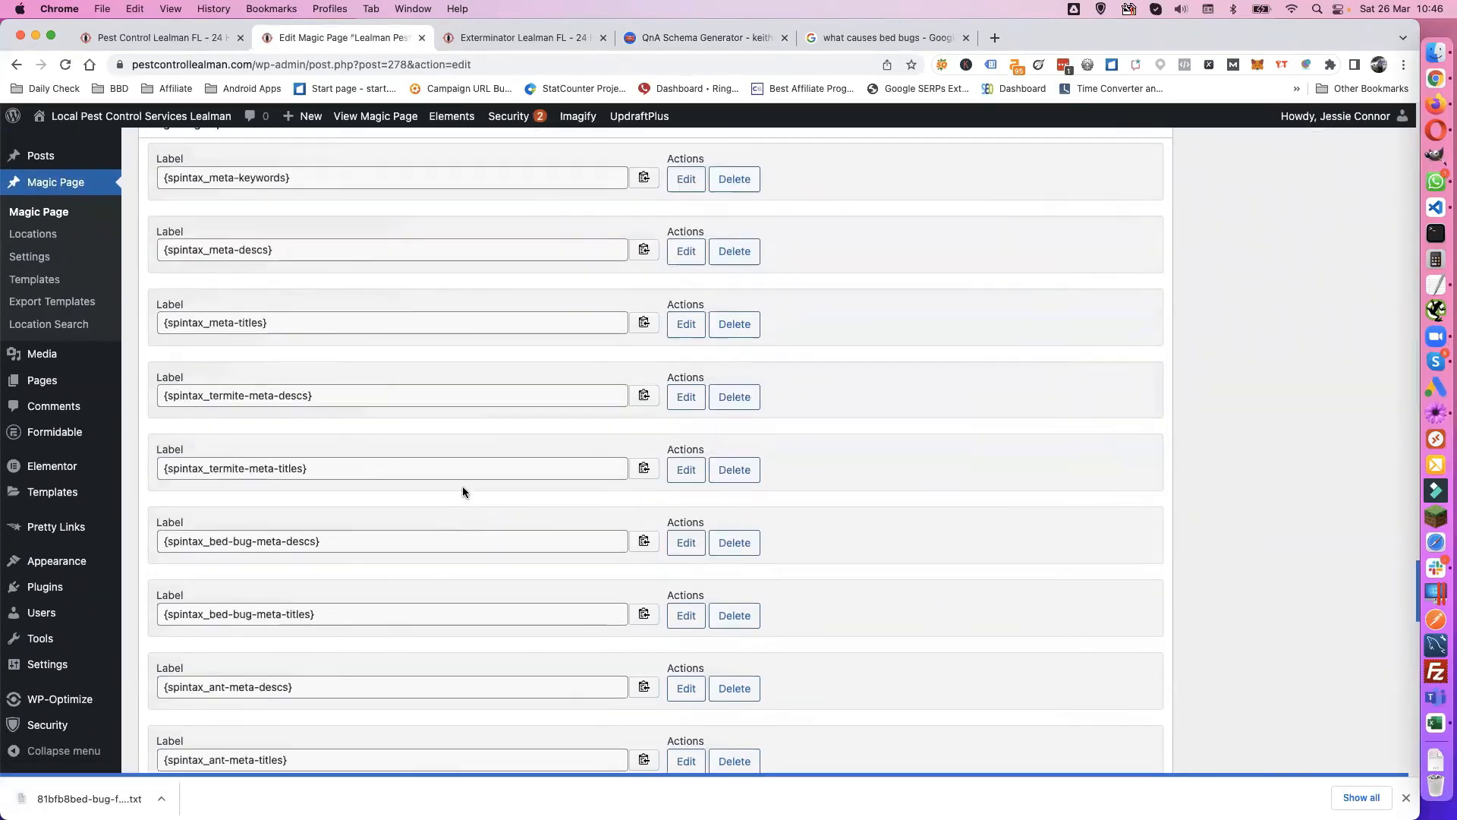
{"action": "scroll", "coordinate": [463, 486], "scroll_direction": "down", "scroll_amount": 5}
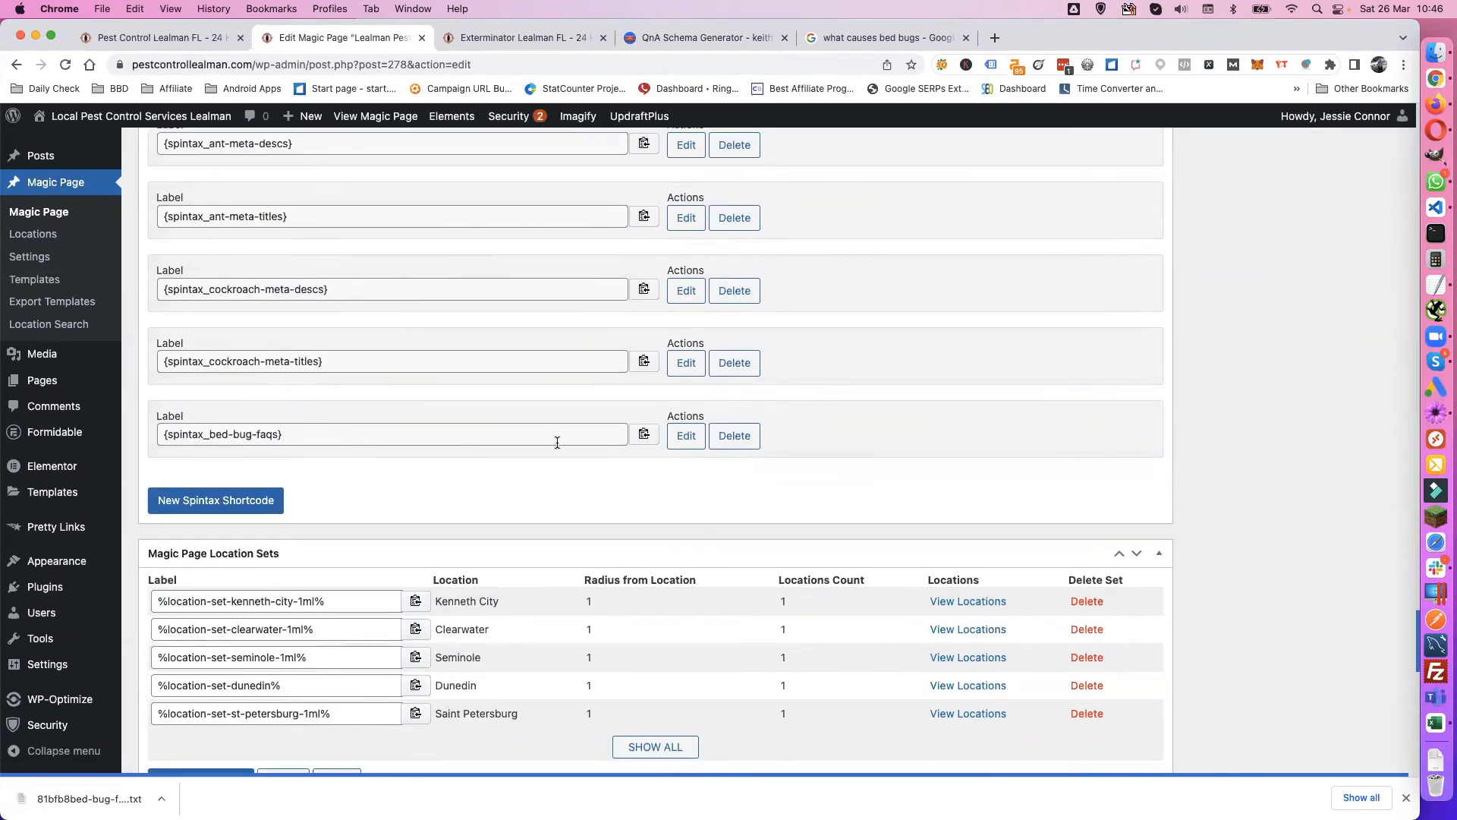
{"action": "left_click", "coordinate": [684, 435]}
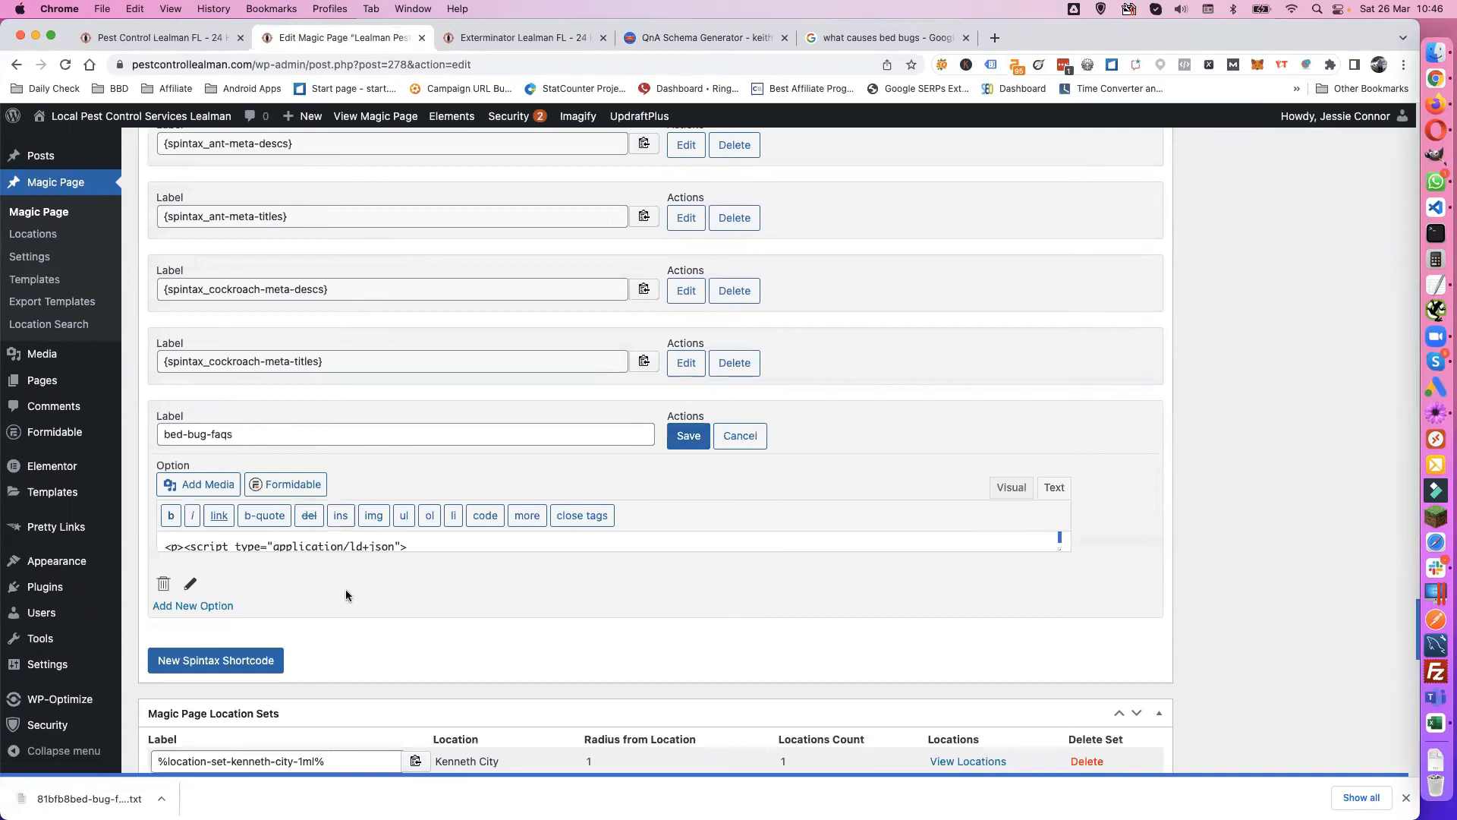
{"action": "left_click", "coordinate": [688, 436]}
{"action": "left_click", "coordinate": [644, 436]}
Step: Open the Magic Page in Elementor and add a Text Editor widget between the hero buttons and the Termite Control heading
{"action": "scroll", "coordinate": [599, 515], "scroll_direction": "up", "scroll_amount": 10}
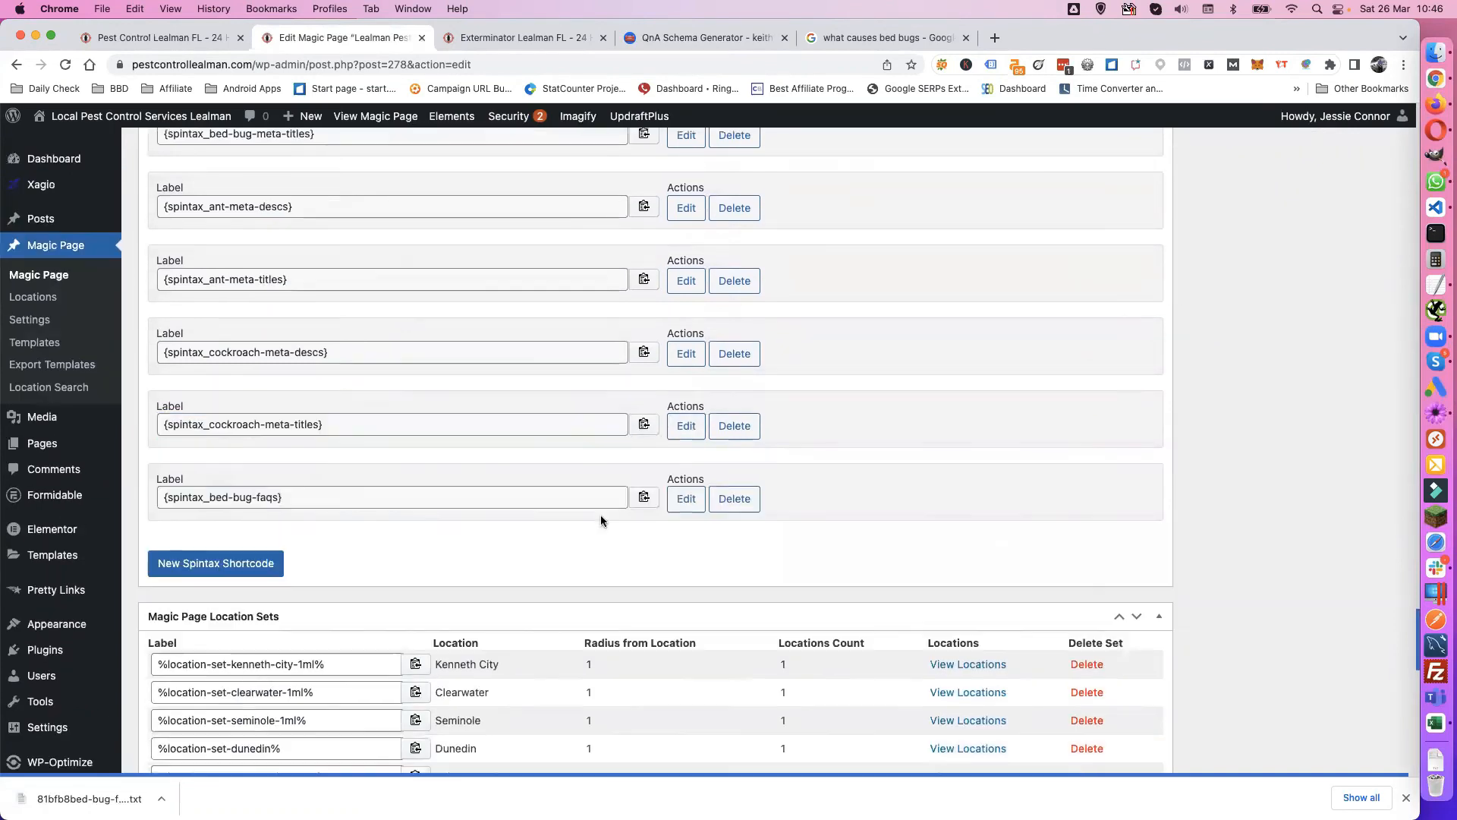
{"action": "scroll", "coordinate": [598, 515], "scroll_direction": "up", "scroll_amount": 15}
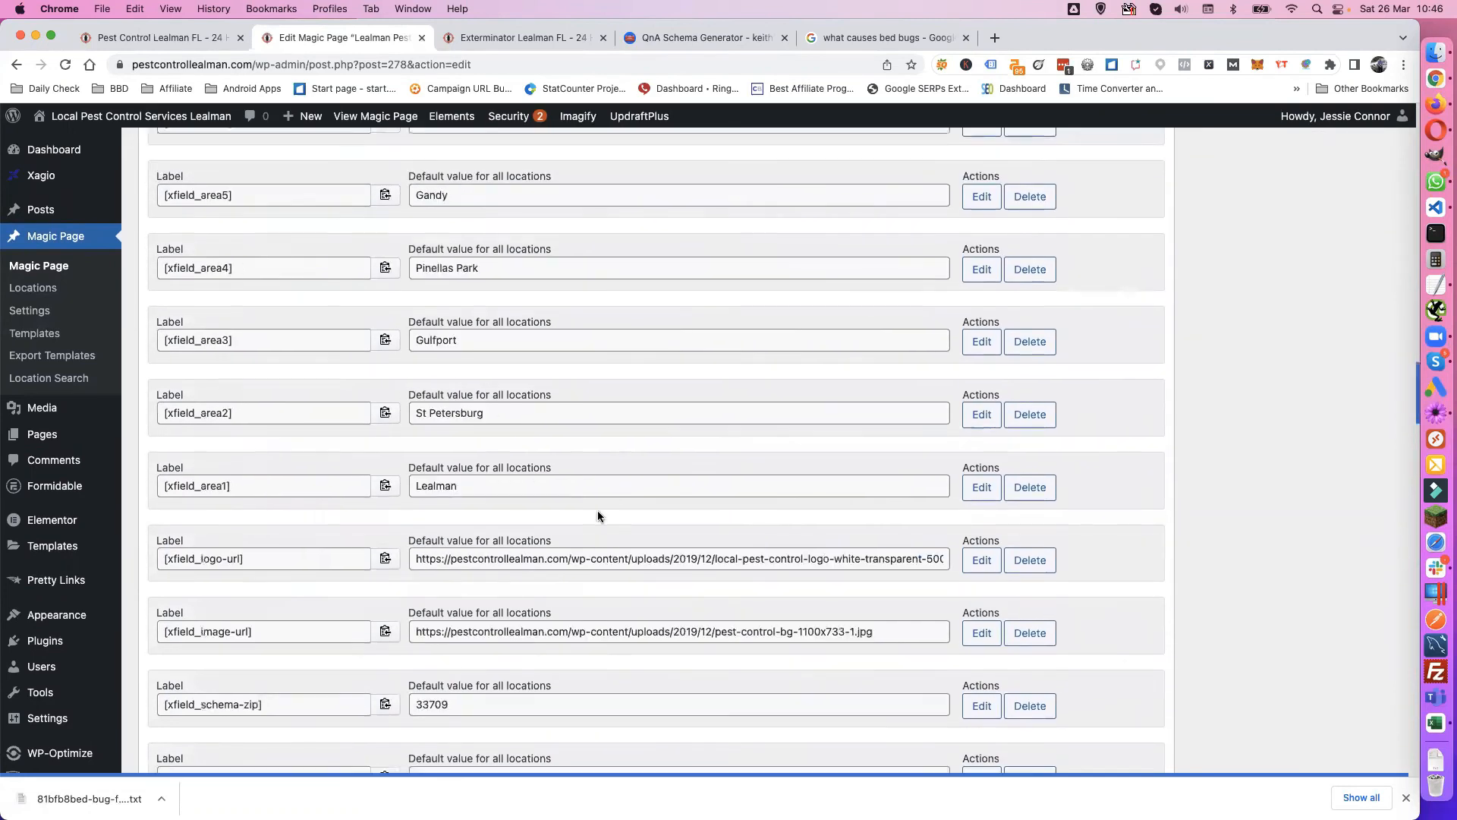
{"action": "scroll", "coordinate": [598, 510], "scroll_direction": "up", "scroll_amount": 10}
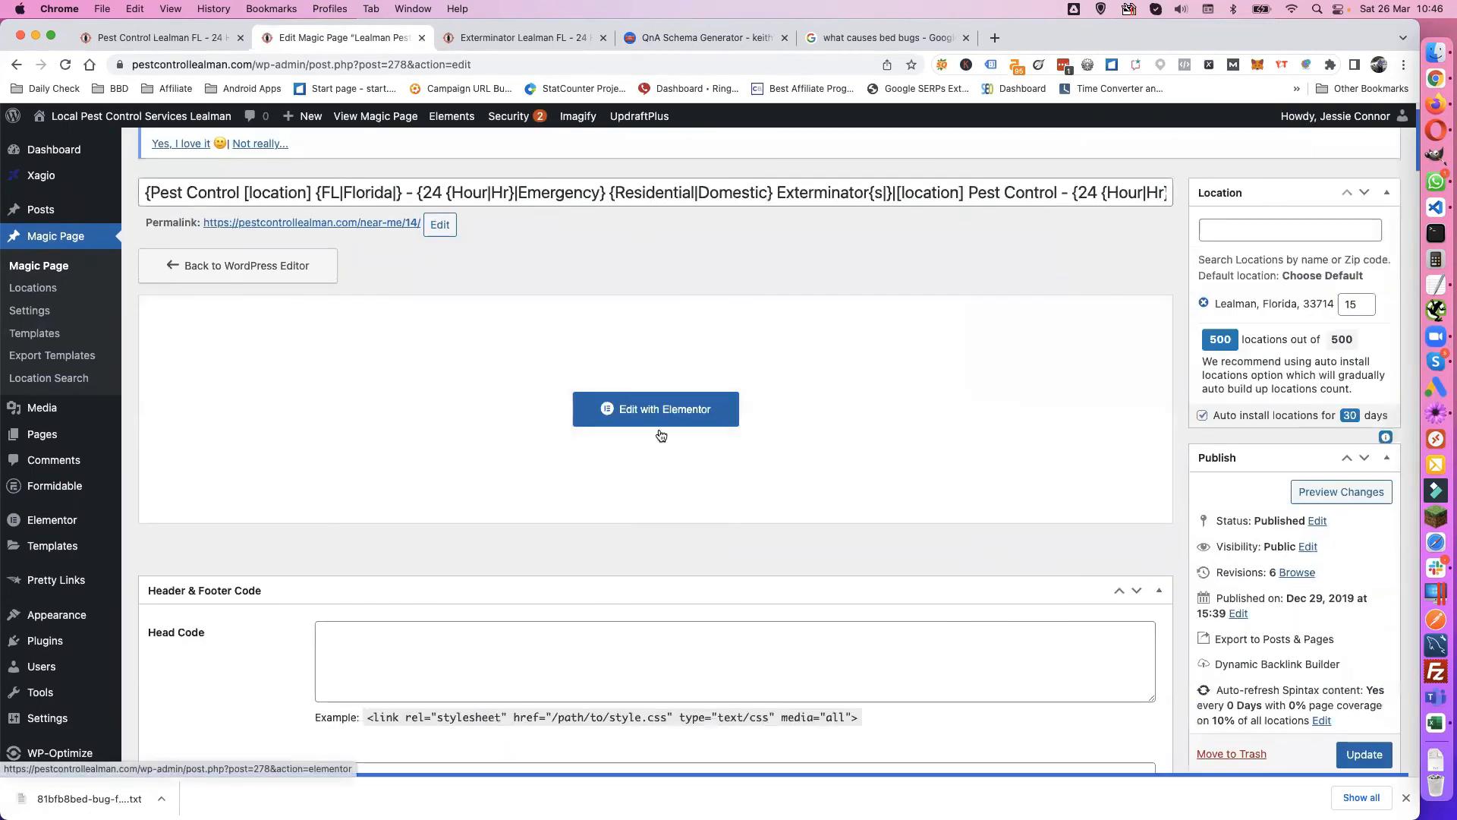
{"action": "left_click", "coordinate": [659, 410]}
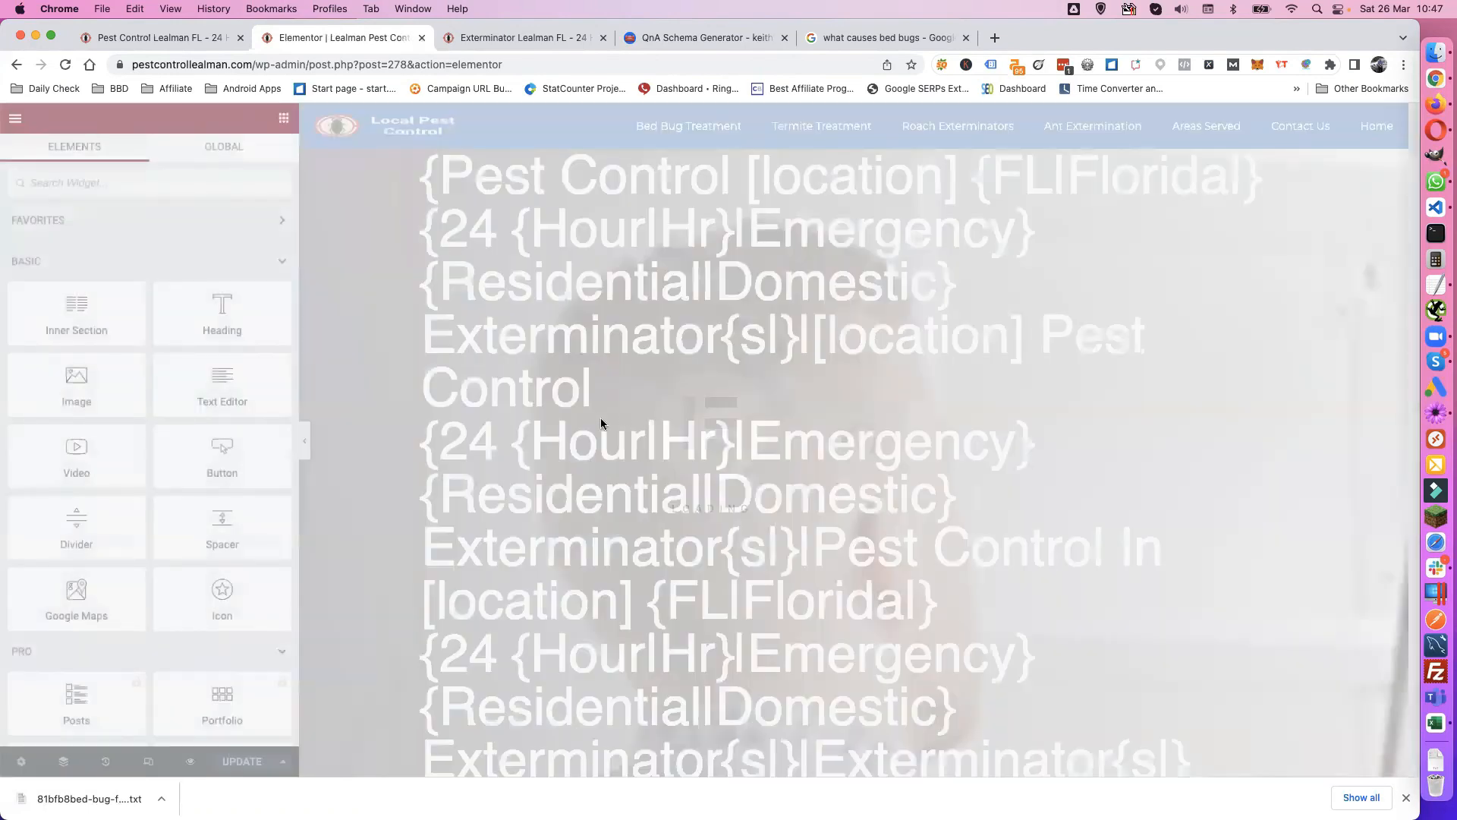
{"action": "scroll", "coordinate": [716, 571], "scroll_direction": "down", "scroll_amount": 5}
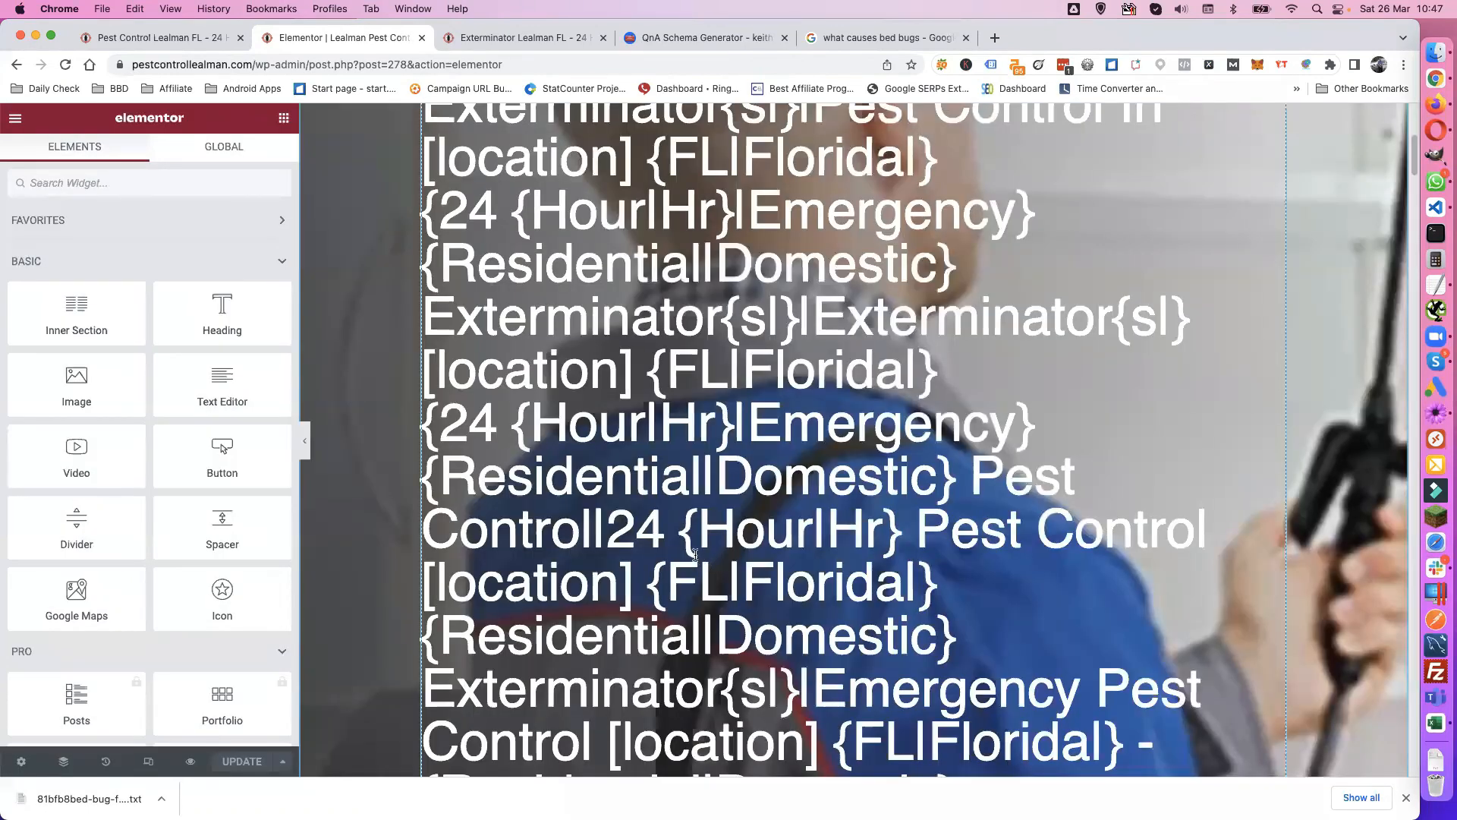
{"action": "scroll", "coordinate": [691, 555], "scroll_direction": "down", "scroll_amount": 5}
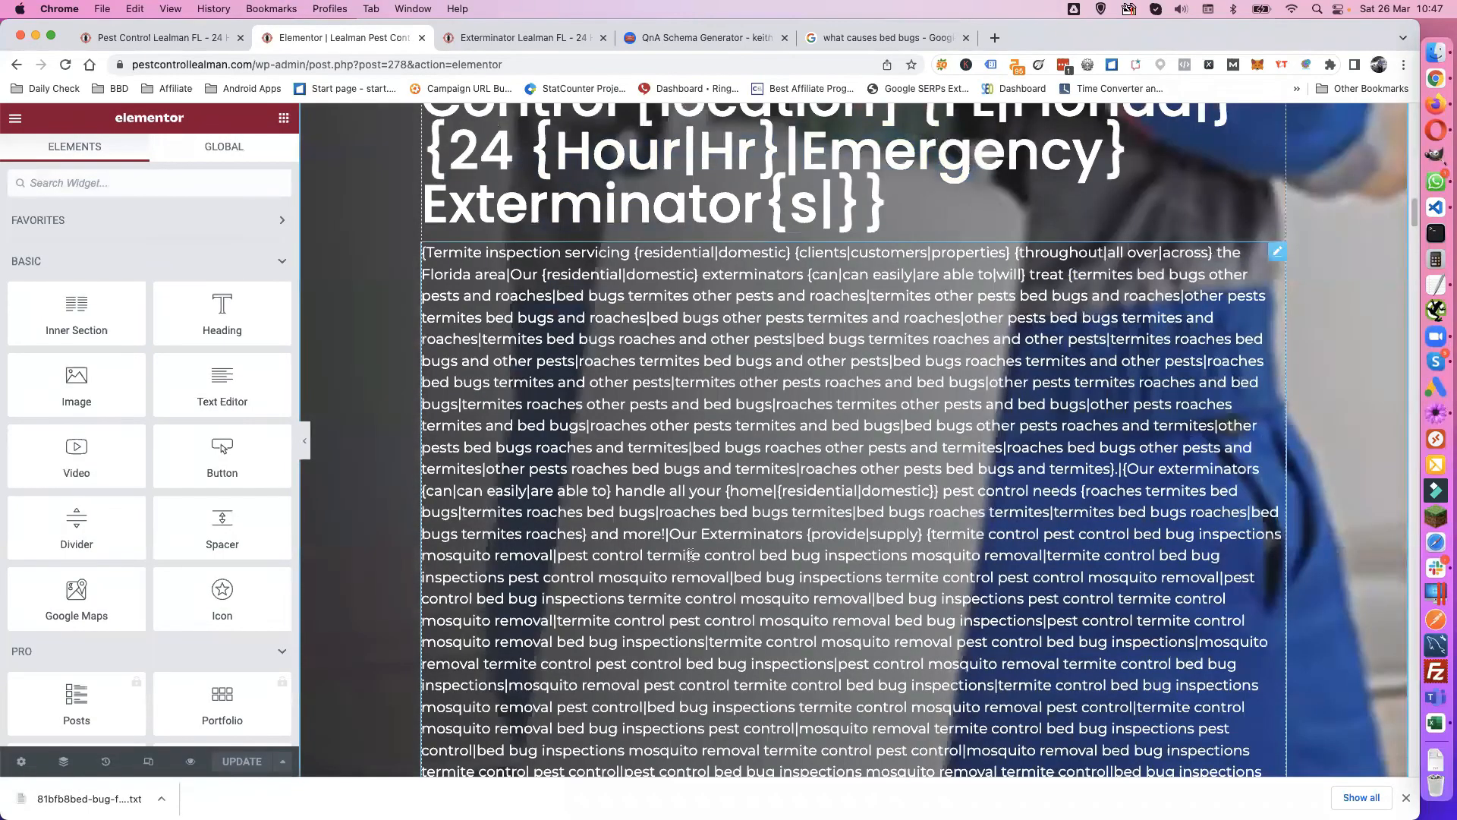
{"action": "scroll", "coordinate": [832, 443], "scroll_direction": "down", "scroll_amount": 10}
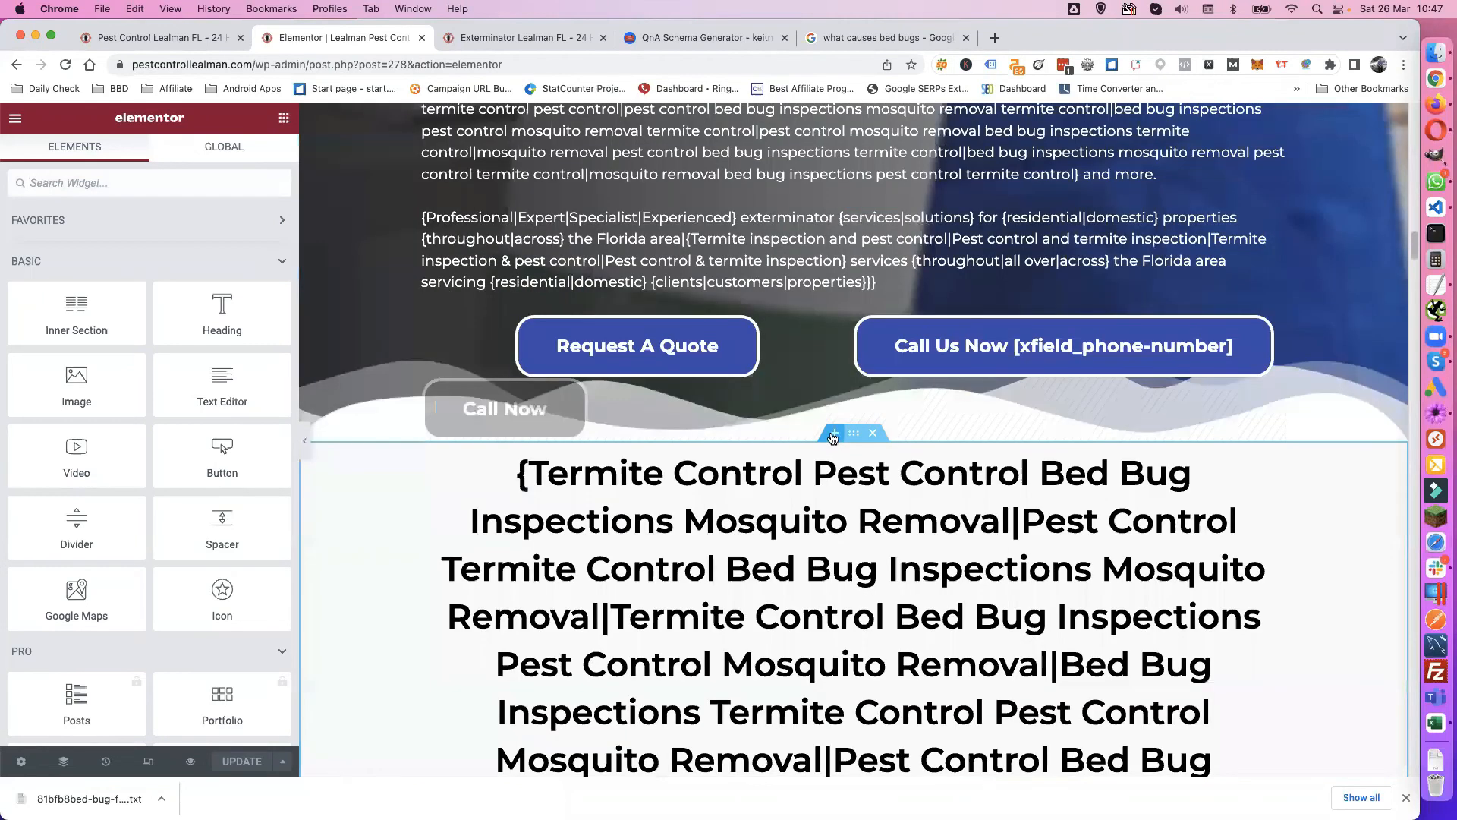
{"action": "left_click_drag", "start_coordinate": [213, 385], "coordinate": [848, 516]}
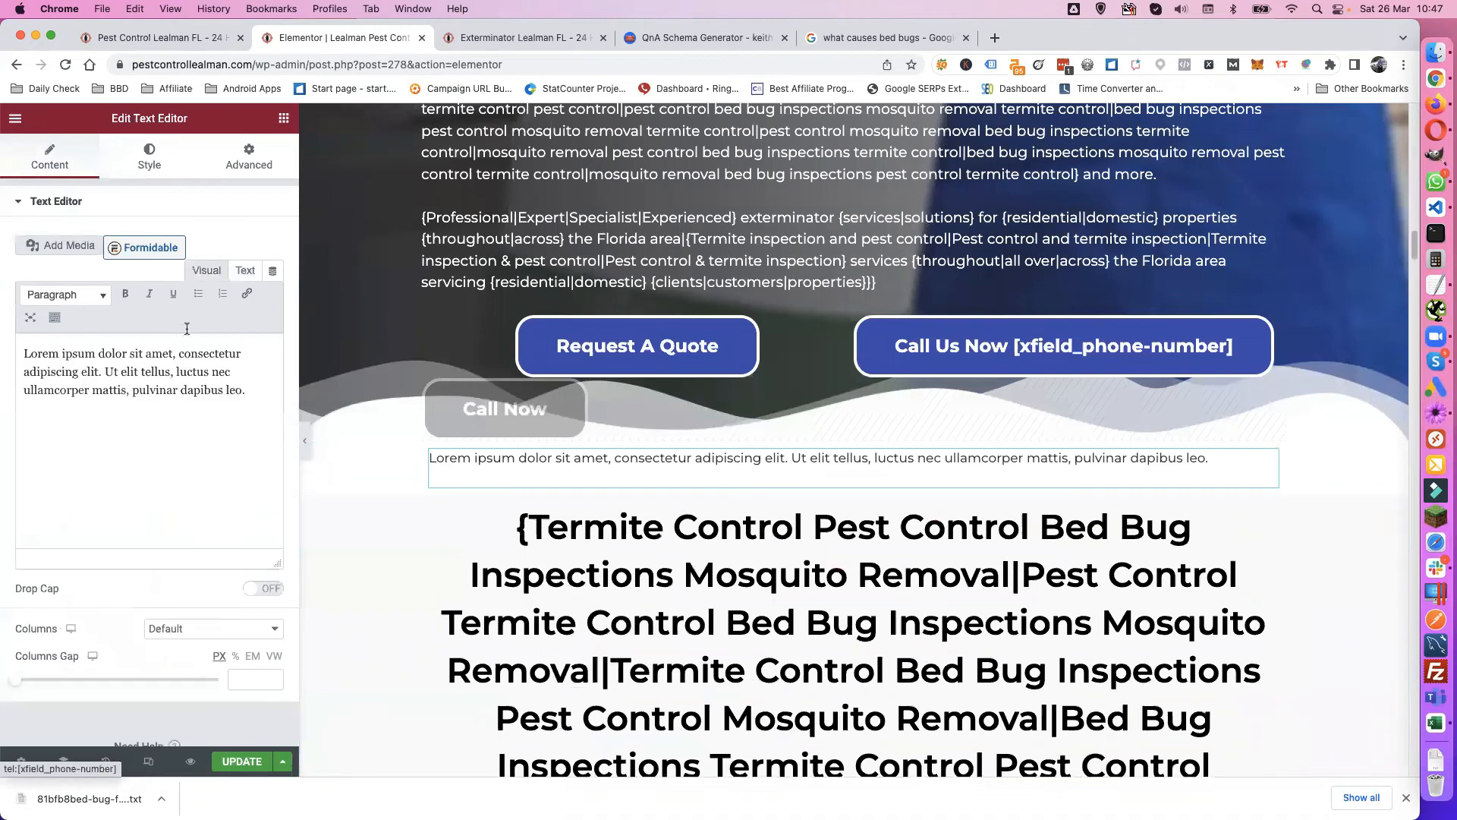
Step: Replace the widget's placeholder text with {spintax_bed-bug-faqs}, and update the page to preview its FAQ section
{"action": "left_click", "coordinate": [246, 270]}
{"action": "triple_click", "coordinate": [186, 324]}
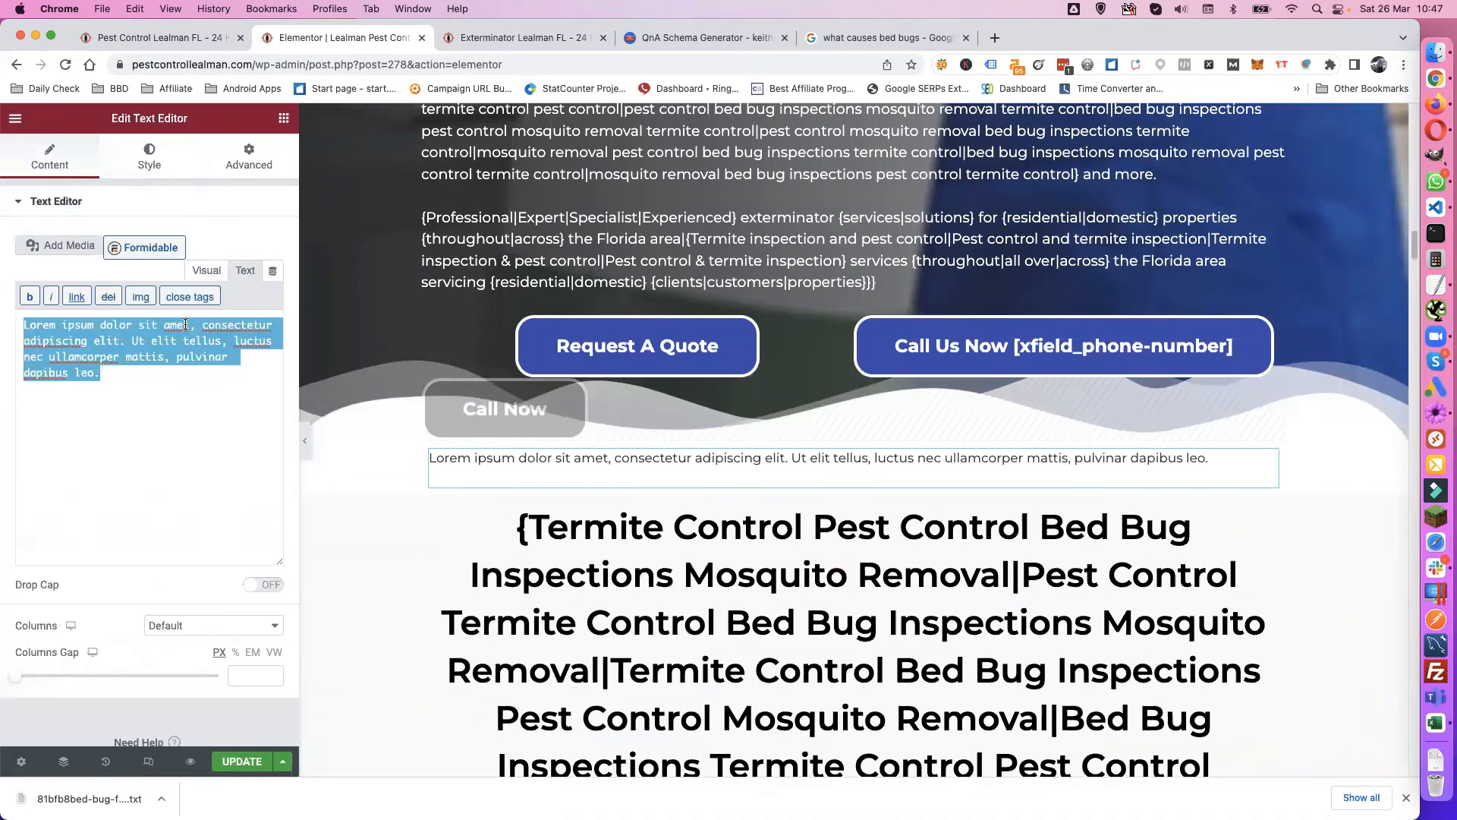
{"action": "type", "text": "{spintax_bed-bug-faqs}"}
{"action": "left_click", "coordinate": [243, 761]}
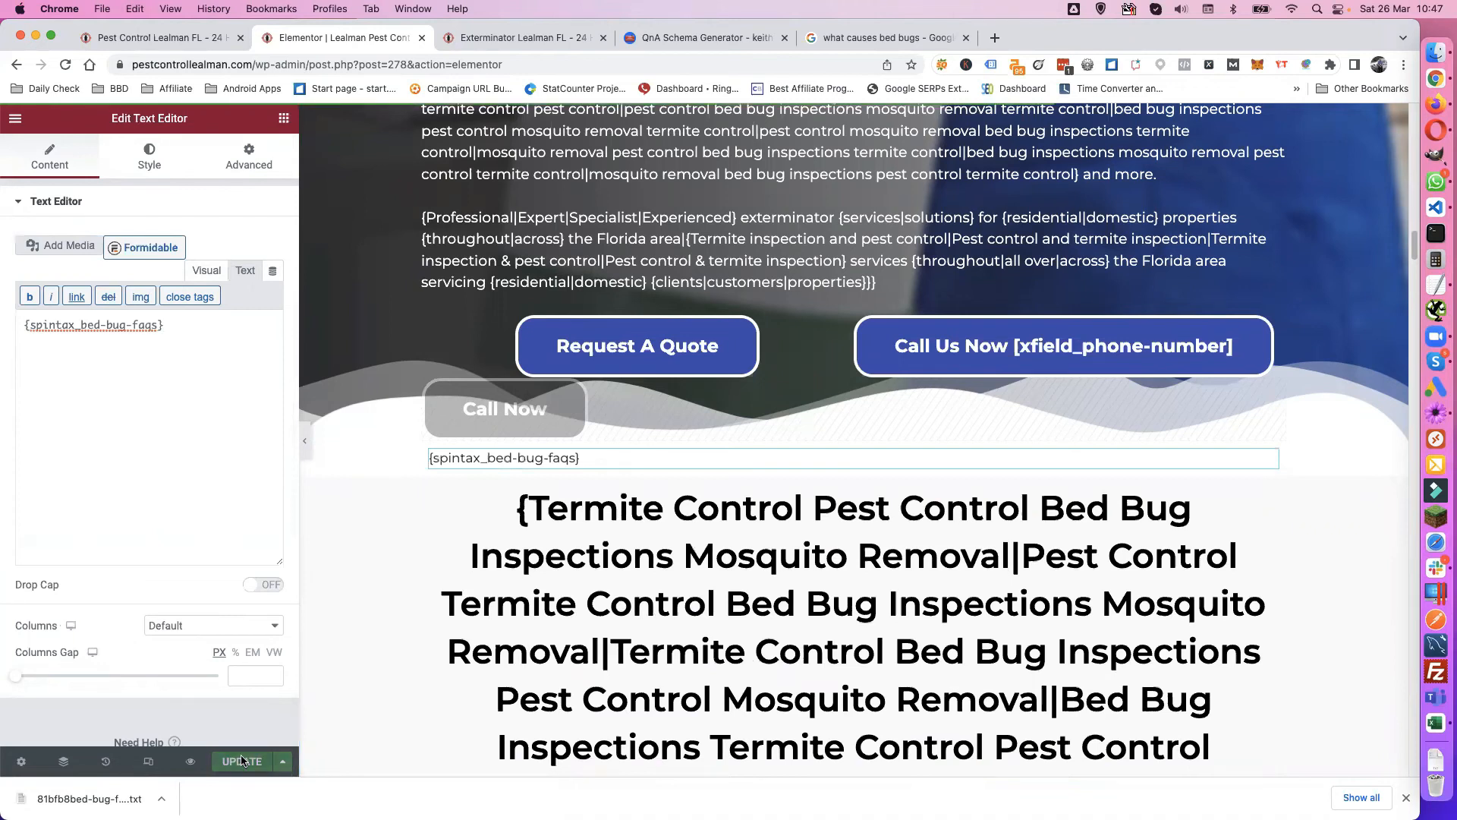
{"action": "left_click", "coordinate": [191, 761]}
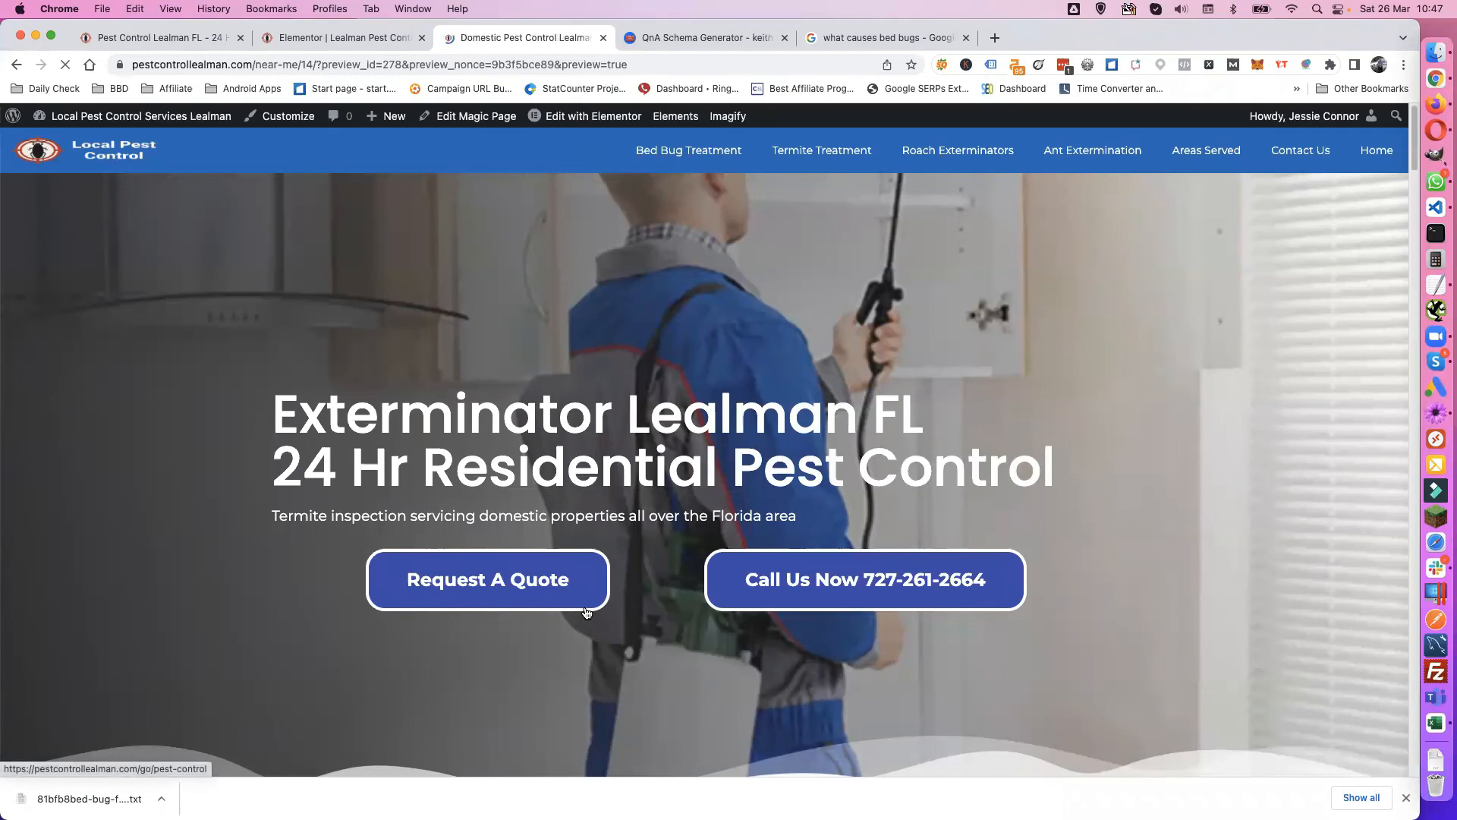
{"action": "scroll", "coordinate": [586, 613], "scroll_direction": "down", "scroll_amount": 5}
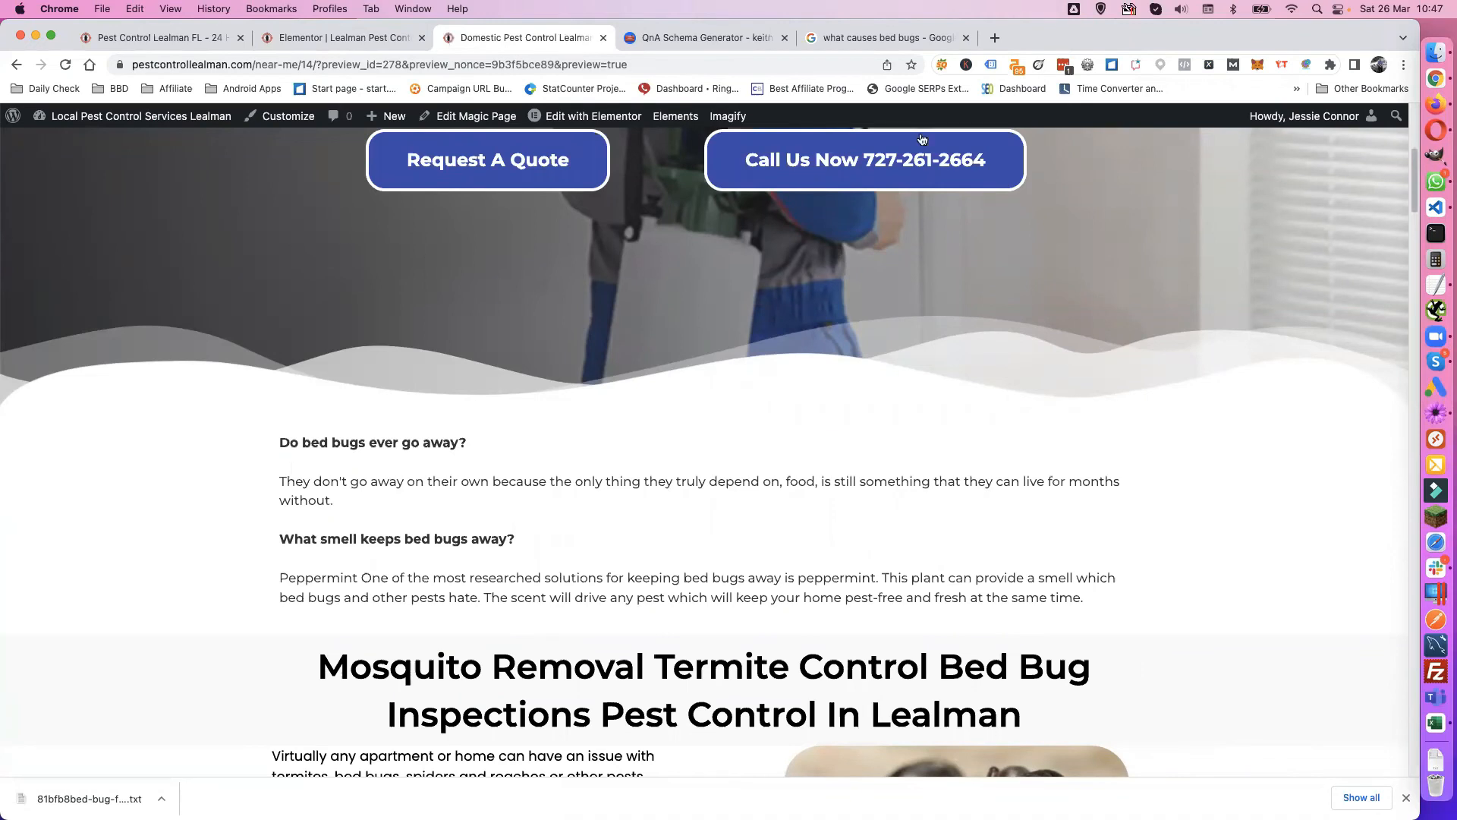
Step: Open Google's Rich Results Test in a new tab from the SEO tools bookmarks
{"action": "left_click", "coordinate": [996, 37]}
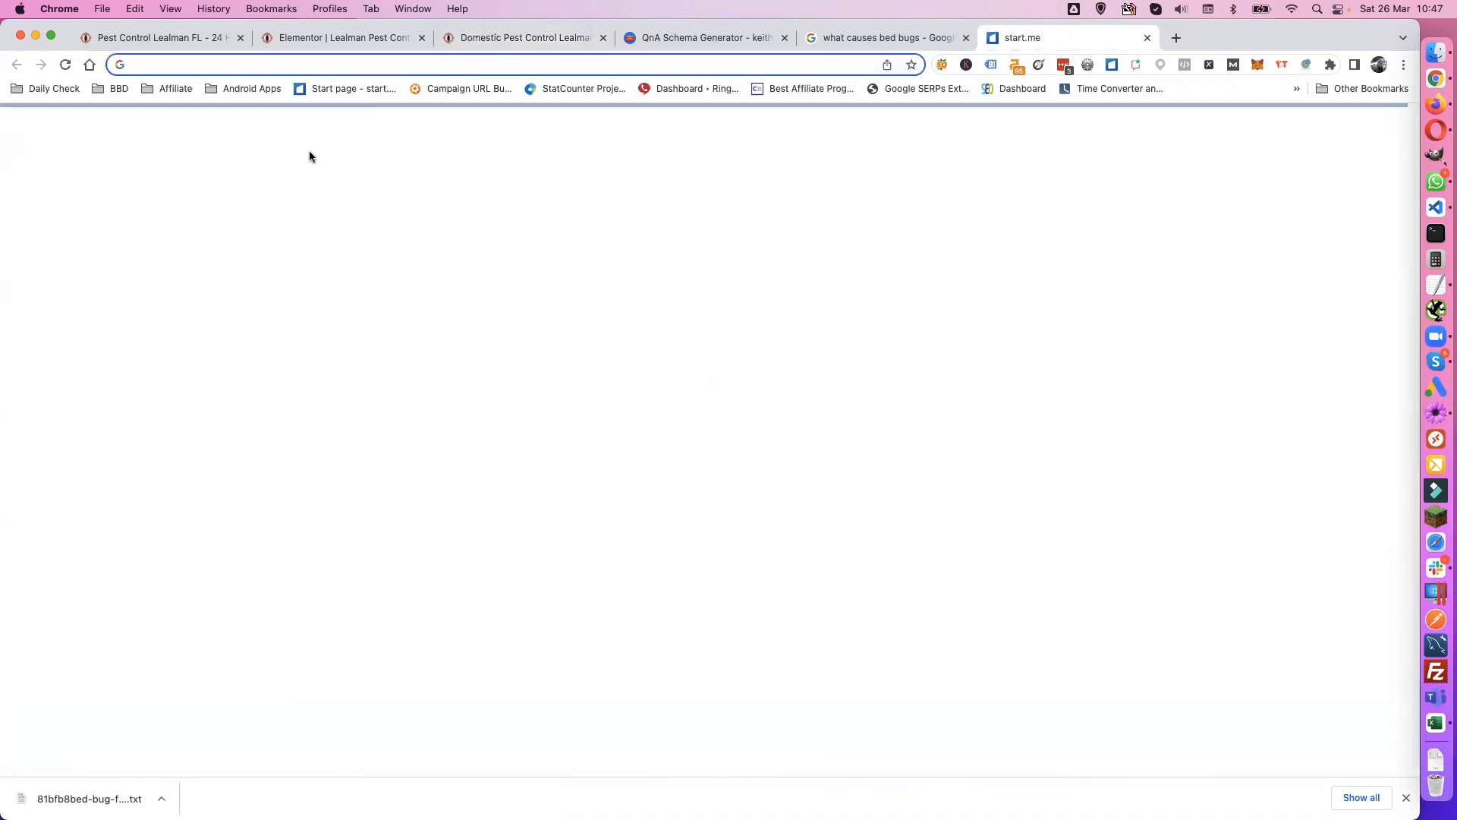
{"action": "left_click", "coordinate": [112, 89]}
{"action": "mouse_move", "coordinate": [148, 116]}
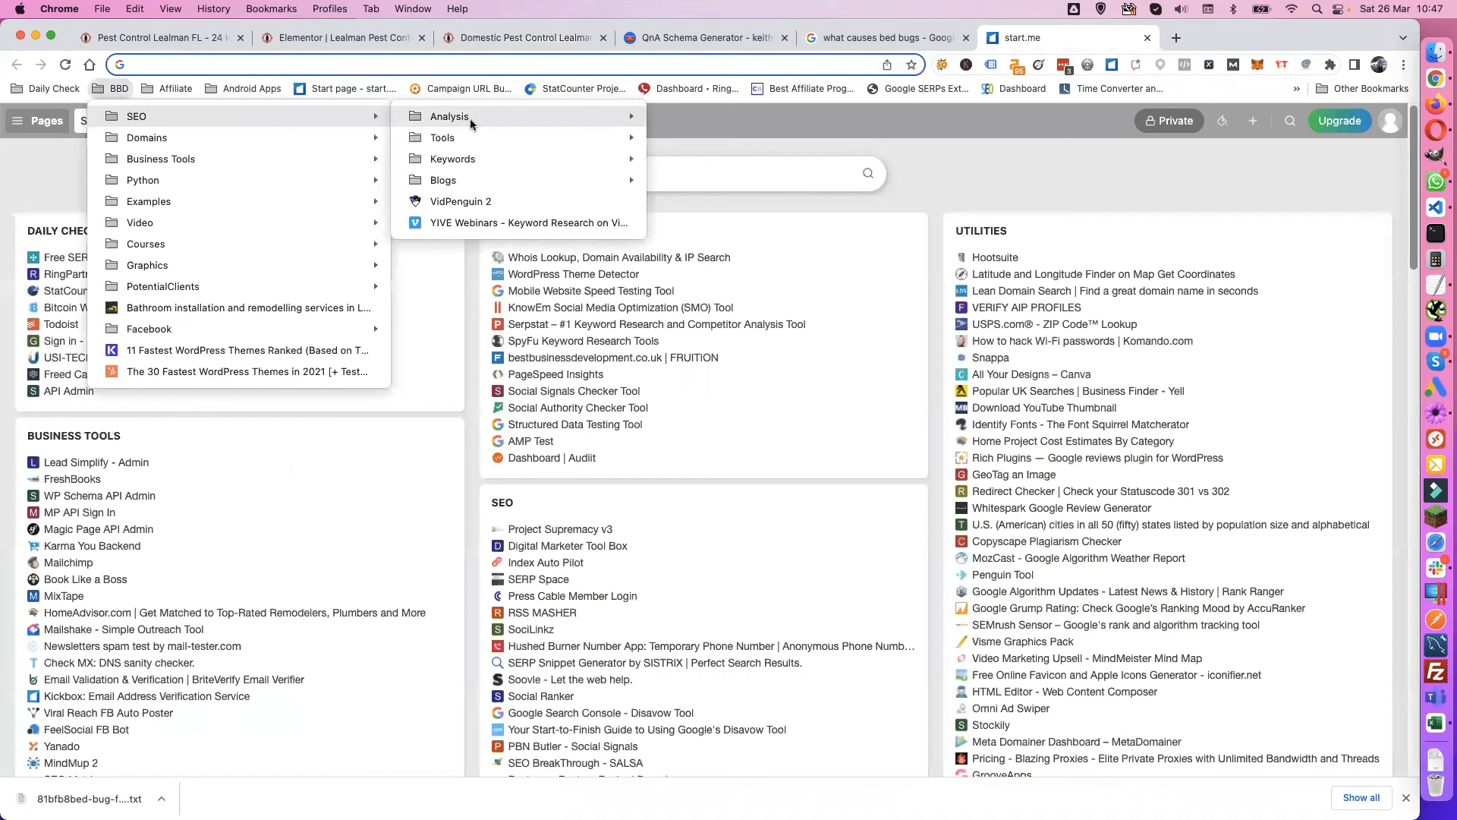
{"action": "mouse_move", "coordinate": [539, 139]}
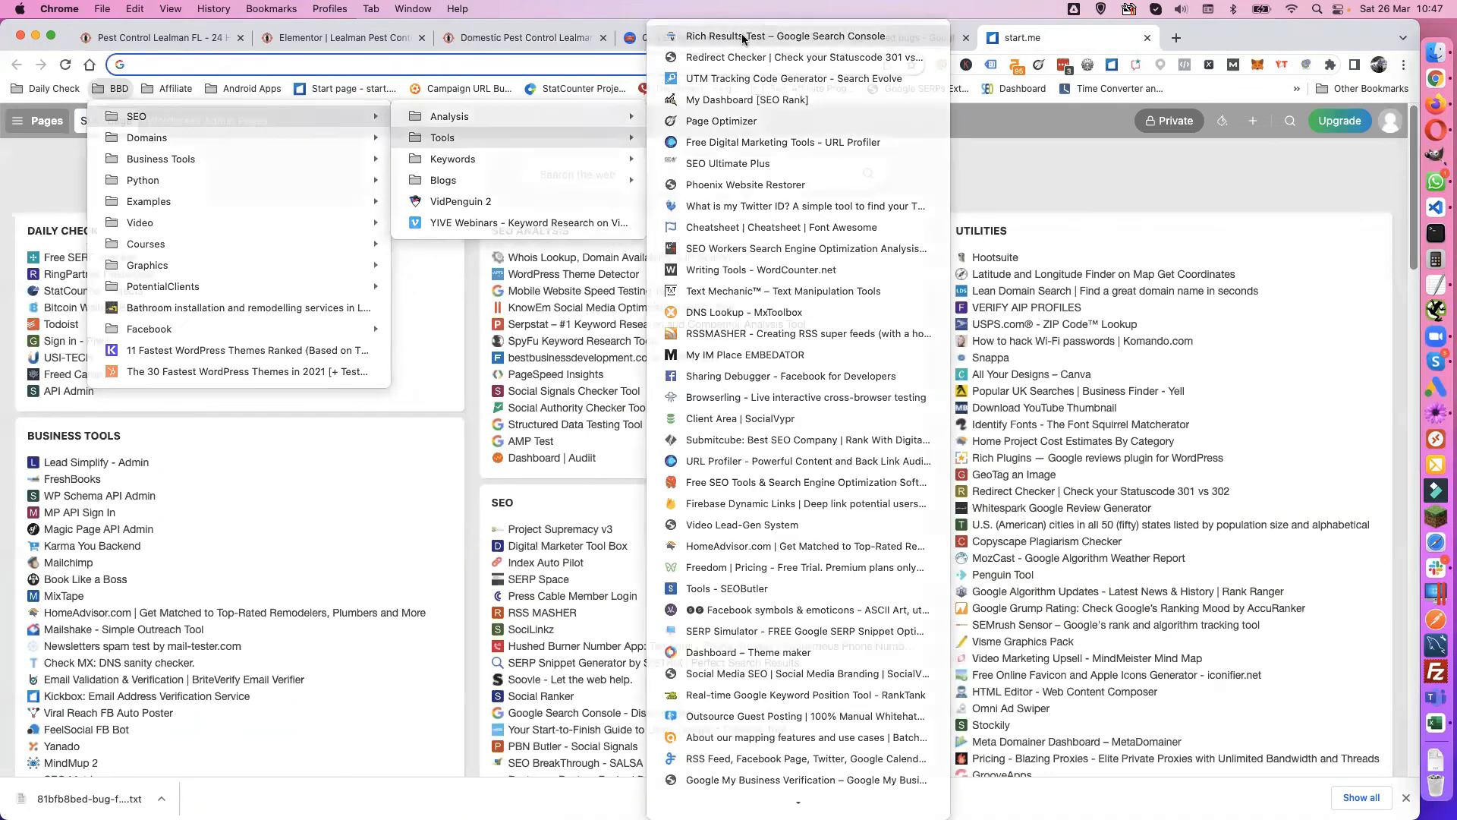
{"action": "left_click", "coordinate": [741, 36]}
Step: From the Lealman page preview, open the Shore Acres location page and check its bed bug FAQ section
{"action": "left_click", "coordinate": [689, 35]}
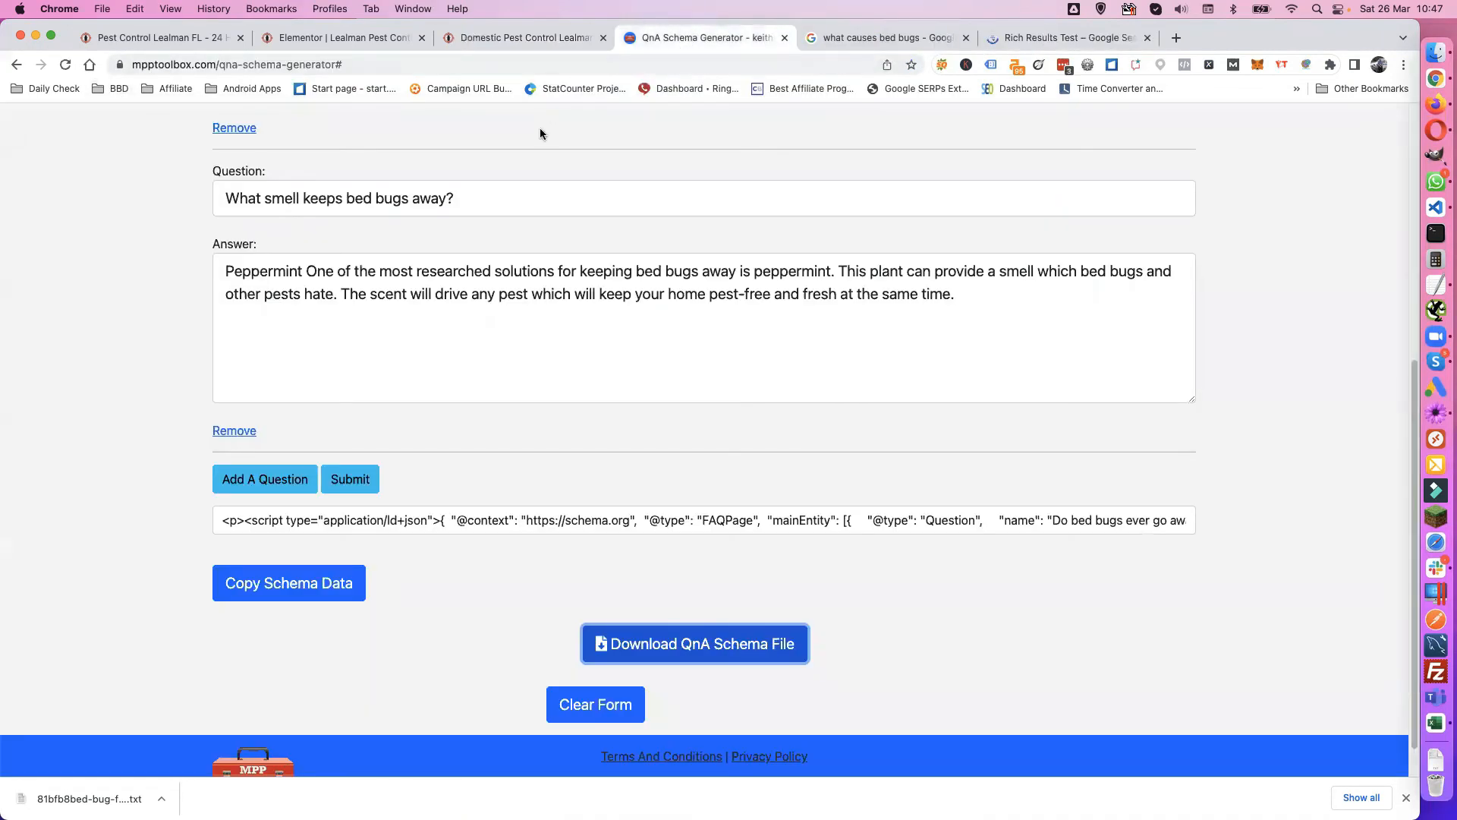
{"action": "left_click", "coordinate": [508, 36]}
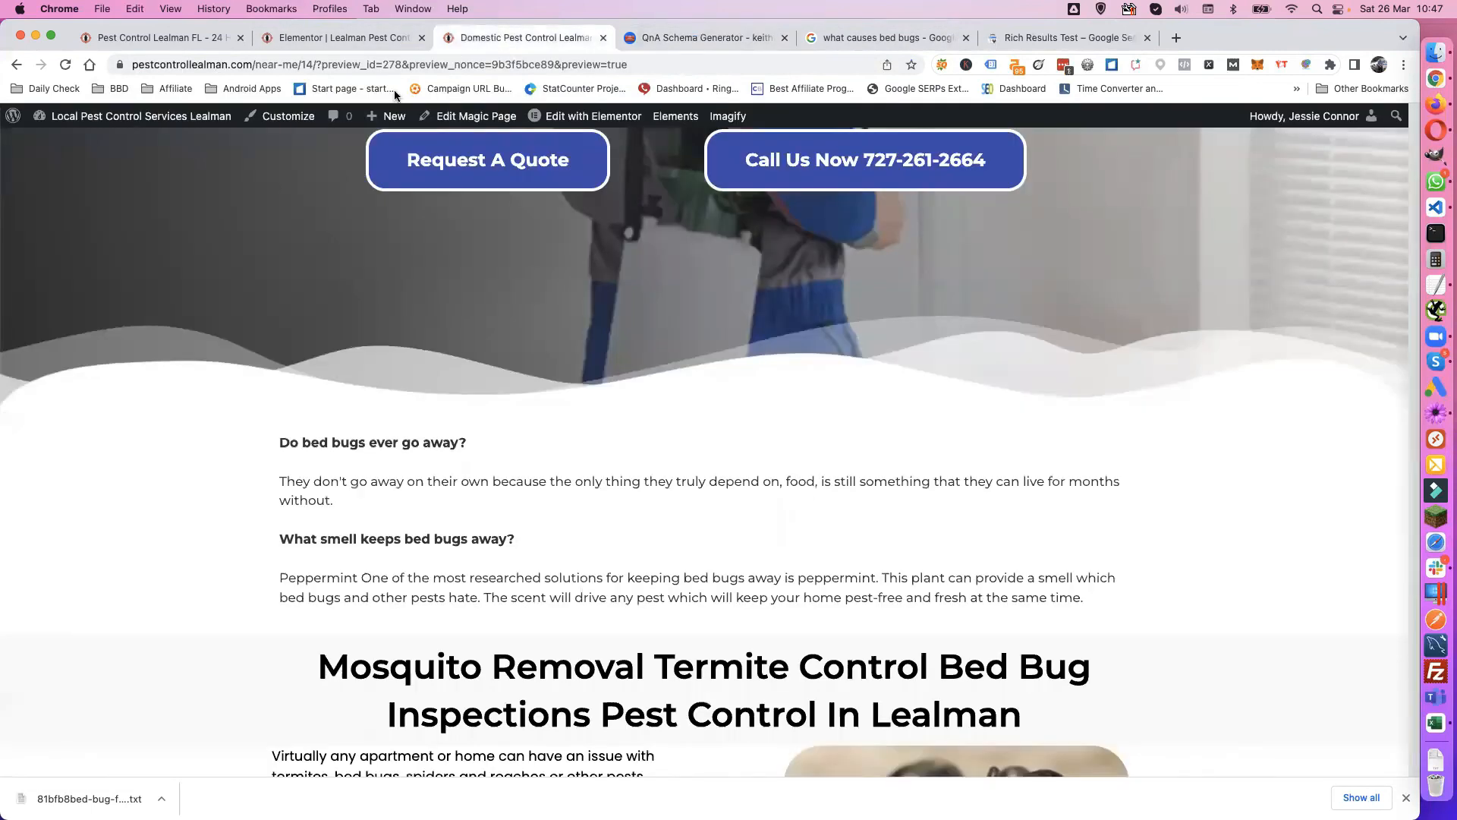
{"action": "scroll", "coordinate": [408, 477], "scroll_direction": "up", "scroll_amount": 3}
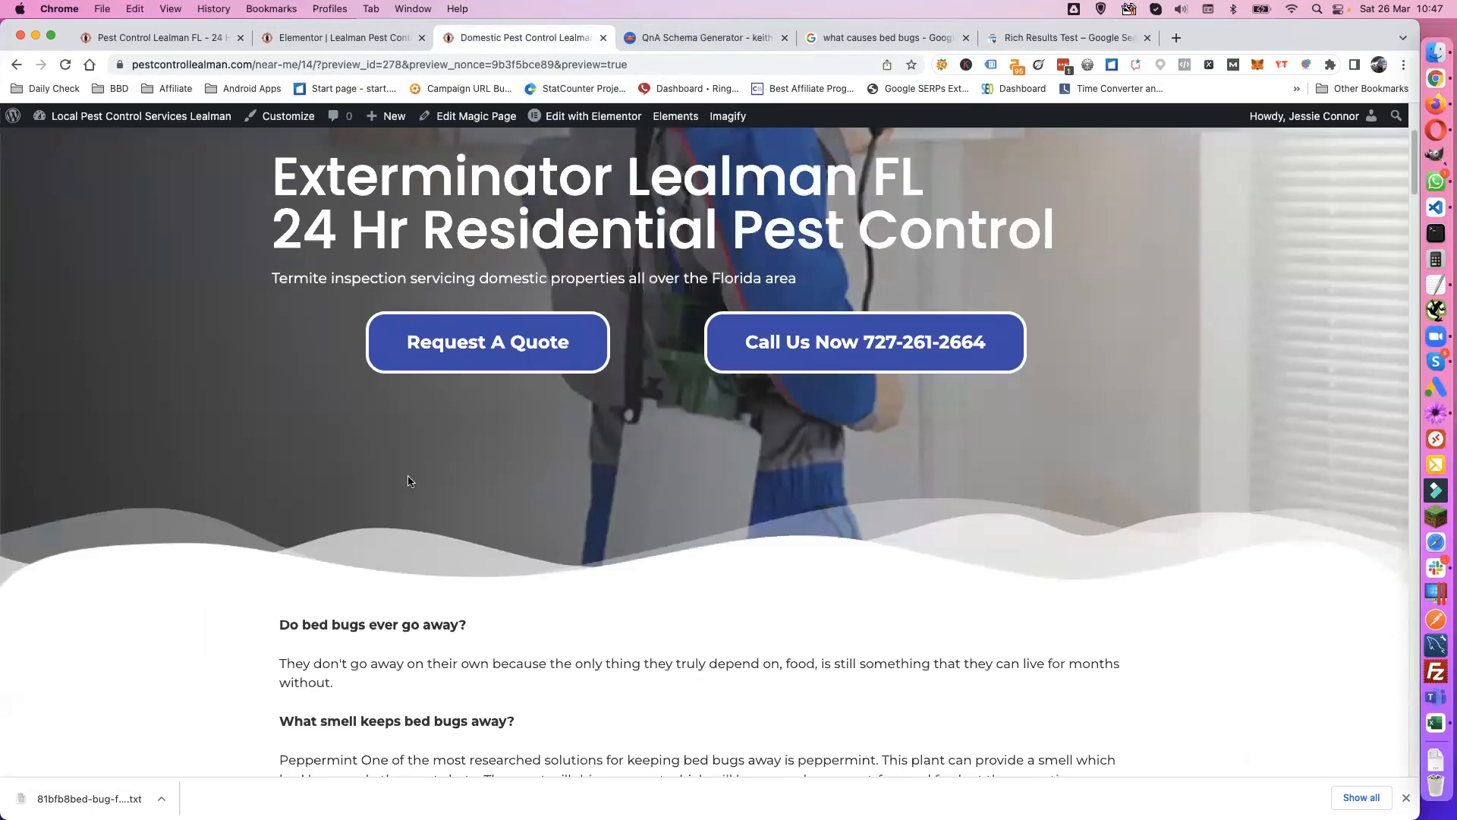
{"action": "scroll", "coordinate": [409, 474], "scroll_direction": "down", "scroll_amount": 9}
{"action": "scroll", "coordinate": [416, 470], "scroll_direction": "down", "scroll_amount": 10}
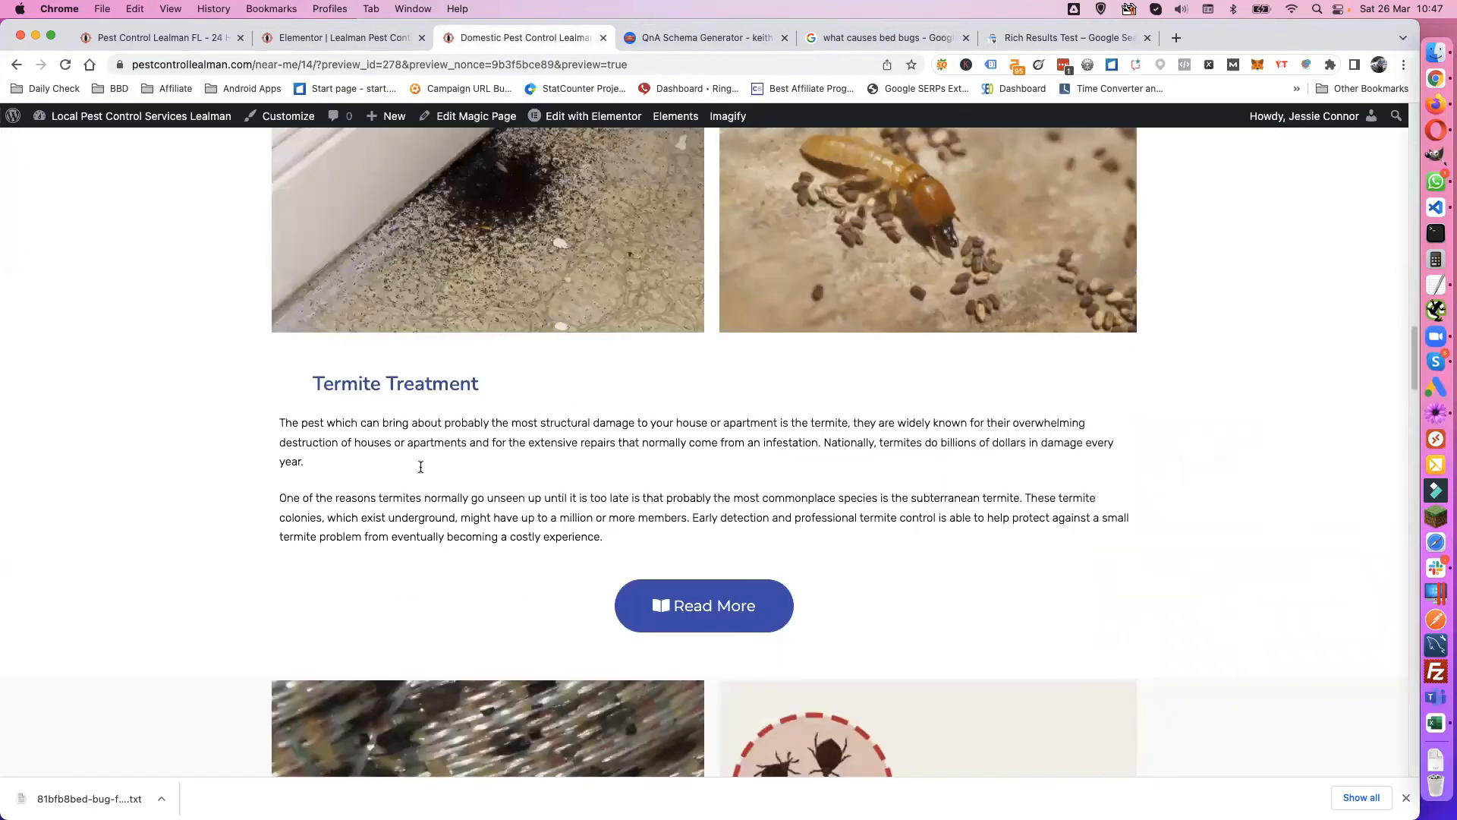
{"action": "scroll", "coordinate": [447, 484], "scroll_direction": "down", "scroll_amount": 20}
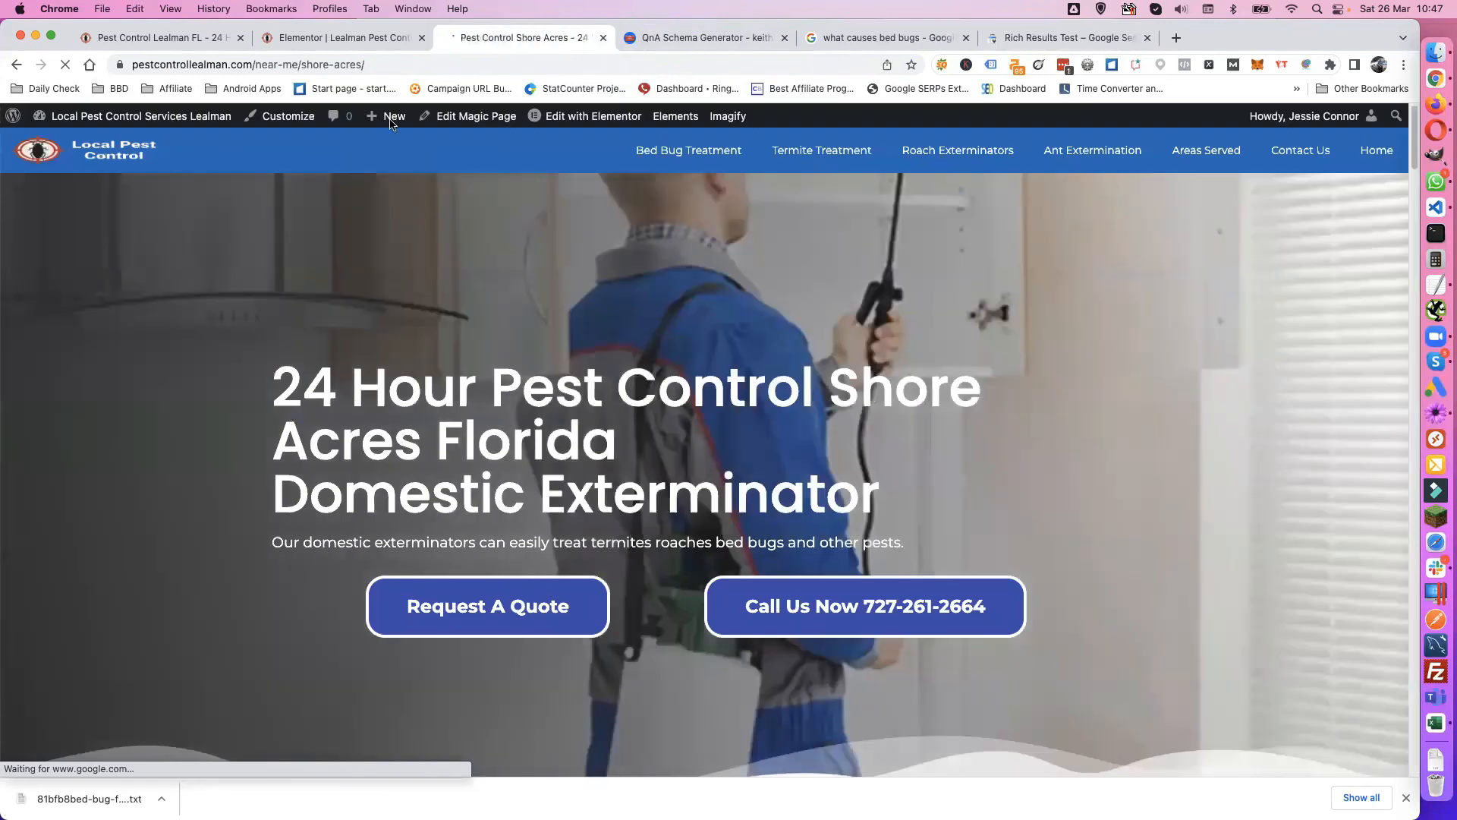
{"action": "scroll", "coordinate": [419, 342], "scroll_direction": "down", "scroll_amount": 15}
{"action": "scroll", "coordinate": [415, 342], "scroll_direction": "up", "scroll_amount": 4}
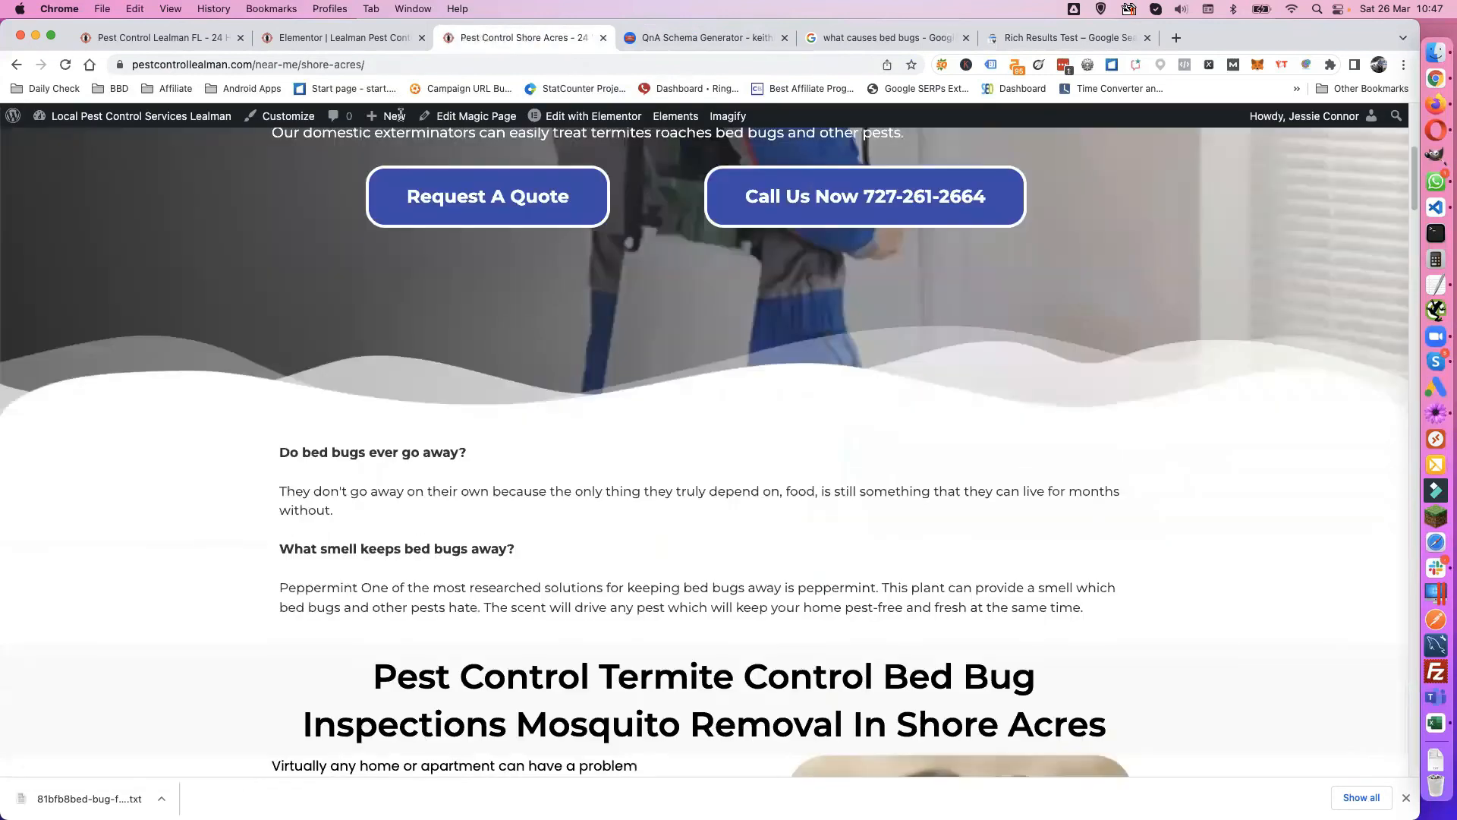
Step: Copy the Shore Acres page's URL and test it in the Rich Results Test
{"action": "left_click", "coordinate": [412, 64]}
{"action": "key", "text": "cmd+c"}
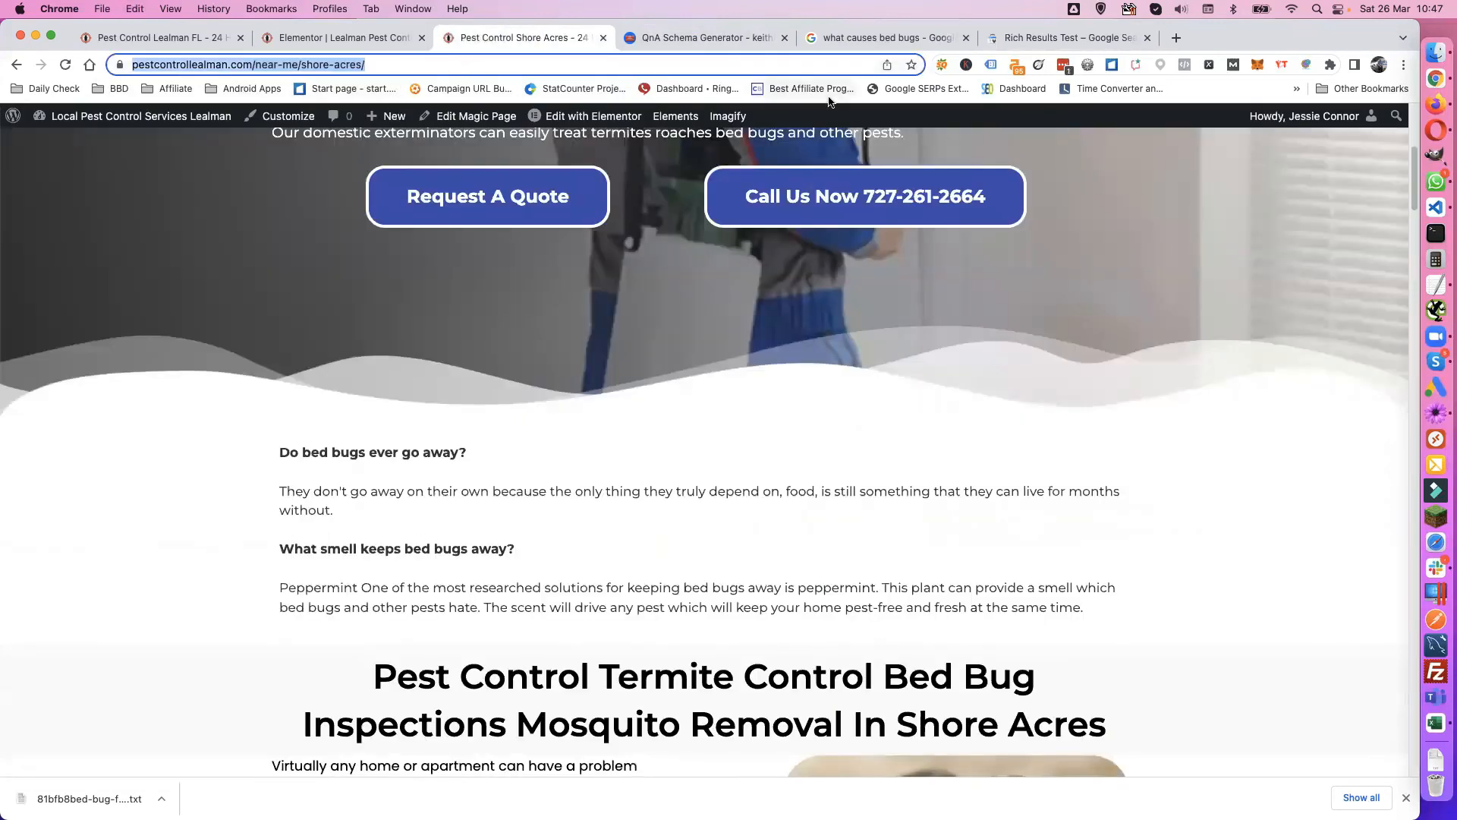
{"action": "left_click", "coordinate": [1055, 38]}
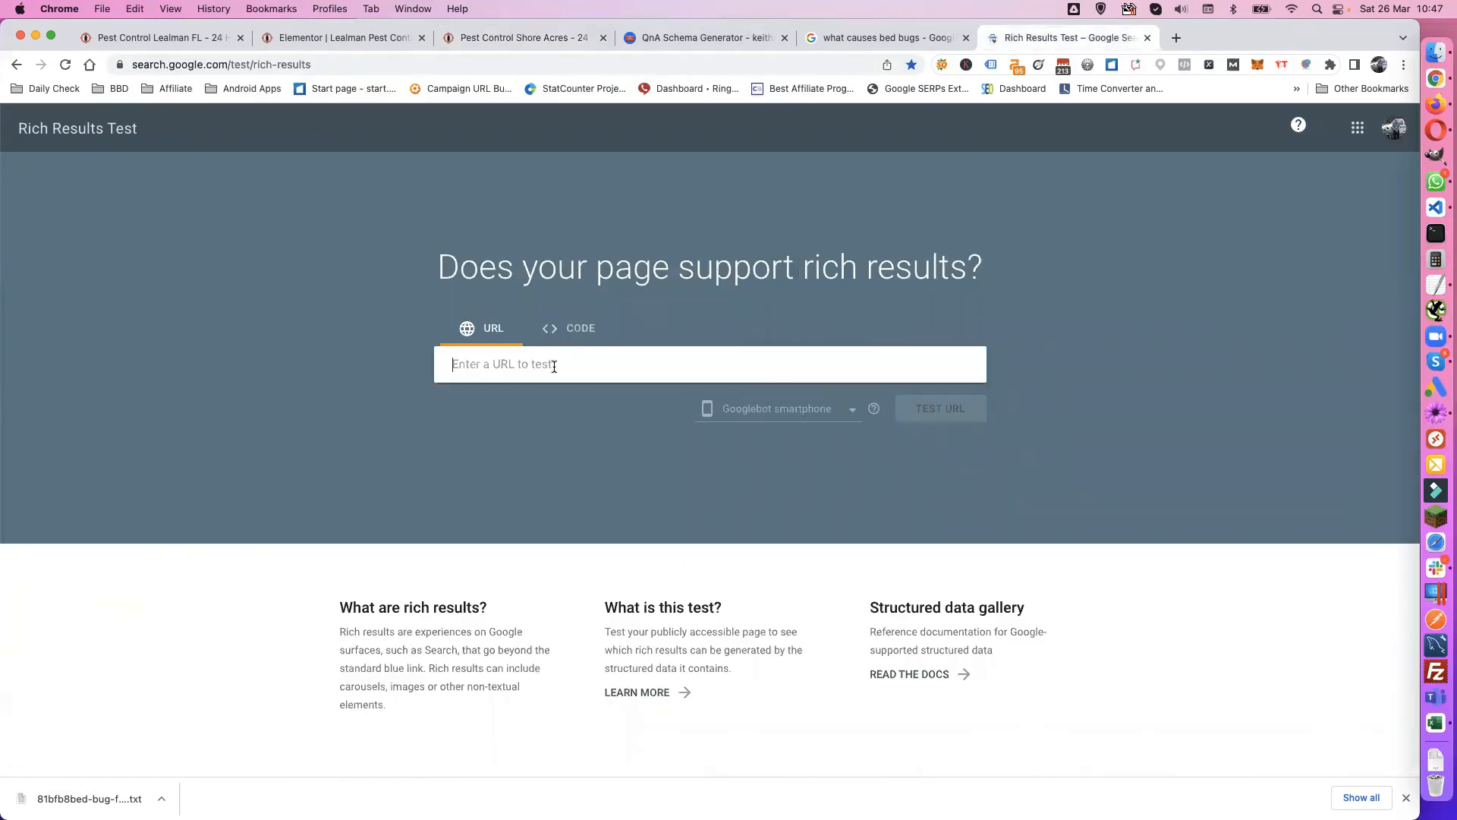
{"action": "key", "text": "cmd+v"}
{"action": "left_click", "coordinate": [941, 410]}
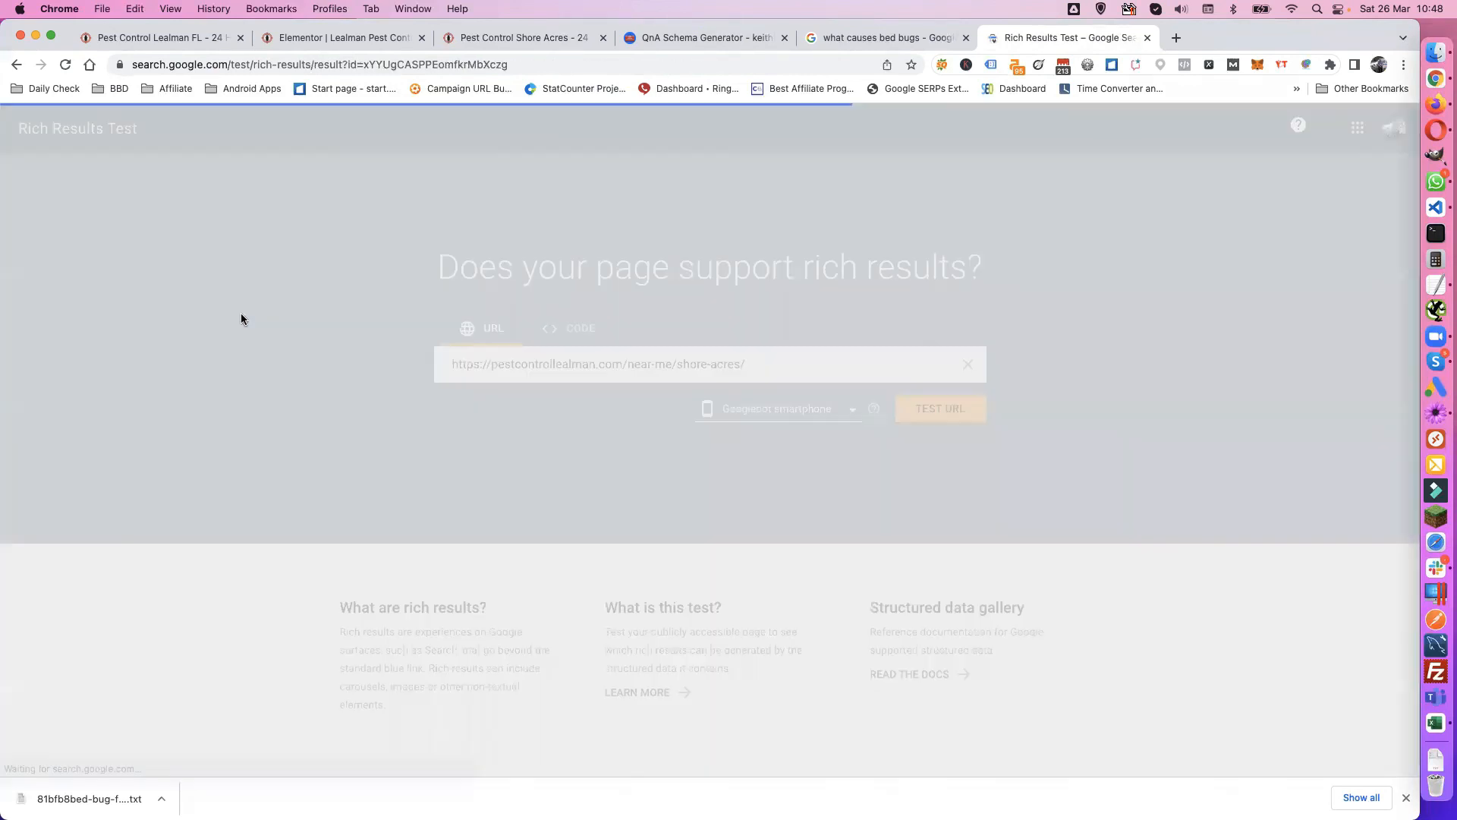
Step: Open the detected FAQ structured data in the test results and examine the questions and answers of its unnamed item
{"action": "scroll", "coordinate": [215, 354], "scroll_direction": "down", "scroll_amount": 3}
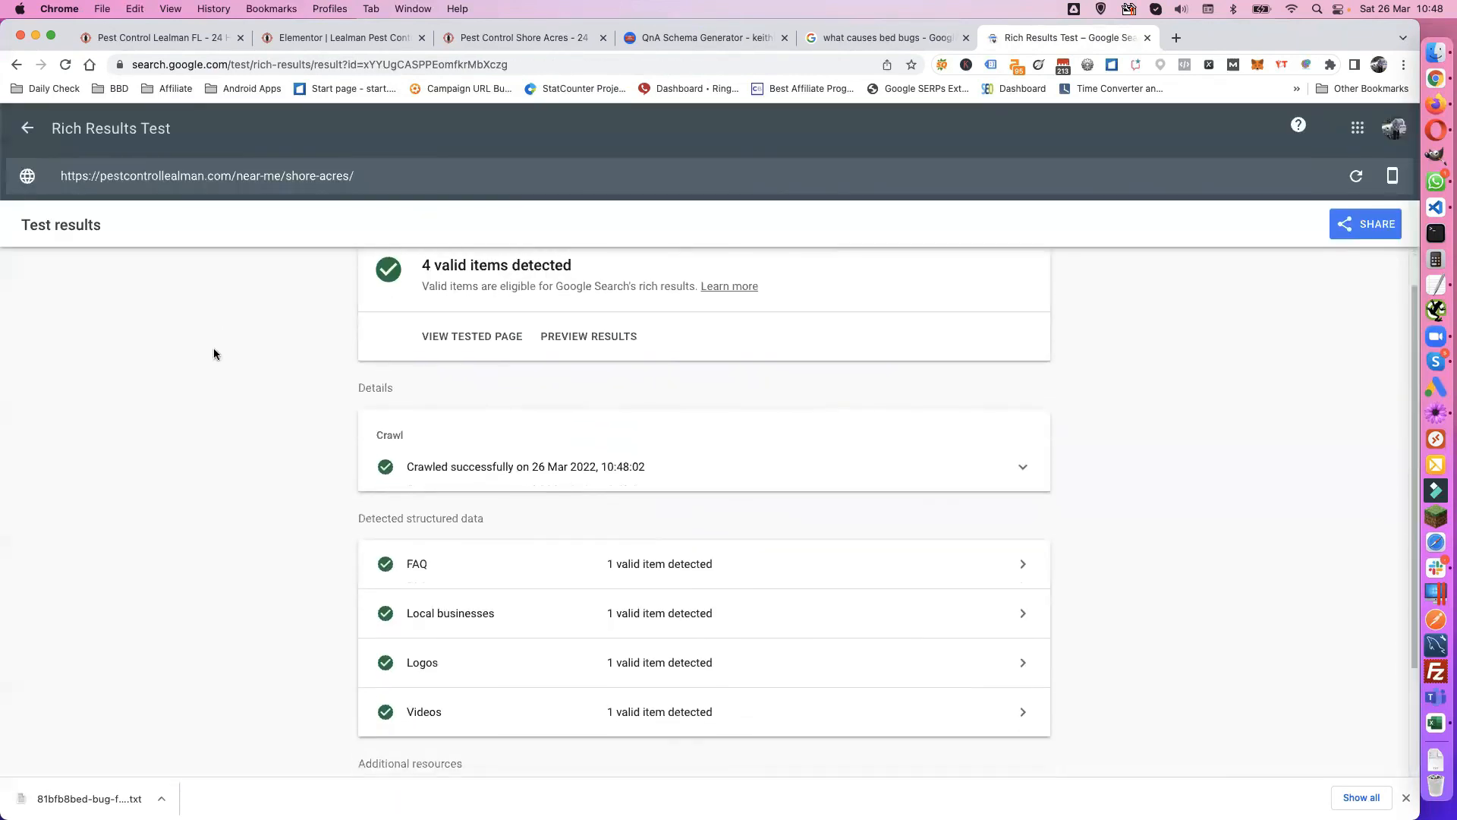
{"action": "left_click", "coordinate": [430, 481]}
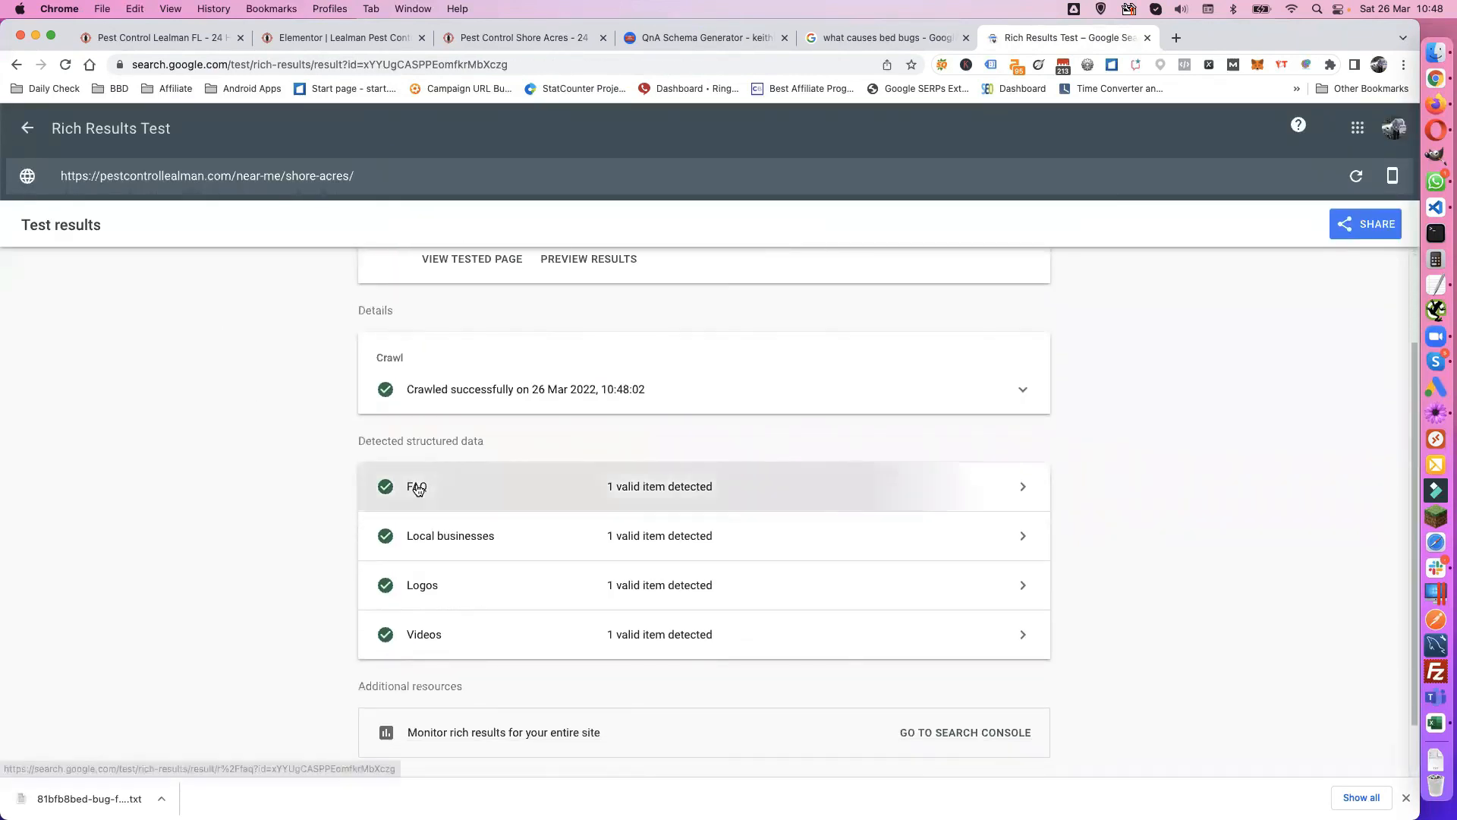
{"action": "scroll", "coordinate": [164, 481], "scroll_direction": "down", "scroll_amount": 1}
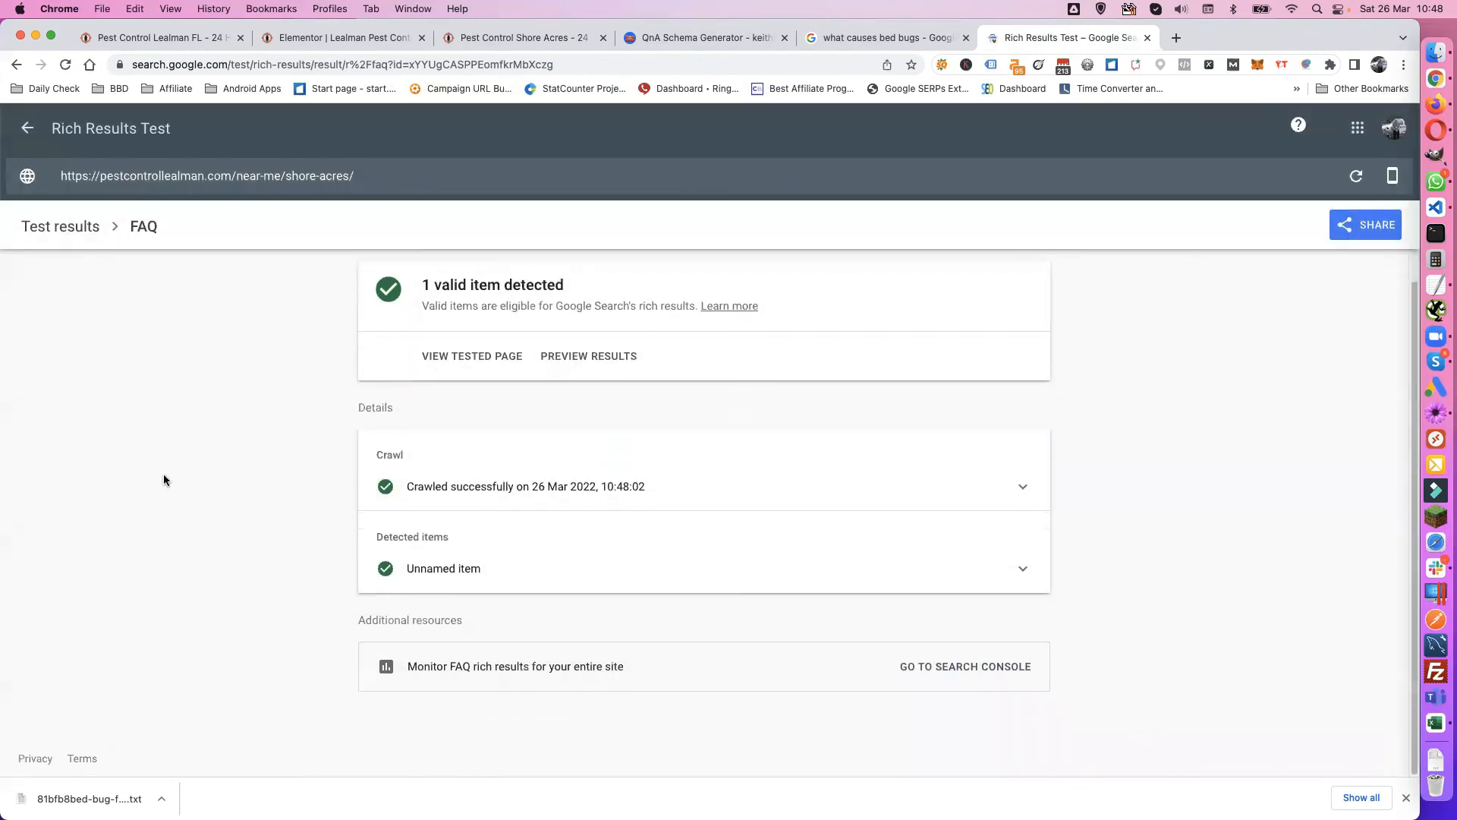
{"action": "left_click", "coordinate": [454, 570]}
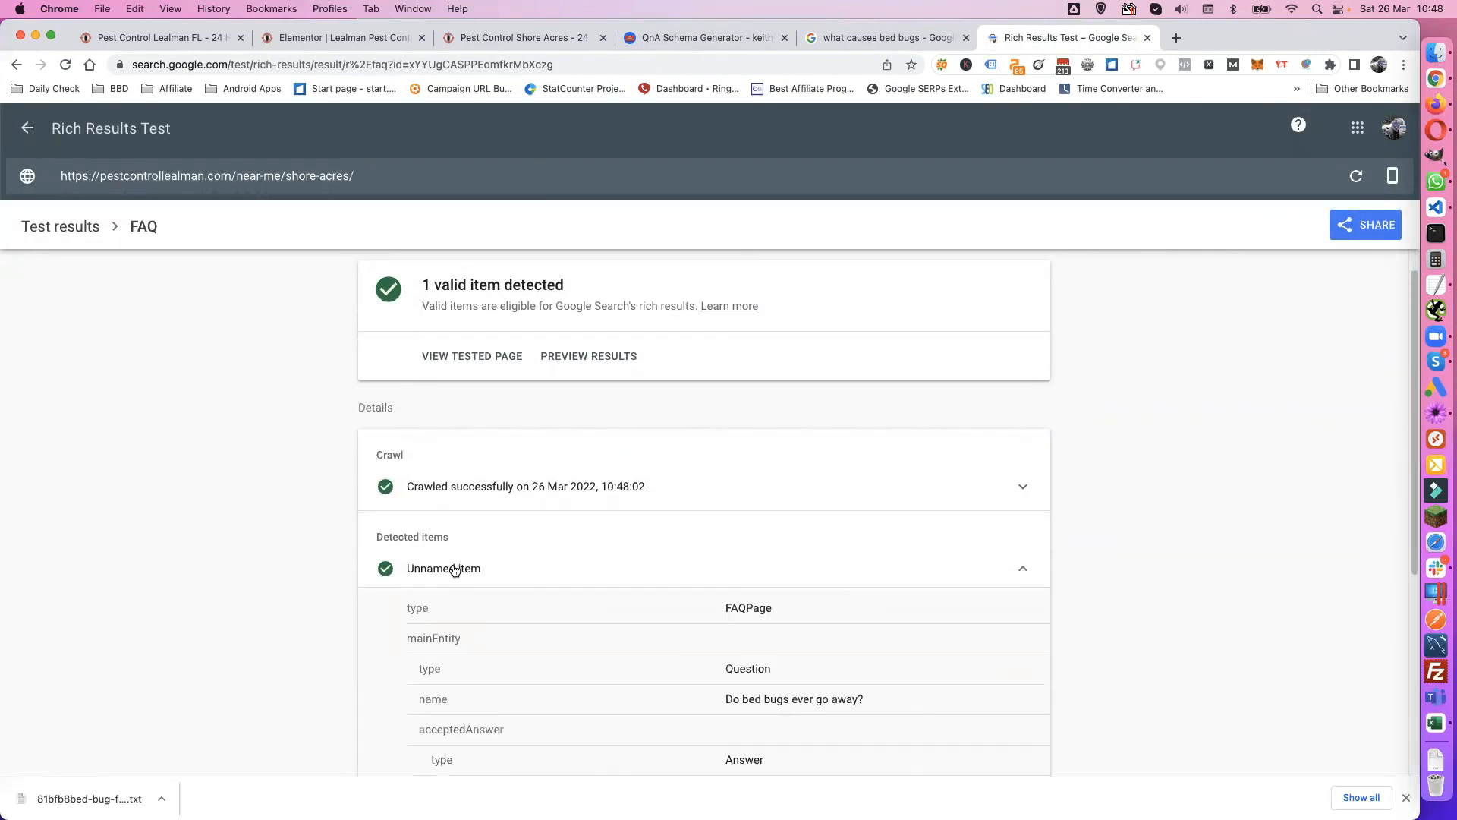
{"action": "scroll", "coordinate": [265, 535], "scroll_direction": "down", "scroll_amount": 6}
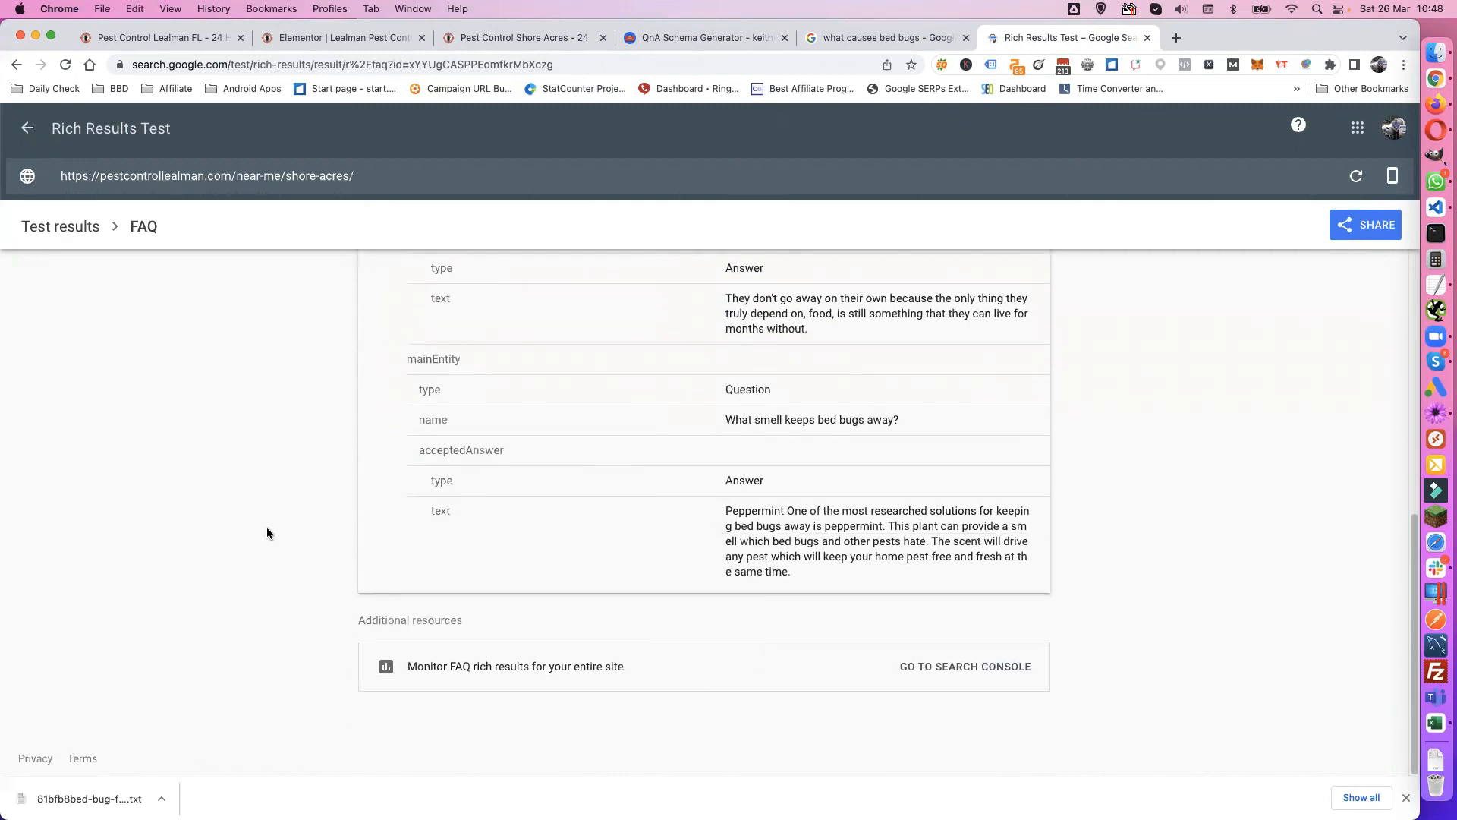
{"action": "scroll", "coordinate": [266, 527], "scroll_direction": "up", "scroll_amount": 3}
{"action": "scroll", "coordinate": [262, 533], "scroll_direction": "up", "scroll_amount": 4}
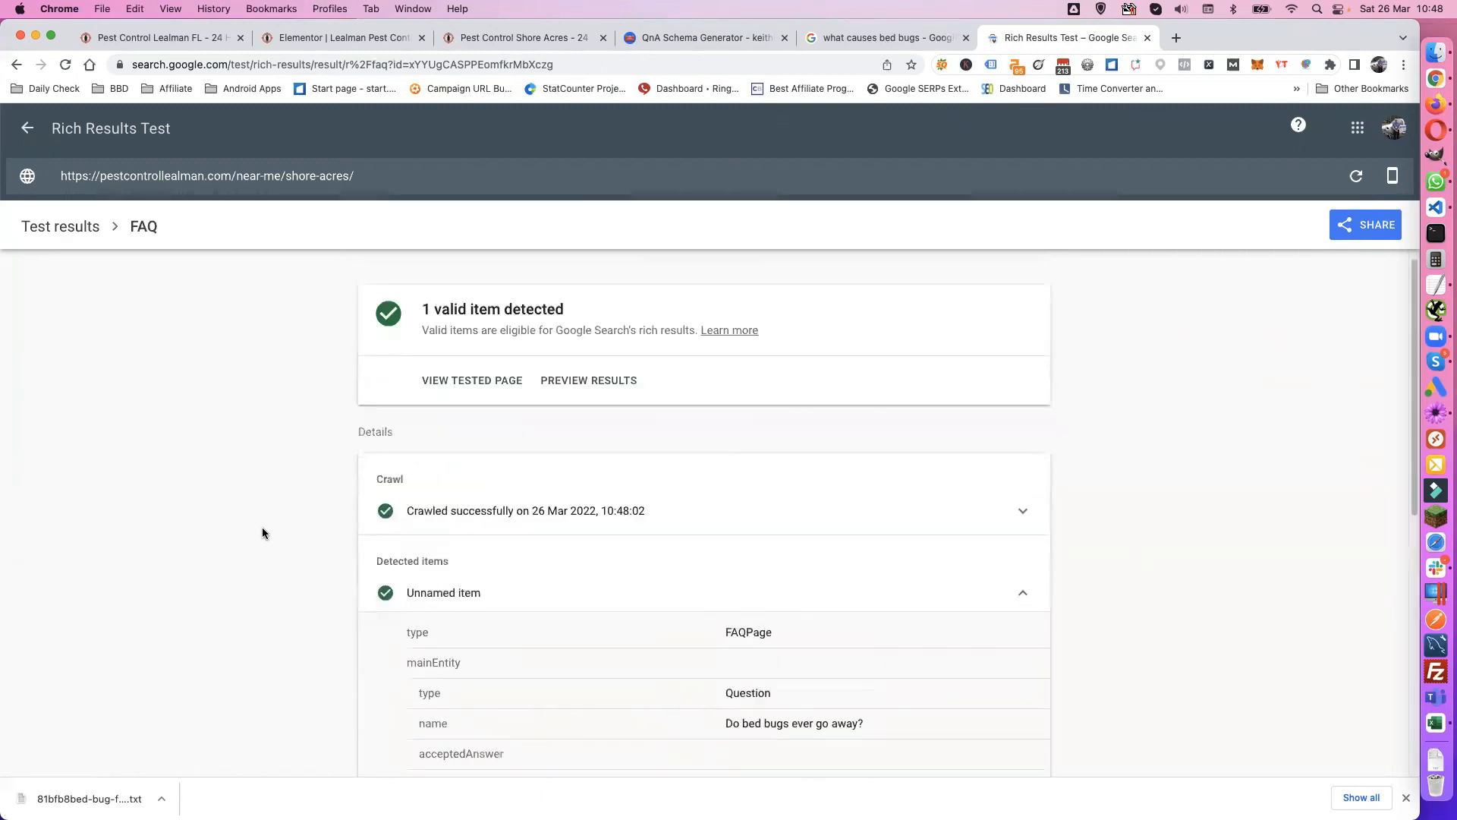
{"action": "scroll", "coordinate": [262, 527], "scroll_direction": "up", "scroll_amount": 1}
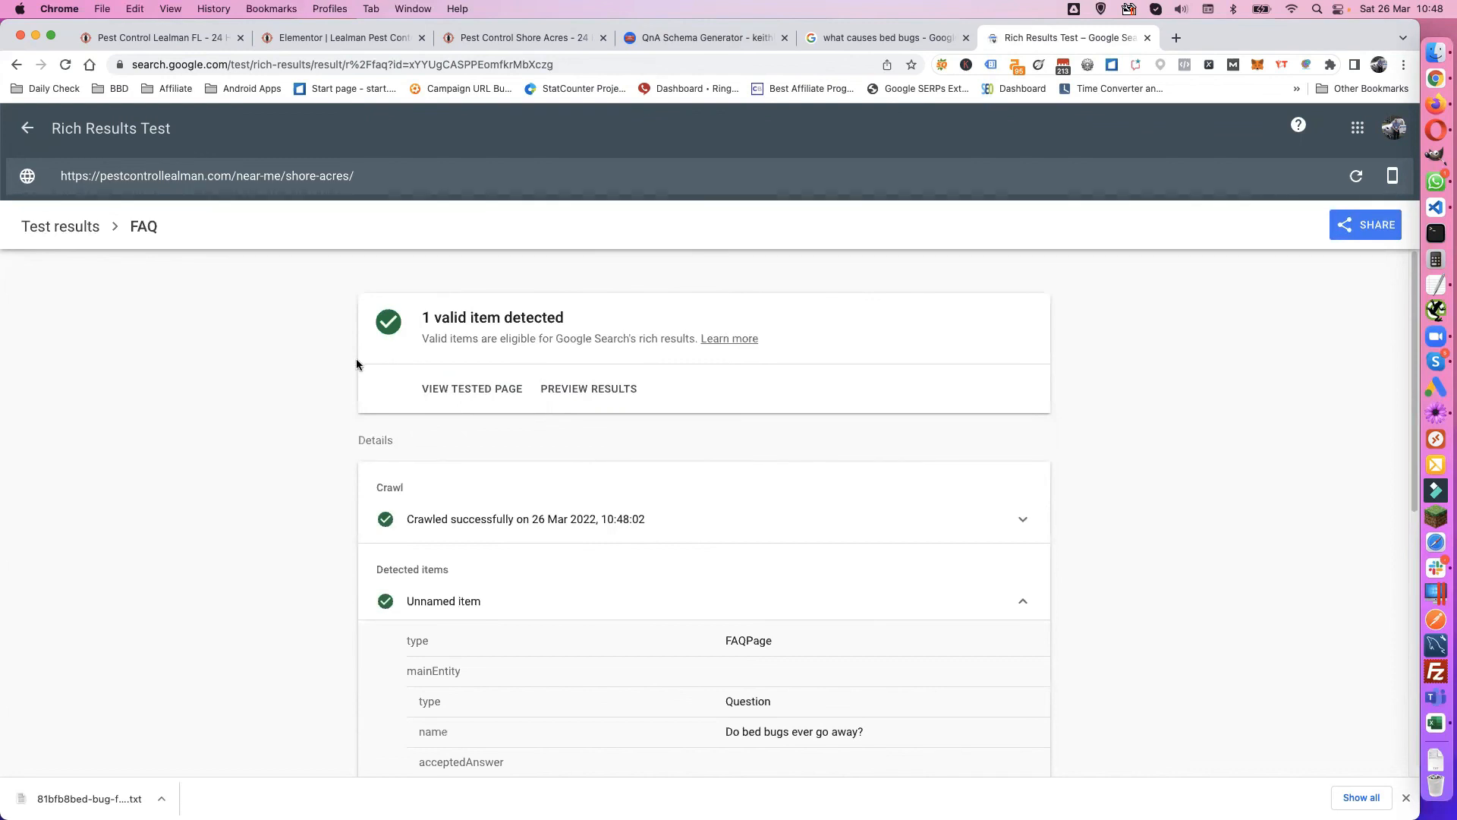
Step: Return to the QnA Schema Generator and review the bed bug questions and answers entered there
{"action": "left_click", "coordinate": [706, 38]}
{"action": "scroll", "coordinate": [521, 347], "scroll_direction": "up", "scroll_amount": 10}
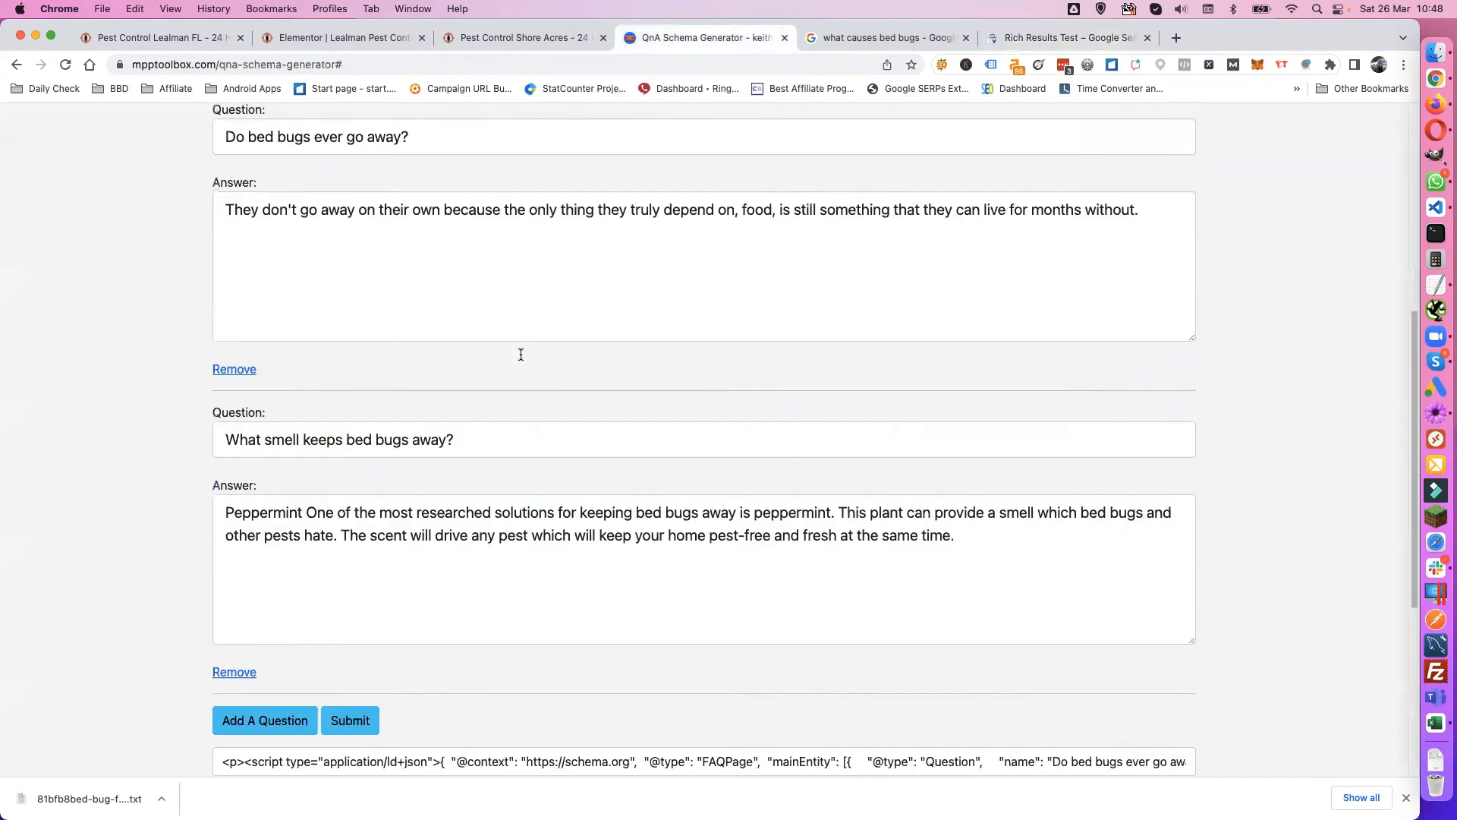